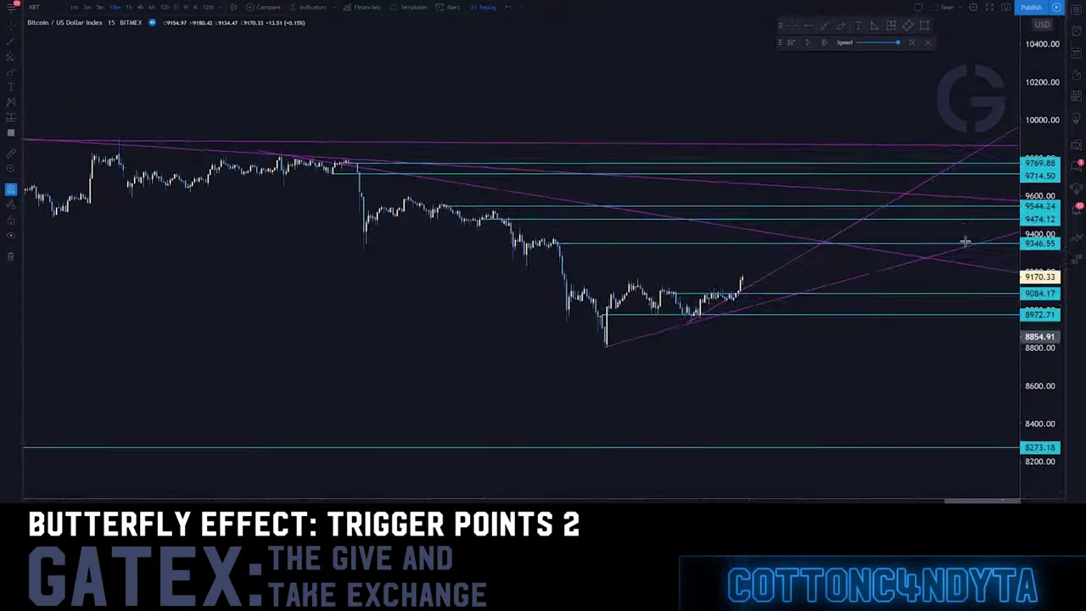
Step: Advance the 15-minute chart replay bar by bar until price meets the steeper ascending trendline
{"action": "scroll", "coordinate": [834, 280], "scroll_direction": "up", "scroll_amount": 4}
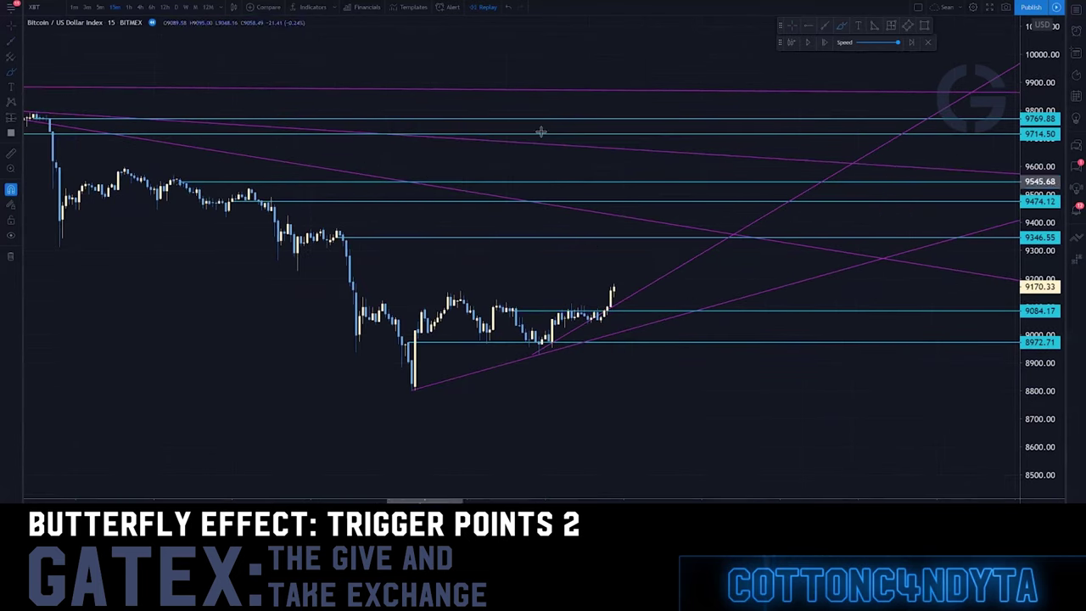
{"action": "left_click", "coordinate": [823, 43]}
{"action": "left_click", "coordinate": [824, 44]}
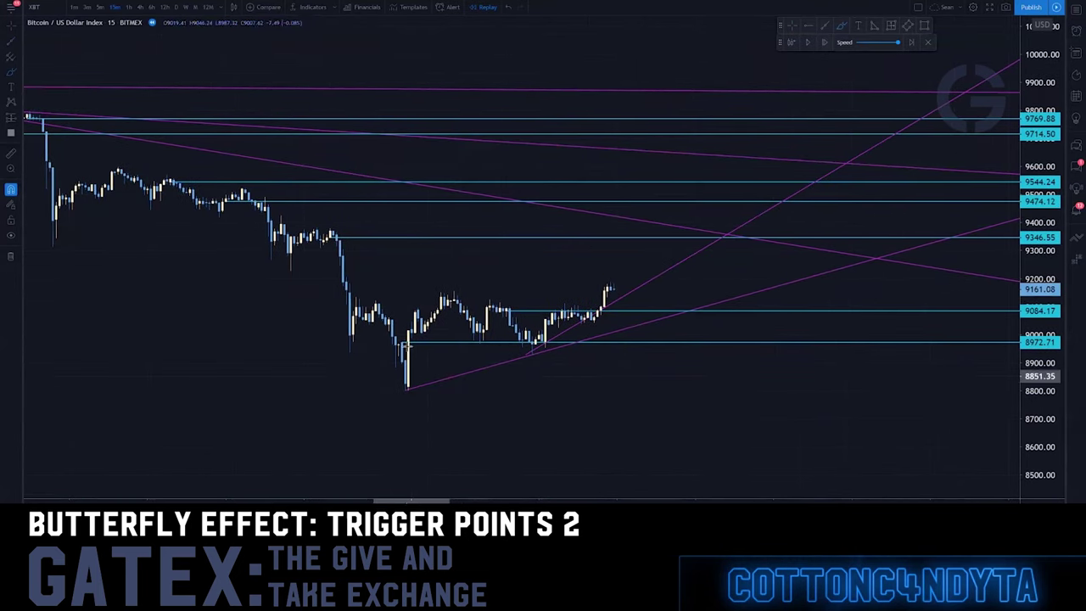
{"action": "left_click", "coordinate": [826, 50]}
{"action": "left_click", "coordinate": [826, 51]}
{"action": "left_click", "coordinate": [826, 52]}
{"action": "left_click", "coordinate": [825, 50]}
{"action": "left_click", "coordinate": [825, 50]}
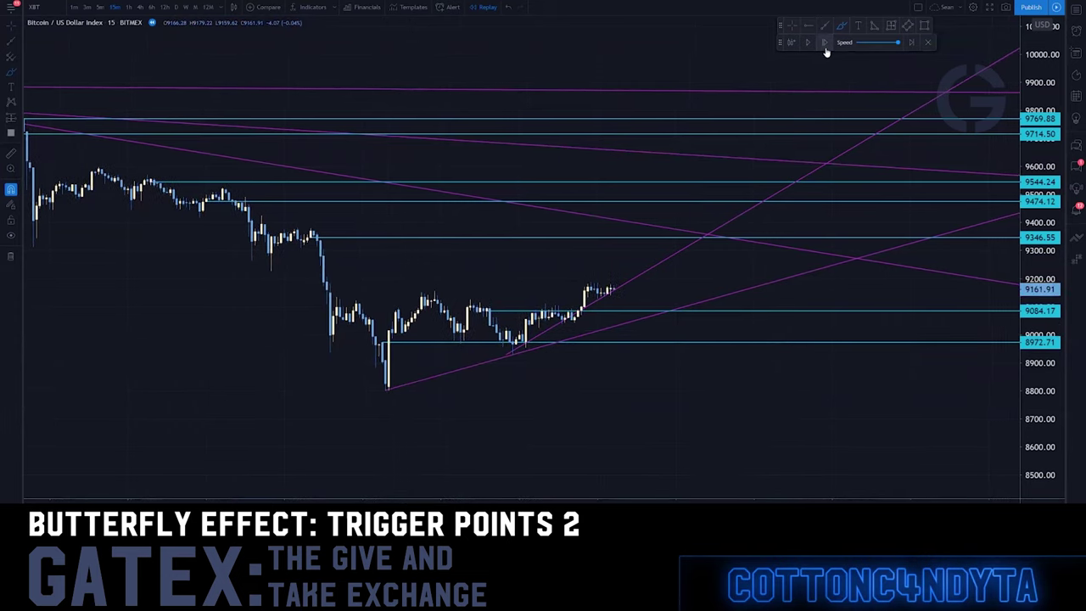
{"action": "left_click", "coordinate": [826, 50]}
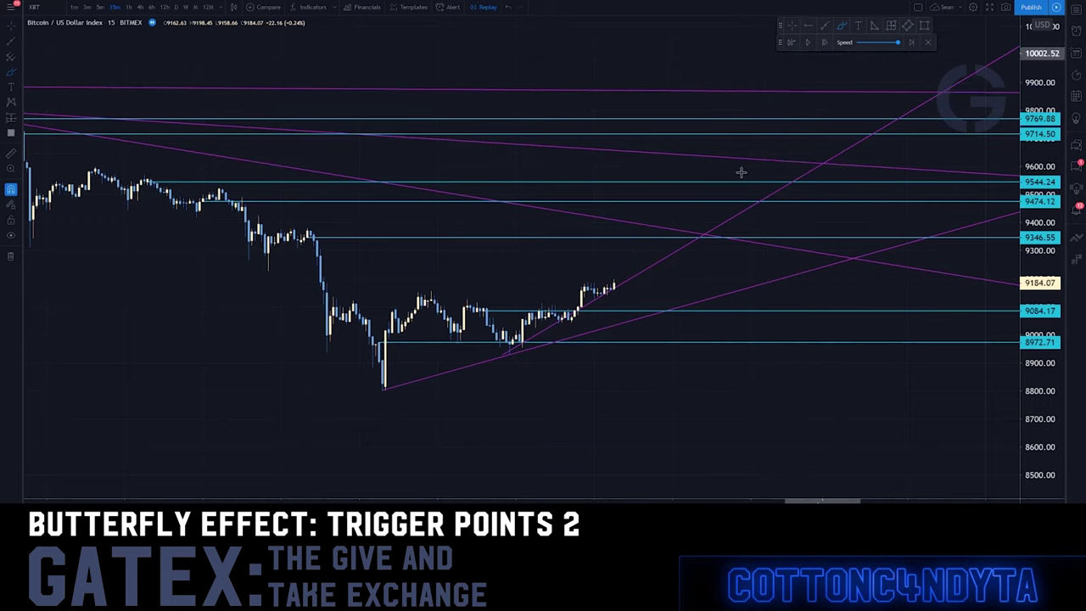
{"action": "left_click", "coordinate": [823, 44]}
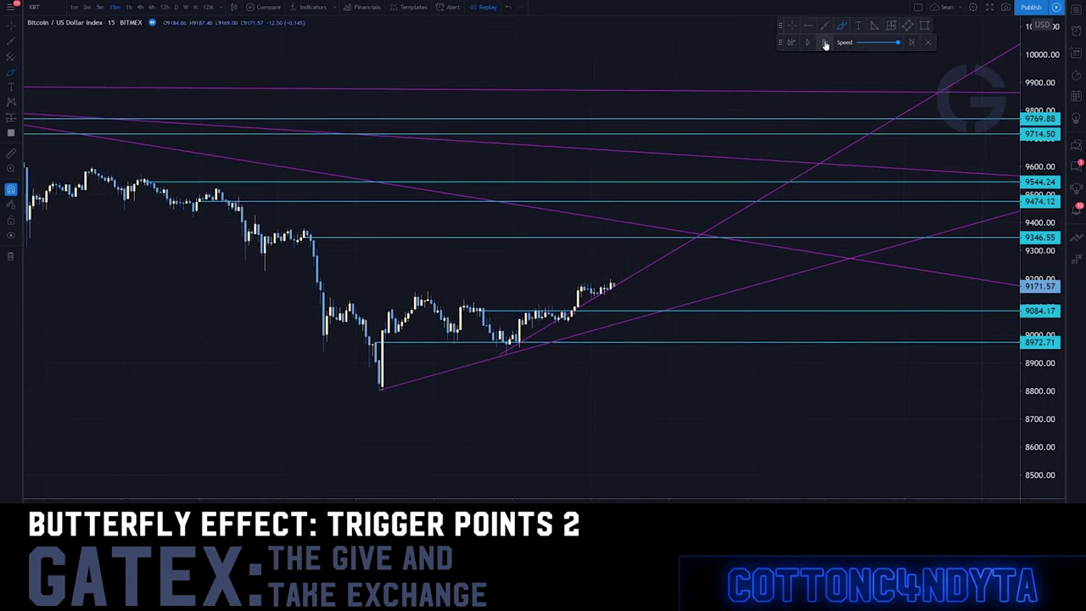
{"action": "left_click", "coordinate": [824, 44]}
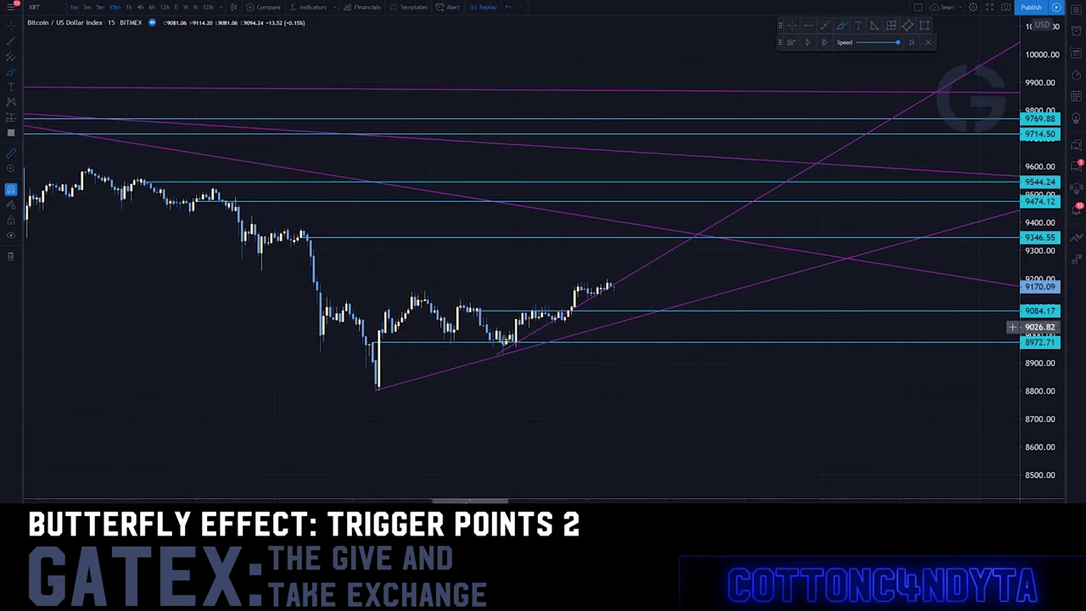
Step: Measure the price move from the 8972.71 level up to the latest candles, and clear the measurement
{"action": "left_click", "coordinate": [489, 343]}
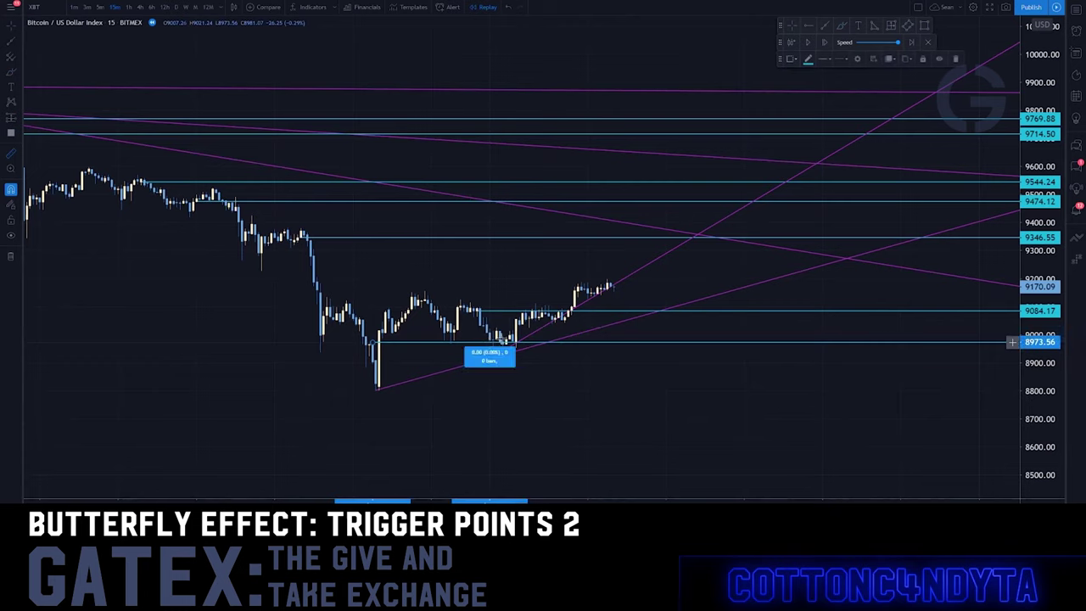
{"action": "left_click", "coordinate": [620, 285]}
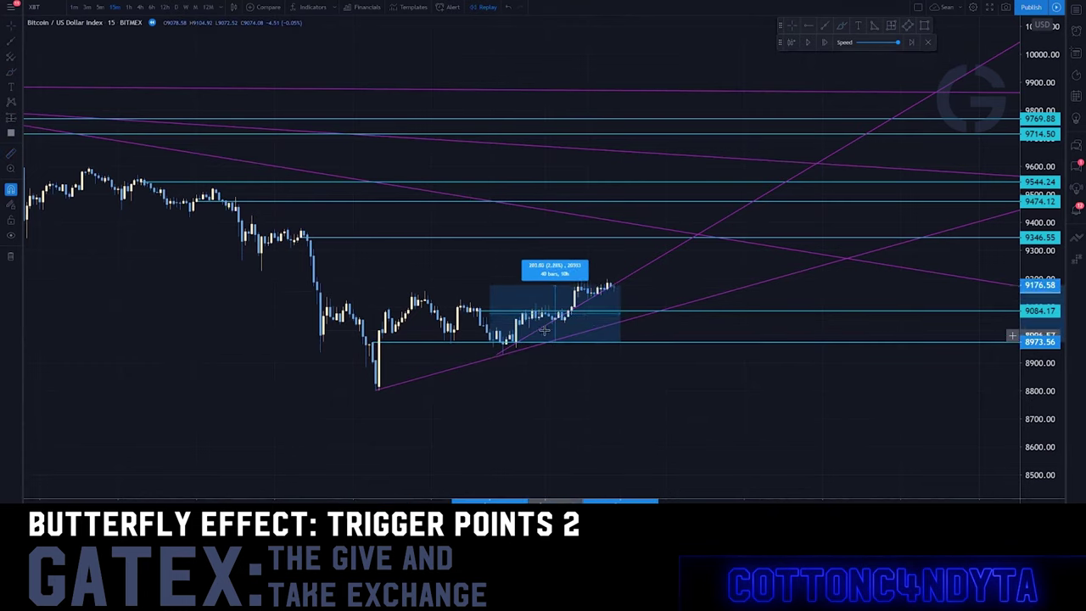
{"action": "left_click", "coordinate": [538, 331]}
Step: Adjust the steeper ascending trendline by placing its upper anchor on the candle low at 9038.86
{"action": "left_click", "coordinate": [547, 322]}
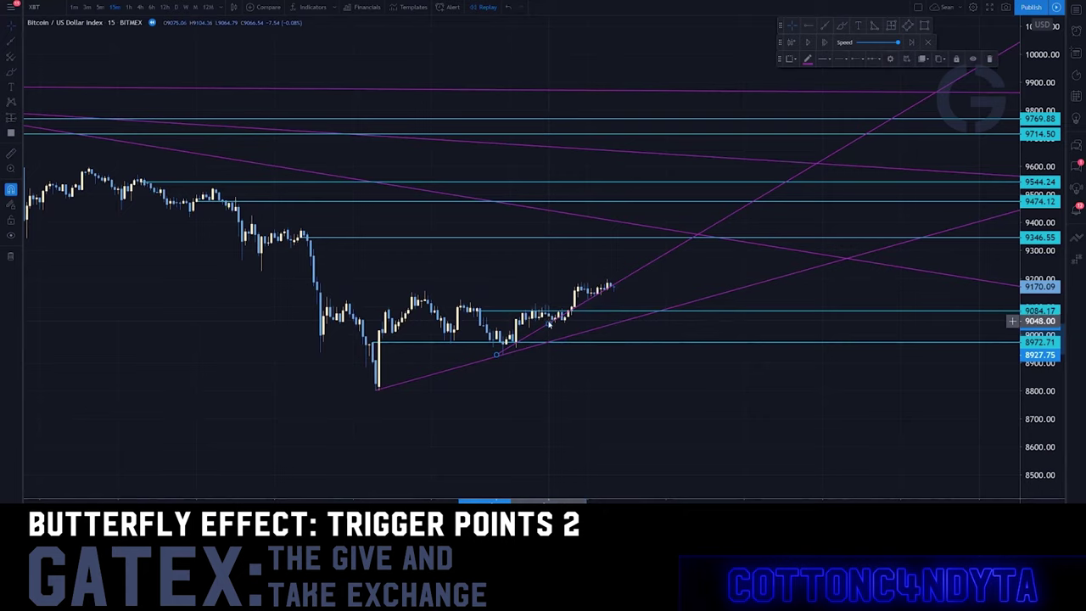
{"action": "left_click_drag", "start_coordinate": [547, 326], "coordinate": [553, 325]}
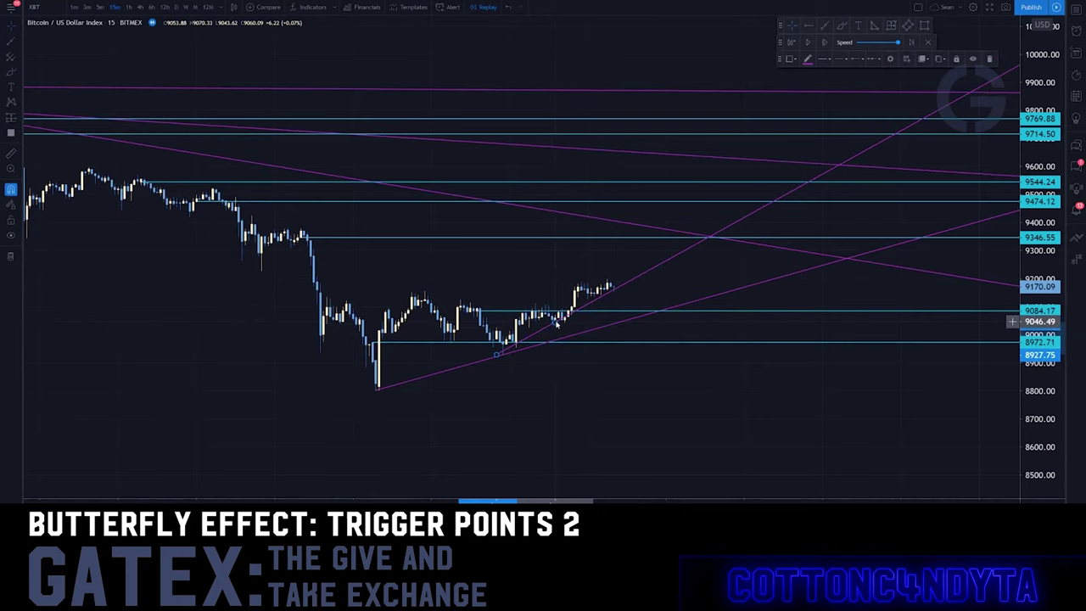
{"action": "left_click_drag", "start_coordinate": [556, 322], "coordinate": [551, 321]}
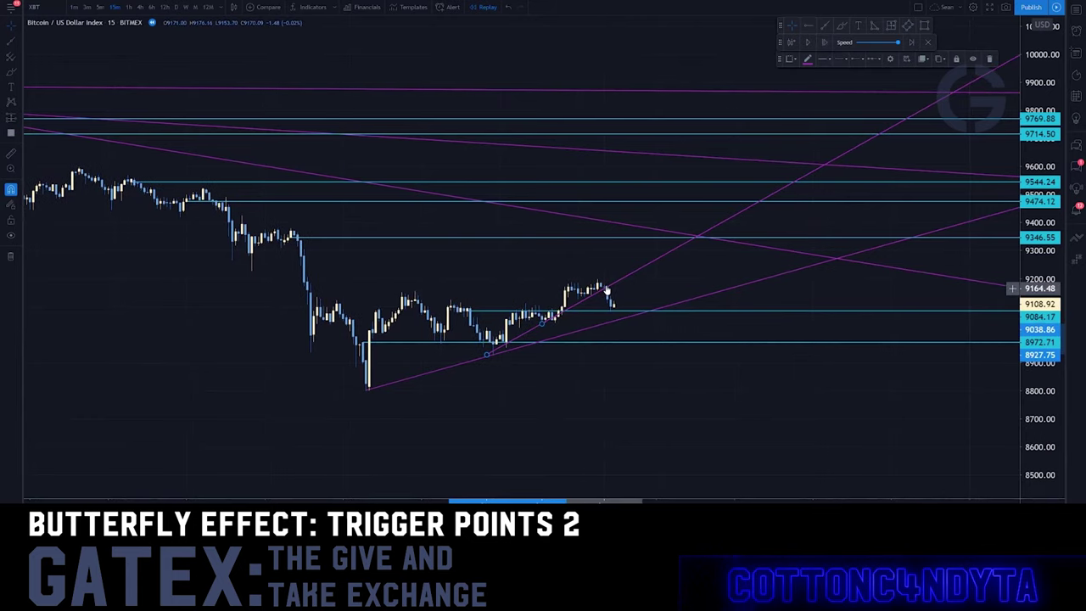
Step: Measure the price move from the 8972.71 level to the candle at about 9171 where price meets the steeper trendline
{"action": "left_click", "coordinate": [379, 344]}
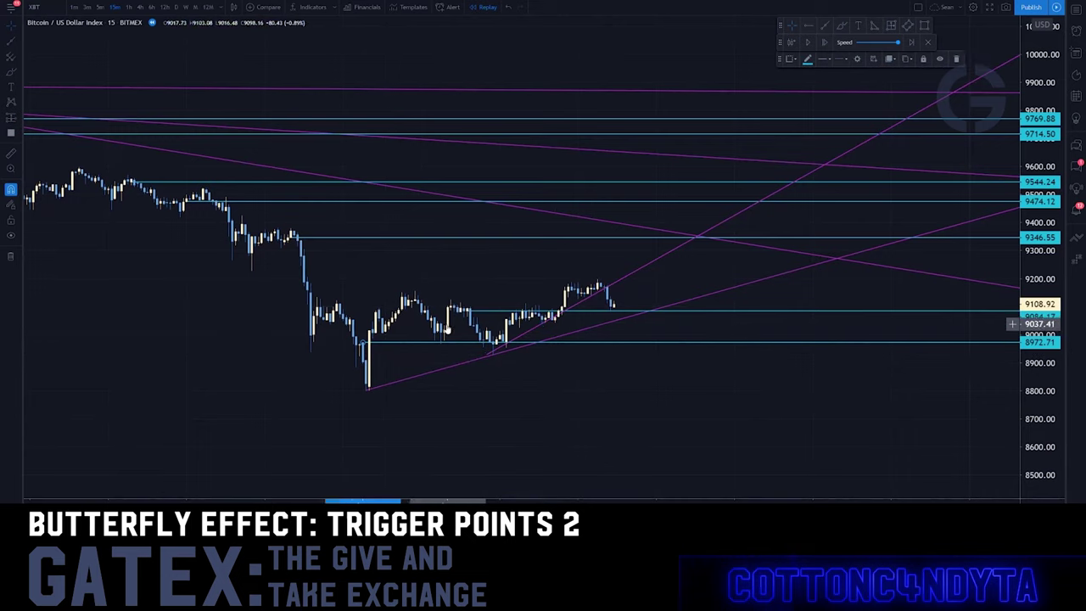
{"action": "left_click", "coordinate": [12, 154]}
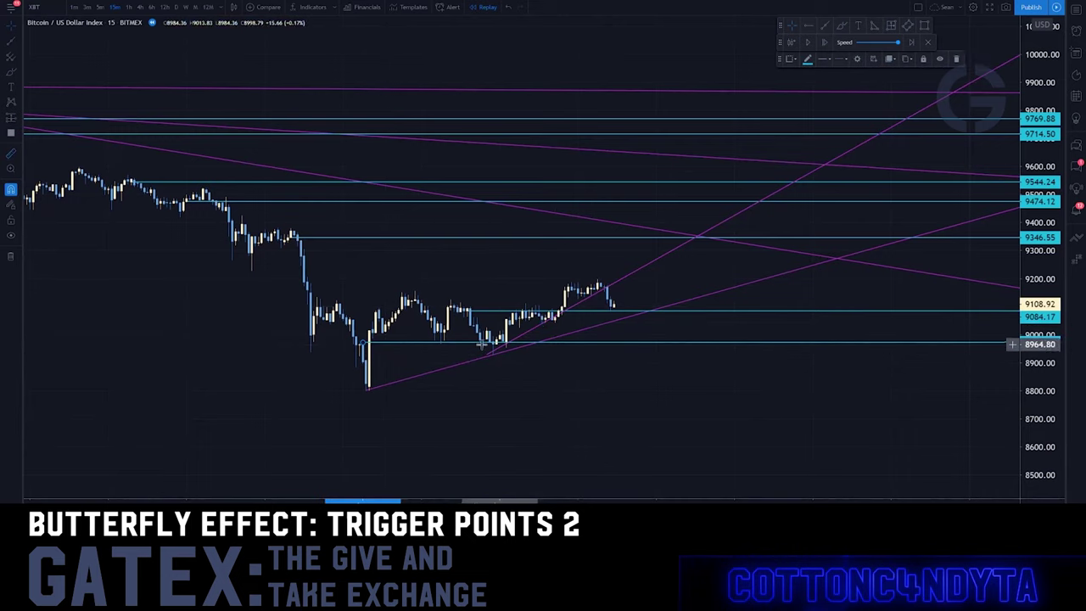
{"action": "mouse_move", "coordinate": [460, 342]}
{"action": "left_mouse_down"}
{"action": "mouse_move", "coordinate": [521, 292]}
{"action": "mouse_move", "coordinate": [606, 287]}
{"action": "left_mouse_up"}
{"action": "left_click", "coordinate": [605, 287]}
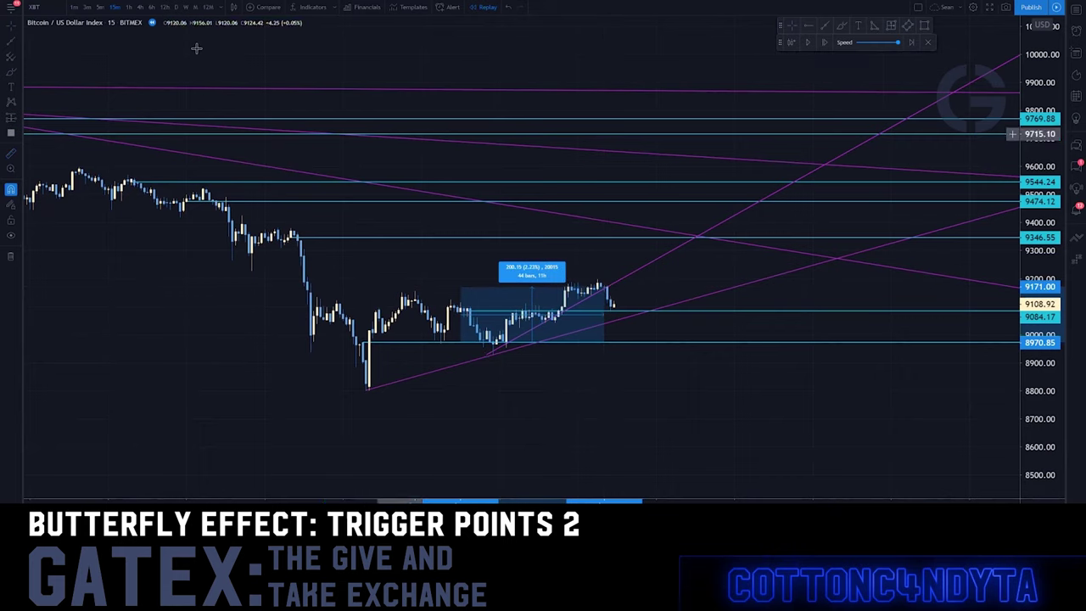
Step: Switch to the 1-minute timeframe with an expanded price scale and examine the candles around the ascending trendline and the 9084.17 level
{"action": "left_click", "coordinate": [73, 6]}
{"action": "left_click", "coordinate": [74, 7]}
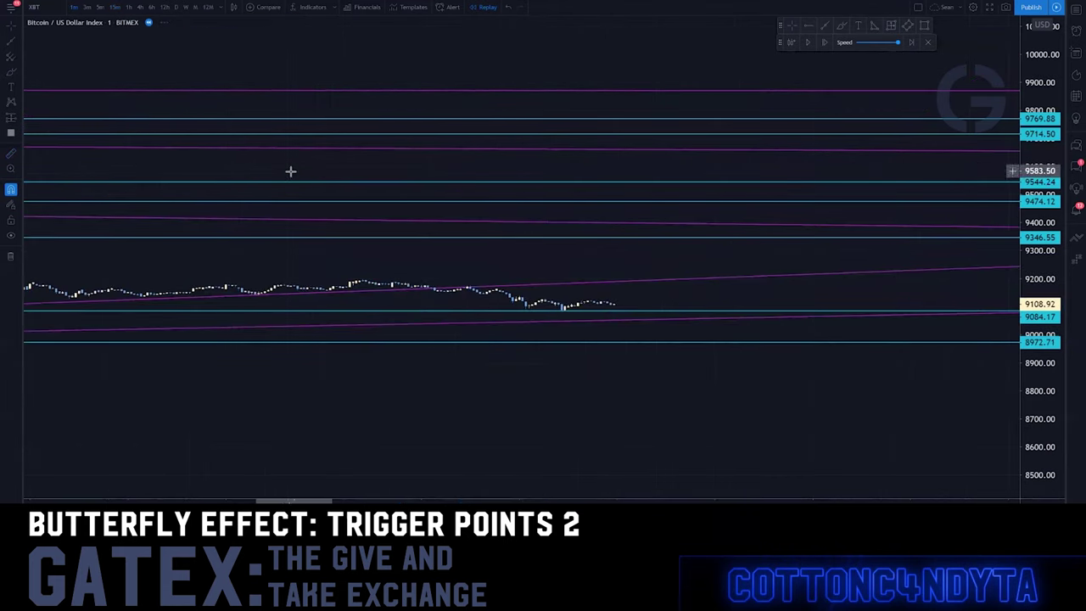
{"action": "scroll", "coordinate": [382, 170], "scroll_direction": "down", "scroll_amount": 5}
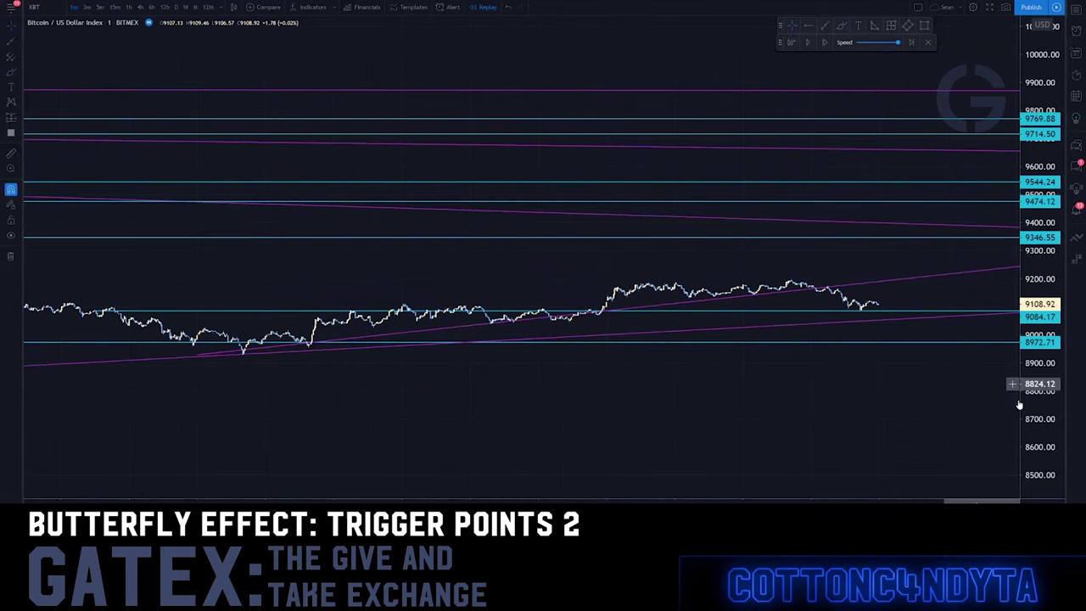
{"action": "left_click_drag", "start_coordinate": [1023, 402], "coordinate": [1023, 315]}
{"action": "left_click_drag", "start_coordinate": [992, 236], "coordinate": [1023, 139]}
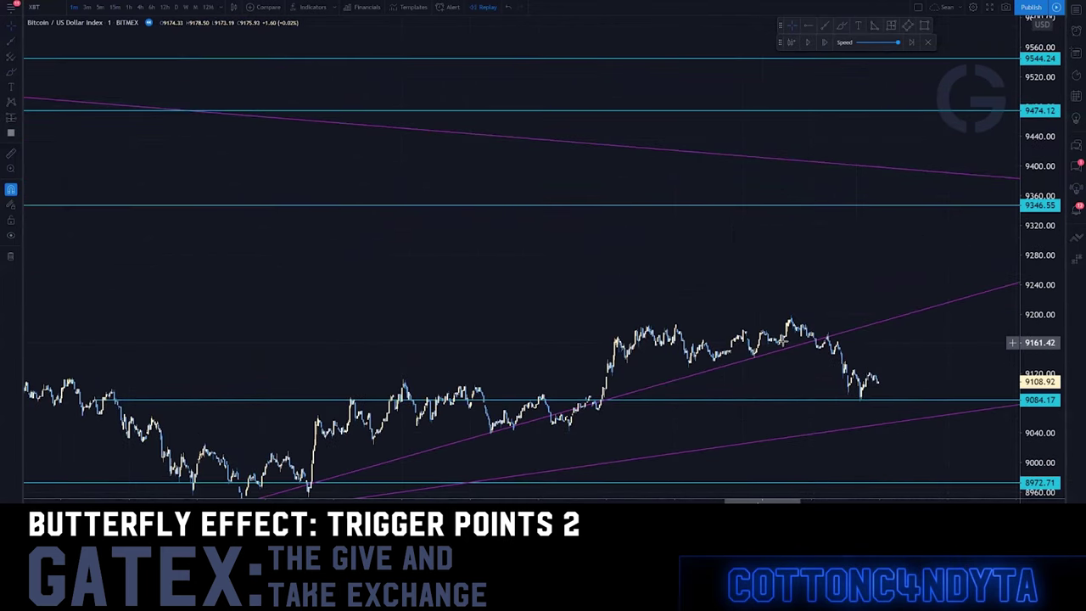
{"action": "scroll", "coordinate": [742, 357], "scroll_direction": "up", "scroll_amount": 2}
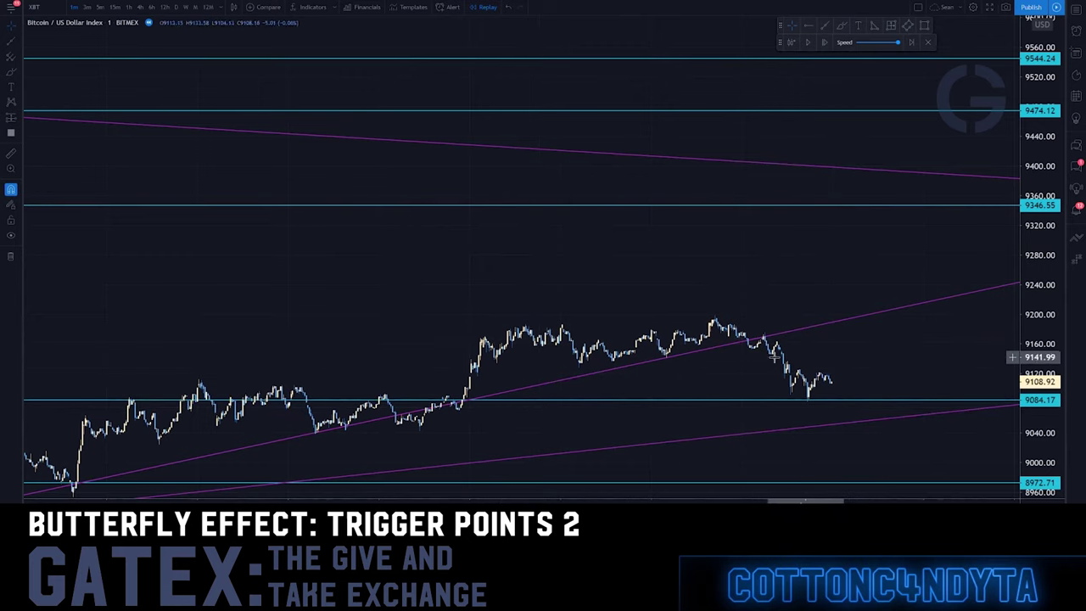
Step: Compare the candle lows along the steeper ascending trendline on the 15-minute and 5-minute timeframes
{"action": "left_click", "coordinate": [117, 6]}
{"action": "scroll", "coordinate": [652, 359], "scroll_direction": "up", "scroll_amount": 6}
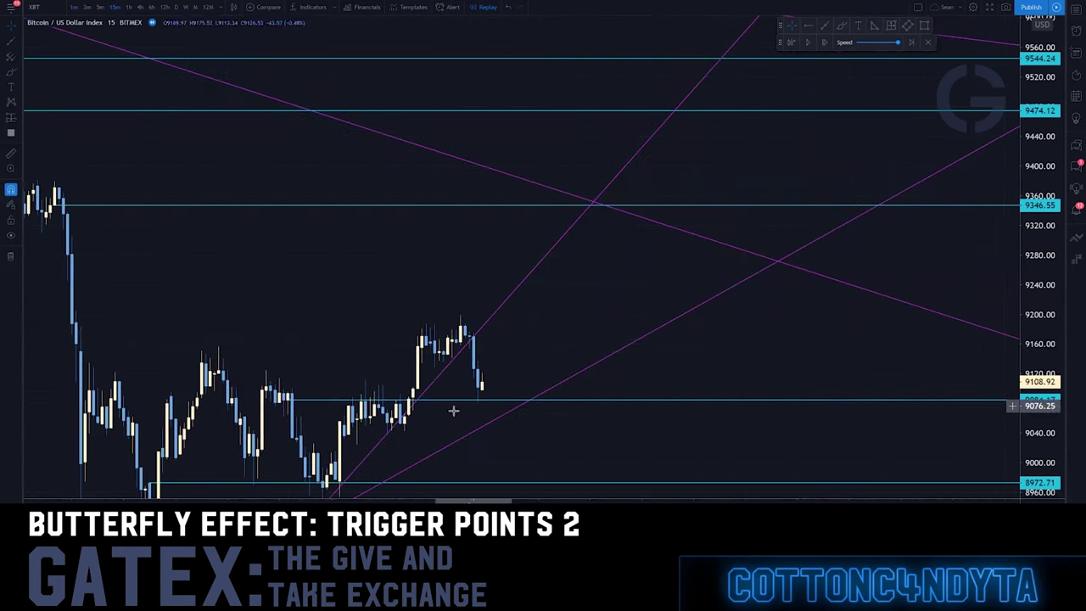
{"action": "left_click_drag", "start_coordinate": [424, 443], "coordinate": [381, 325]}
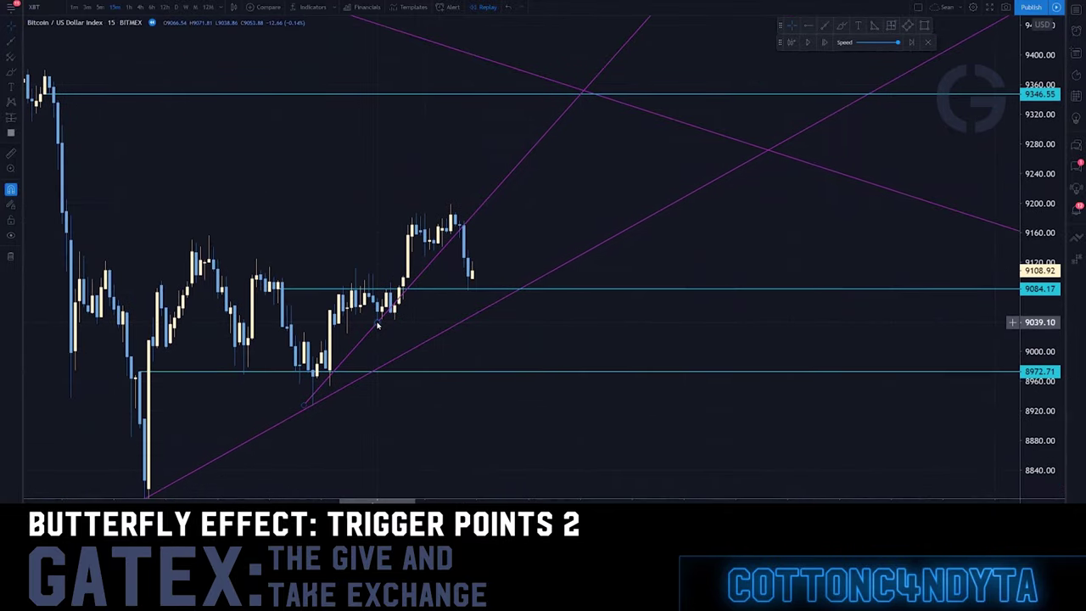
{"action": "key", "text": "ctrl+z"}
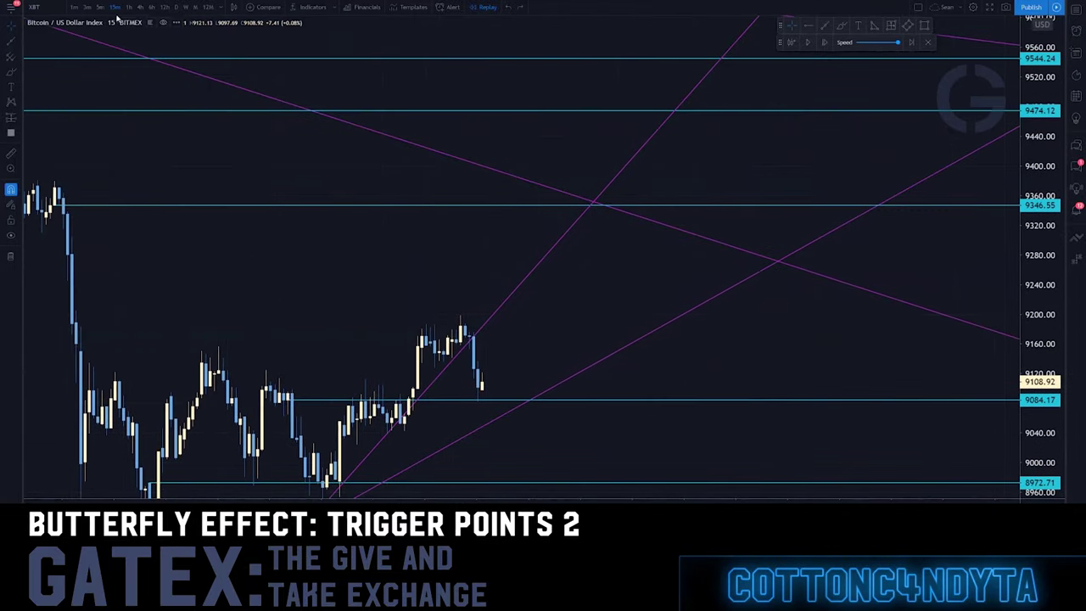
{"action": "left_click", "coordinate": [388, 436]}
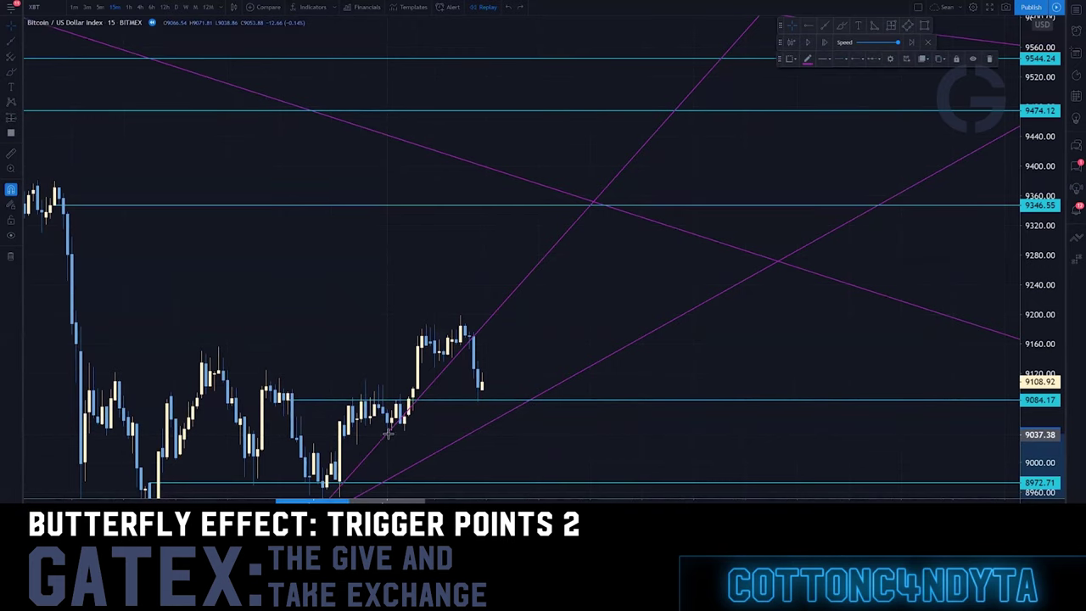
{"action": "left_click", "coordinate": [100, 7]}
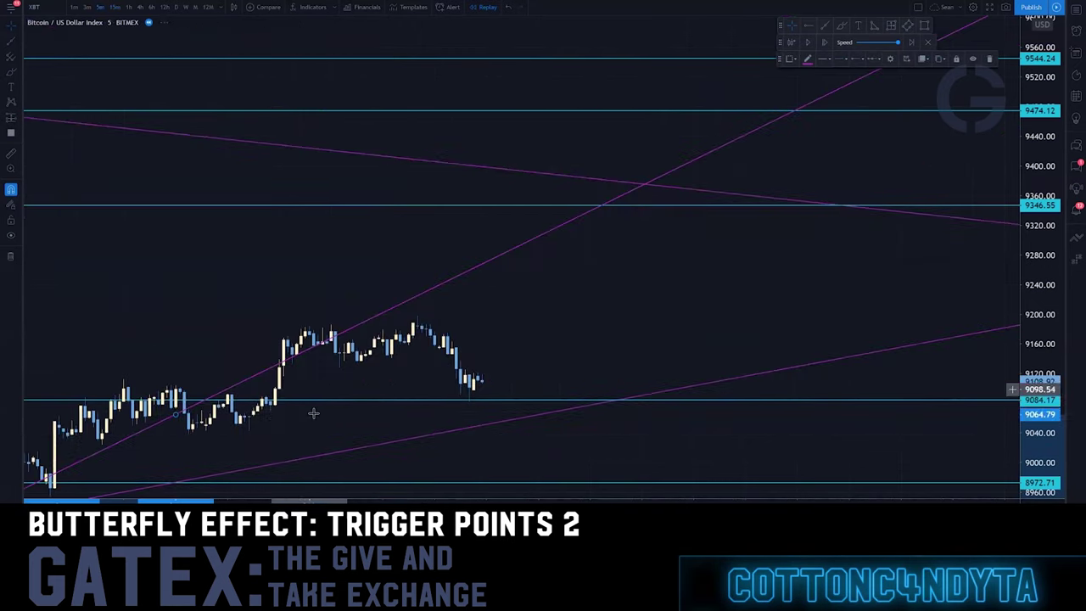
{"action": "left_click_drag", "start_coordinate": [259, 431], "coordinate": [272, 341]}
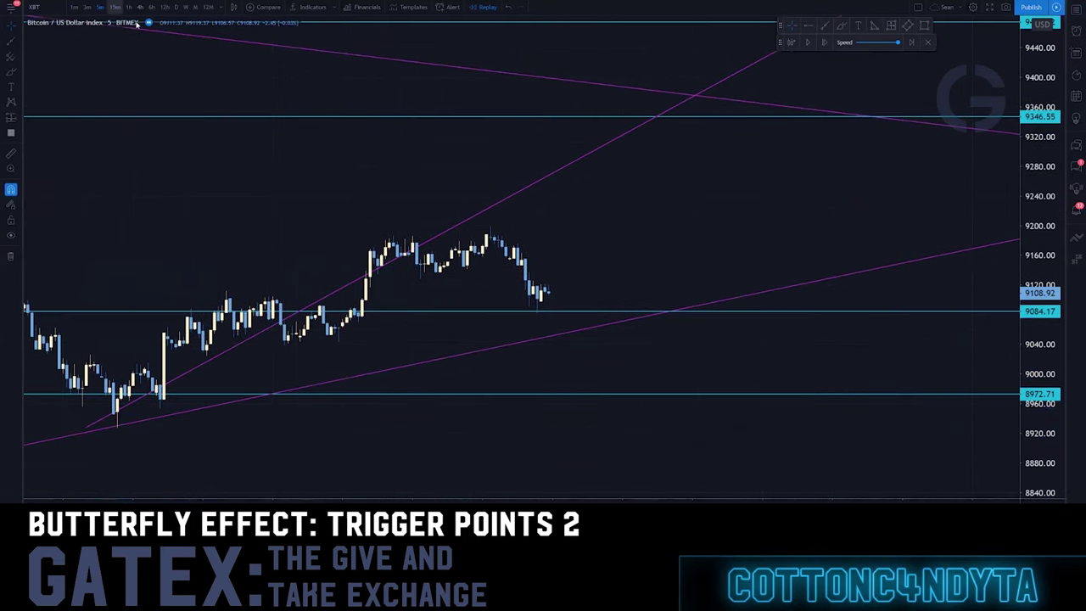
Step: Return to the 15-minute timeframe and anchor the steeper ascending trendline to the swing lows at 8927.75 and 9038.86
{"action": "left_click", "coordinate": [115, 7]}
{"action": "mouse_move", "coordinate": [458, 330]}
{"action": "left_mouse_down"}
{"action": "mouse_move", "coordinate": [474, 333]}
{"action": "mouse_move", "coordinate": [463, 342]}
{"action": "left_mouse_up"}
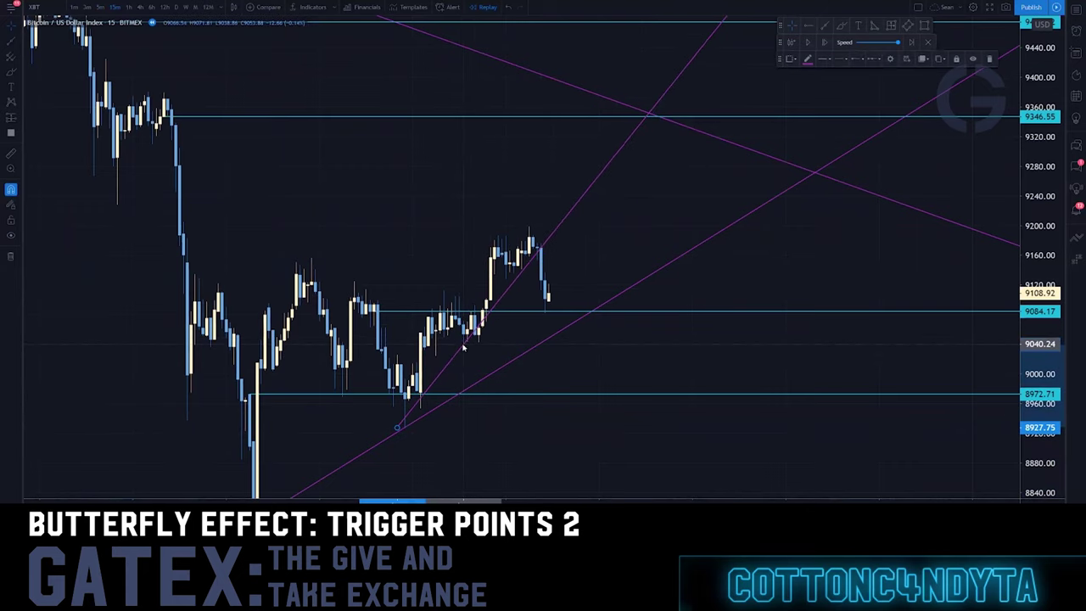
{"action": "left_click_drag", "start_coordinate": [396, 427], "coordinate": [406, 425]}
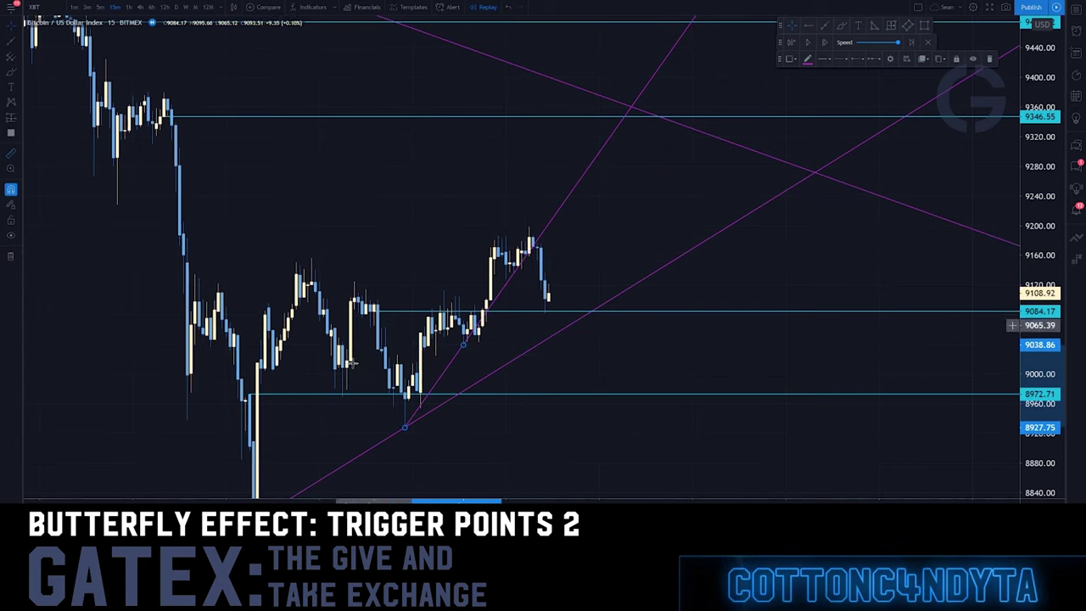
Step: Measure the price move from about 9025.75 up to about 9170.57, where the latest candles meet the steeper trendline
{"action": "left_click_drag", "start_coordinate": [348, 392], "coordinate": [447, 335]}
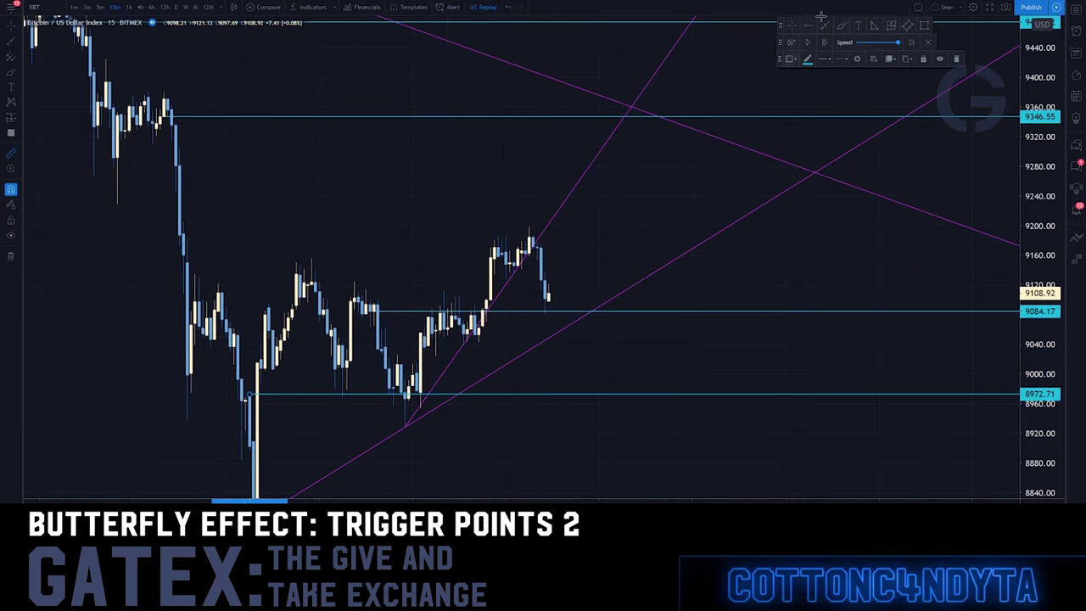
{"action": "left_click", "coordinate": [11, 153]}
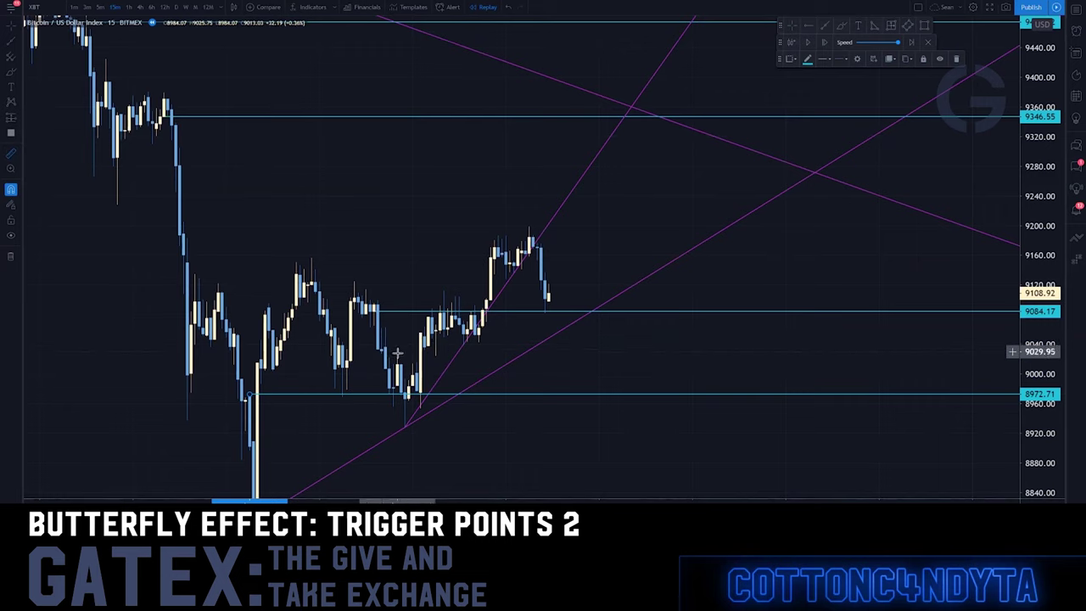
{"action": "left_click_drag", "start_coordinate": [396, 353], "coordinate": [545, 248]}
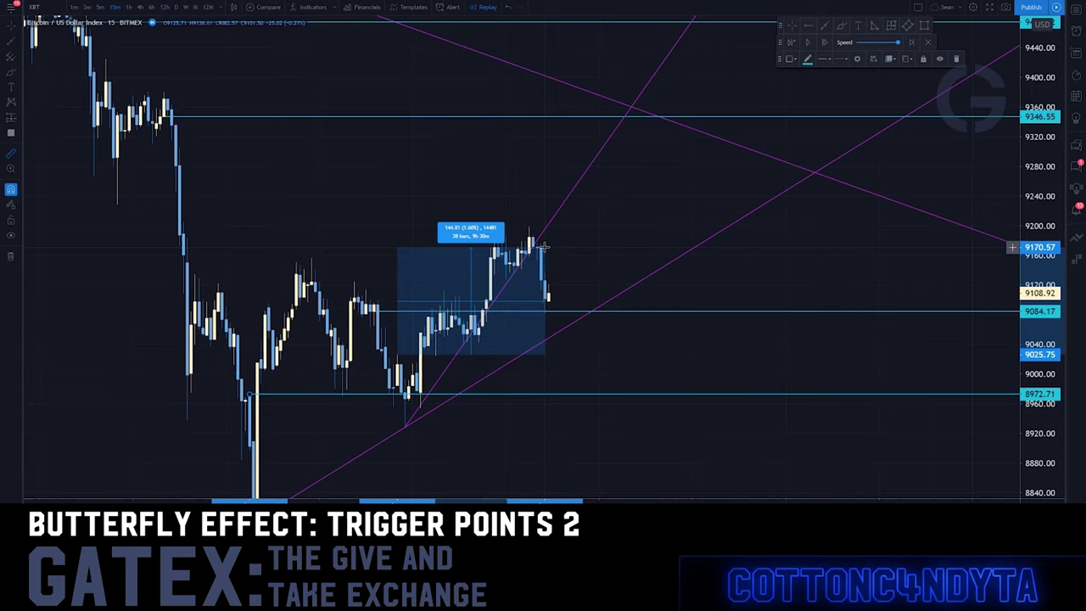
{"action": "left_click", "coordinate": [544, 246]}
Step: Measure the price move from the 8972.71 level up to about 9168.85 beside the latest candles, and clear the measurement
{"action": "left_click", "coordinate": [11, 152]}
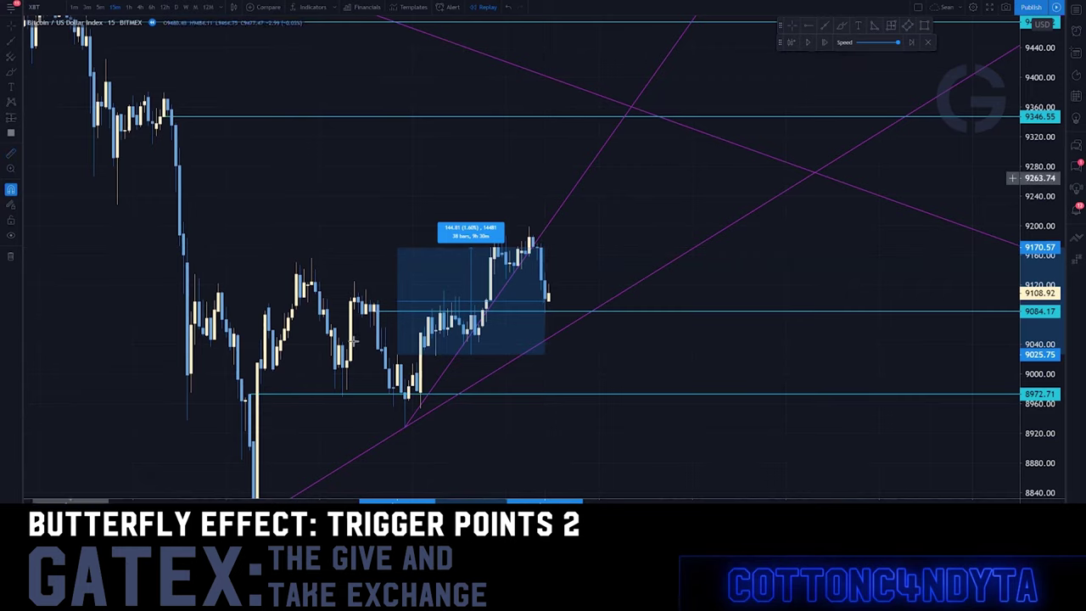
{"action": "left_click", "coordinate": [381, 395]}
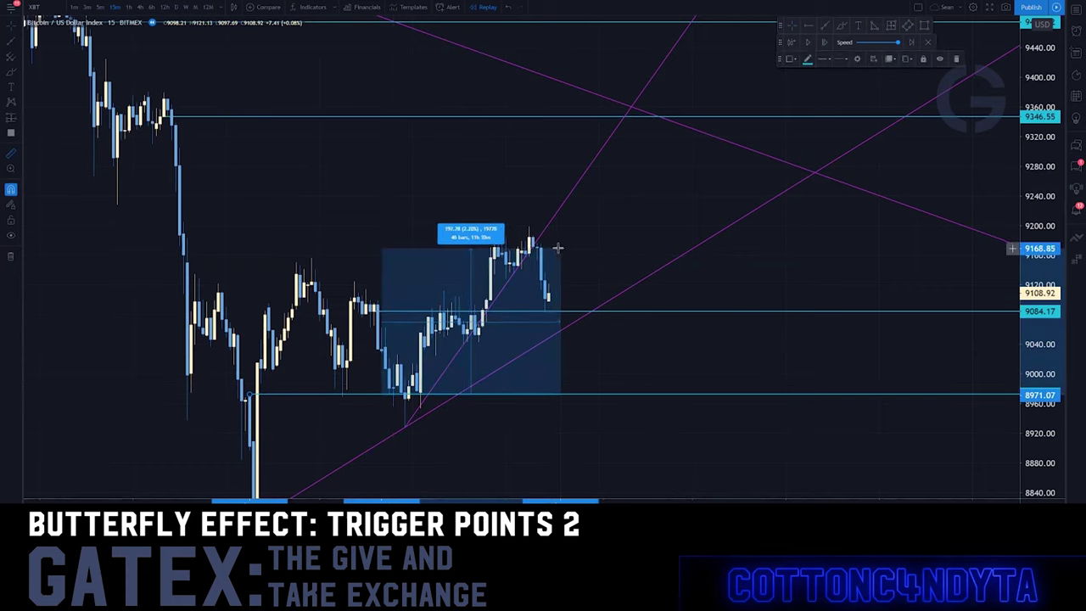
{"action": "left_click", "coordinate": [557, 248]}
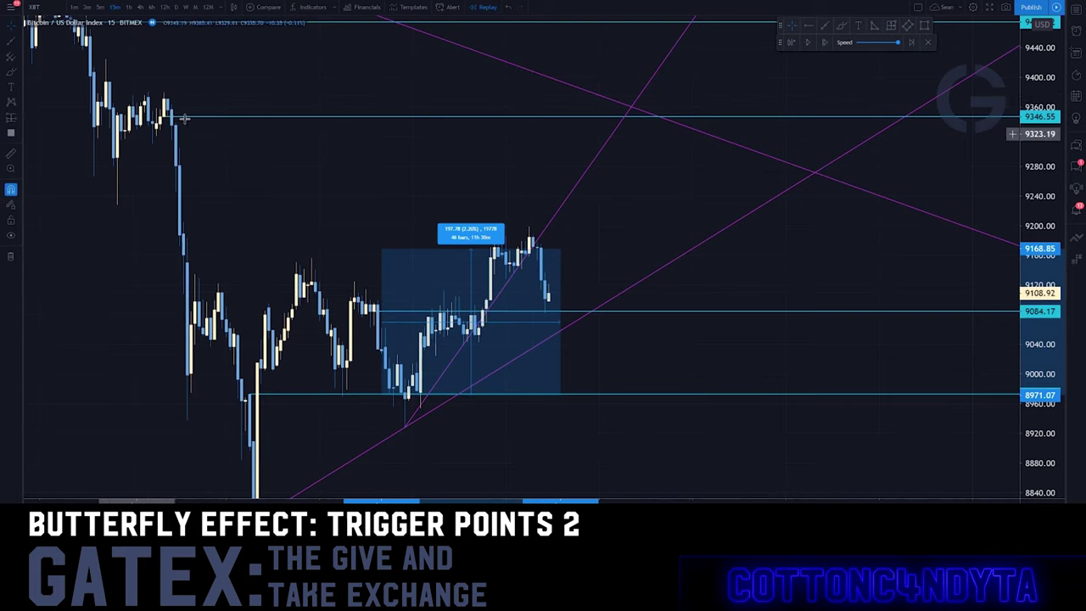
{"action": "left_click", "coordinate": [349, 191]}
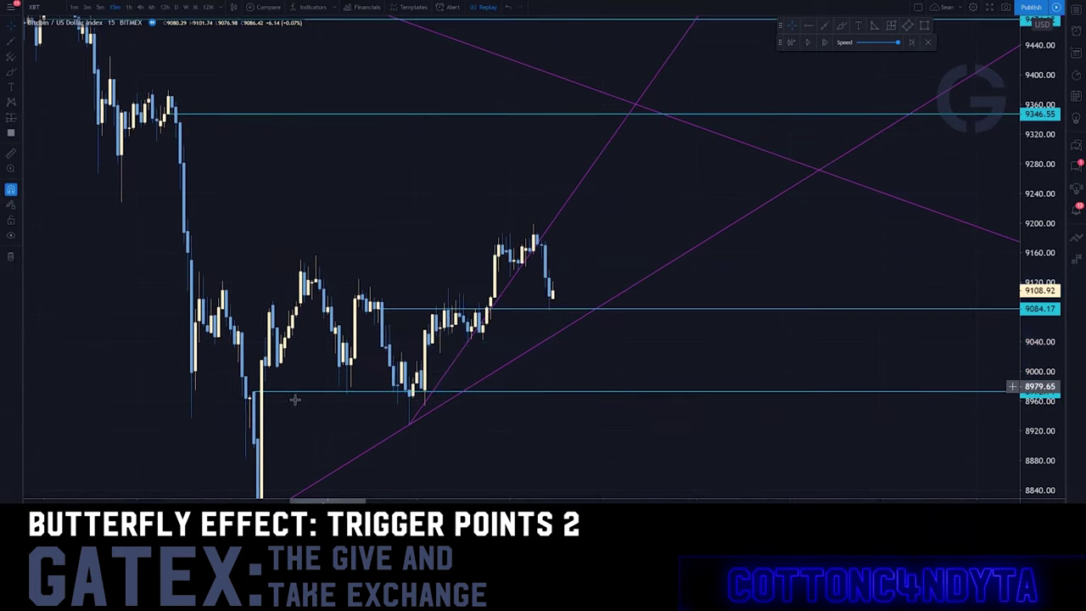
Step: Measure the price move from the 8972.71 level up to the 9346.55 level, and clear the measurement
{"action": "left_click", "coordinate": [10, 154]}
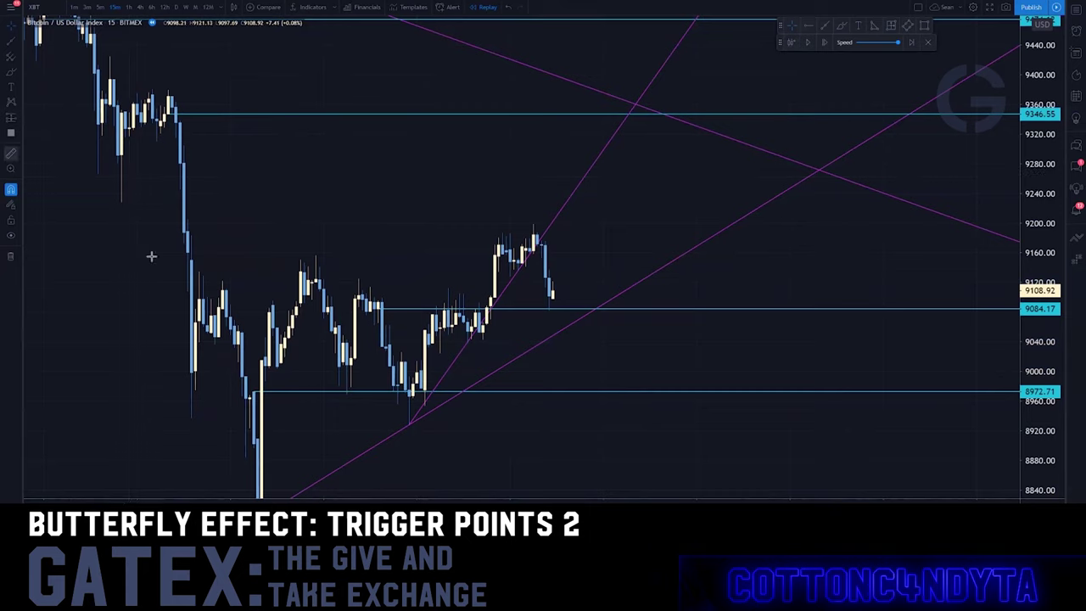
{"action": "left_click", "coordinate": [366, 391]}
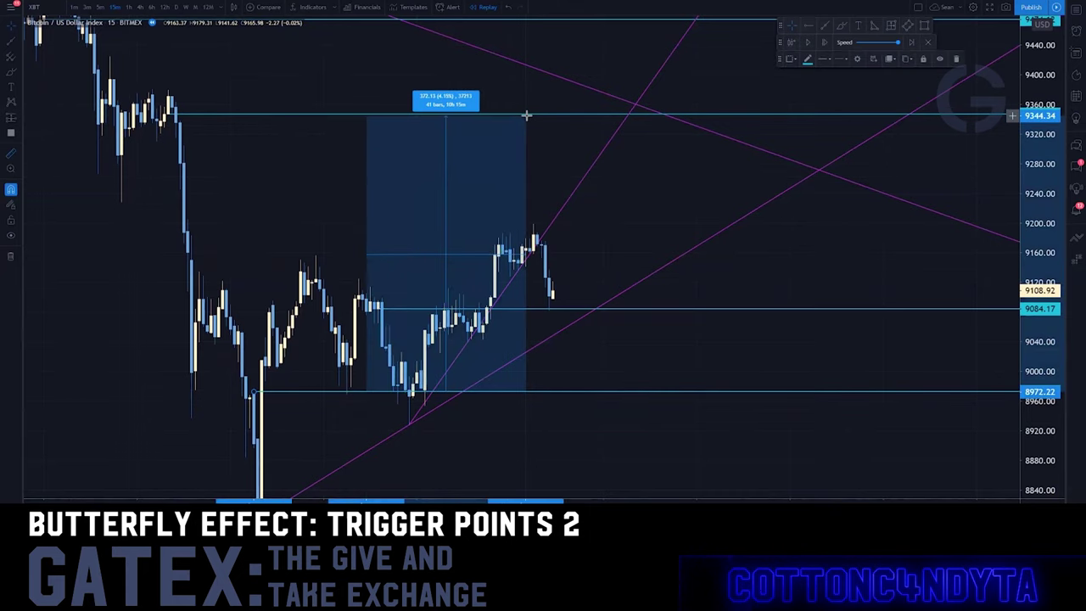
{"action": "left_click_drag", "start_coordinate": [526, 114], "coordinate": [529, 112]}
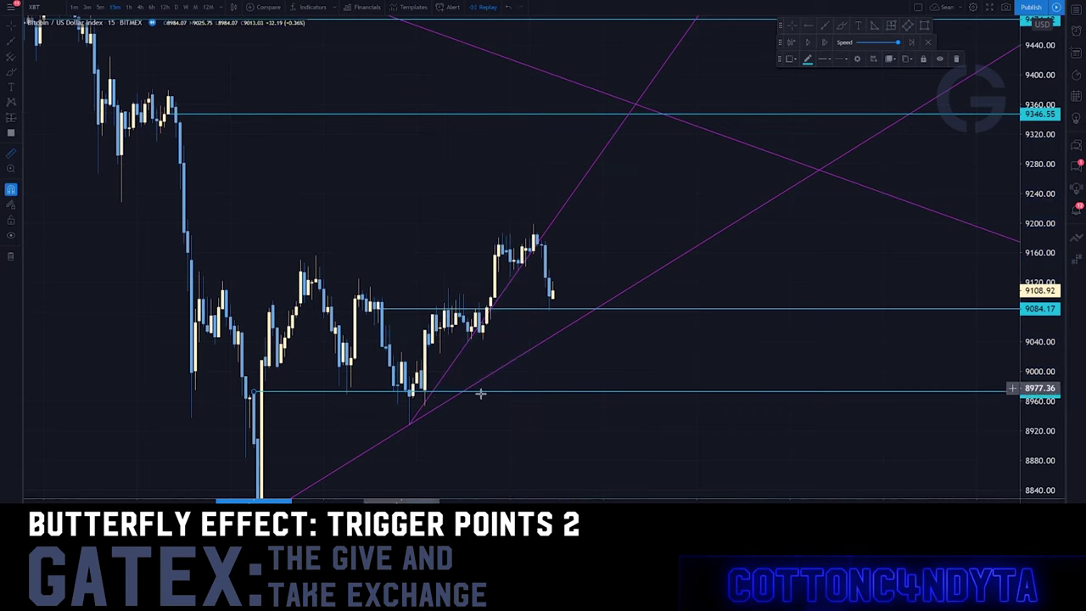
Step: Brush circles around the candles at the start of the 9346.55 level and below 8972.71, and sketch a zigzag falling path beside the latest candles
{"action": "left_click", "coordinate": [842, 26]}
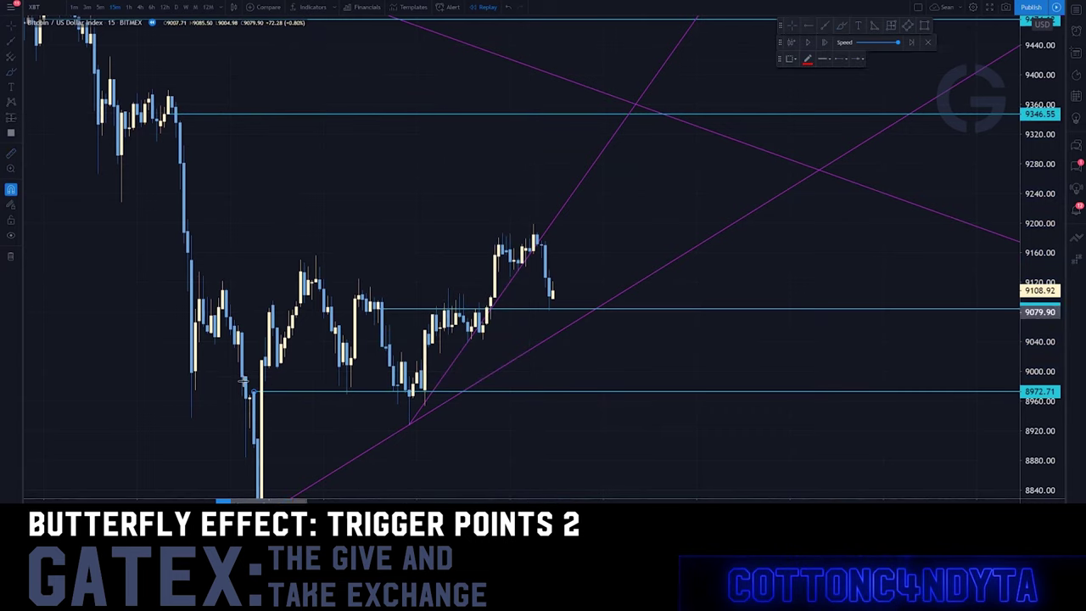
{"action": "mouse_move", "coordinate": [171, 90]}
{"action": "left_mouse_down"}
{"action": "mouse_move", "coordinate": [219, 101]}
{"action": "mouse_move", "coordinate": [137, 77]}
{"action": "left_mouse_up"}
{"action": "mouse_move", "coordinate": [329, 450]}
{"action": "left_mouse_down"}
{"action": "mouse_move", "coordinate": [376, 480]}
{"action": "mouse_move", "coordinate": [302, 424]}
{"action": "left_mouse_up"}
{"action": "mouse_move", "coordinate": [608, 277]}
{"action": "left_mouse_down"}
{"action": "mouse_move", "coordinate": [645, 280]}
{"action": "mouse_move", "coordinate": [753, 334]}
{"action": "left_mouse_up"}
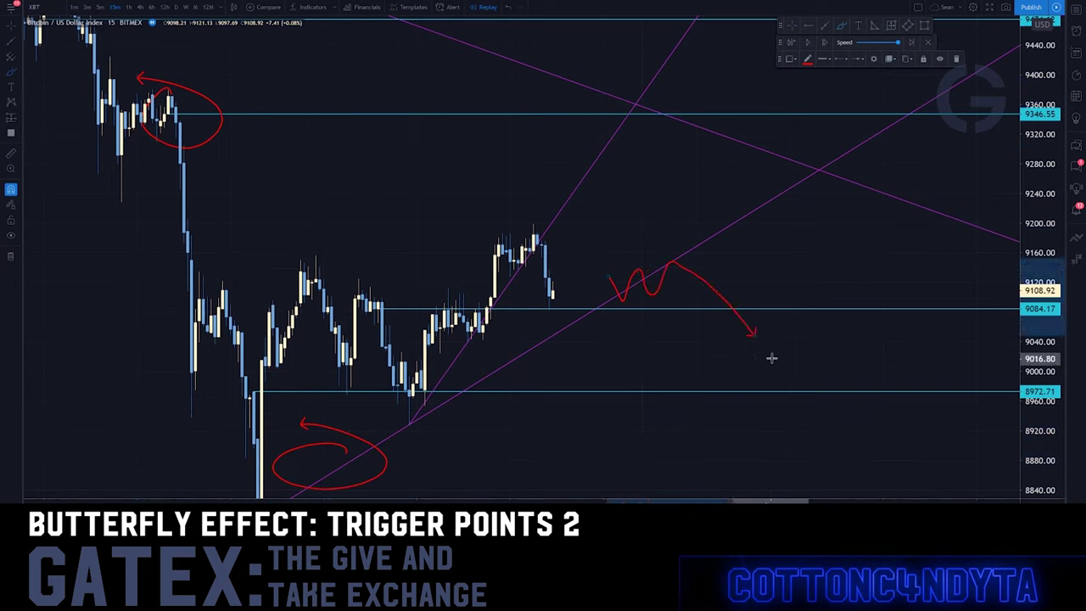
Step: Advance the replay until the candles reach the descending trendline and pull back to 9264.58
{"action": "left_click", "coordinate": [822, 46]}
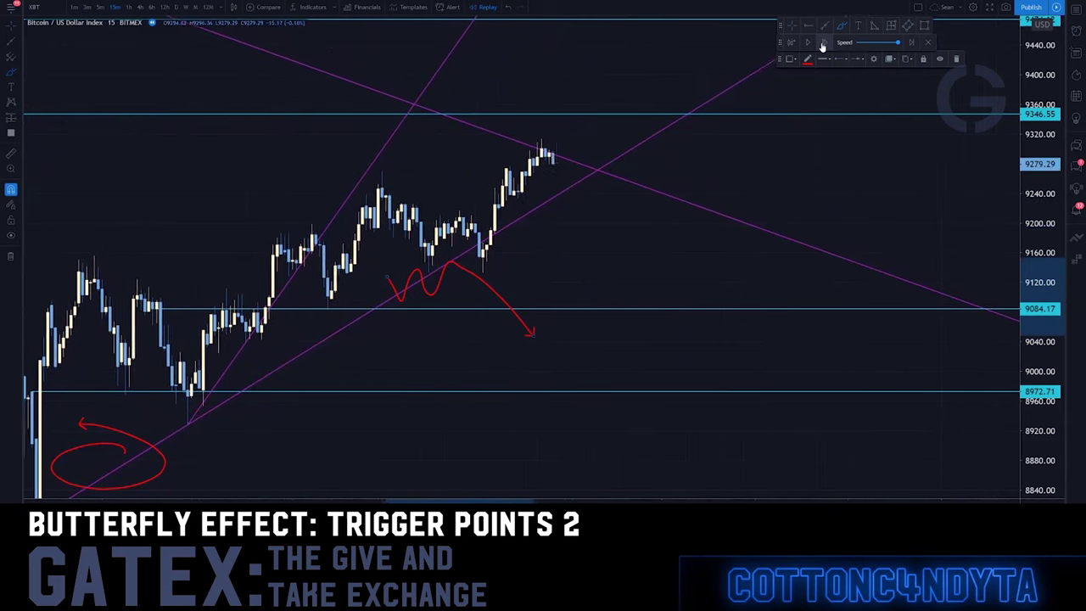
{"action": "scroll", "coordinate": [721, 66], "scroll_direction": "down", "scroll_amount": 3}
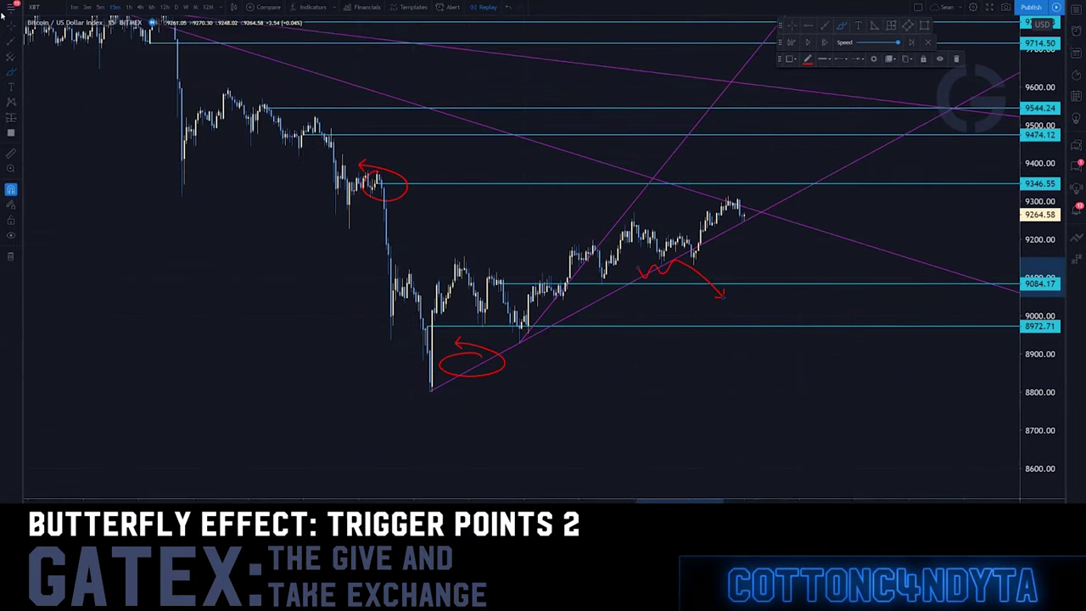
{"action": "left_click_drag", "start_coordinate": [351, 338], "coordinate": [505, 447]}
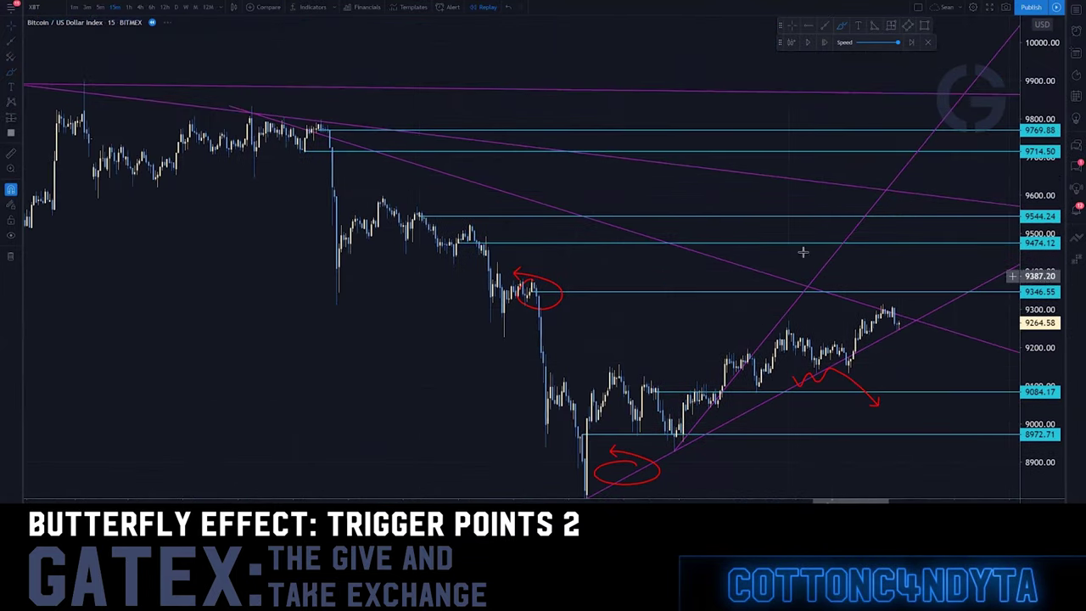
Step: Brush an arrow up to the 9346.55 level beside the steeper trendline and another along the descending trendline at the latest candles
{"action": "left_click", "coordinate": [839, 26]}
{"action": "left_click_drag", "start_coordinate": [772, 373], "coordinate": [778, 336]}
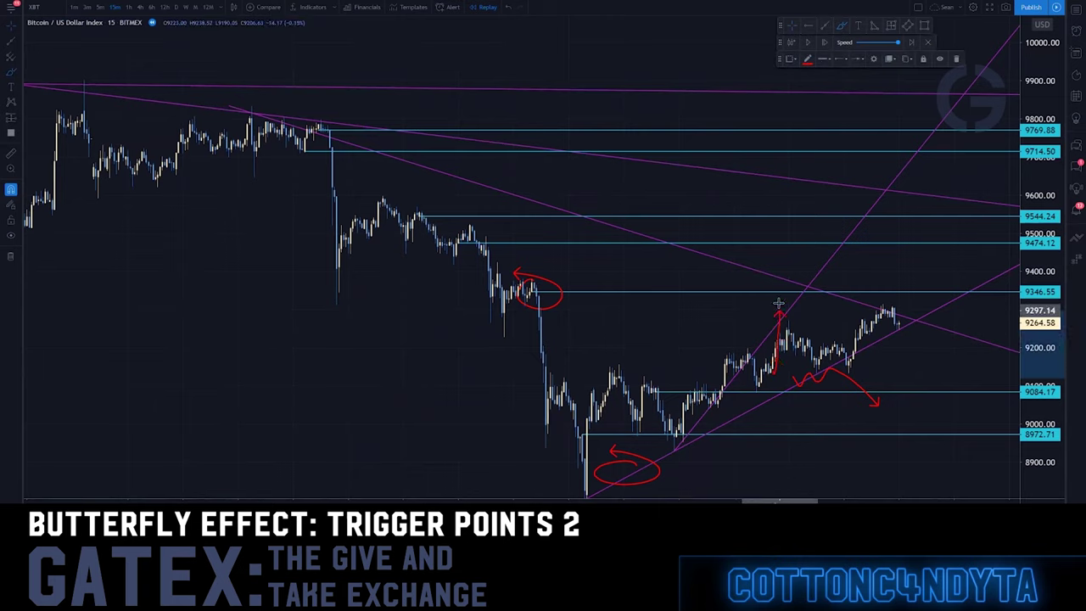
{"action": "left_click_drag", "start_coordinate": [853, 297], "coordinate": [907, 315]}
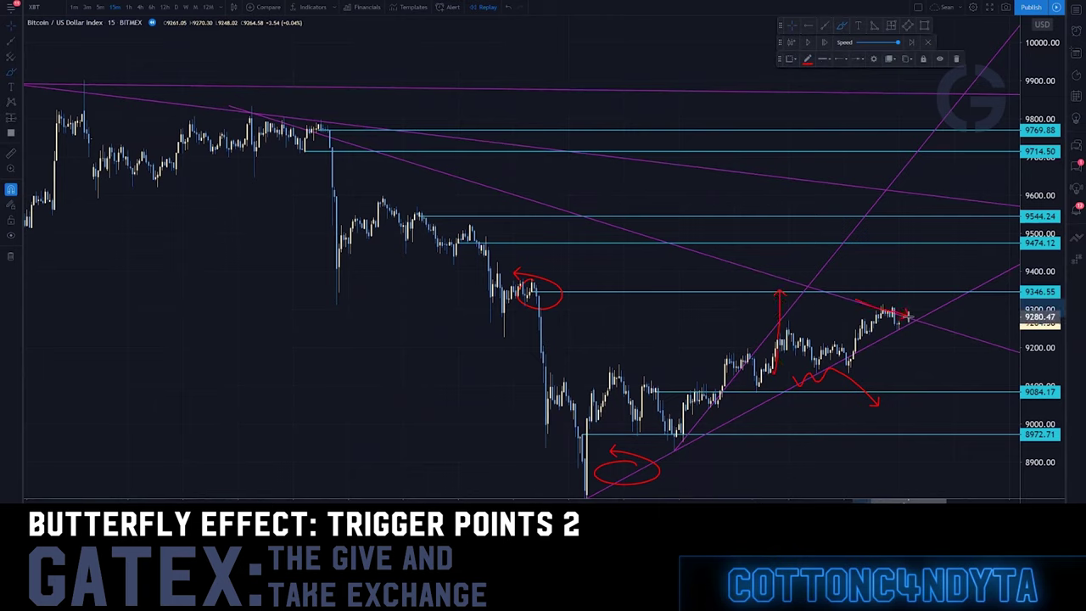
Step: Circle the candle cluster where the 9346.55 level starts, and sketch a rise to that level and a drop below 9084.17 from the latest candles
{"action": "mouse_move", "coordinate": [557, 269]}
{"action": "left_mouse_down"}
{"action": "mouse_move", "coordinate": [509, 309]}
{"action": "mouse_move", "coordinate": [589, 288]}
{"action": "mouse_move", "coordinate": [527, 306]}
{"action": "left_mouse_up"}
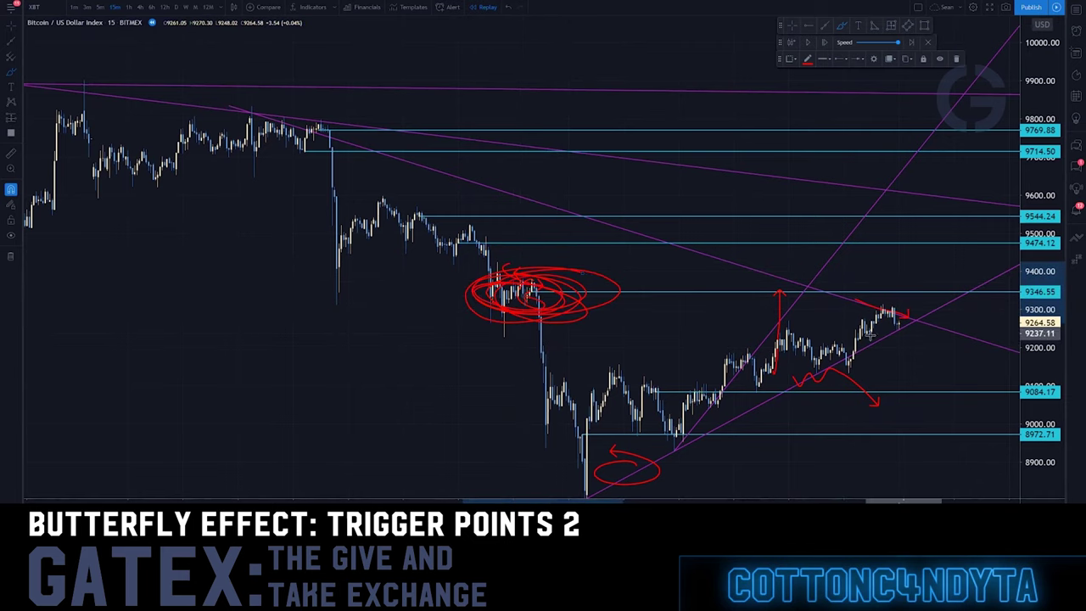
{"action": "left_click_drag", "start_coordinate": [875, 321], "coordinate": [893, 294]}
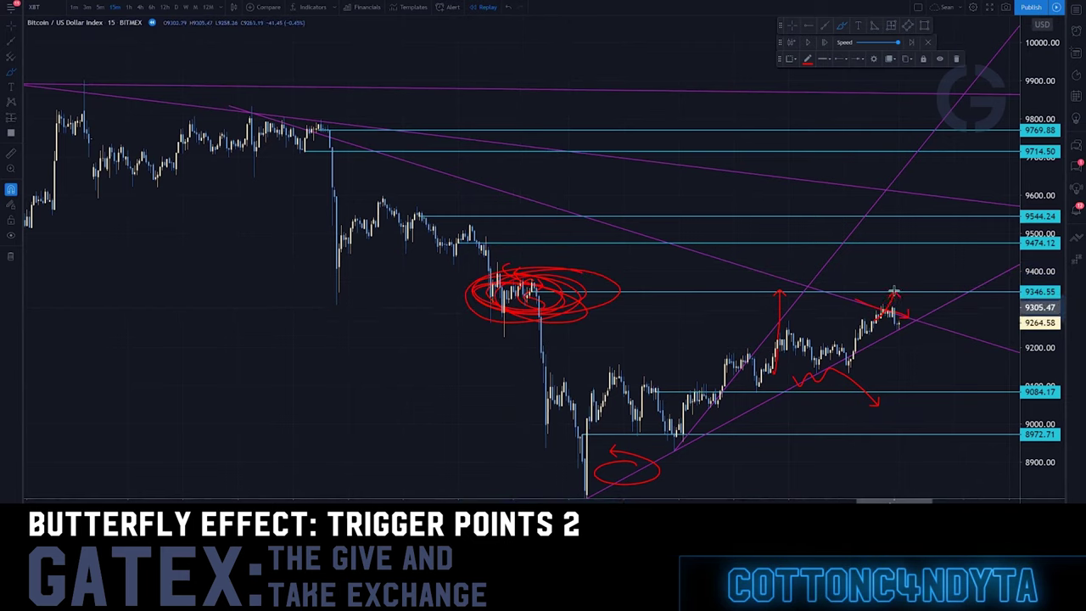
{"action": "left_click_drag", "start_coordinate": [891, 299], "coordinate": [916, 399]}
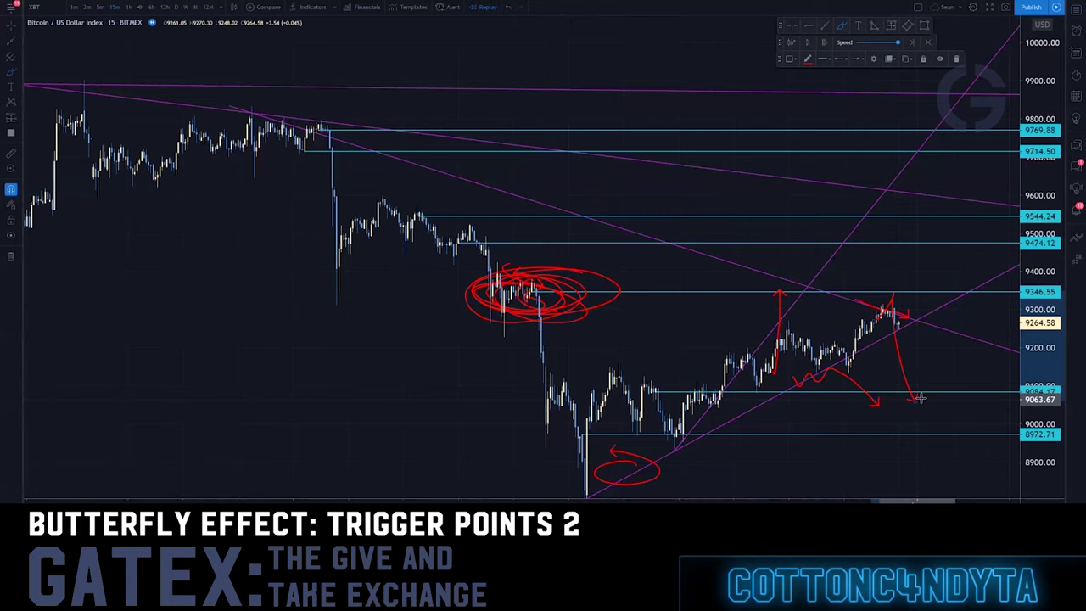
Step: Undo the latest circles and arrows around the 9346.55 level and the latest candles
{"action": "key", "text": "ctrl+z"}
{"action": "key", "text": "ctrl+z"}
{"action": "key", "text": "ctrl+z"}
{"action": "key", "text": "ctrl+z"}
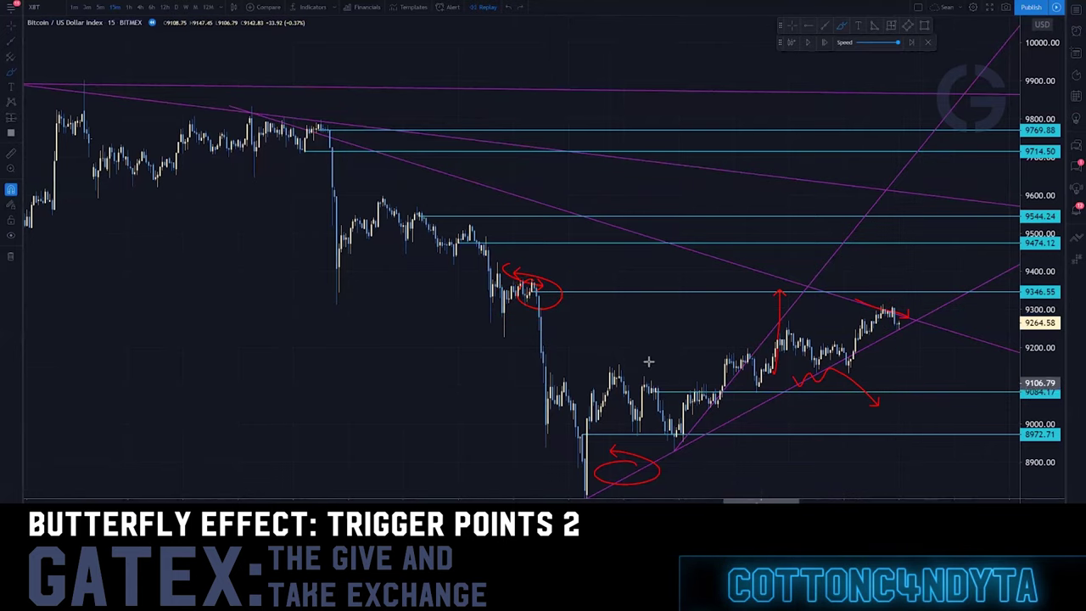
{"action": "key", "text": "ctrl+z"}
Step: Circle the area above the 9346.55 level and brush a sideways arrow at about 9000 from the swing low
{"action": "left_click_drag", "start_coordinate": [744, 413], "coordinate": [590, 306]}
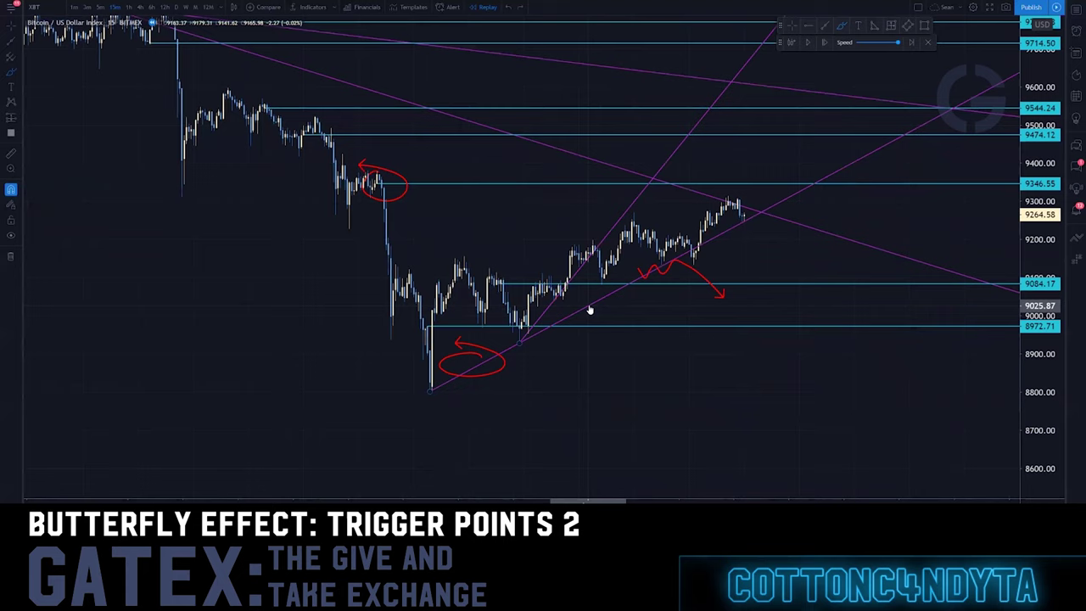
{"action": "mouse_move", "coordinate": [620, 150]}
{"action": "left_mouse_down"}
{"action": "mouse_move", "coordinate": [533, 179]}
{"action": "mouse_move", "coordinate": [618, 145]}
{"action": "left_mouse_up"}
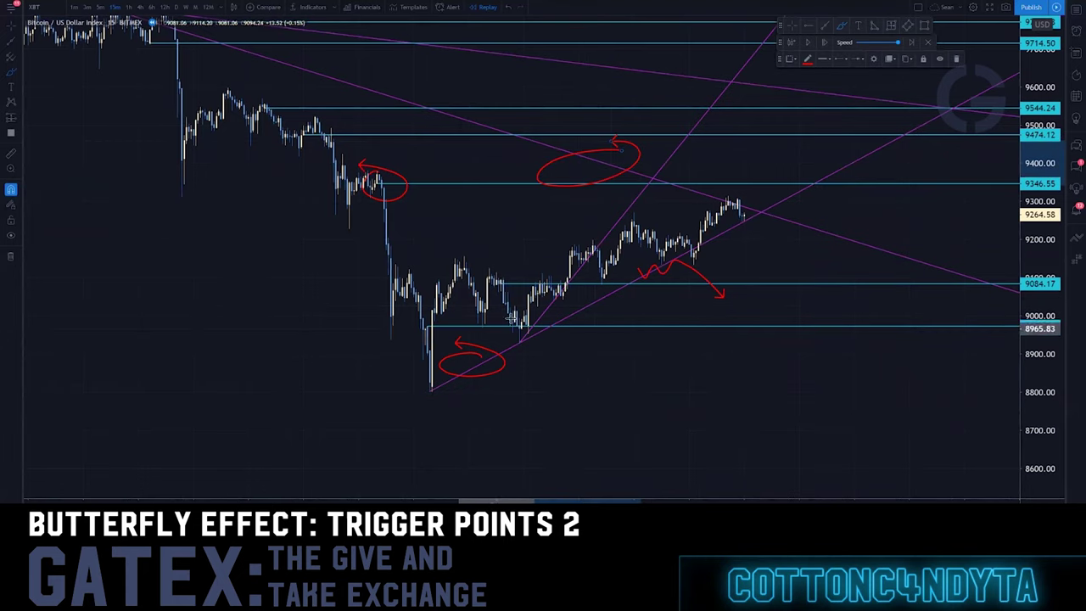
{"action": "left_click_drag", "start_coordinate": [526, 319], "coordinate": [625, 316]}
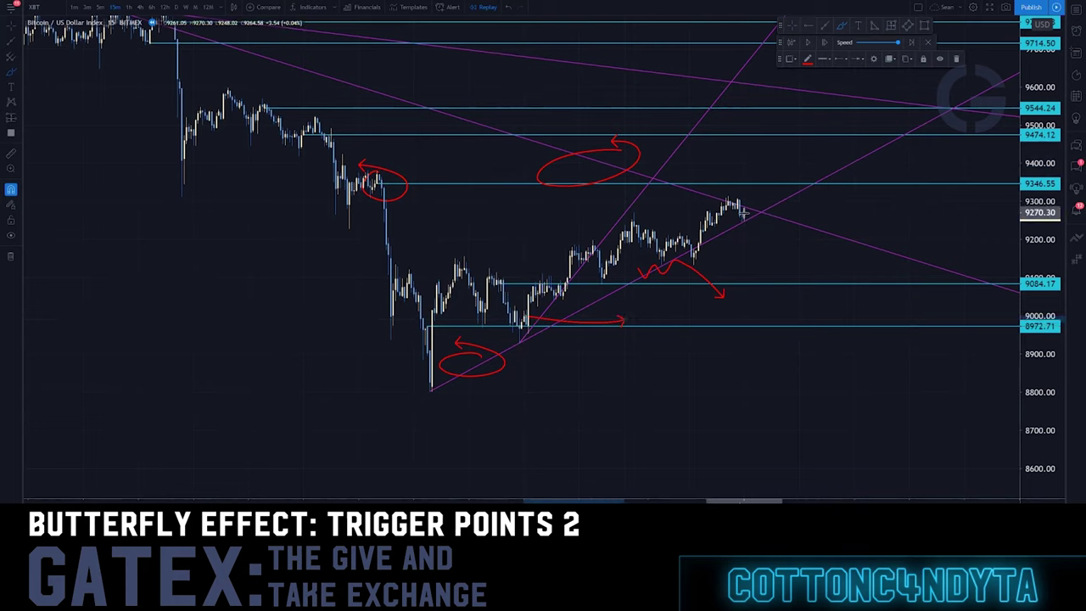
Step: Sketch a projected drop from the latest candles to about 9000, extend the sideways arrow there, and add a zigzag rise to about 9590
{"action": "left_click_drag", "start_coordinate": [743, 224], "coordinate": [736, 314]}
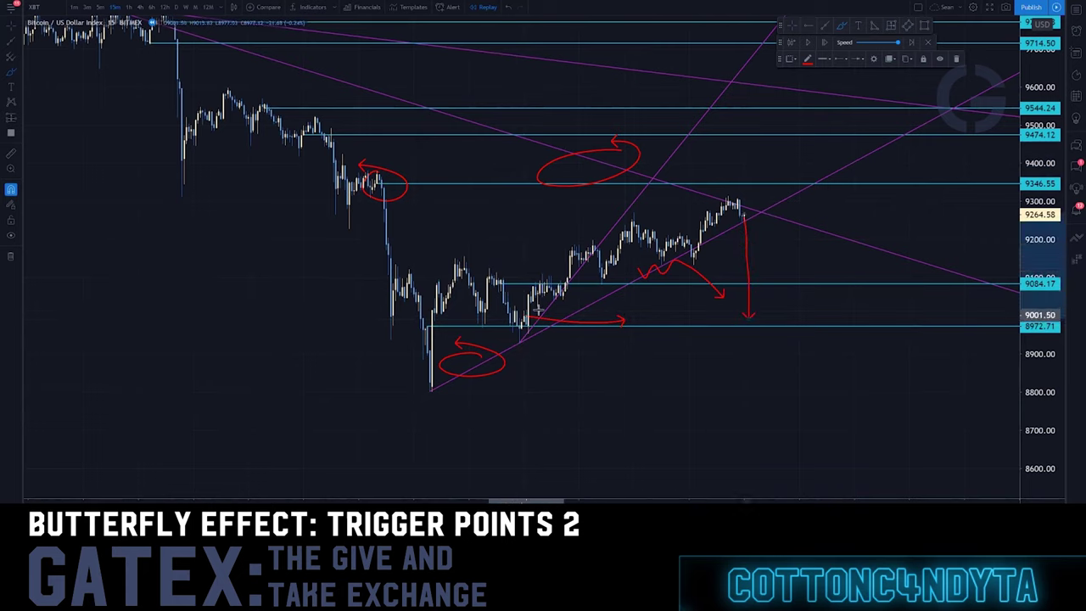
{"action": "mouse_move", "coordinate": [527, 322]}
{"action": "left_mouse_down"}
{"action": "mouse_move", "coordinate": [531, 311]}
{"action": "mouse_move", "coordinate": [833, 309]}
{"action": "left_mouse_up"}
{"action": "mouse_move", "coordinate": [749, 315]}
{"action": "left_mouse_down"}
{"action": "mouse_move", "coordinate": [795, 189]}
{"action": "mouse_move", "coordinate": [863, 93]}
{"action": "left_mouse_up"}
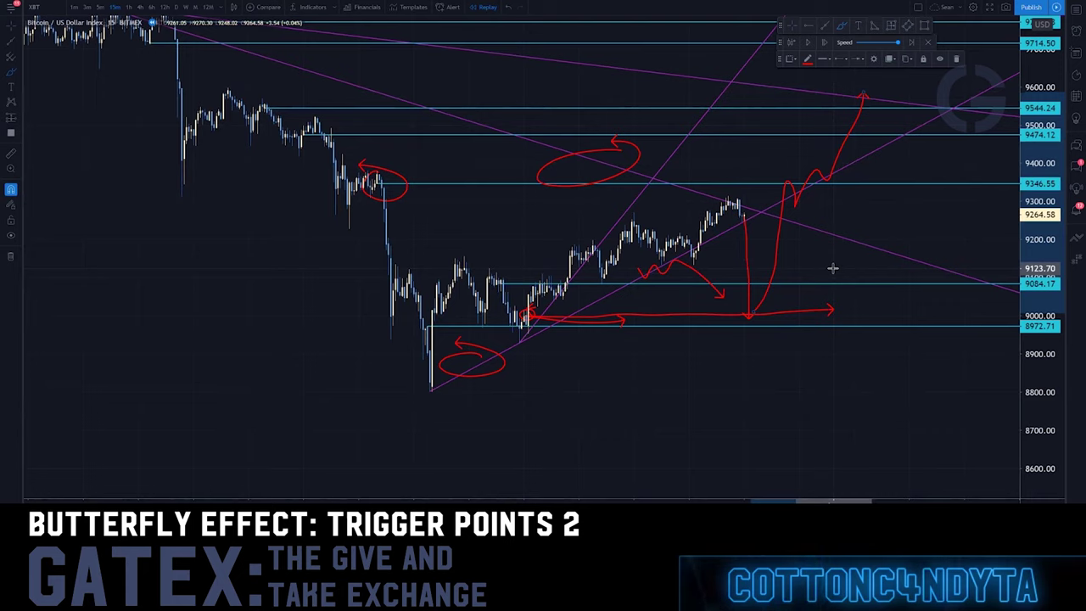
Step: Undo all the remaining red brush marks on the chart
{"action": "key", "text": "ctrl+z"}
{"action": "key", "text": "ctrl+z"}
{"action": "key", "text": "ctrl+z"}
{"action": "key", "text": "ctrl+z"}
{"action": "key", "text": "ctrl+z"}
{"action": "key", "text": "ctrl+z"}
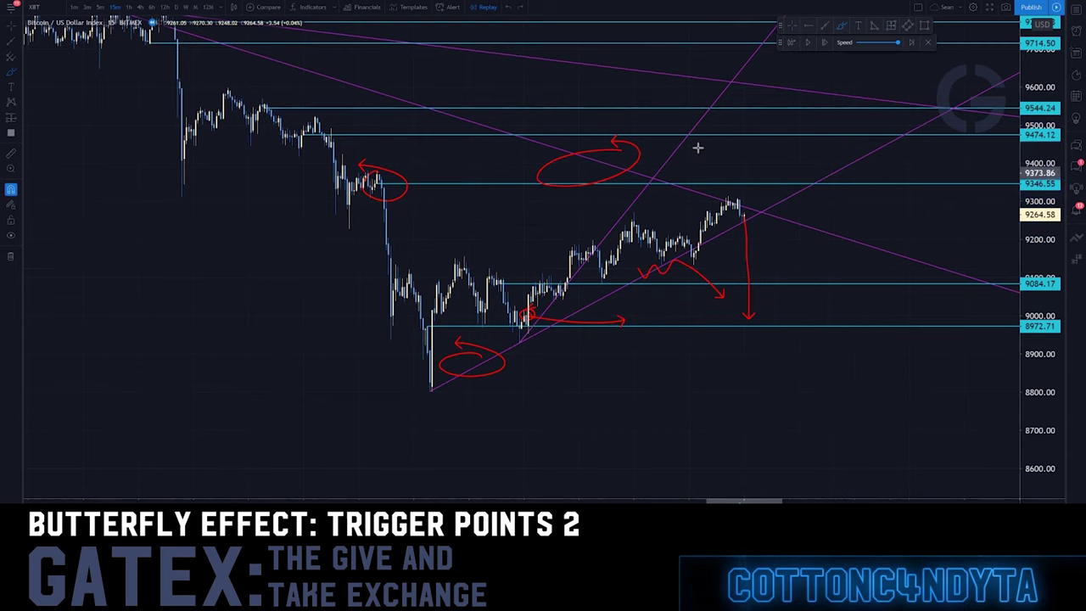
{"action": "key", "text": "ctrl+z"}
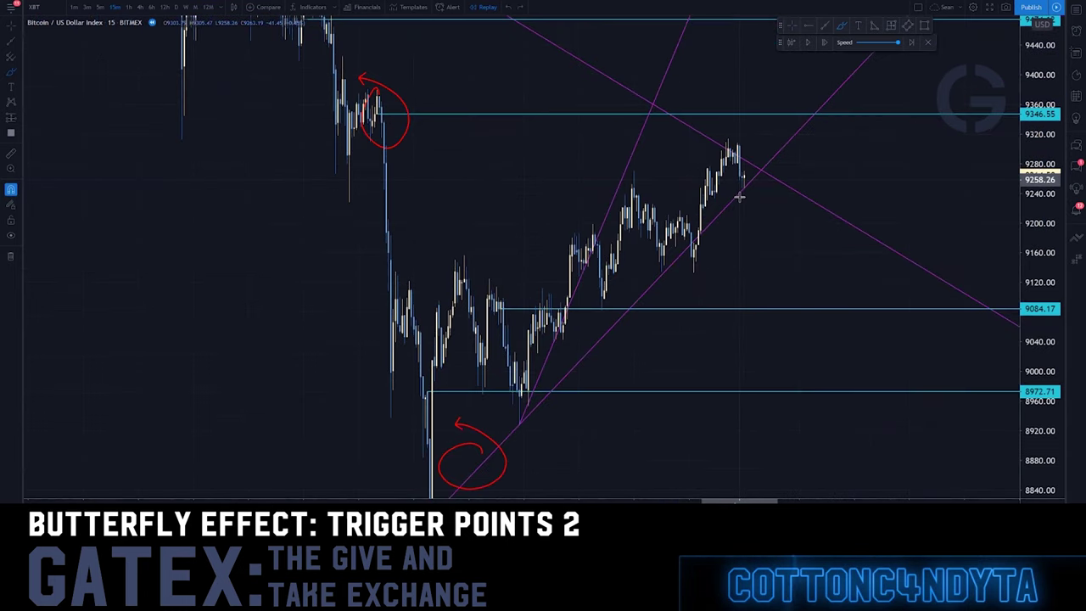
{"action": "key", "text": "ctrl+z"}
Step: Circle the latest peak below 9346.55, sketch a stepped fall from it to about 8880, and undo these marks
{"action": "mouse_move", "coordinate": [742, 141]}
{"action": "left_mouse_down"}
{"action": "mouse_move", "coordinate": [697, 179]}
{"action": "mouse_move", "coordinate": [734, 148]}
{"action": "mouse_move", "coordinate": [730, 113]}
{"action": "mouse_move", "coordinate": [720, 151]}
{"action": "mouse_move", "coordinate": [736, 114]}
{"action": "left_mouse_up"}
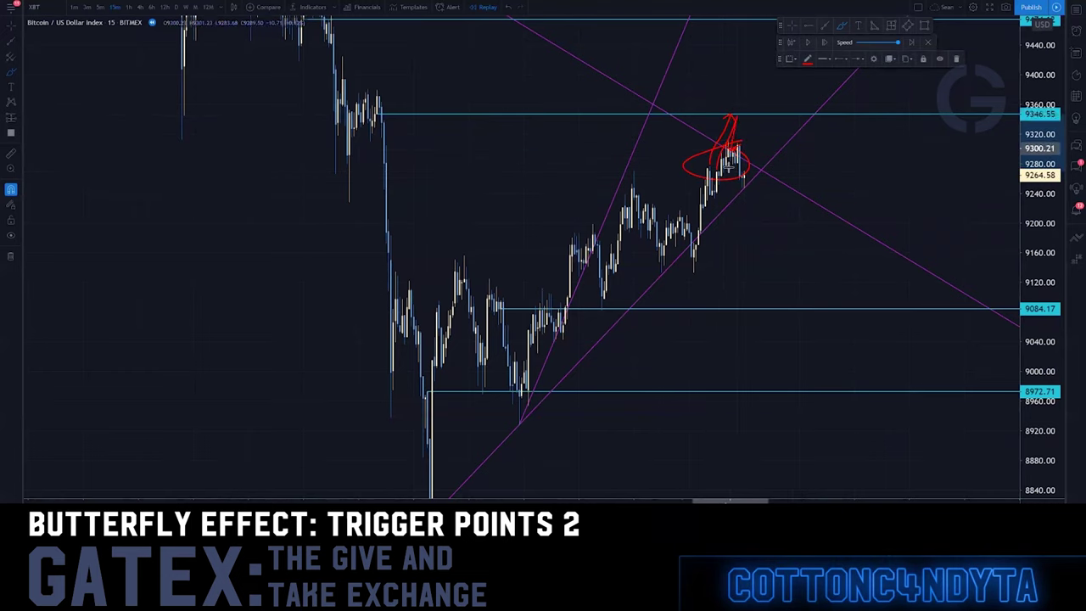
{"action": "mouse_move", "coordinate": [737, 166]}
{"action": "left_mouse_down"}
{"action": "mouse_move", "coordinate": [774, 205]}
{"action": "mouse_move", "coordinate": [914, 458]}
{"action": "left_mouse_up"}
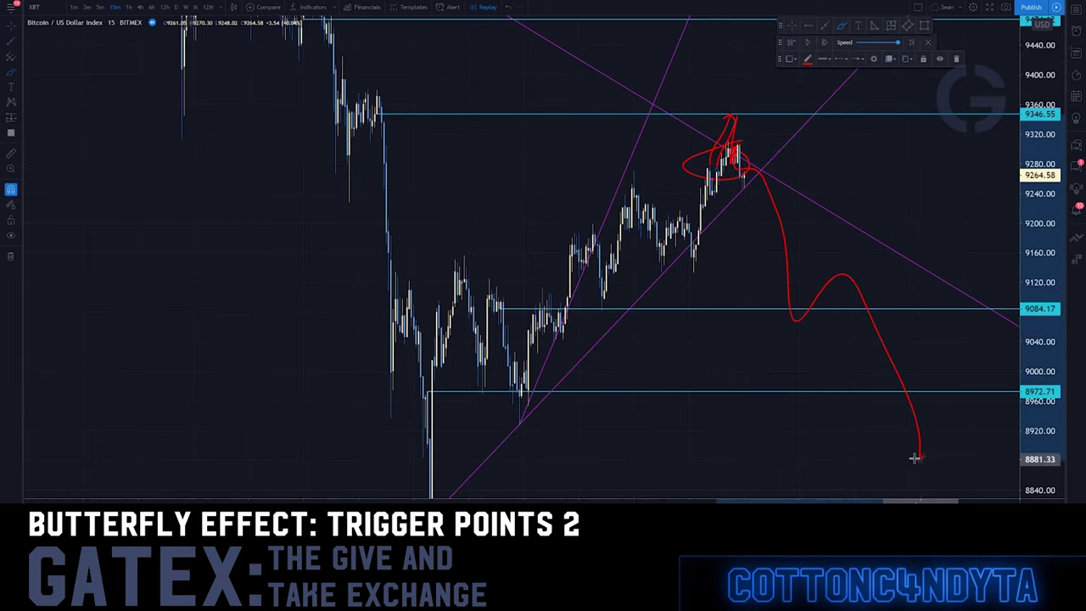
{"action": "key", "text": "ctrl+z"}
{"action": "key", "text": "ctrl+z"}
{"action": "key", "text": "ctrl+z"}
{"action": "key", "text": "ctrl+z"}
{"action": "key", "text": "ctrl+z"}
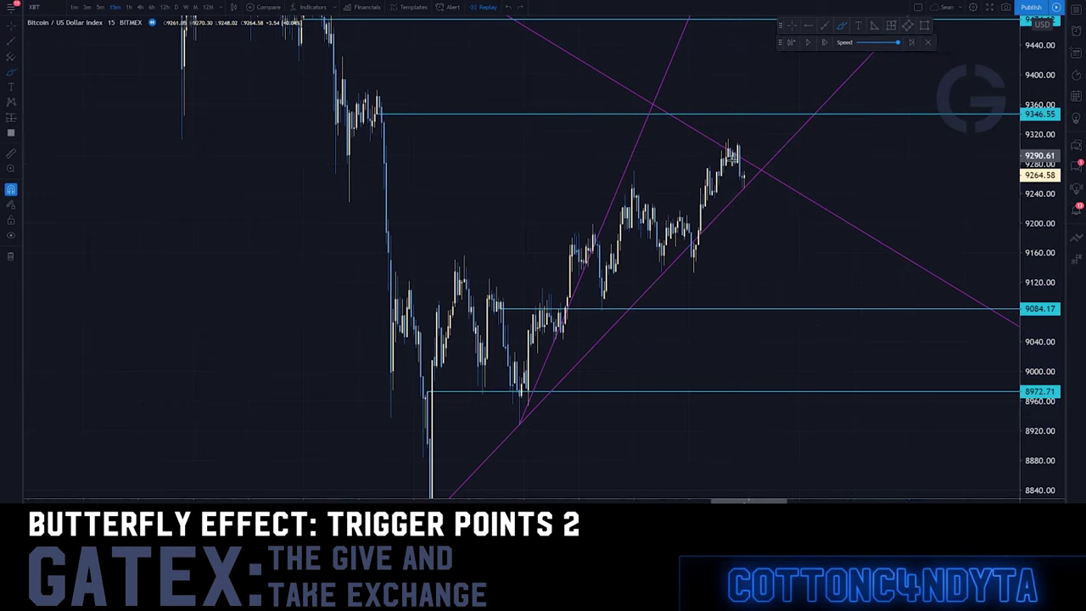
Step: Sketch a narrowing zigzag from the latest peak between the descending trendline and the 8972.71 level, and undo it
{"action": "left_click_drag", "start_coordinate": [699, 160], "coordinate": [735, 156]}
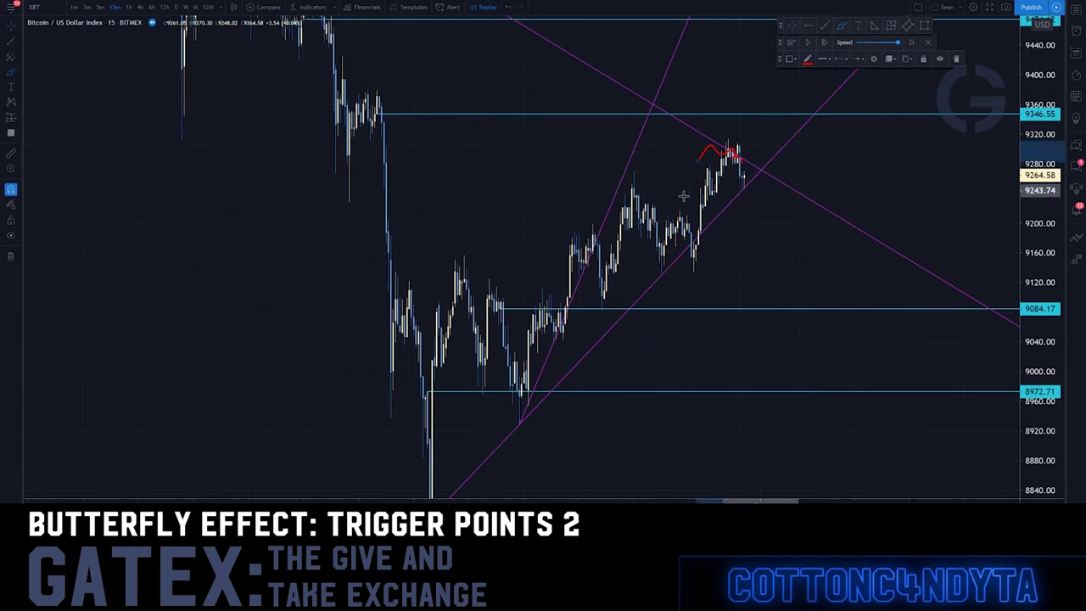
{"action": "mouse_move", "coordinate": [732, 153]}
{"action": "left_mouse_down"}
{"action": "mouse_move", "coordinate": [772, 301]}
{"action": "mouse_move", "coordinate": [901, 338]}
{"action": "left_mouse_up"}
{"action": "left_click_drag", "start_coordinate": [927, 293], "coordinate": [993, 327]}
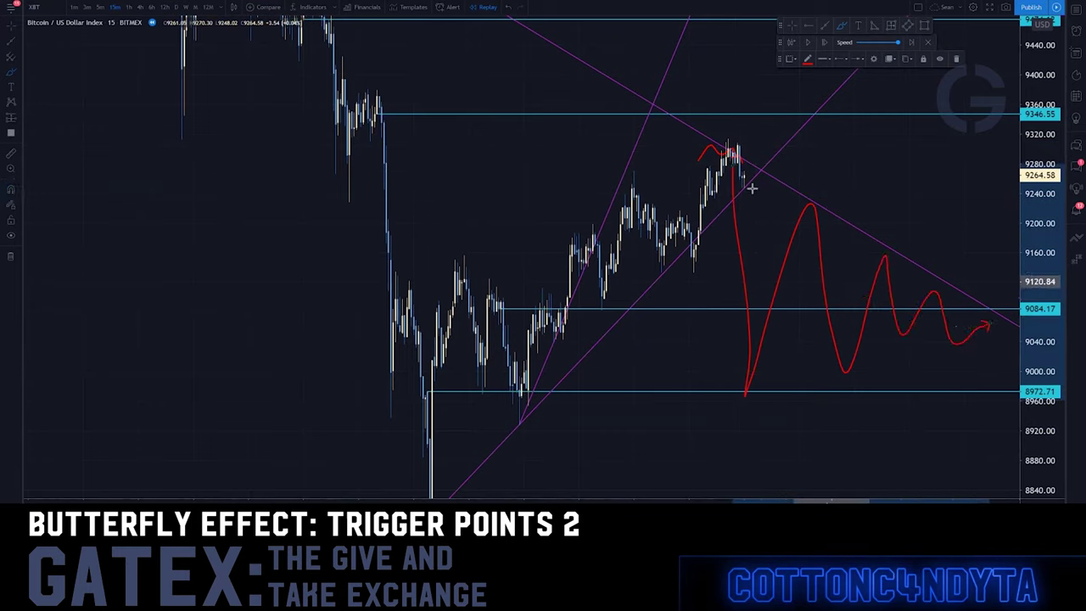
{"action": "key", "text": "ctrl+z"}
{"action": "key", "text": "ctrl+z"}
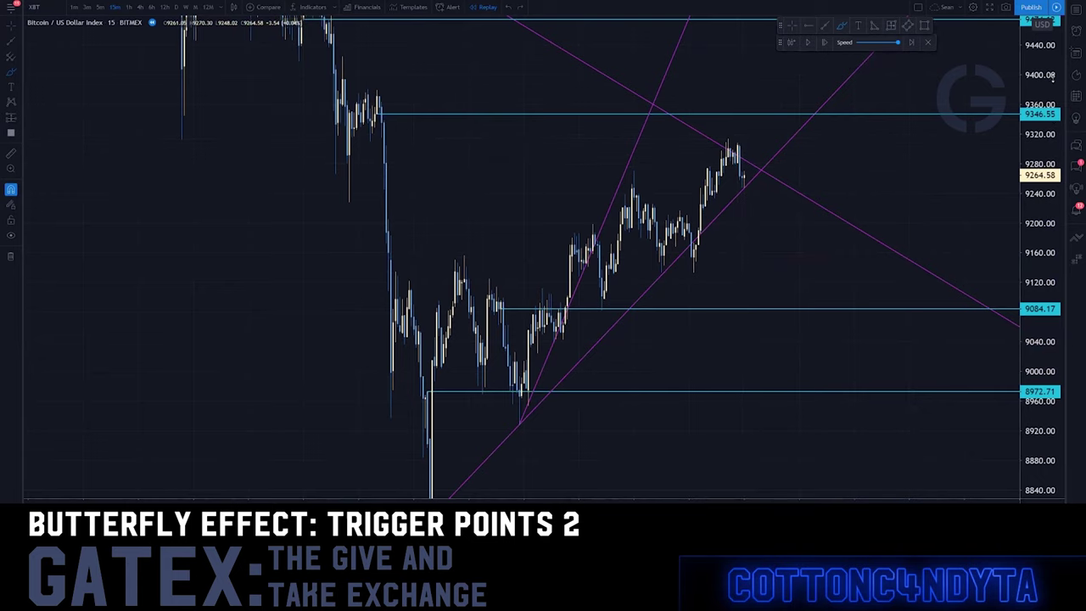
Step: Circle the candles before the 9769.88 breakdown and the start of the 9714.50 level, and sketch a path from the latest candles to 9346.55
{"action": "scroll", "coordinate": [1056, 85], "scroll_direction": "down", "scroll_amount": 6}
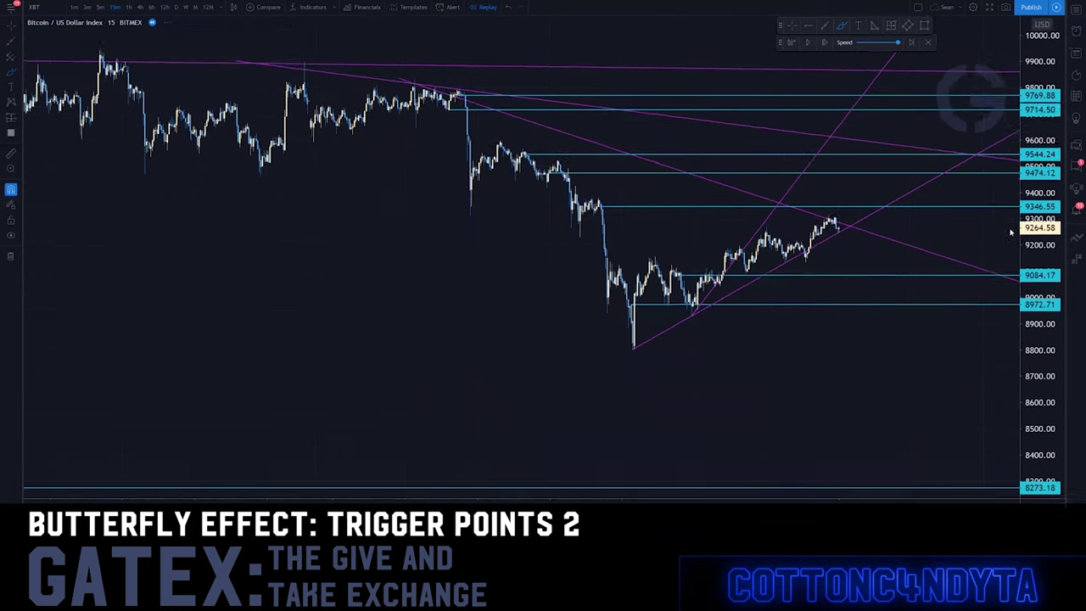
{"action": "mouse_move", "coordinate": [400, 53]}
{"action": "left_mouse_down"}
{"action": "mouse_move", "coordinate": [424, 49]}
{"action": "mouse_move", "coordinate": [374, 59]}
{"action": "left_mouse_up"}
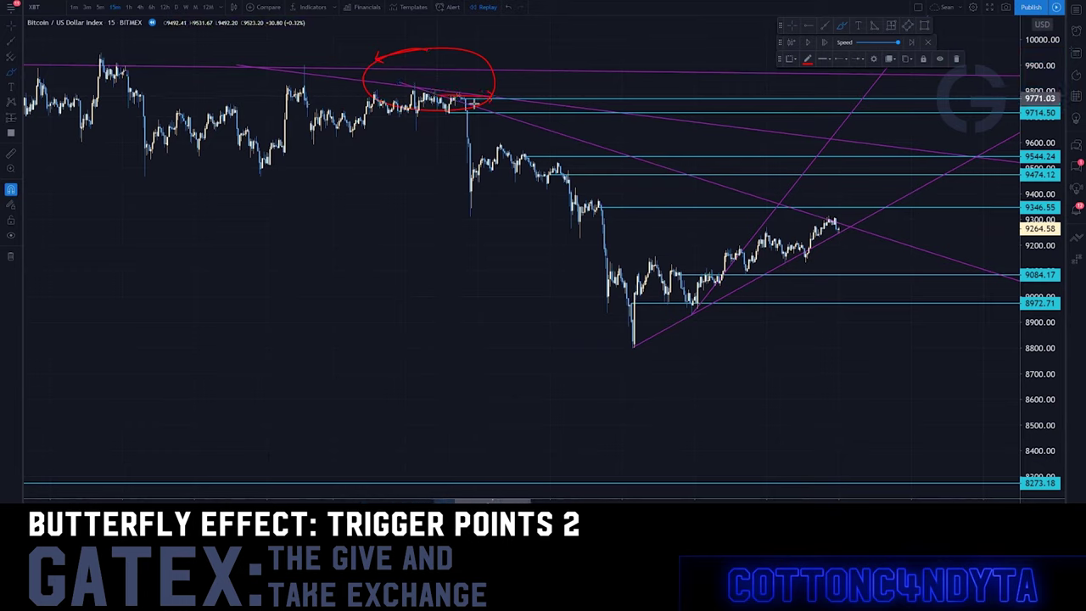
{"action": "left_click_drag", "start_coordinate": [496, 106], "coordinate": [505, 110]}
{"action": "left_click_drag", "start_coordinate": [811, 233], "coordinate": [859, 210]}
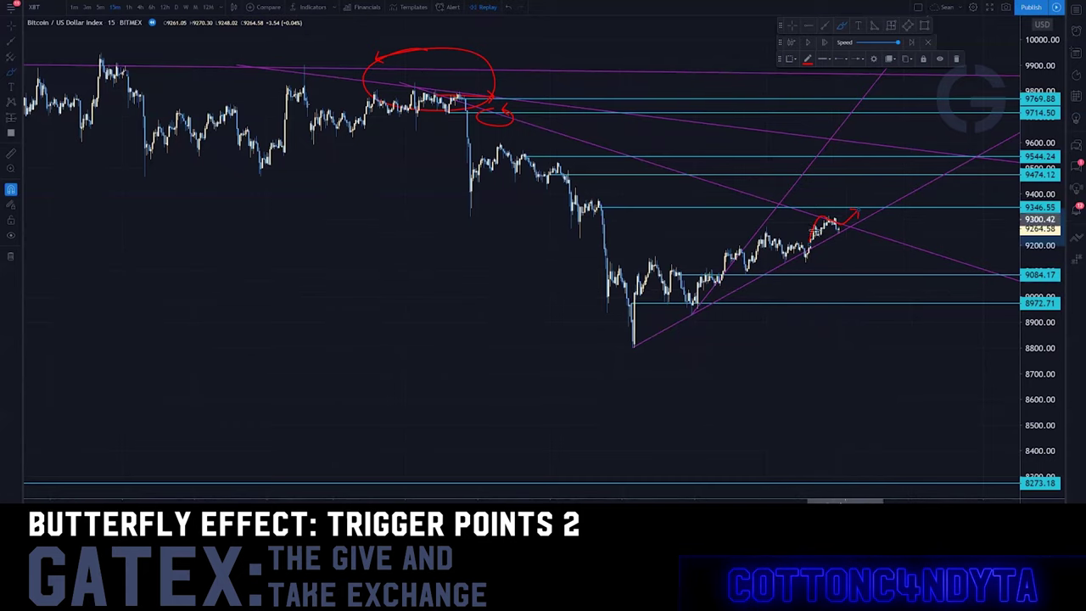
Step: Undo the circles near 9769.88 and 9714.50 and the sketched path at the latest candles
{"action": "key", "text": "ctrl+z"}
{"action": "key", "text": "ctrl+z"}
{"action": "key", "text": "ctrl+z"}
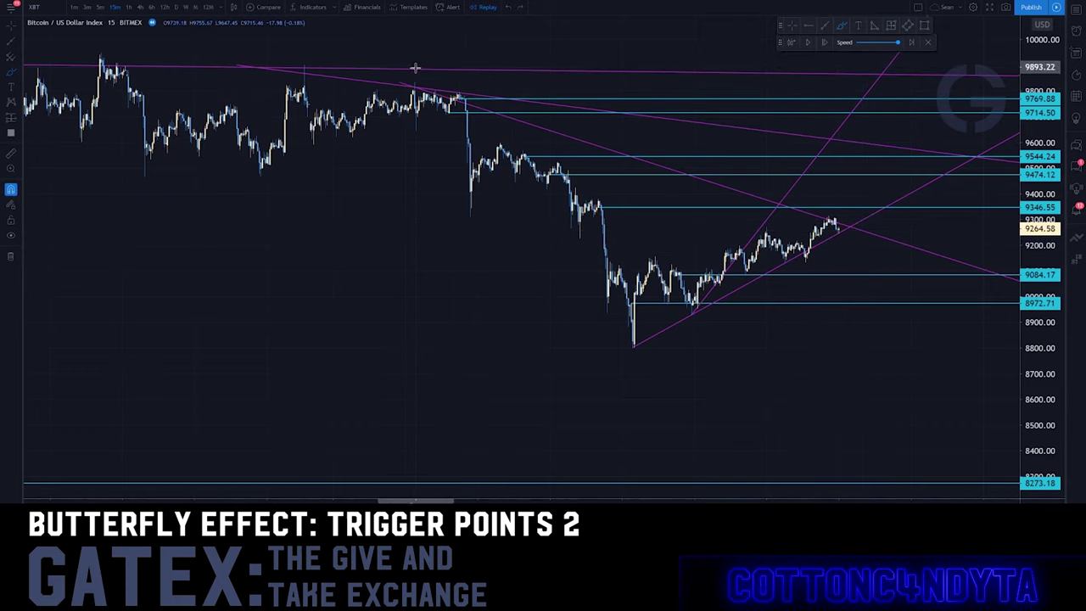
Step: Brush an arrow onto the candles near 9769.88, circle the latest candles, trace the rising trendline, and undo these marks
{"action": "left_click_drag", "start_coordinate": [416, 69], "coordinate": [437, 108]}
{"action": "mouse_move", "coordinate": [863, 218]}
{"action": "left_mouse_down"}
{"action": "mouse_move", "coordinate": [816, 227]}
{"action": "mouse_move", "coordinate": [849, 201]}
{"action": "left_mouse_up"}
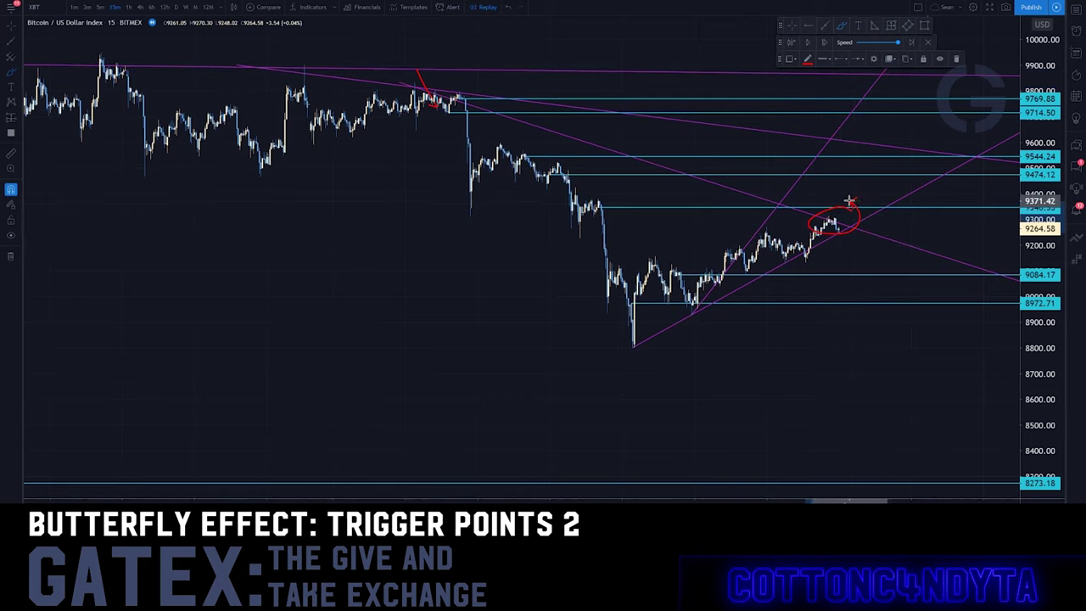
{"action": "key", "text": "ctrl+z"}
{"action": "key", "text": "ctrl+z"}
{"action": "key", "text": "ctrl+z"}
{"action": "key", "text": "ctrl+z"}
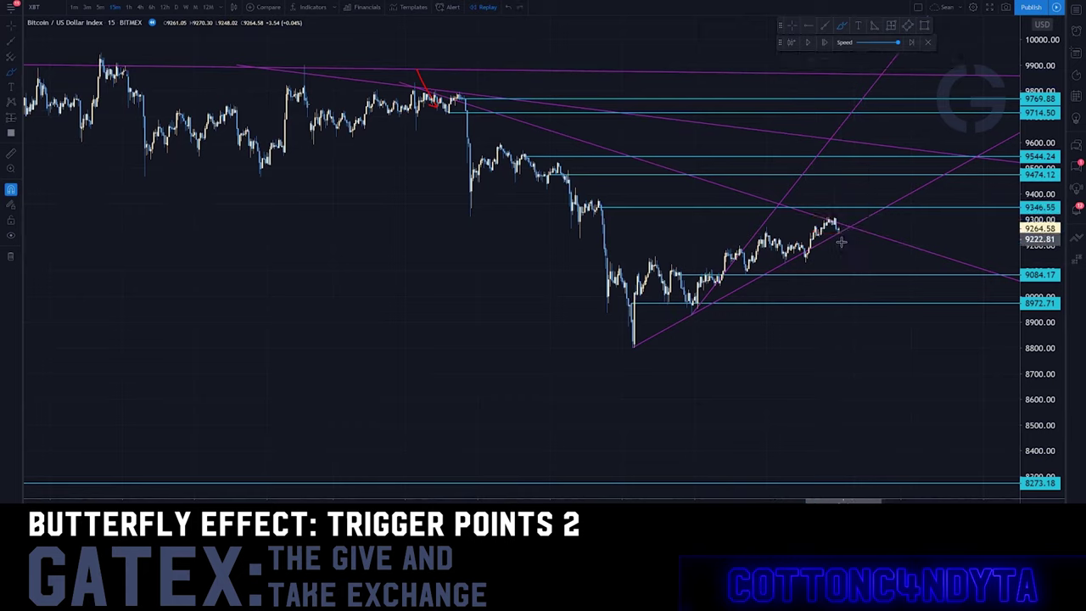
{"action": "mouse_move", "coordinate": [626, 365]}
{"action": "left_mouse_down"}
{"action": "mouse_move", "coordinate": [686, 325]}
{"action": "mouse_move", "coordinate": [884, 235]}
{"action": "left_mouse_up"}
{"action": "key", "text": "ctrl+z"}
Step: Measure the rise from the start of the 8972.71 level to the latest peak at 9313.41
{"action": "mouse_move", "coordinate": [1057, 428]}
{"action": "left_mouse_down"}
{"action": "mouse_move", "coordinate": [1054, 379]}
{"action": "mouse_move", "coordinate": [977, 169]}
{"action": "left_mouse_up"}
{"action": "scroll", "coordinate": [511, 165], "scroll_direction": "up", "scroll_amount": 10}
{"action": "left_click_drag", "start_coordinate": [280, 138], "coordinate": [404, 153]}
{"action": "scroll", "coordinate": [408, 152], "scroll_direction": "down", "scroll_amount": 1}
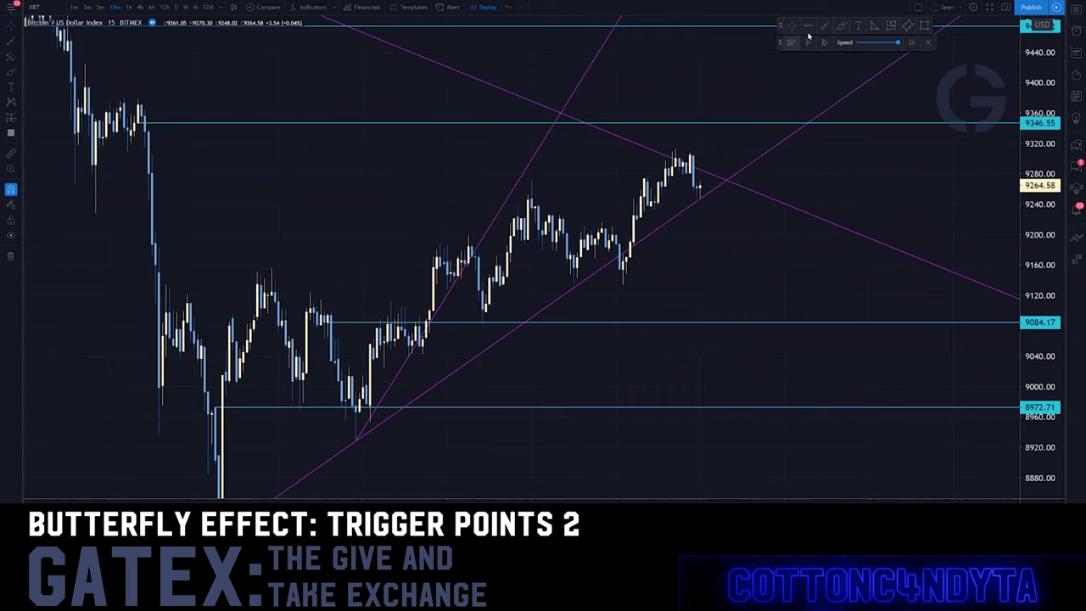
{"action": "left_click", "coordinate": [11, 154]}
{"action": "left_click", "coordinate": [233, 406]}
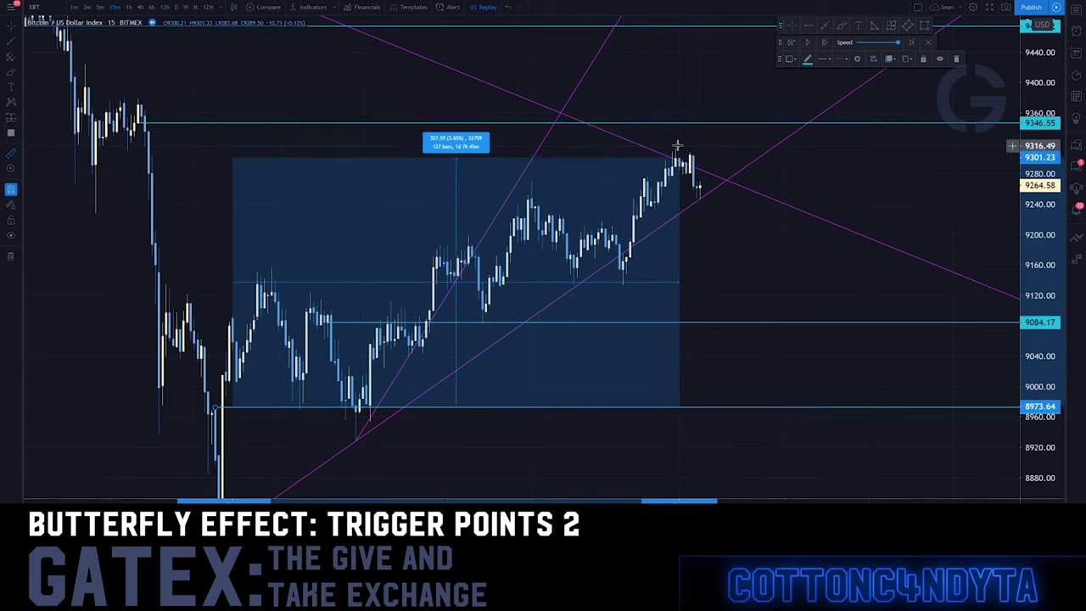
{"action": "left_click", "coordinate": [675, 146]}
Step: Advance the replay by five candles and measure from the start of the 8972.71 level to the high of the latest candle
{"action": "left_click", "coordinate": [824, 45]}
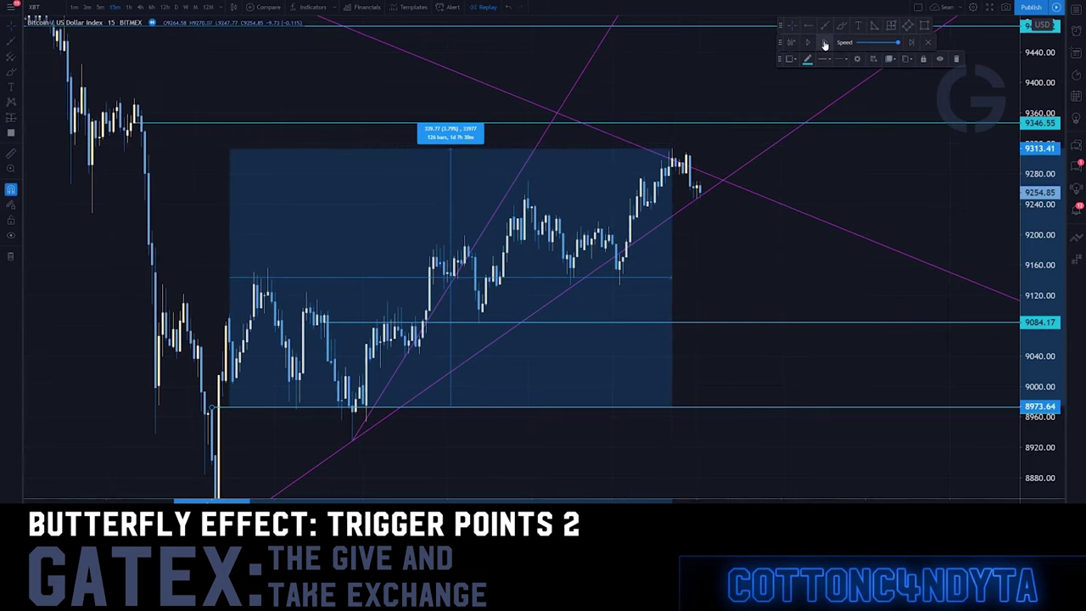
{"action": "left_click", "coordinate": [825, 44]}
{"action": "left_click", "coordinate": [825, 44]}
{"action": "left_click", "coordinate": [825, 45]}
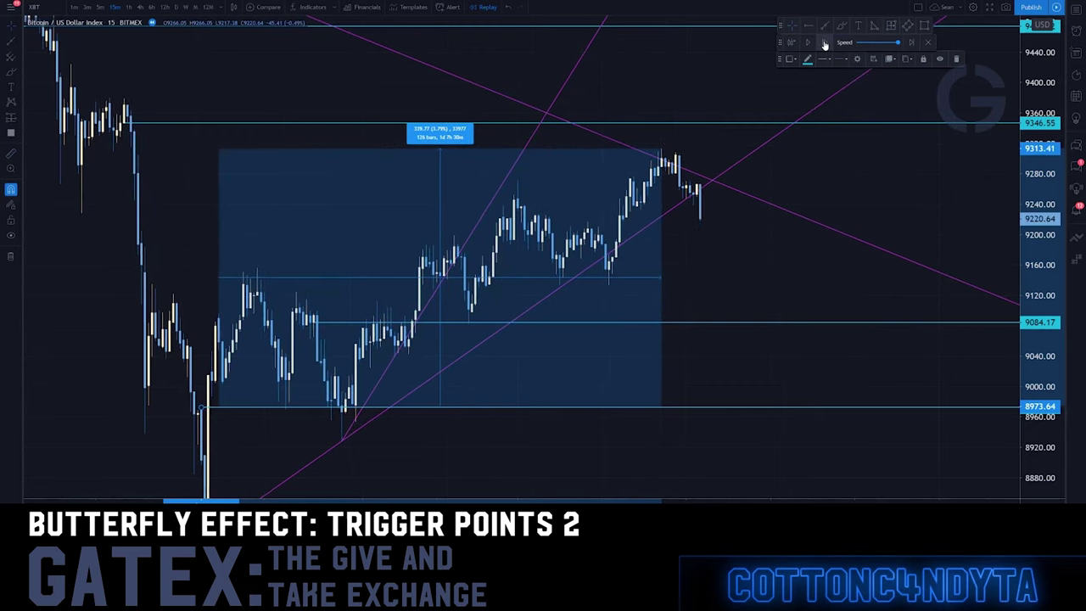
{"action": "left_click", "coordinate": [824, 44]}
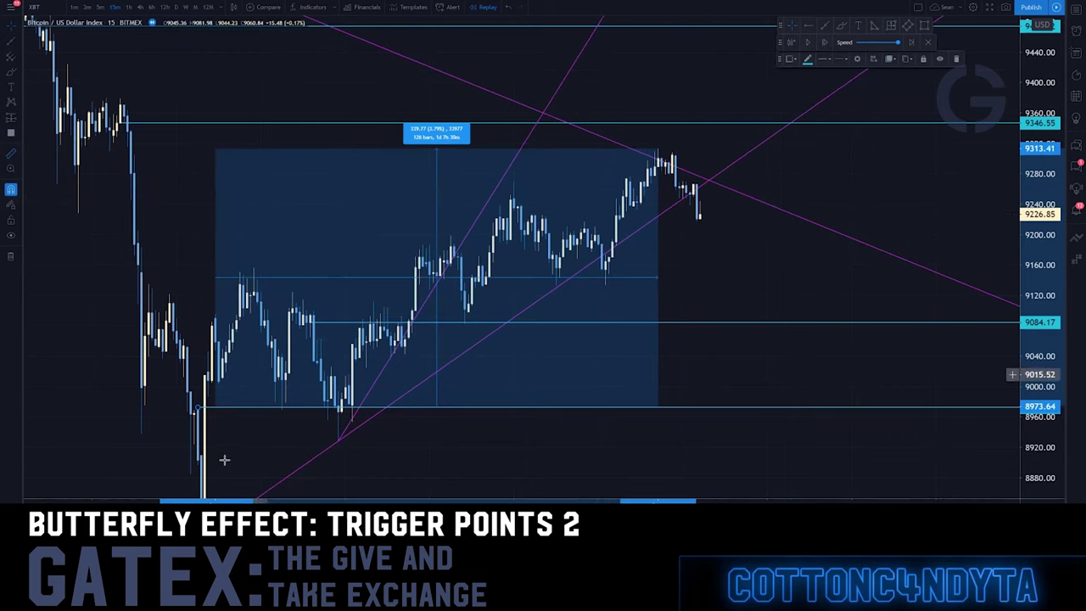
{"action": "left_click", "coordinate": [206, 407], "text": "shift"}
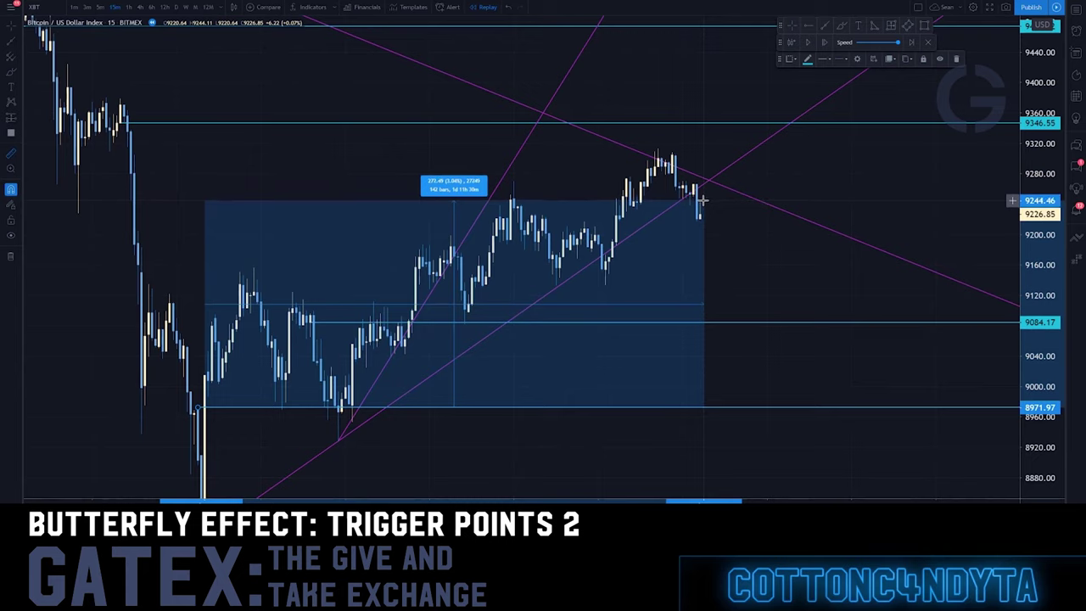
{"action": "left_click", "coordinate": [702, 200]}
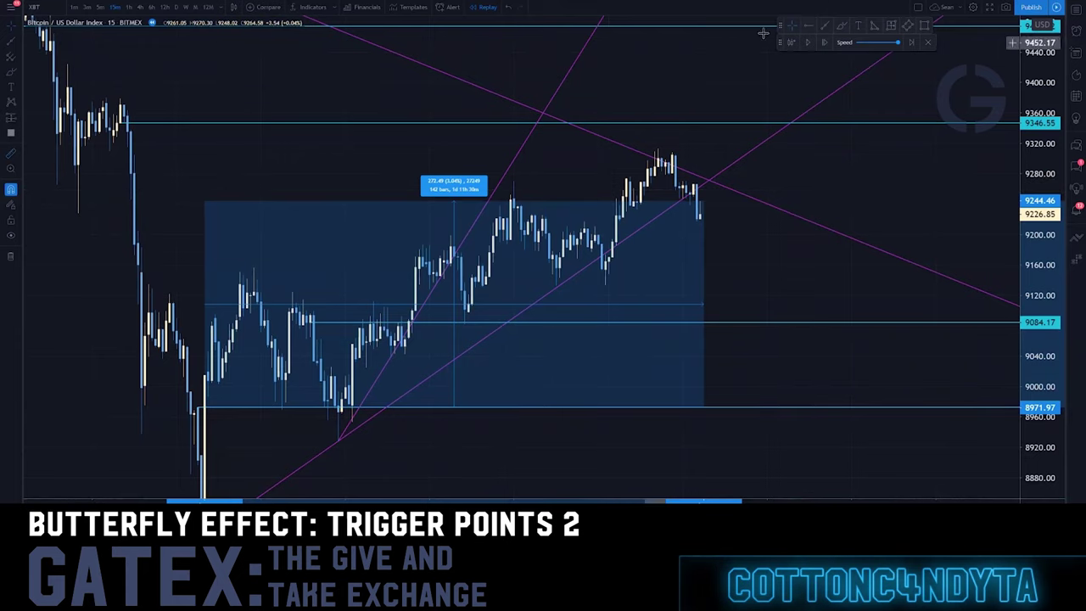
Step: Brush circles around the starts of the 8972.71 and 9084.17 levels, the steep trendline crossing and the latest candles, plus an arrow between the rising trendlines
{"action": "left_click", "coordinate": [841, 26]}
{"action": "mouse_move", "coordinate": [197, 393]}
{"action": "left_mouse_down"}
{"action": "mouse_move", "coordinate": [184, 402]}
{"action": "mouse_move", "coordinate": [199, 381]}
{"action": "left_mouse_up"}
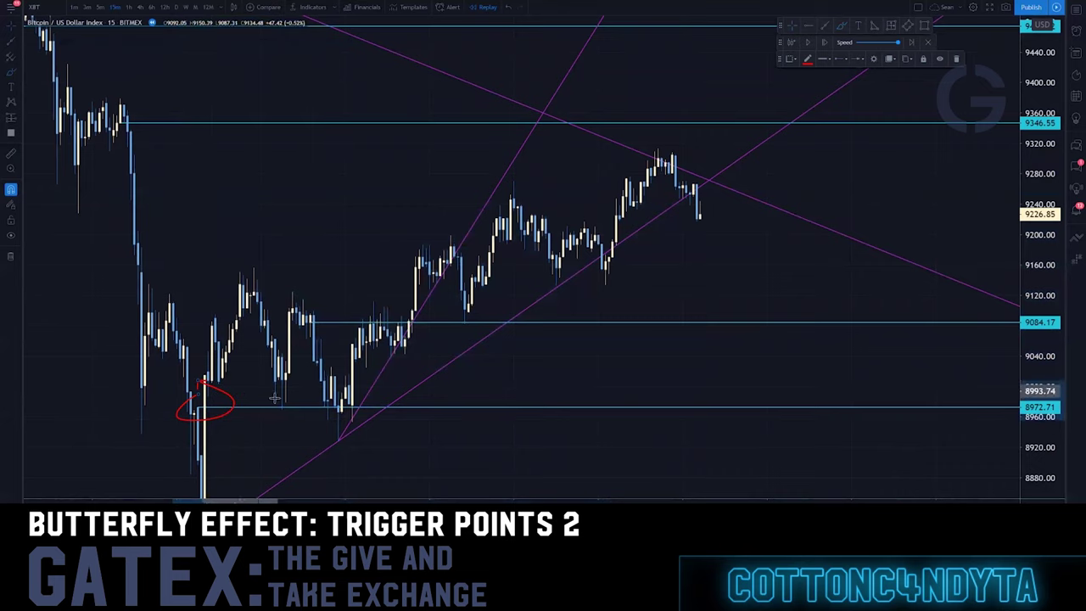
{"action": "left_click_drag", "start_coordinate": [303, 303], "coordinate": [310, 303]}
{"action": "left_click_drag", "start_coordinate": [329, 371], "coordinate": [419, 373]}
{"action": "left_click_drag", "start_coordinate": [456, 232], "coordinate": [458, 235]}
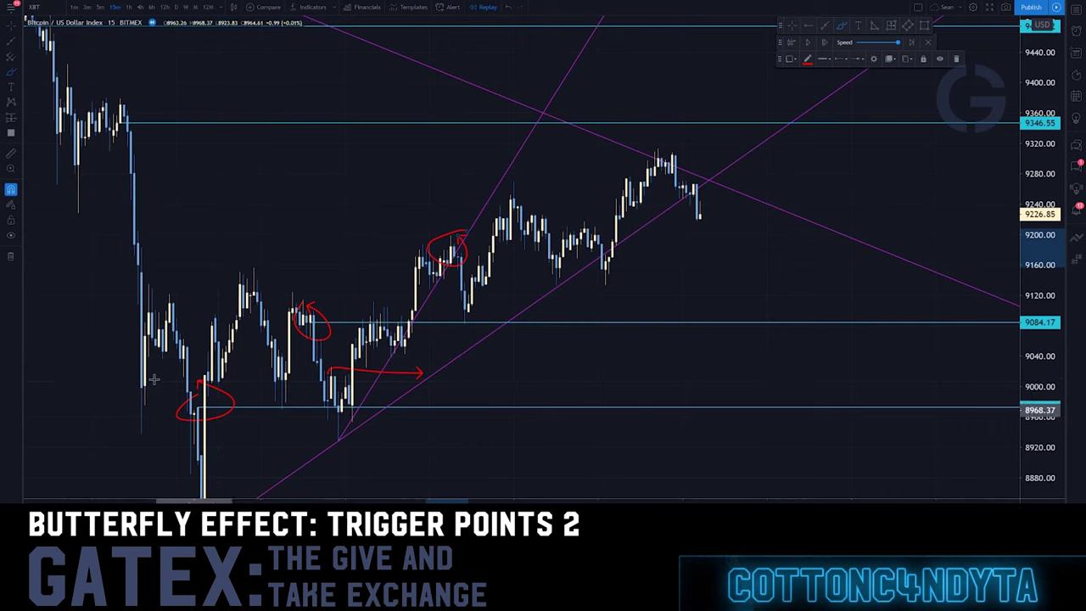
{"action": "mouse_move", "coordinate": [219, 374]}
{"action": "left_mouse_down"}
{"action": "mouse_move", "coordinate": [144, 412]}
{"action": "mouse_move", "coordinate": [214, 361]}
{"action": "left_mouse_up"}
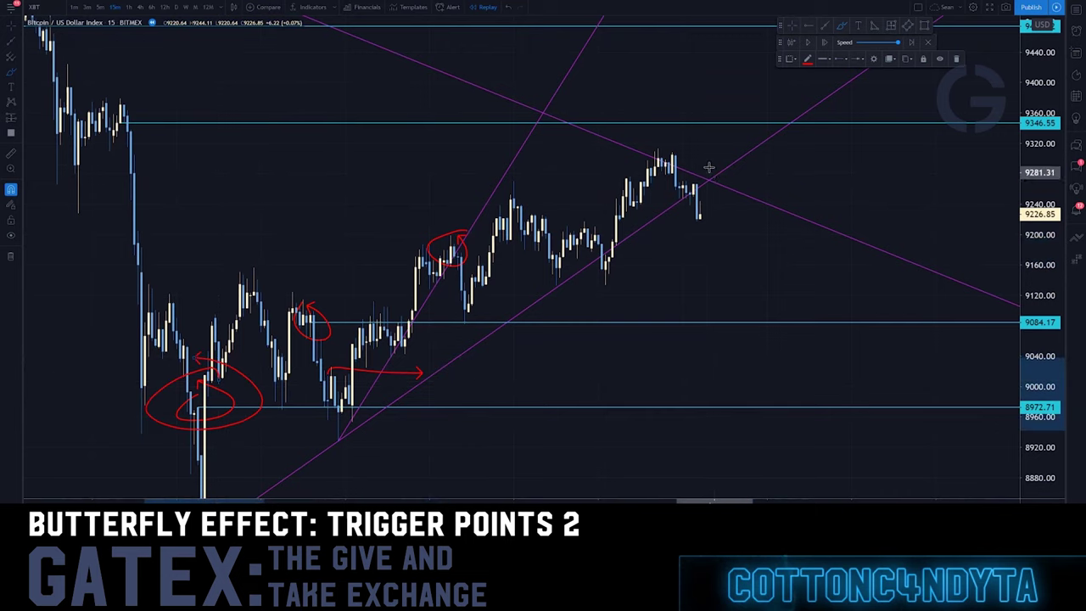
{"action": "left_click_drag", "start_coordinate": [713, 175], "coordinate": [709, 170]}
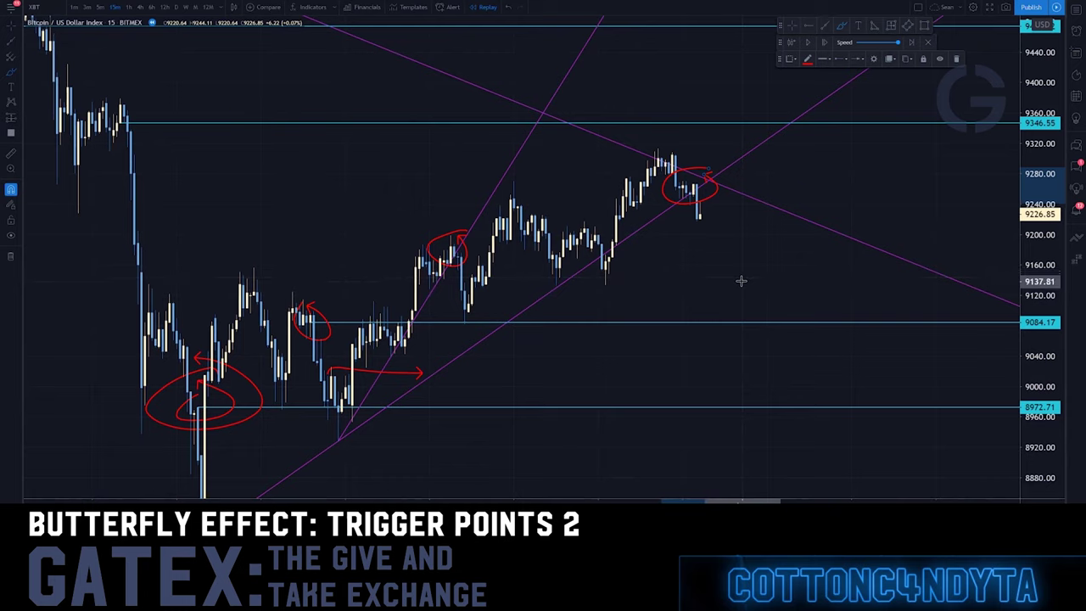
Step: Handwrite 2.8 over the first rebound, enclose it in a large circle, and handwrite 3.04 beside the latest candles
{"action": "mouse_move", "coordinate": [298, 201]}
{"action": "left_mouse_down"}
{"action": "mouse_move", "coordinate": [283, 255]}
{"action": "mouse_move", "coordinate": [354, 280]}
{"action": "left_mouse_up"}
{"action": "left_click_drag", "start_coordinate": [420, 214], "coordinate": [378, 268]}
{"action": "left_click_drag", "start_coordinate": [371, 151], "coordinate": [142, 326]}
{"action": "left_click_drag", "start_coordinate": [188, 442], "coordinate": [371, 155]}
{"action": "mouse_move", "coordinate": [749, 167]}
{"action": "left_mouse_down"}
{"action": "mouse_move", "coordinate": [787, 174]}
{"action": "mouse_move", "coordinate": [732, 228]}
{"action": "left_mouse_up"}
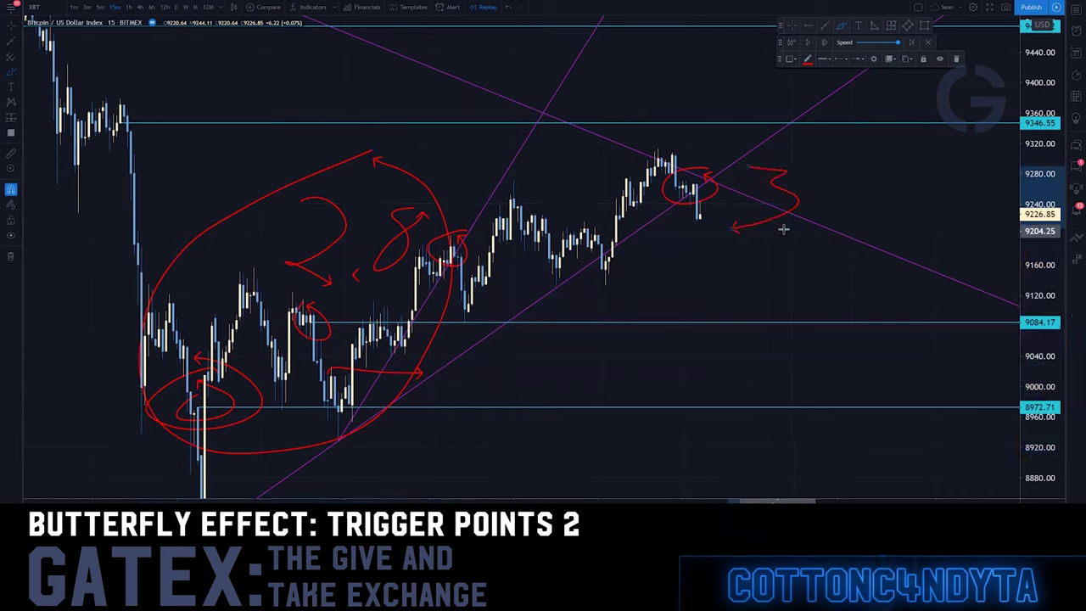
{"action": "mouse_move", "coordinate": [867, 163]}
{"action": "left_mouse_down"}
{"action": "mouse_move", "coordinate": [955, 178]}
{"action": "mouse_move", "coordinate": [942, 205]}
{"action": "left_mouse_up"}
{"action": "left_click_drag", "start_coordinate": [808, 231], "coordinate": [828, 220]}
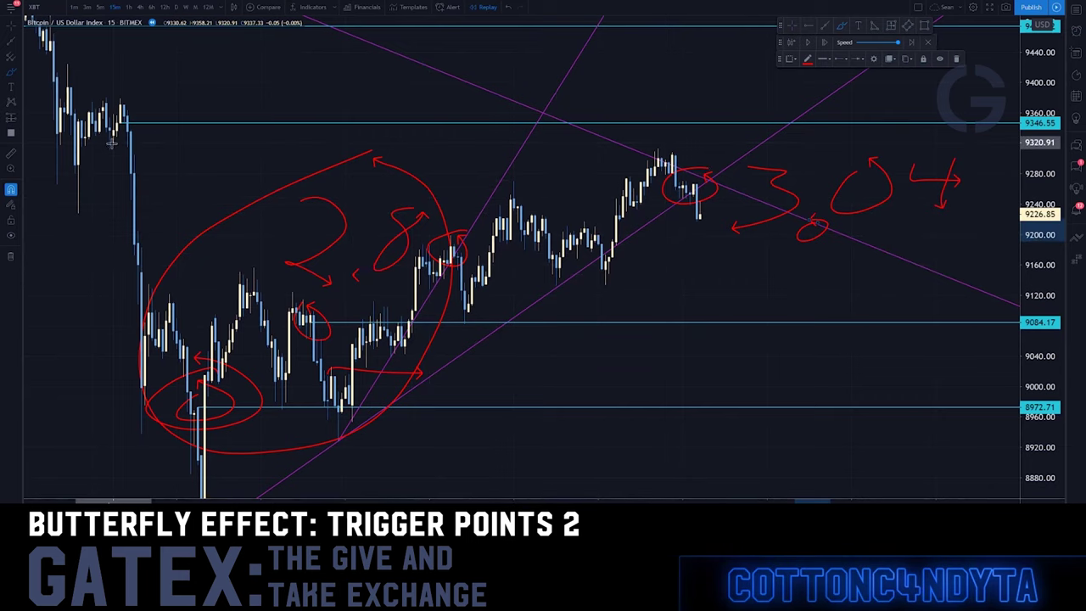
Step: Brush two arrows at the start of the 9346.55 level, and undo all brush marks on the chart
{"action": "left_click_drag", "start_coordinate": [112, 144], "coordinate": [176, 142]}
{"action": "left_click_drag", "start_coordinate": [102, 119], "coordinate": [149, 122]}
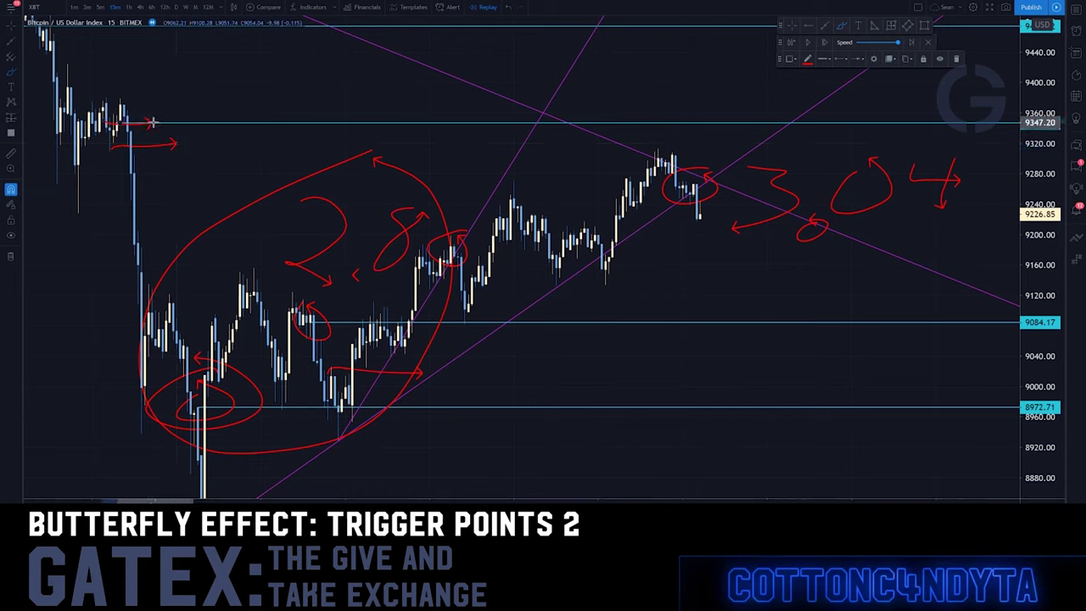
{"action": "key", "text": "ctrl+z"}
{"action": "key", "text": "ctrl+z"}
{"action": "key", "text": "ctrl+z"}
{"action": "key", "text": "ctrl+z"}
{"action": "key", "text": "ctrl+z"}
{"action": "key", "text": "ctrl+z"}
{"action": "key", "text": "ctrl+z"}
{"action": "key", "text": "ctrl+z"}
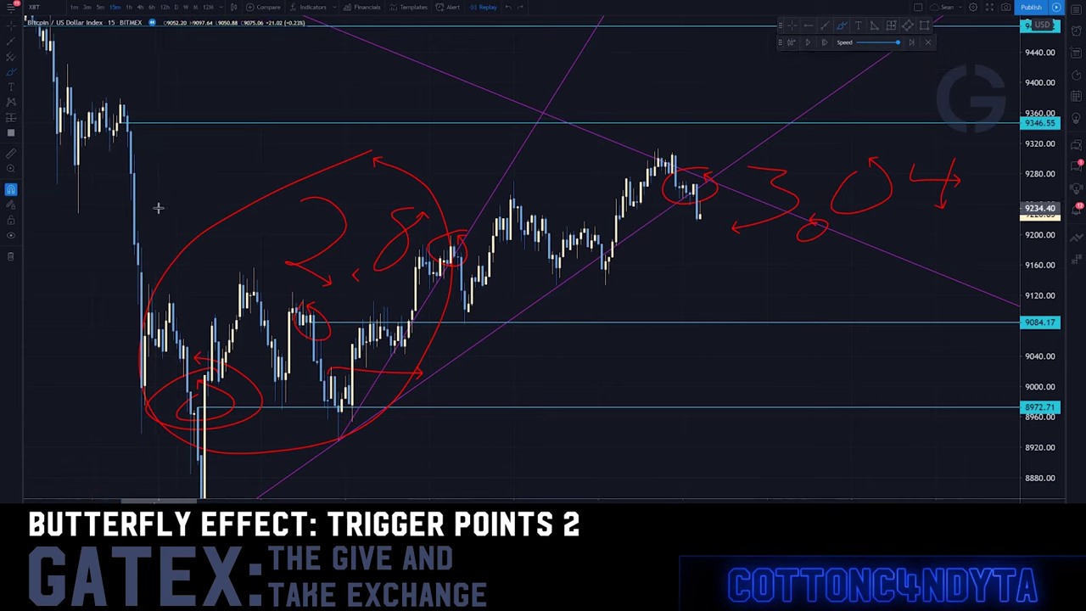
{"action": "key", "text": "ctrl+z"}
{"action": "key", "text": "ctrl+z"}
{"action": "key", "text": "ctrl+z"}
{"action": "key", "text": "ctrl+z"}
{"action": "key", "text": "ctrl+z"}
{"action": "key", "text": "ctrl+z"}
{"action": "key", "text": "ctrl+z"}
{"action": "key", "text": "ctrl+z"}
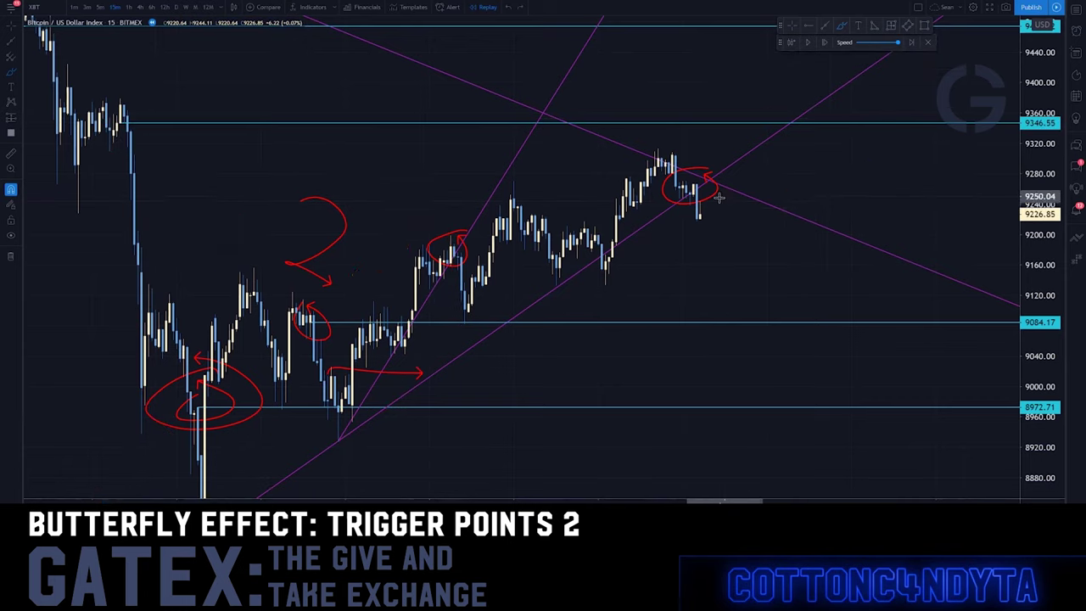
{"action": "key", "text": "ctrl+z"}
{"action": "key", "text": "ctrl+z"}
{"action": "key", "text": "ctrl+z"}
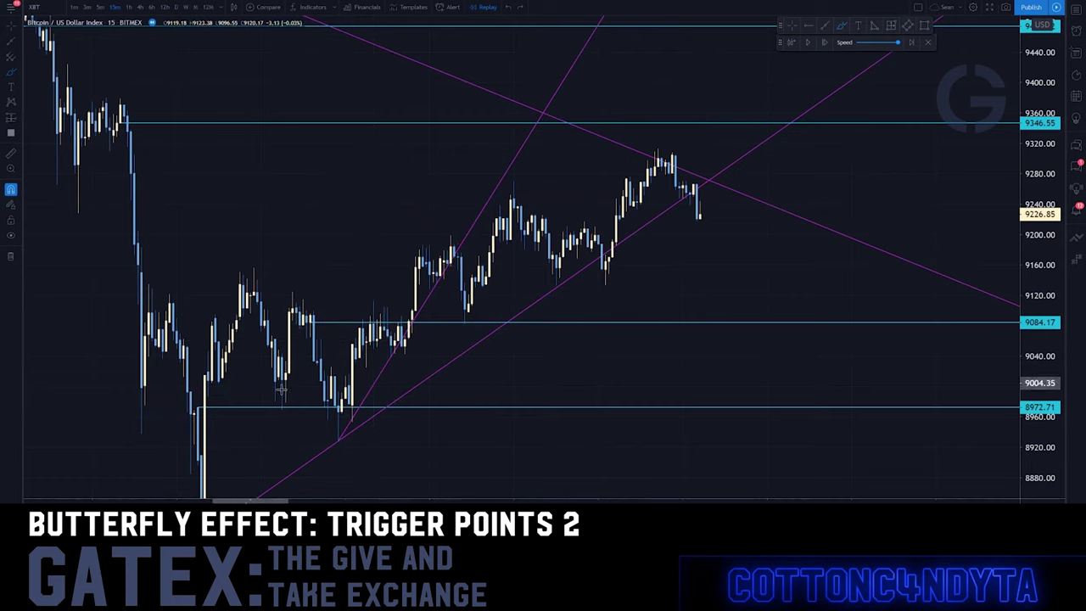
Step: Brush freehand strokes over the candles around the steep trendline above the 9084.17 level, and undo them
{"action": "left_click_drag", "start_coordinate": [451, 155], "coordinate": [472, 297]}
{"action": "mouse_move", "coordinate": [470, 218]}
{"action": "left_mouse_down"}
{"action": "mouse_move", "coordinate": [368, 293]}
{"action": "mouse_move", "coordinate": [418, 188]}
{"action": "mouse_move", "coordinate": [556, 262]}
{"action": "left_mouse_up"}
{"action": "left_click_drag", "start_coordinate": [548, 174], "coordinate": [321, 316]}
{"action": "key", "text": "ctrl+z"}
{"action": "key", "text": "ctrl+z"}
{"action": "key", "text": "ctrl+z"}
{"action": "key", "text": "ctrl+z"}
{"action": "key", "text": "ctrl+z"}
{"action": "key", "text": "ctrl+z"}
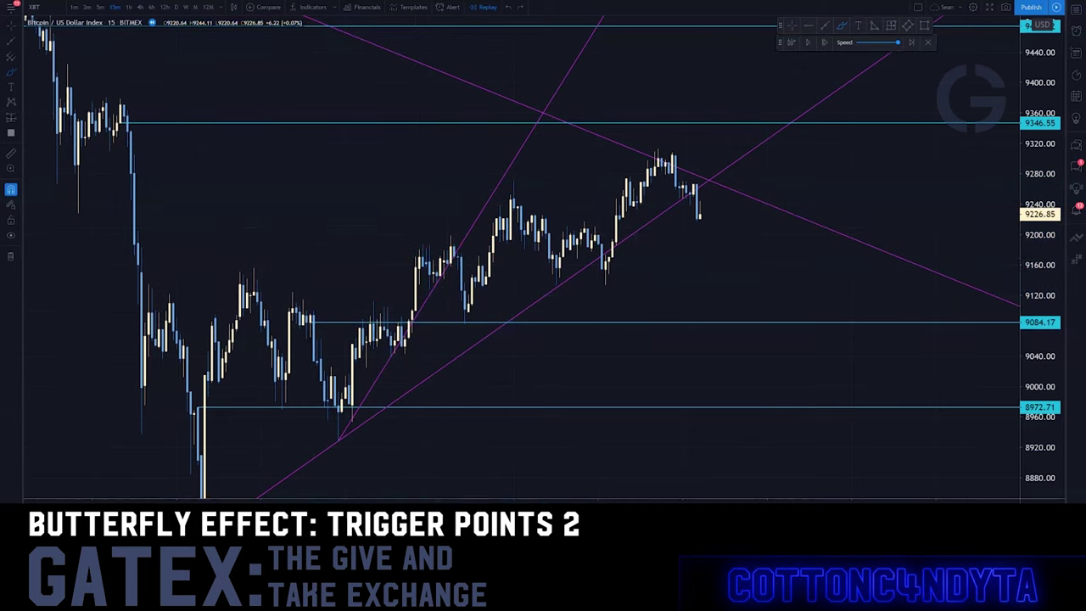
Step: Place a horizontal ray at 9092.69, starting from the candles just before the breakout above the 9084.17 level
{"action": "left_click", "coordinate": [469, 227]}
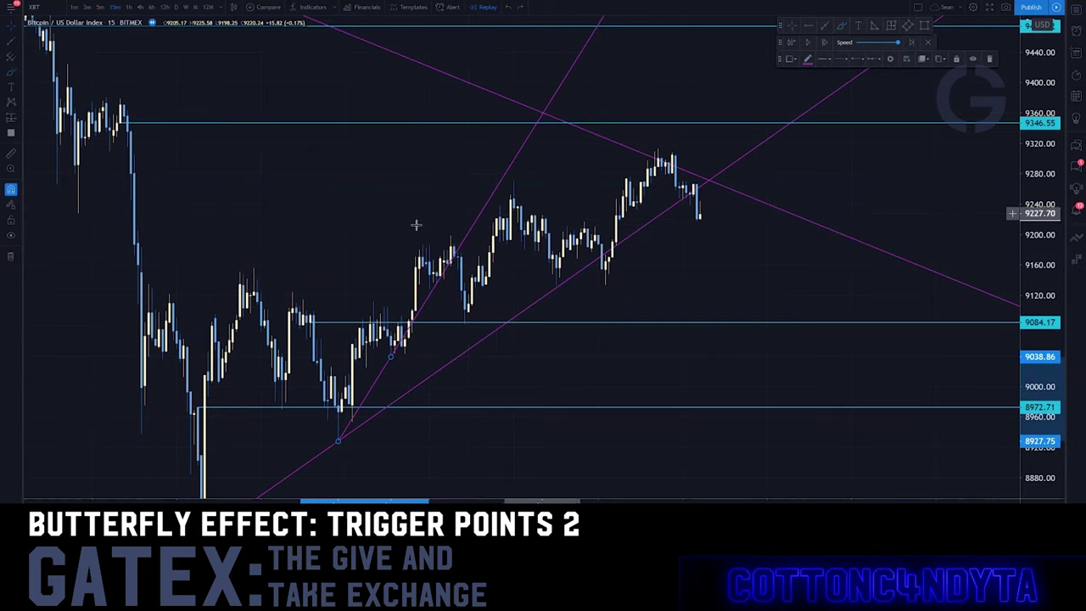
{"action": "left_click", "coordinate": [811, 26]}
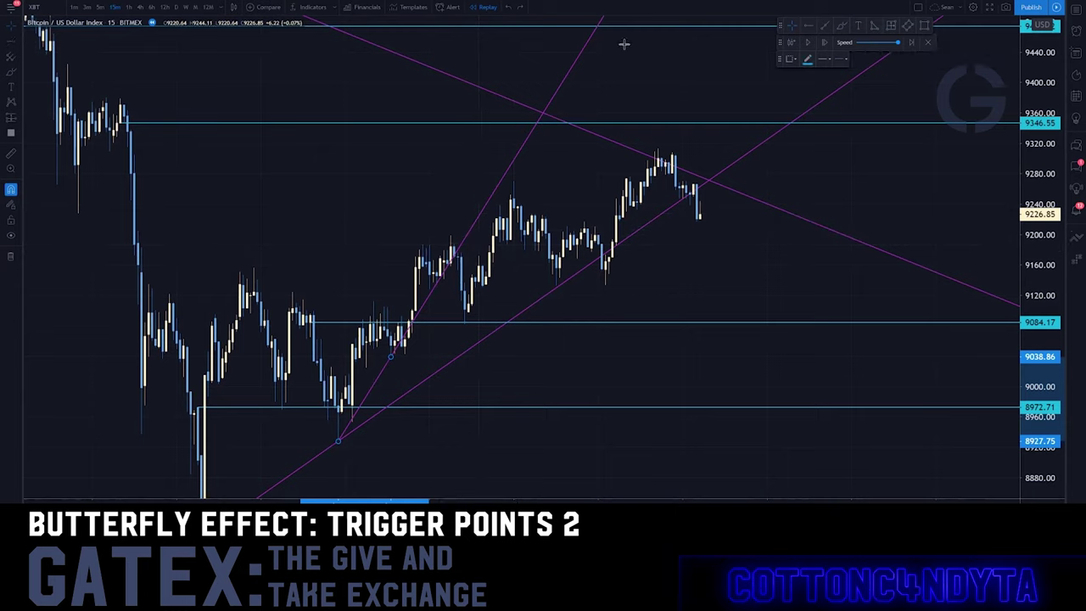
{"action": "left_click", "coordinate": [402, 318]}
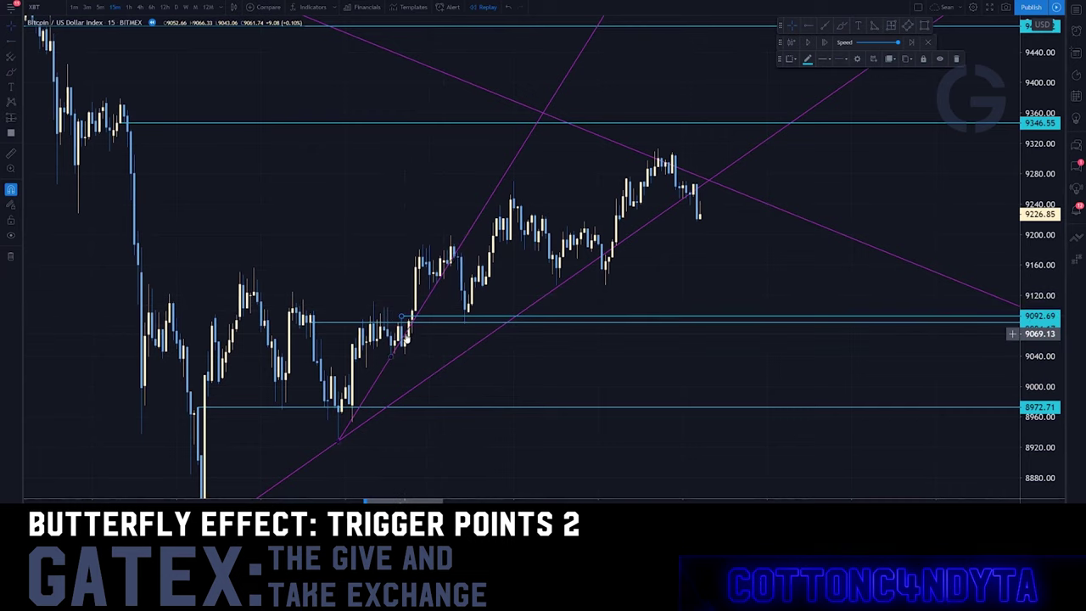
Step: Move the steeper rising trendline's second anchor to the pullback low at 9082.57, and delete the 9084.17 level
{"action": "left_click", "coordinate": [390, 358]}
{"action": "left_click_drag", "start_coordinate": [433, 349], "coordinate": [465, 327]}
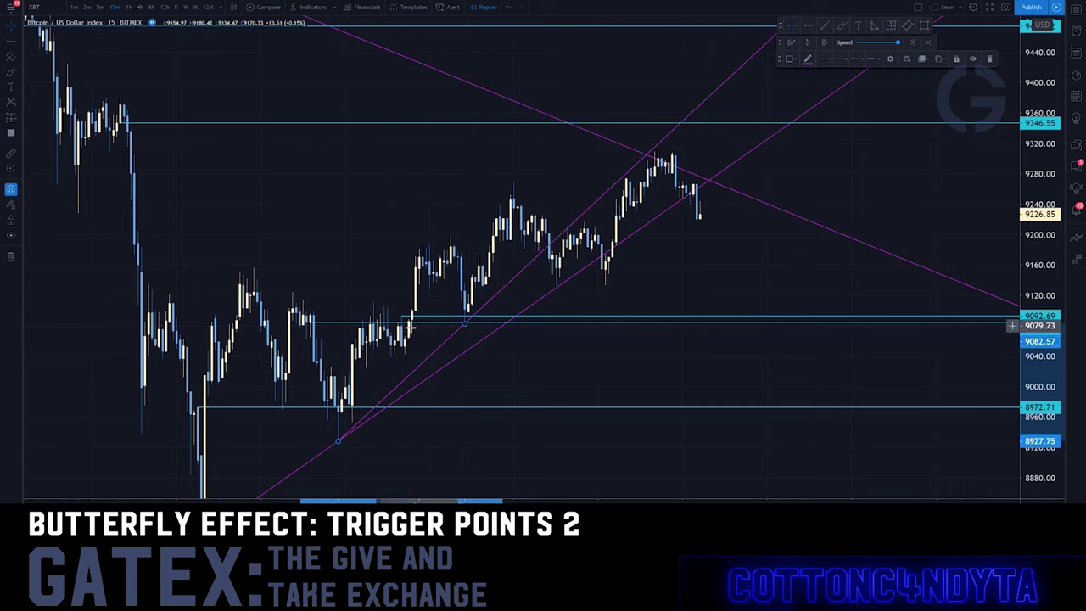
{"action": "left_click", "coordinate": [383, 325]}
{"action": "left_click", "coordinate": [363, 323]}
{"action": "key", "text": "Delete"}
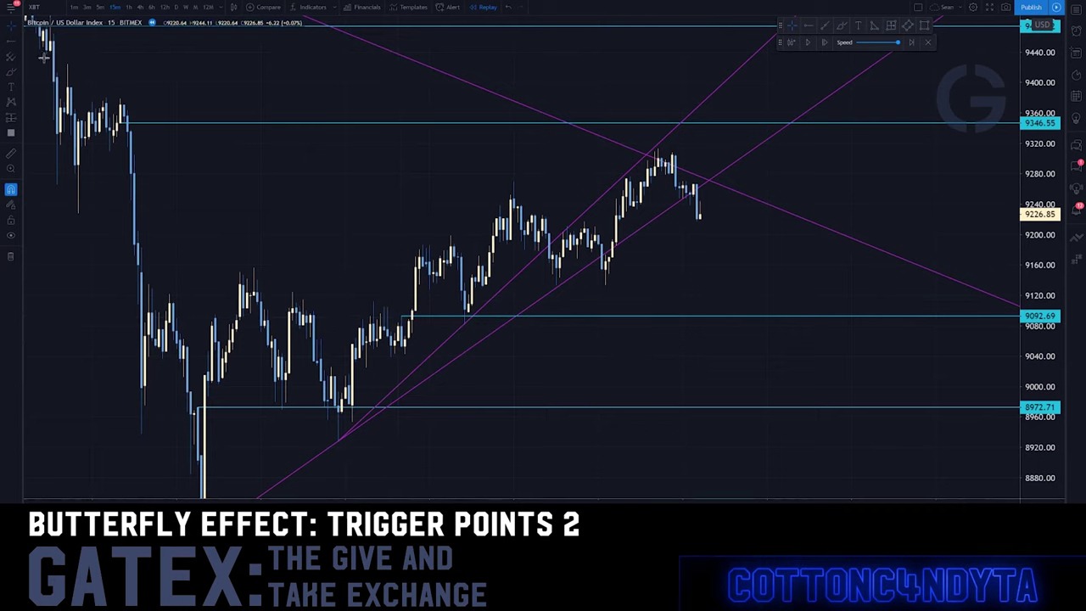
Step: Measure from the pullback low to the trendline crossing, and from the start of the 9092.69 ray to the 9270.14 peak
{"action": "left_click", "coordinate": [465, 325]}
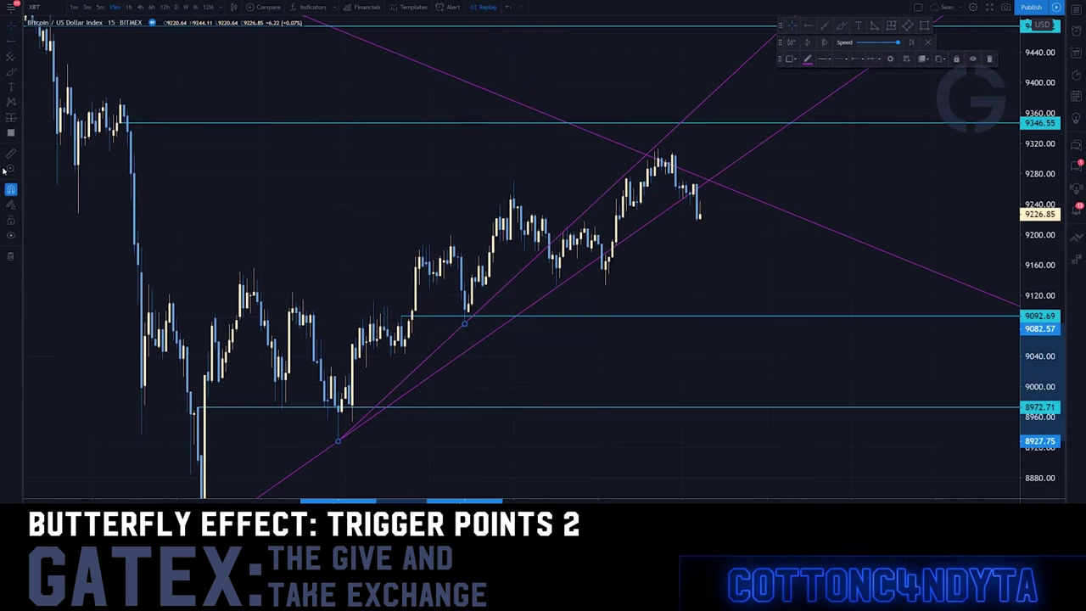
{"action": "left_click", "coordinate": [462, 316]}
{"action": "left_click", "coordinate": [548, 245]}
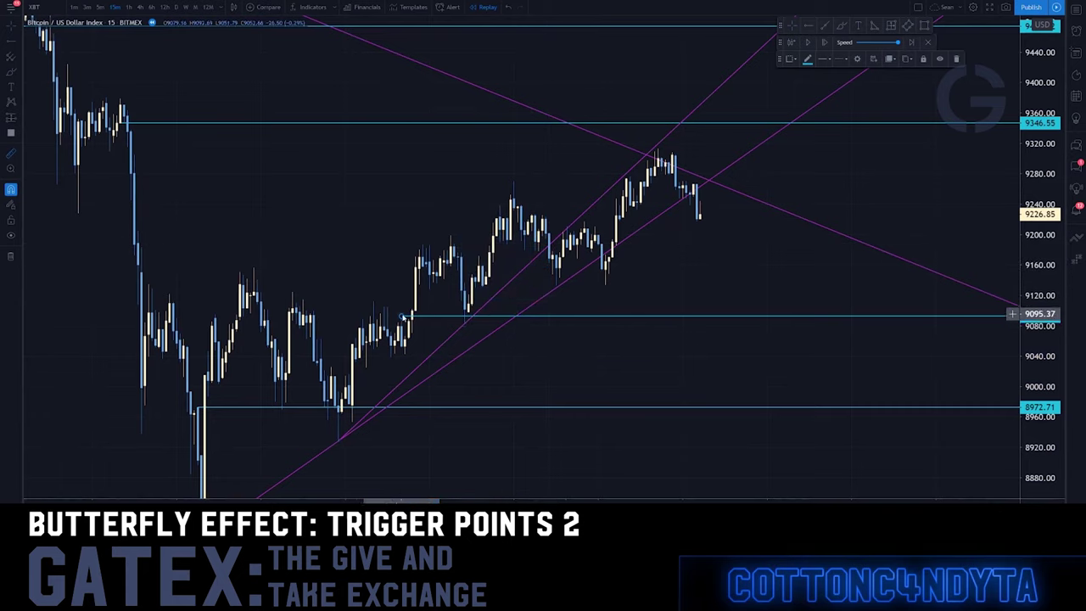
{"action": "left_click_drag", "start_coordinate": [402, 315], "coordinate": [521, 180]}
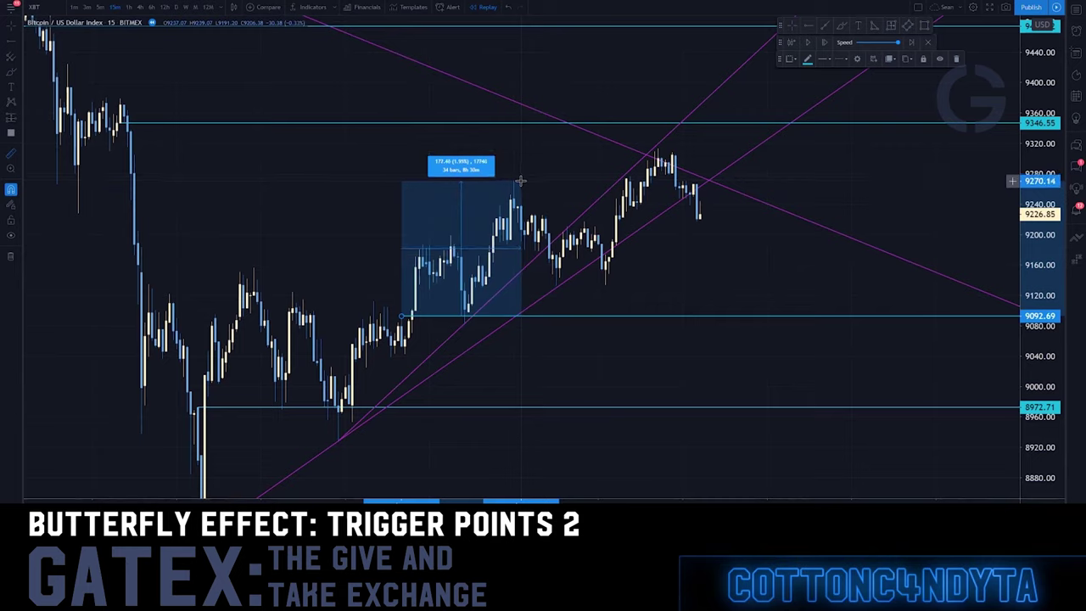
{"action": "left_click_drag", "start_coordinate": [521, 179], "coordinate": [521, 179]}
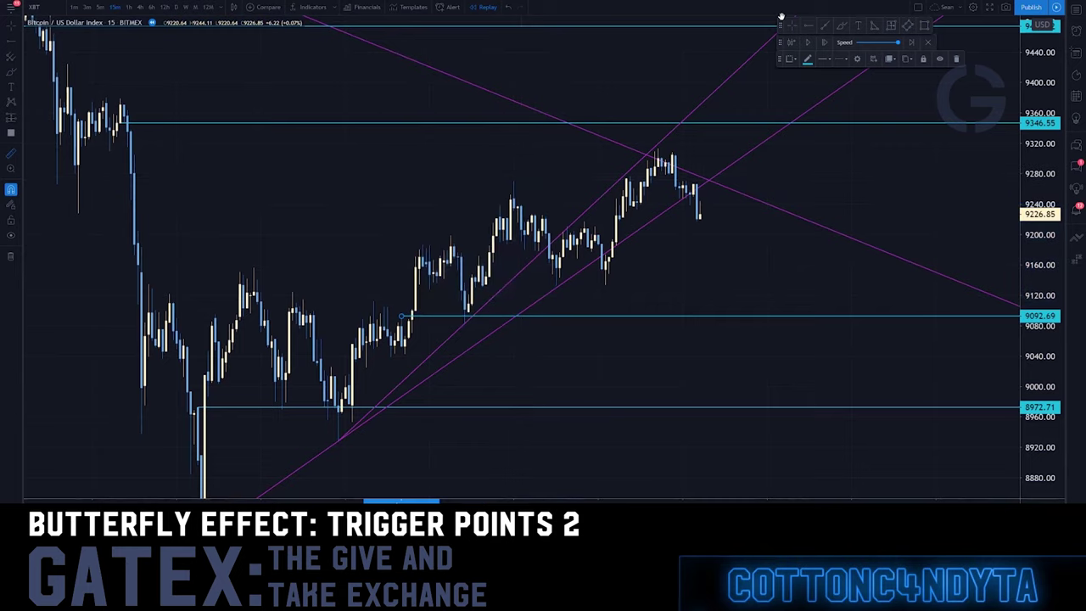
Step: Draw a steep rising trendline from the 9082.57 low through the next candle low at 9131.11
{"action": "left_click", "coordinate": [465, 325]}
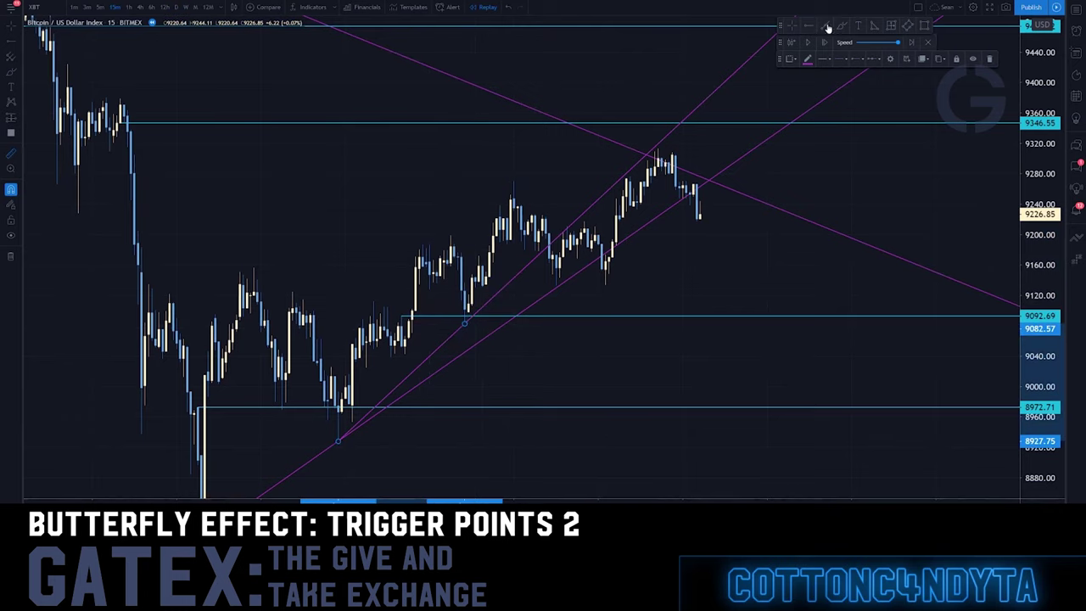
{"action": "left_click", "coordinate": [464, 324]}
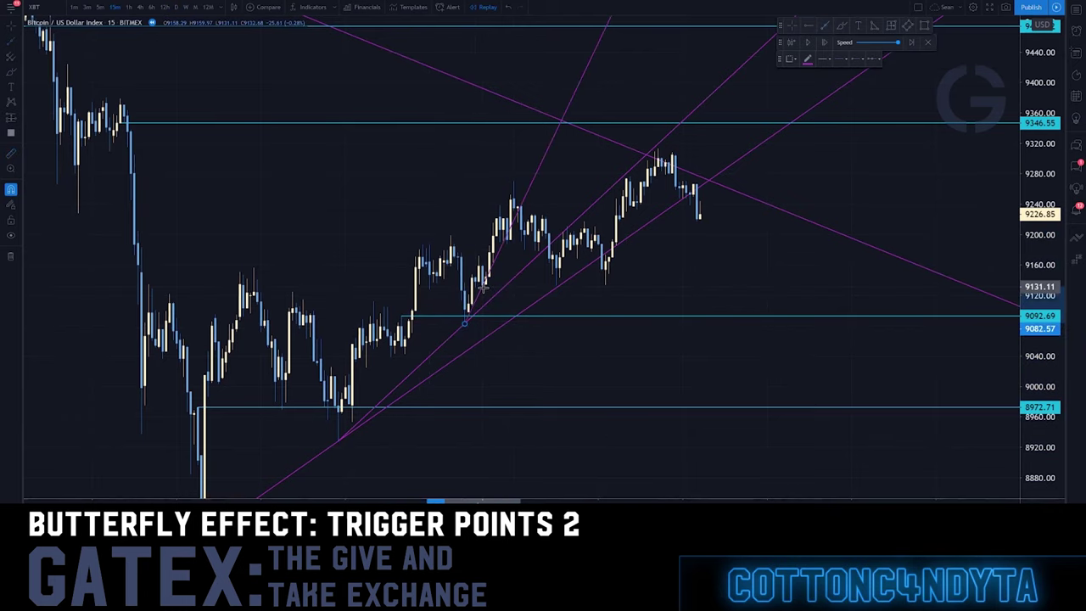
{"action": "left_click", "coordinate": [482, 288]}
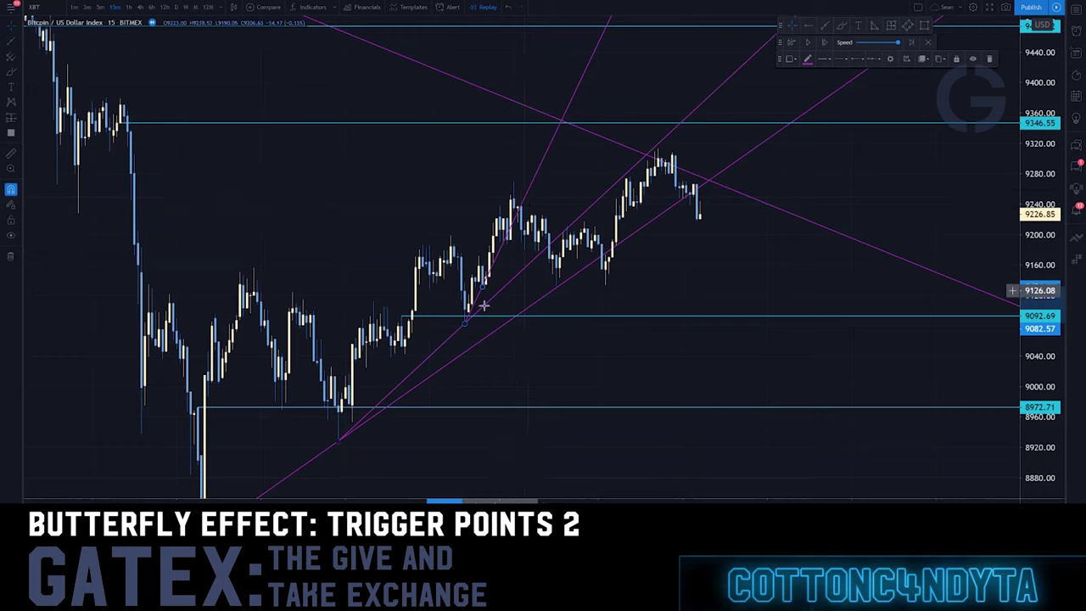
Step: Brush an arrow up along the new steep trendline, and circle the lows where it and the earlier rising trendline start
{"action": "left_click", "coordinate": [837, 27]}
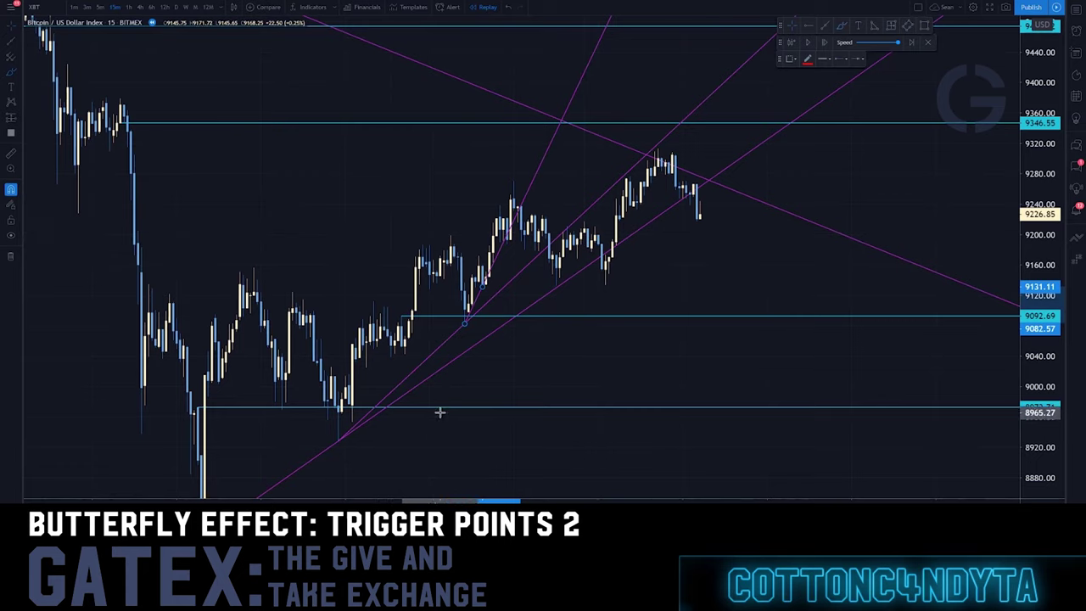
{"action": "left_click", "coordinate": [457, 325]}
{"action": "left_click", "coordinate": [518, 205]}
{"action": "left_click_drag", "start_coordinate": [536, 175], "coordinate": [542, 161]}
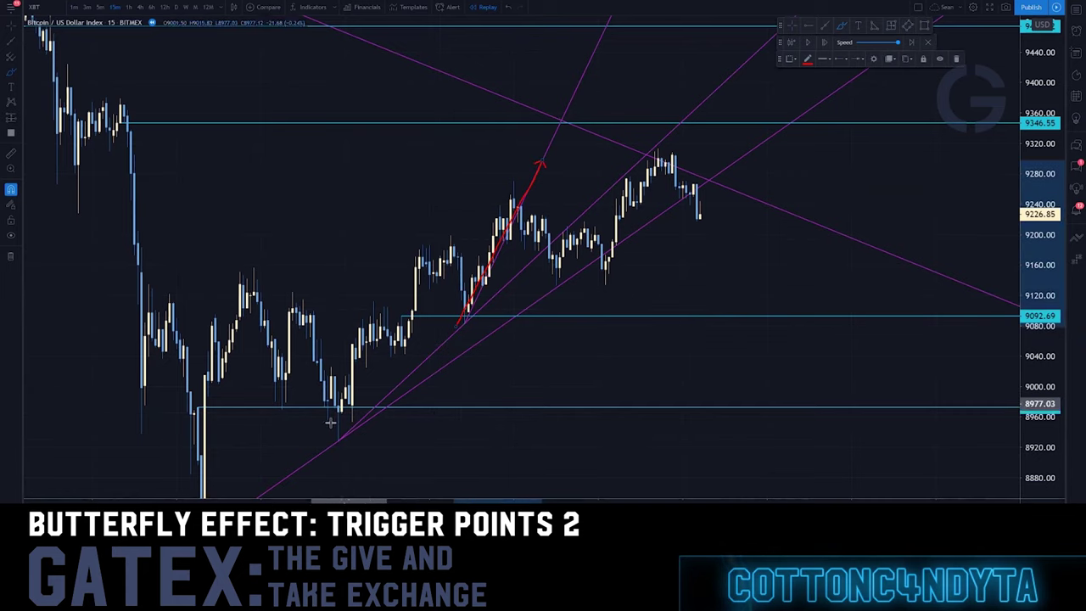
{"action": "left_click_drag", "start_coordinate": [348, 412], "coordinate": [351, 407]}
{"action": "left_click_drag", "start_coordinate": [471, 326], "coordinate": [469, 312]}
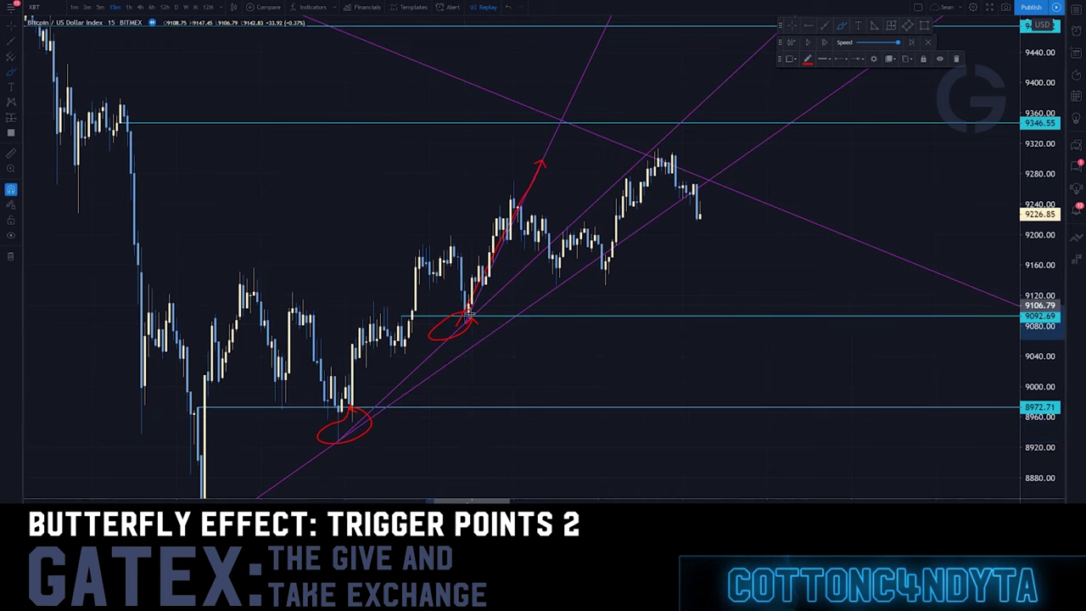
Step: Brush marks on the peak by the steep trendline and on the pullback to the next trendline, and undo the latest marks
{"action": "mouse_move", "coordinate": [505, 184]}
{"action": "left_mouse_down"}
{"action": "mouse_move", "coordinate": [521, 193]}
{"action": "mouse_move", "coordinate": [514, 209]}
{"action": "mouse_move", "coordinate": [533, 206]}
{"action": "mouse_move", "coordinate": [544, 249]}
{"action": "mouse_move", "coordinate": [557, 244]}
{"action": "mouse_move", "coordinate": [525, 263]}
{"action": "left_mouse_up"}
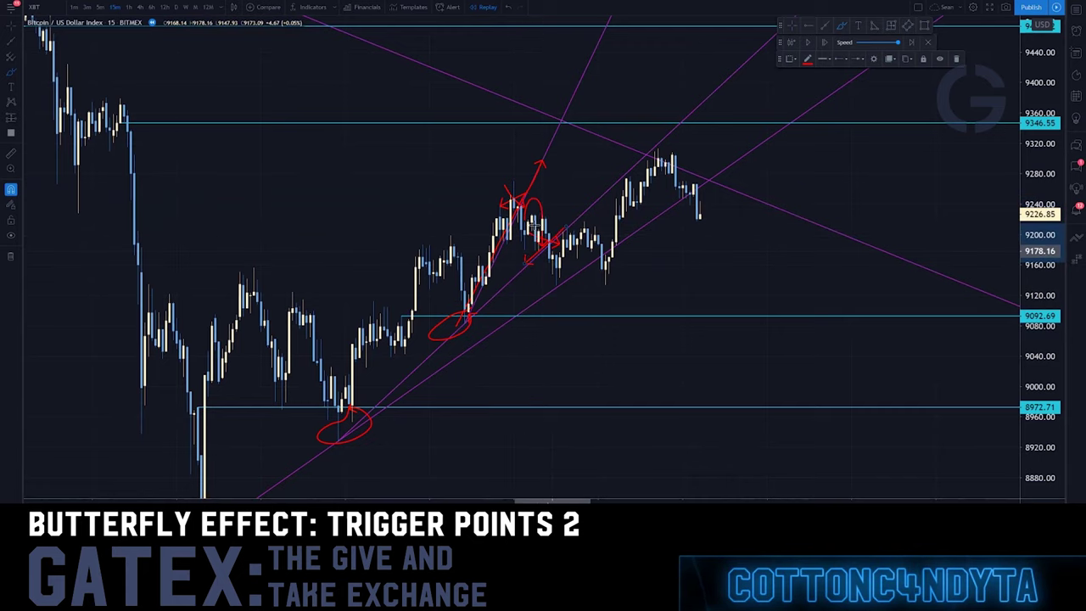
{"action": "key", "text": "ctrl+z"}
{"action": "key", "text": "ctrl+z"}
{"action": "key", "text": "ctrl+z"}
{"action": "key", "text": "ctrl+z"}
{"action": "key", "text": "ctrl+z"}
{"action": "key", "text": "ctrl+z"}
{"action": "key", "text": "ctrl+z"}
{"action": "key", "text": "ctrl+z"}
{"action": "key", "text": "ctrl+z"}
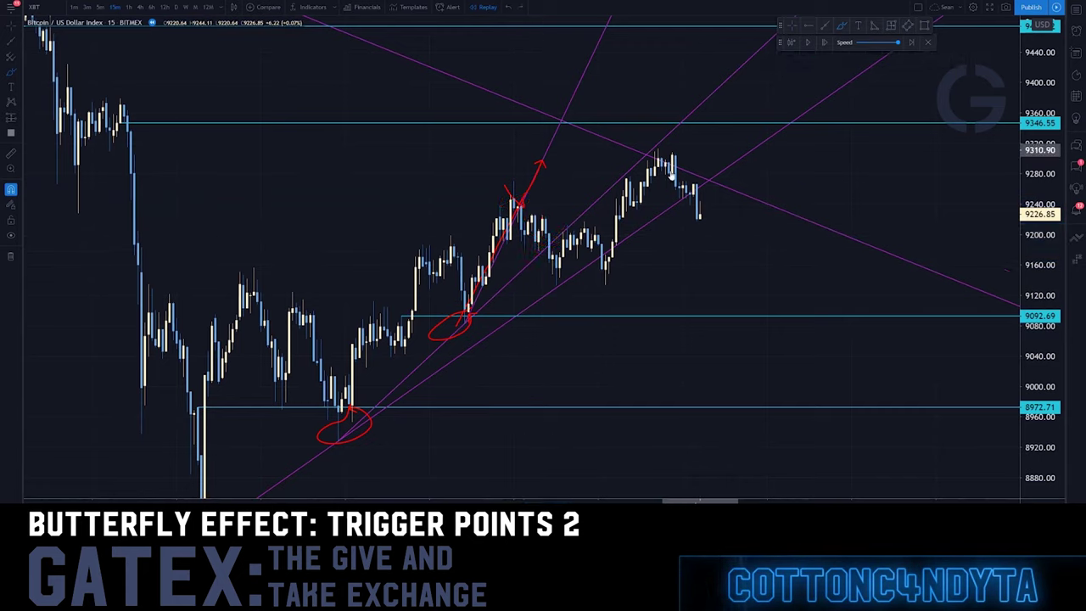
Step: Measure the pullback from the steep trendline crossing at 9237.07 down to the middle rising trendline
{"action": "left_click", "coordinate": [11, 152]}
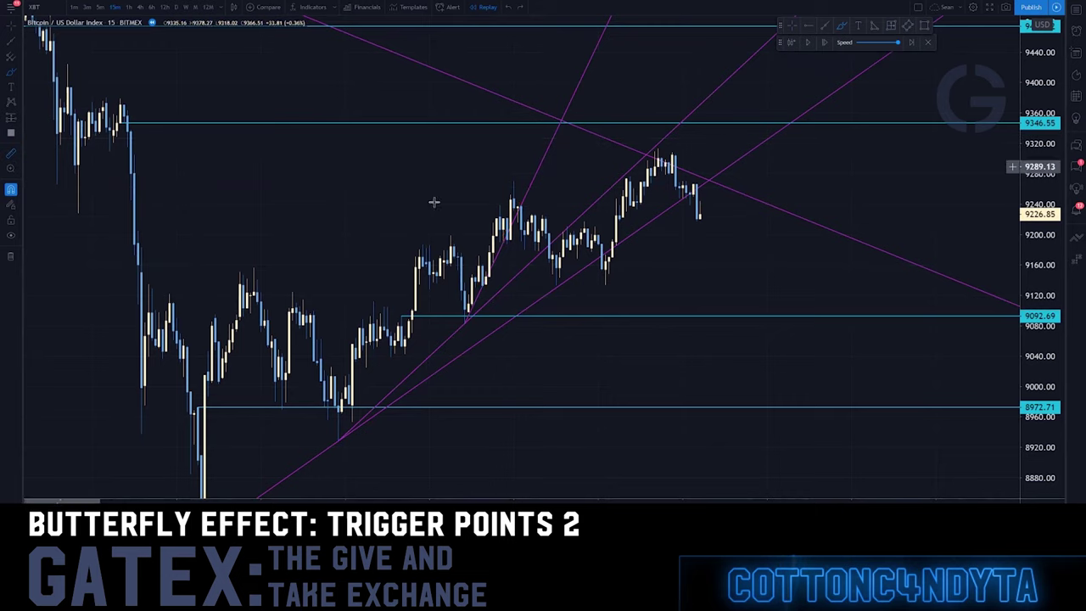
{"action": "left_click", "coordinate": [519, 207]}
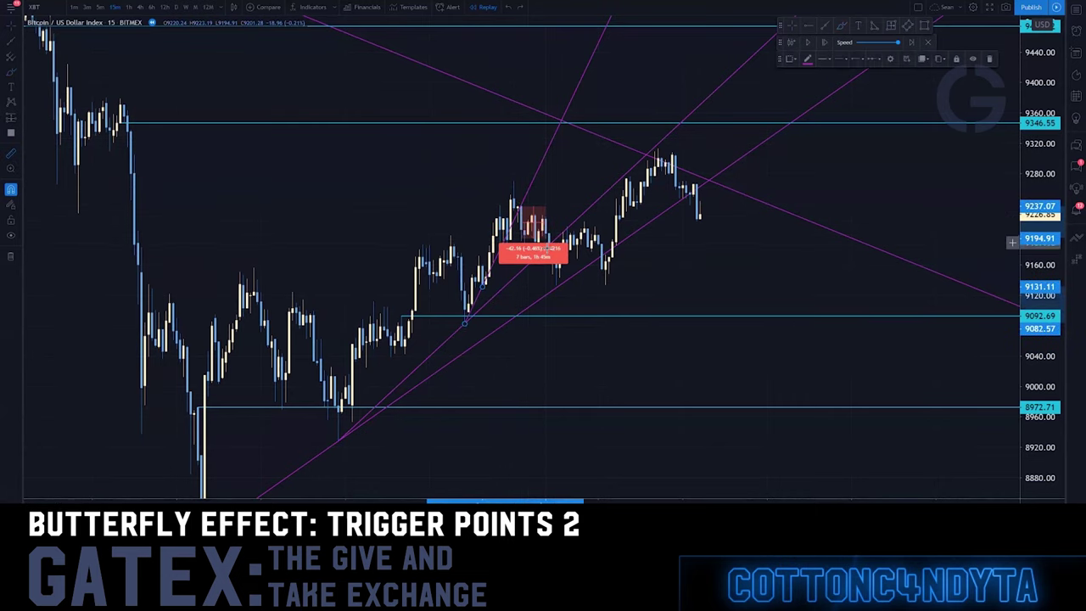
{"action": "mouse_move", "coordinate": [539, 258]}
{"action": "left_mouse_down"}
{"action": "mouse_move", "coordinate": [538, 290]}
{"action": "mouse_move", "coordinate": [725, 260]}
{"action": "mouse_move", "coordinate": [642, 264]}
{"action": "mouse_move", "coordinate": [536, 251]}
{"action": "mouse_move", "coordinate": [691, 260]}
{"action": "mouse_move", "coordinate": [720, 236]}
{"action": "mouse_move", "coordinate": [720, 250]}
{"action": "mouse_move", "coordinate": [540, 251]}
{"action": "left_mouse_up"}
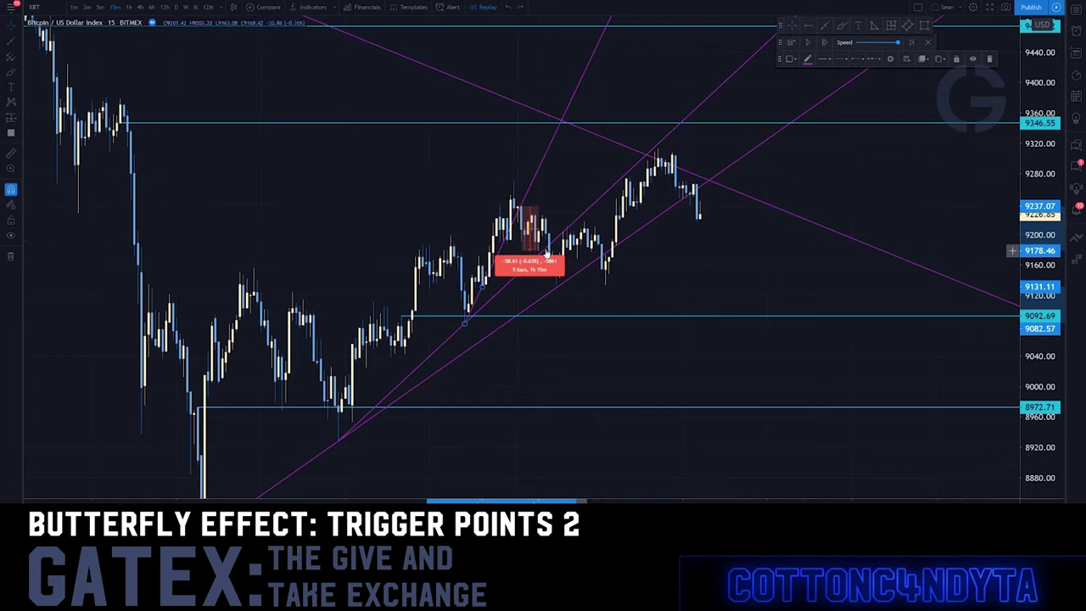
{"action": "left_click", "coordinate": [489, 169]}
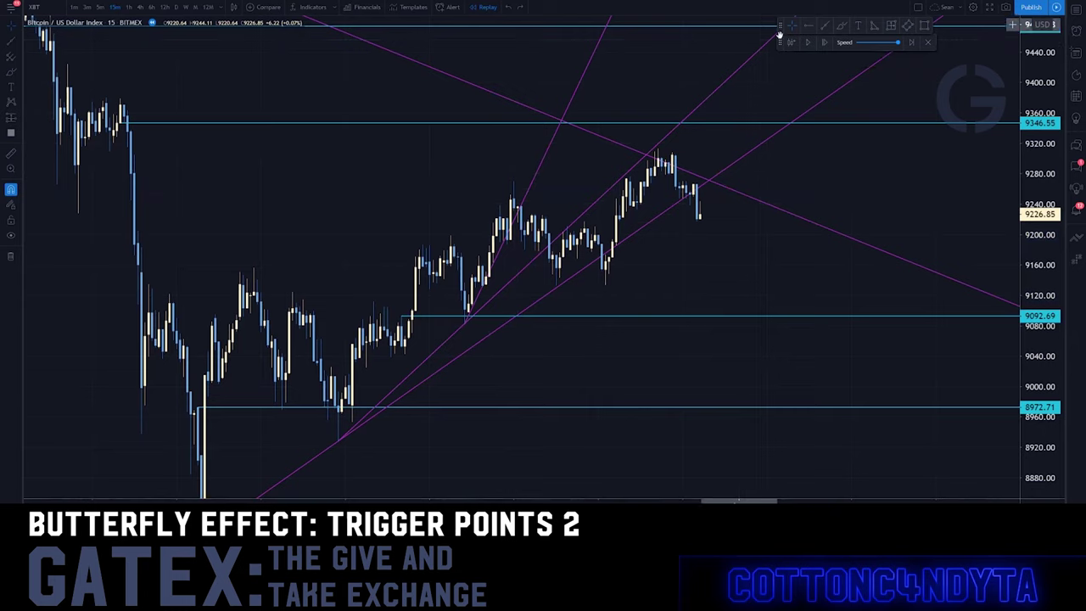
Step: Rewind the replay to the rally just before the peak and step it forward into the pullback below the steep trendline
{"action": "left_click", "coordinate": [506, 188]}
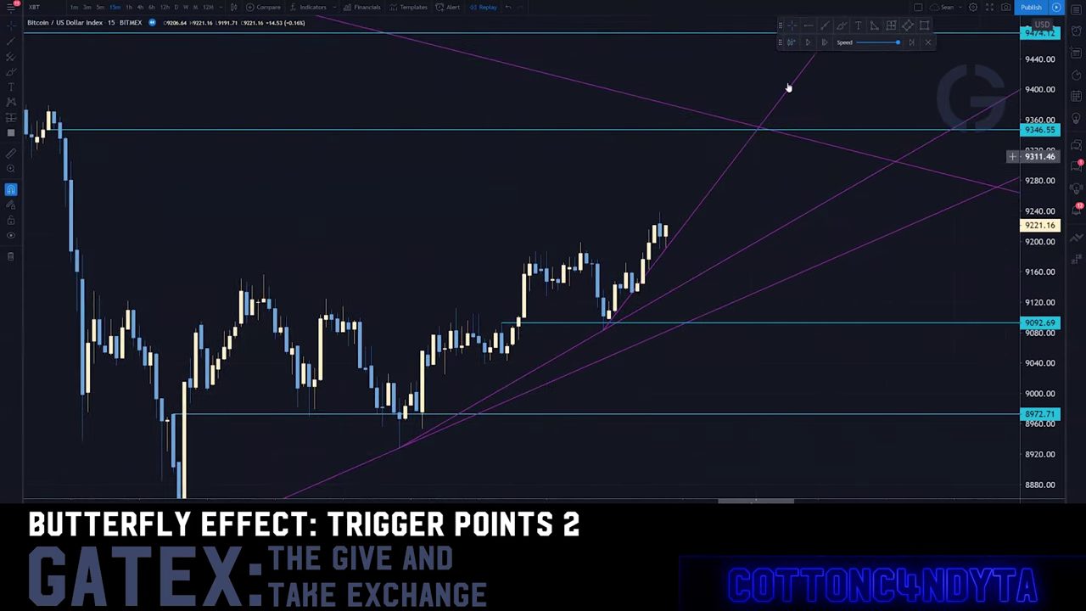
{"action": "left_click", "coordinate": [828, 44]}
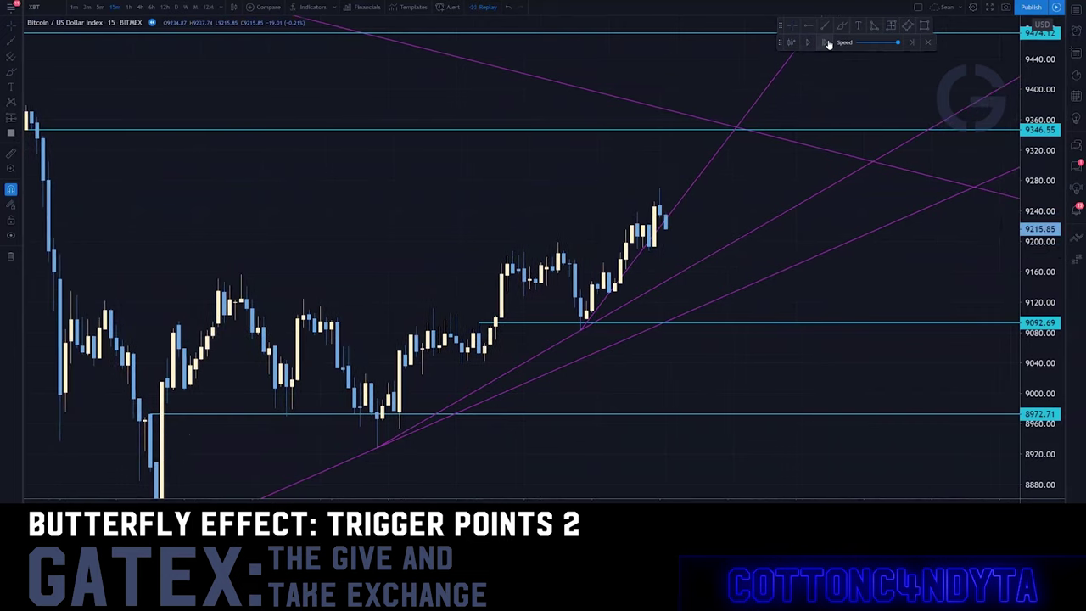
{"action": "left_click", "coordinate": [827, 45]}
{"action": "left_click", "coordinate": [827, 44]}
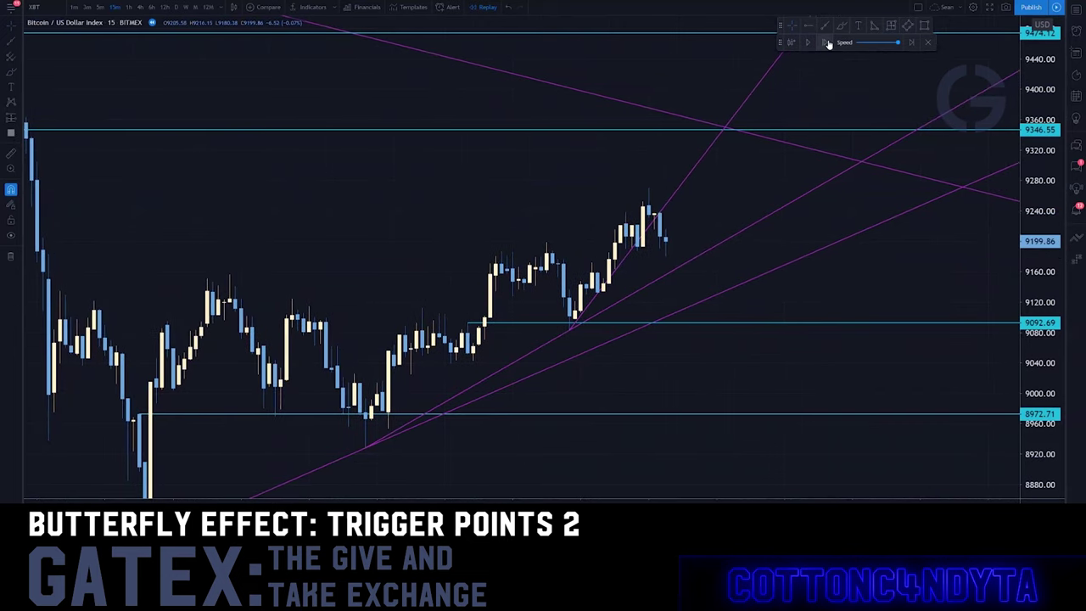
{"action": "left_click", "coordinate": [827, 44]}
{"action": "left_click", "coordinate": [828, 44]}
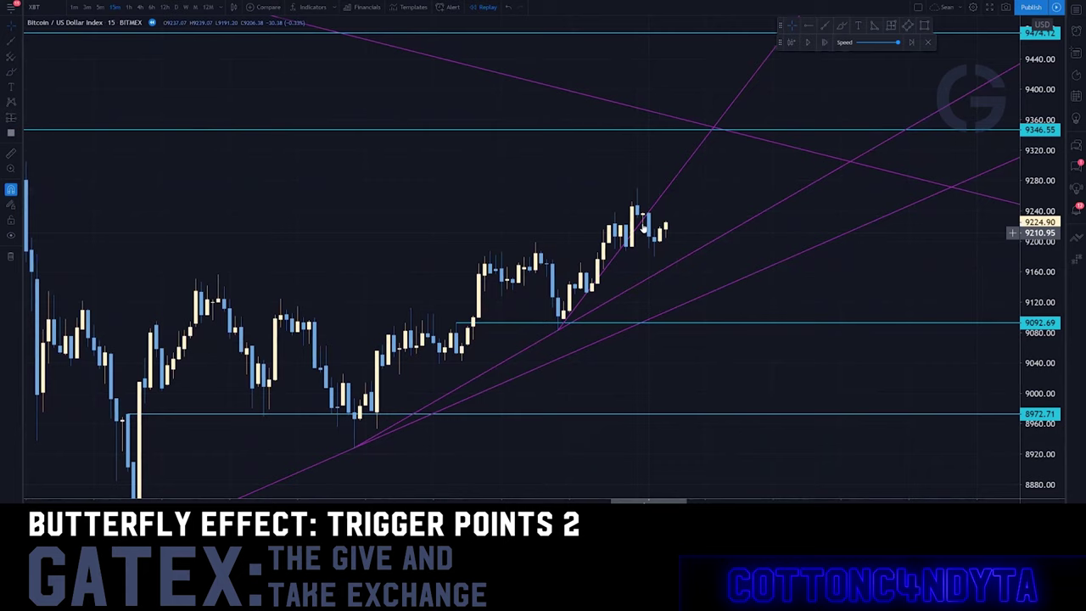
Step: Place a horizontal ray at 9159.97 near the steep trendline's start, and step the replay forward to the candle crossing the lowest rising trendline
{"action": "left_click", "coordinate": [810, 26]}
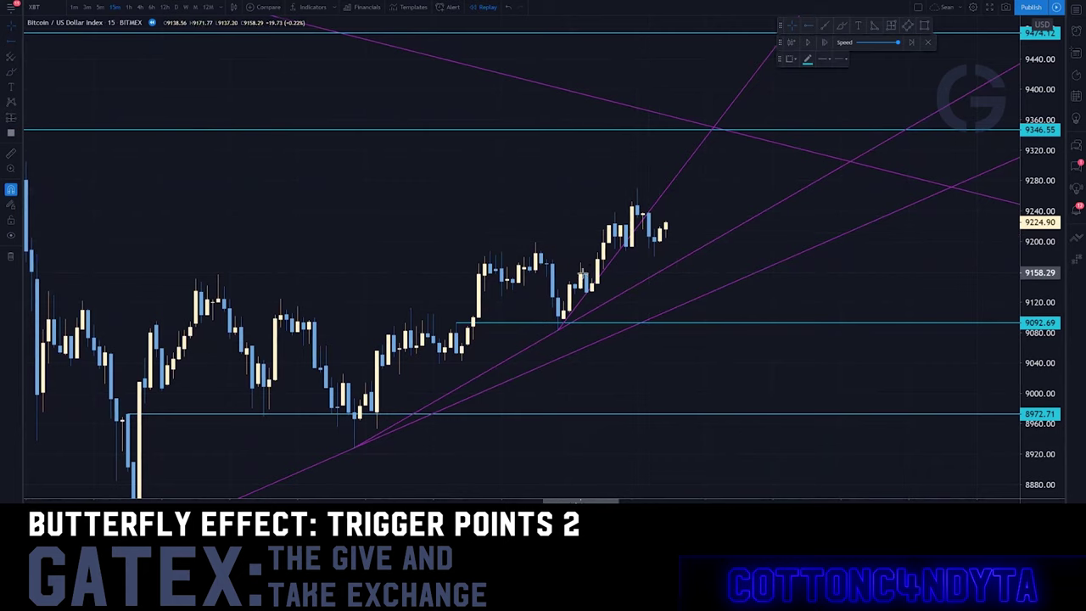
{"action": "left_click", "coordinate": [586, 270]}
{"action": "left_click", "coordinate": [828, 44]}
{"action": "left_click", "coordinate": [828, 44]}
{"action": "left_click", "coordinate": [828, 44]}
{"action": "left_click", "coordinate": [827, 44]}
{"action": "left_click", "coordinate": [828, 44]}
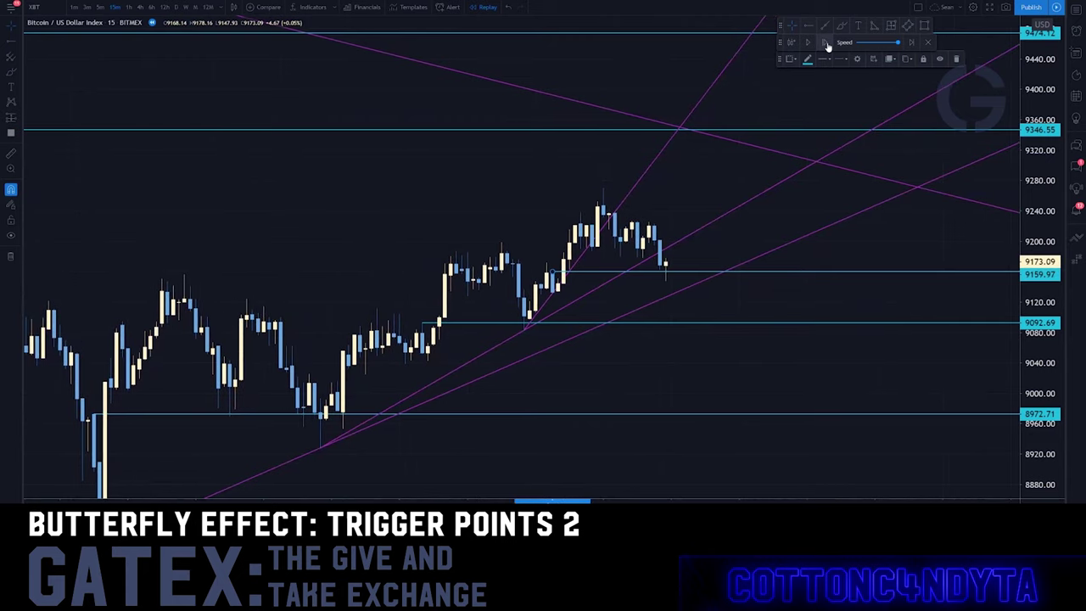
{"action": "left_click", "coordinate": [828, 44]}
{"action": "left_click", "coordinate": [828, 44]}
{"action": "left_click", "coordinate": [828, 44]}
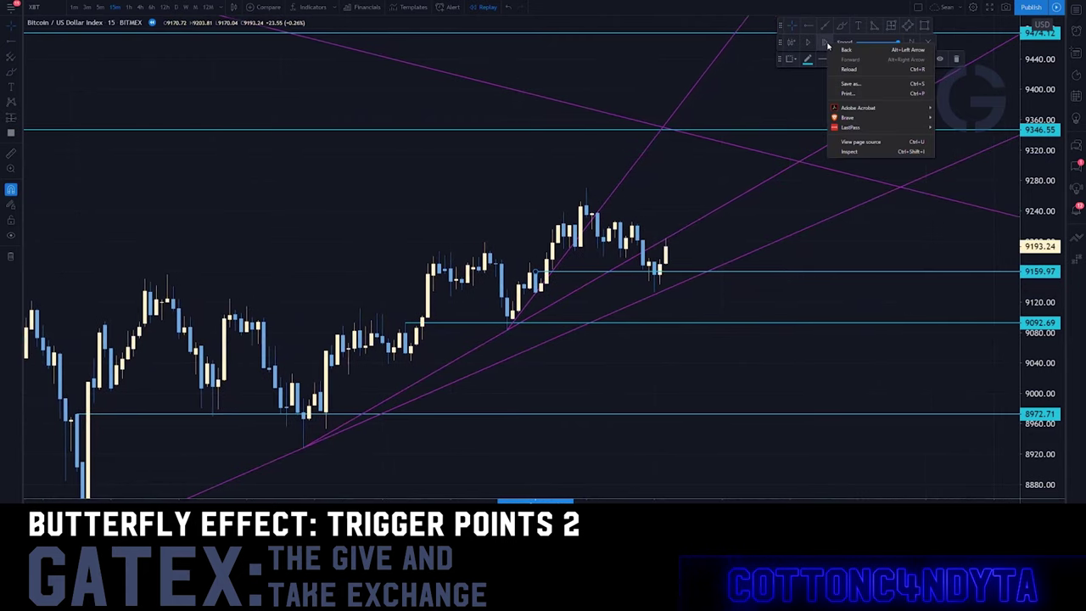
{"action": "left_click", "coordinate": [828, 44]}
{"action": "left_click", "coordinate": [827, 44]}
{"action": "left_click", "coordinate": [828, 44]}
{"action": "left_click", "coordinate": [827, 44]}
{"action": "left_click", "coordinate": [827, 46]}
{"action": "left_click", "coordinate": [828, 46]}
Step: Delete the steep and middle rising trendlines, and advance the replay to the 9264.58 candle
{"action": "scroll", "coordinate": [646, 325], "scroll_direction": "down", "scroll_amount": 4}
{"action": "left_click_drag", "start_coordinate": [787, 230], "coordinate": [691, 147]}
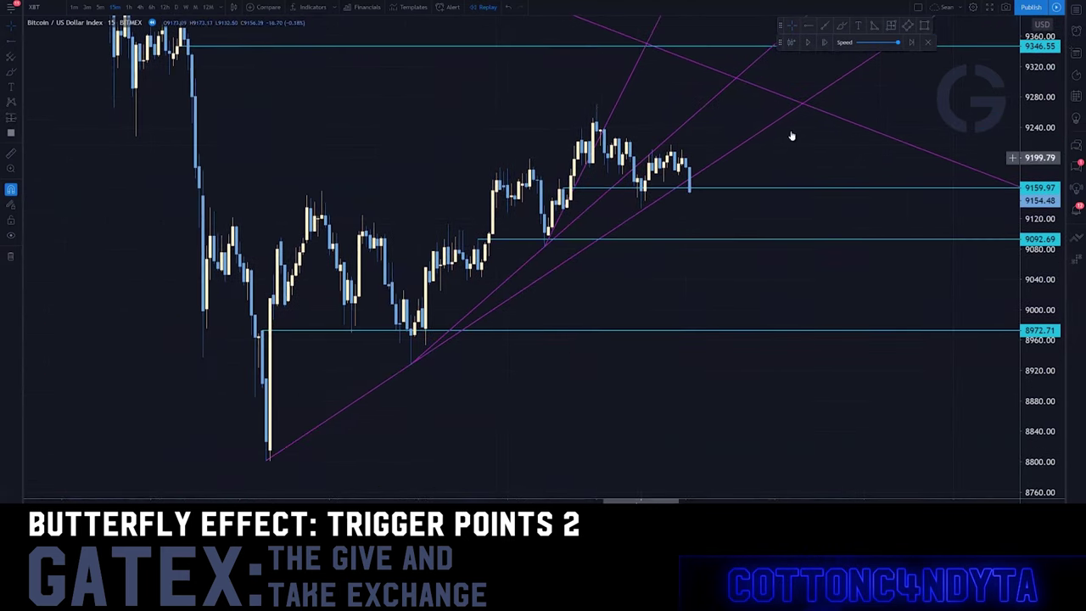
{"action": "scroll", "coordinate": [1040, 102], "scroll_direction": "down", "scroll_amount": 2}
{"action": "scroll", "coordinate": [1040, 101], "scroll_direction": "down", "scroll_amount": 2}
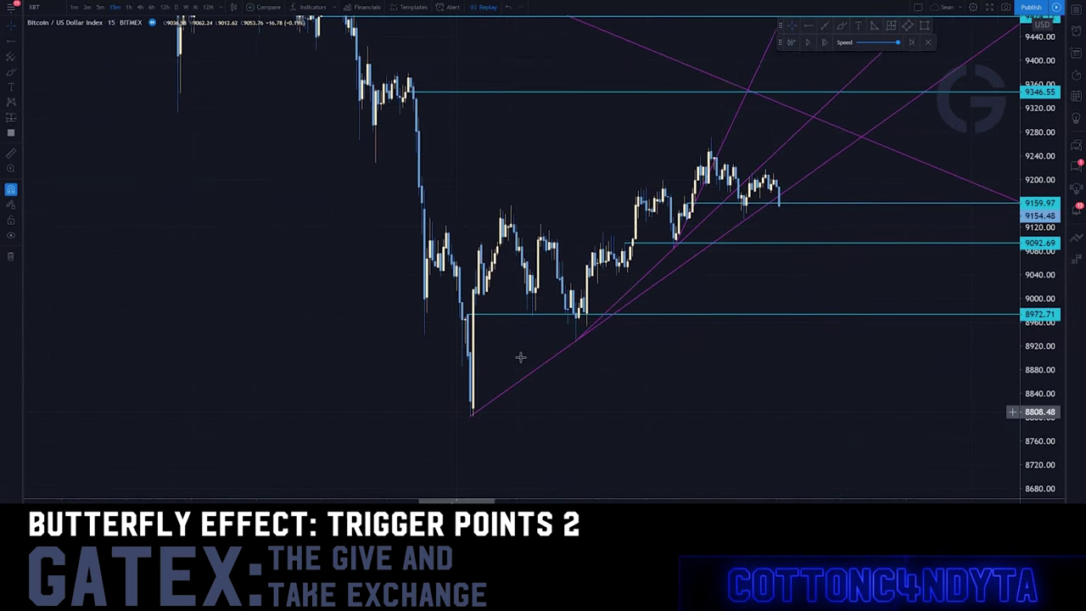
{"action": "left_click", "coordinate": [703, 194]}
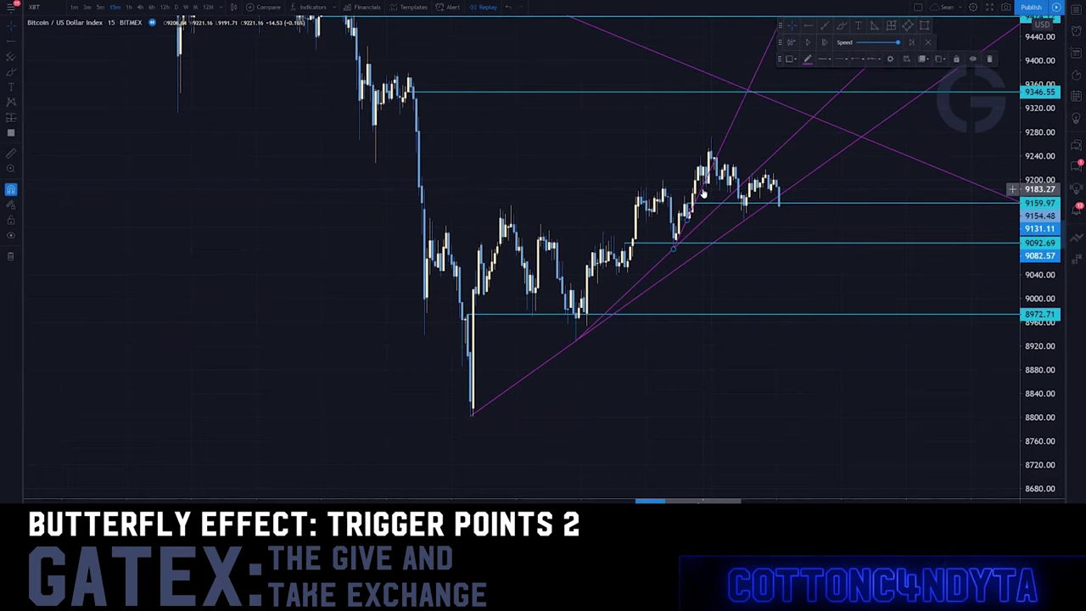
{"action": "key", "text": "Delete"}
{"action": "left_click", "coordinate": [706, 220]}
{"action": "key", "text": "Delete"}
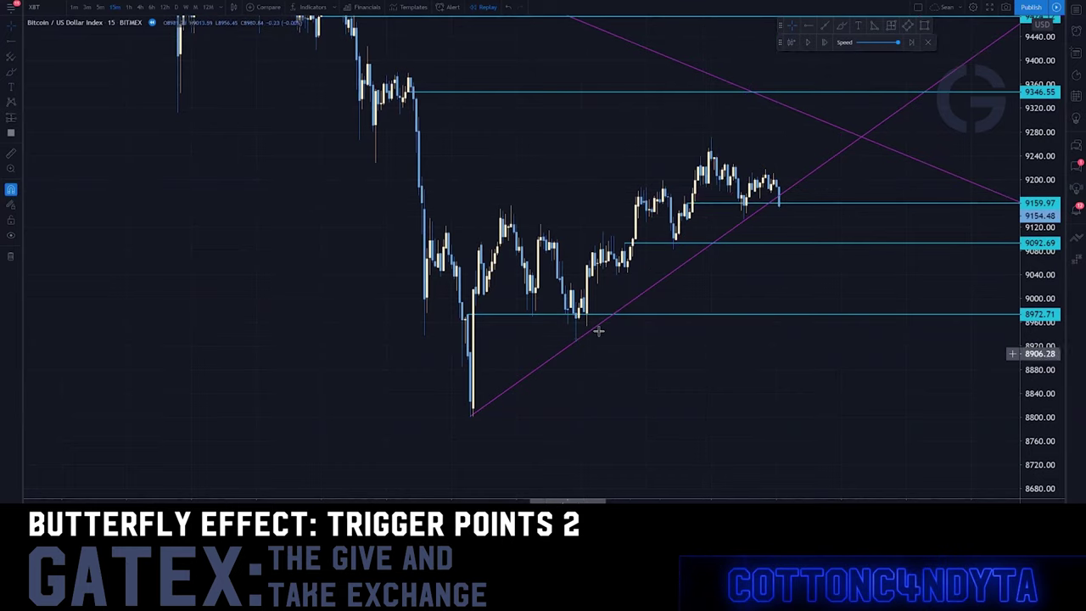
{"action": "left_click", "coordinate": [820, 43]}
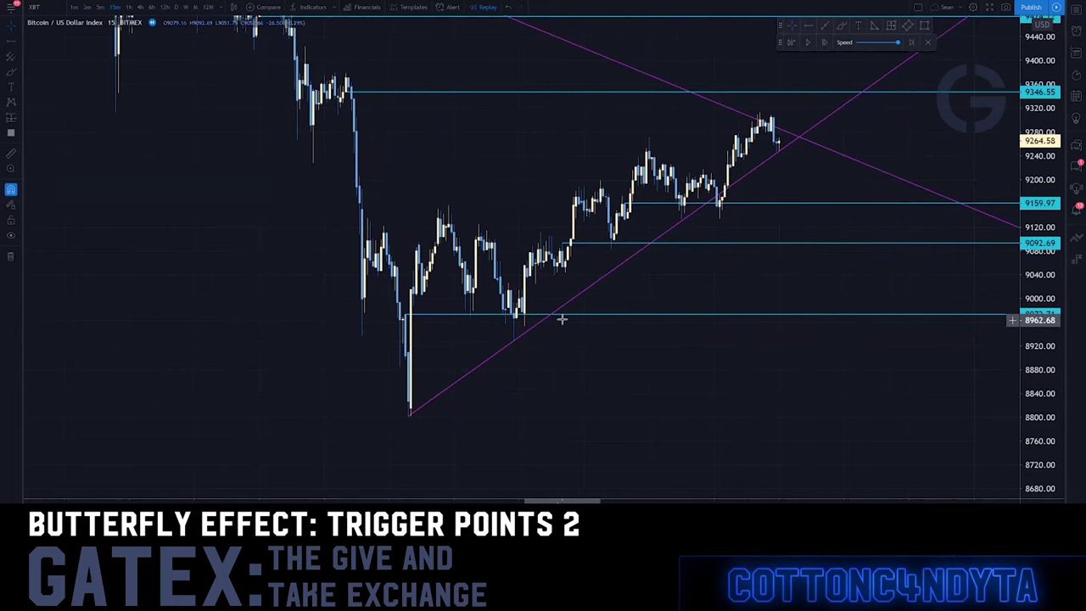
Step: Brush a circle around the 8800.87 low and arrows rising from the next two higher lows
{"action": "left_click", "coordinate": [521, 340]}
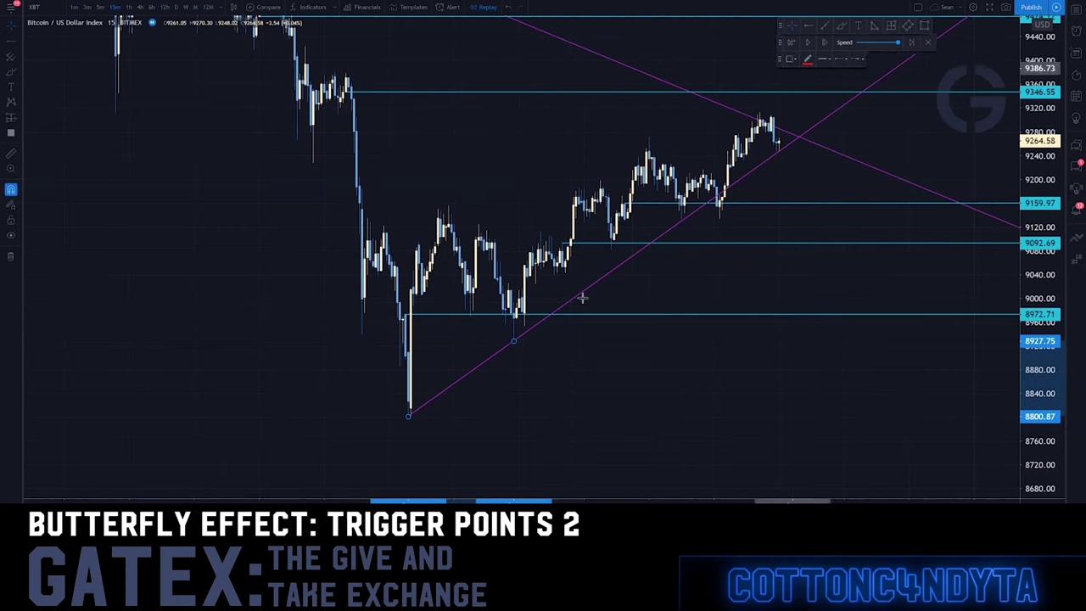
{"action": "left_click_drag", "start_coordinate": [413, 389], "coordinate": [375, 381]}
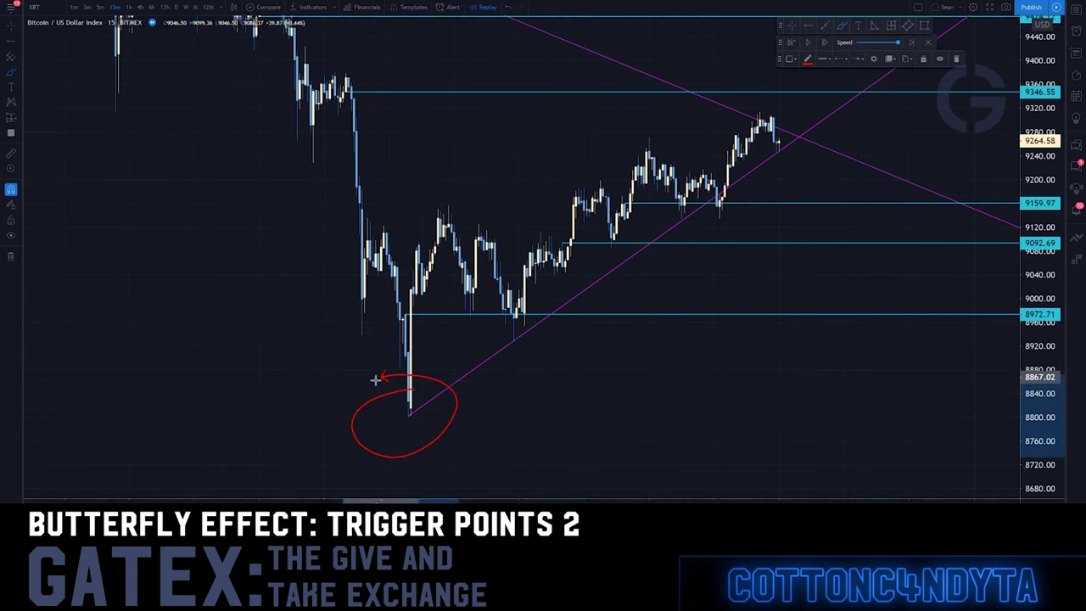
{"action": "left_click_drag", "start_coordinate": [521, 321], "coordinate": [779, 82]}
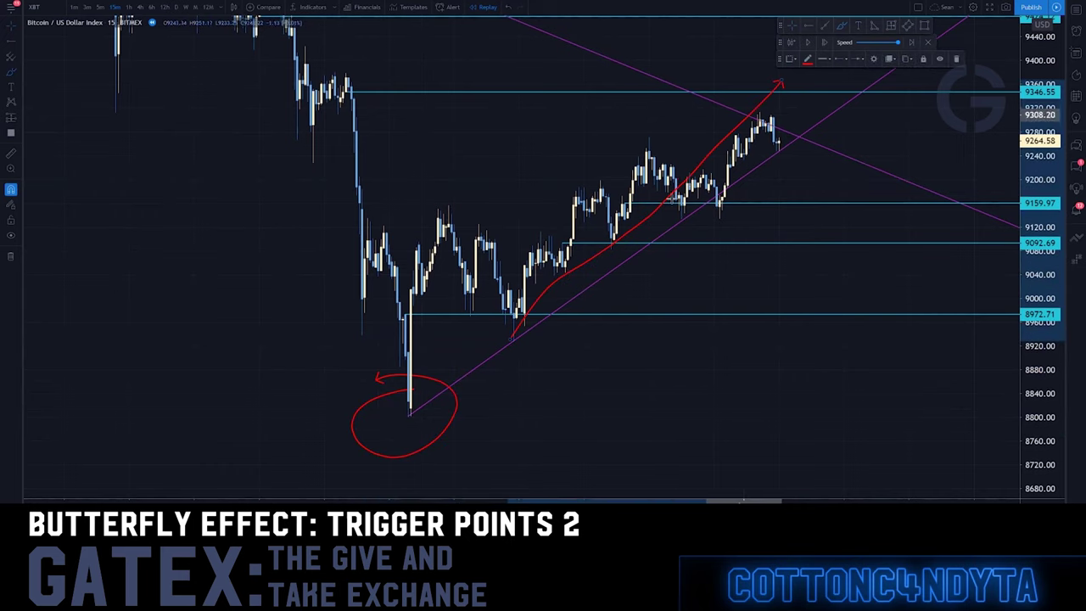
{"action": "left_click_drag", "start_coordinate": [454, 349], "coordinate": [455, 350]}
{"action": "left_click_drag", "start_coordinate": [607, 252], "coordinate": [730, 42]}
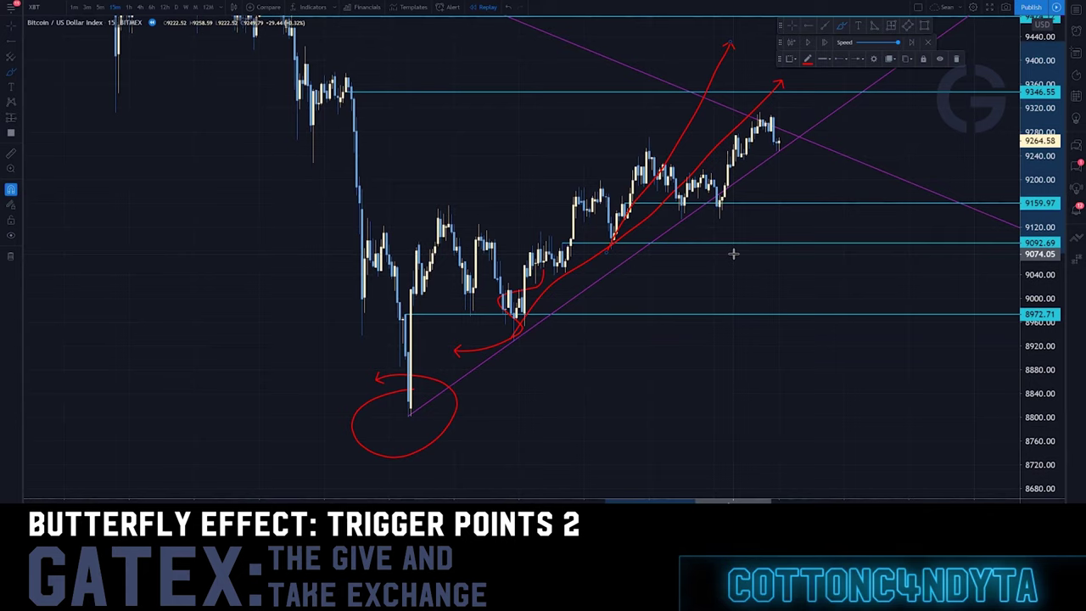
Step: Undo all the red brush marks on the chart
{"action": "key", "text": "ctrl+z"}
{"action": "key", "text": "ctrl+z"}
{"action": "key", "text": "ctrl+z"}
{"action": "key", "text": "ctrl+z"}
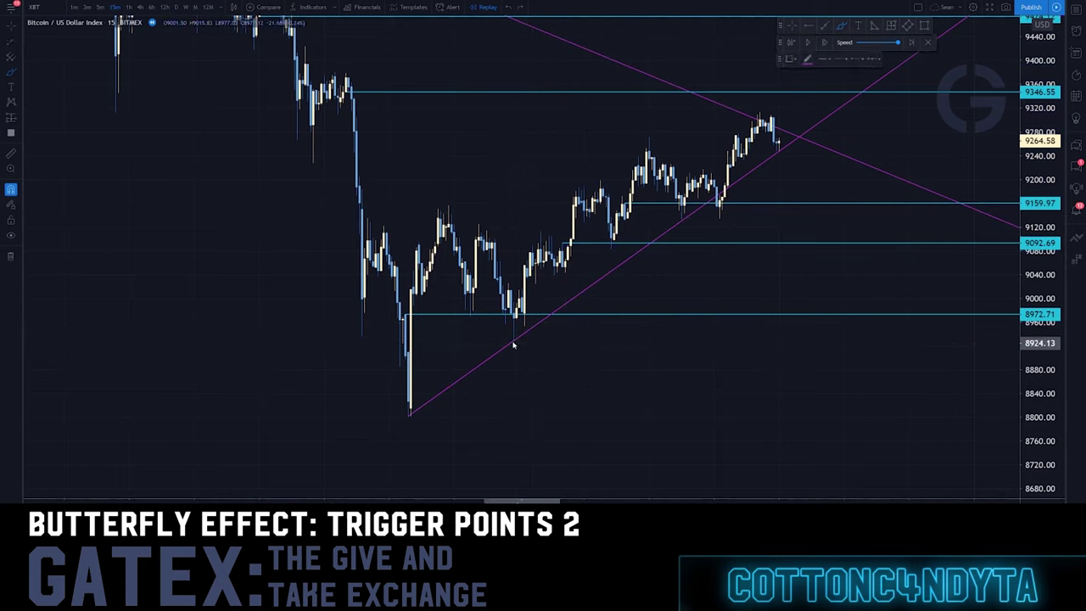
Step: Draw rising trendlines from the 8927.75 low through the 9082.57 low, and from 9082.57 through the next low at 9131.11
{"action": "left_click", "coordinate": [610, 249]}
{"action": "left_click", "coordinate": [827, 28]}
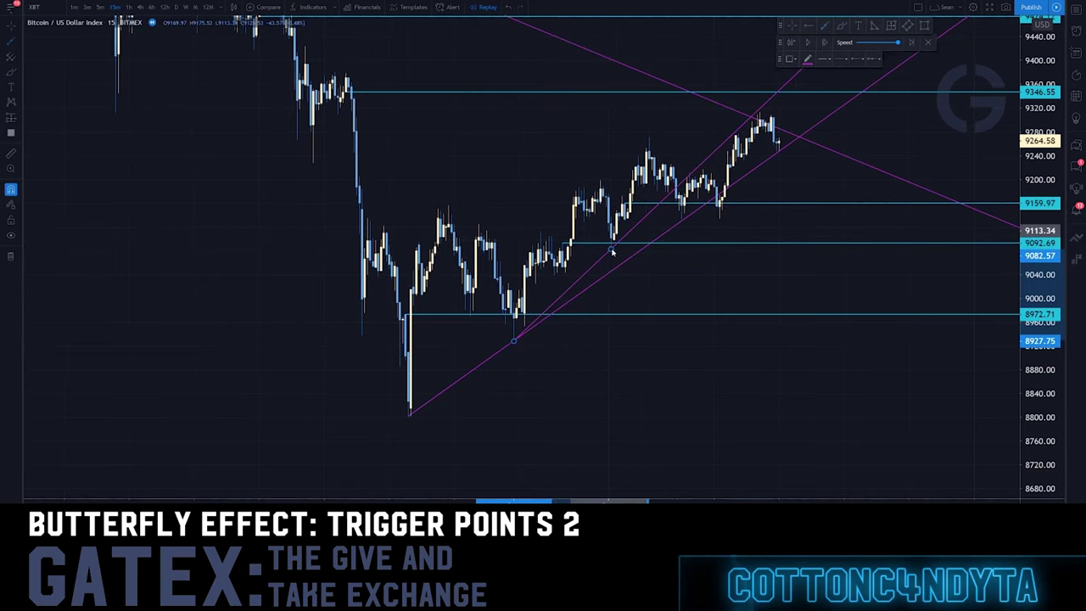
{"action": "left_click", "coordinate": [611, 246]}
{"action": "left_click", "coordinate": [624, 224]}
Step: Rewind the replay to the candles just after the 9082.57 low
{"action": "left_click_drag", "start_coordinate": [653, 223], "coordinate": [635, 274]}
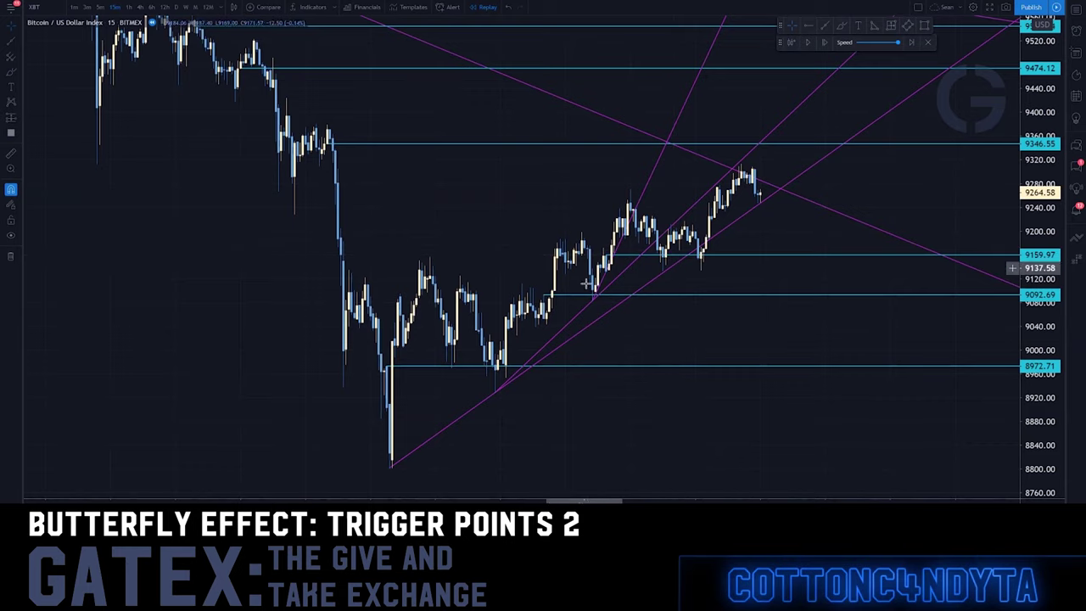
{"action": "left_click", "coordinate": [790, 43]}
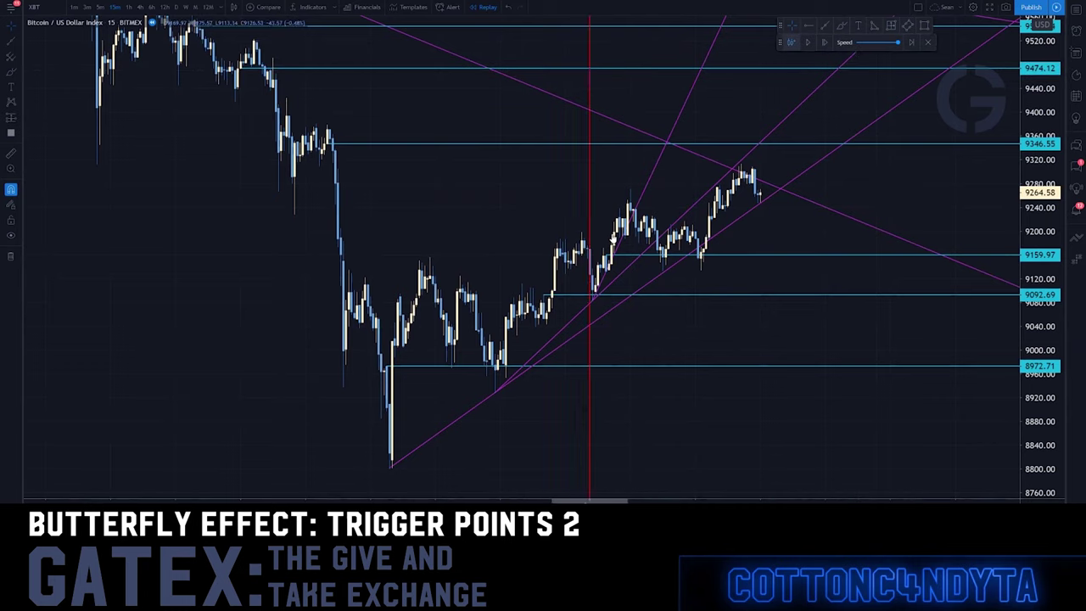
{"action": "left_click", "coordinate": [608, 231]}
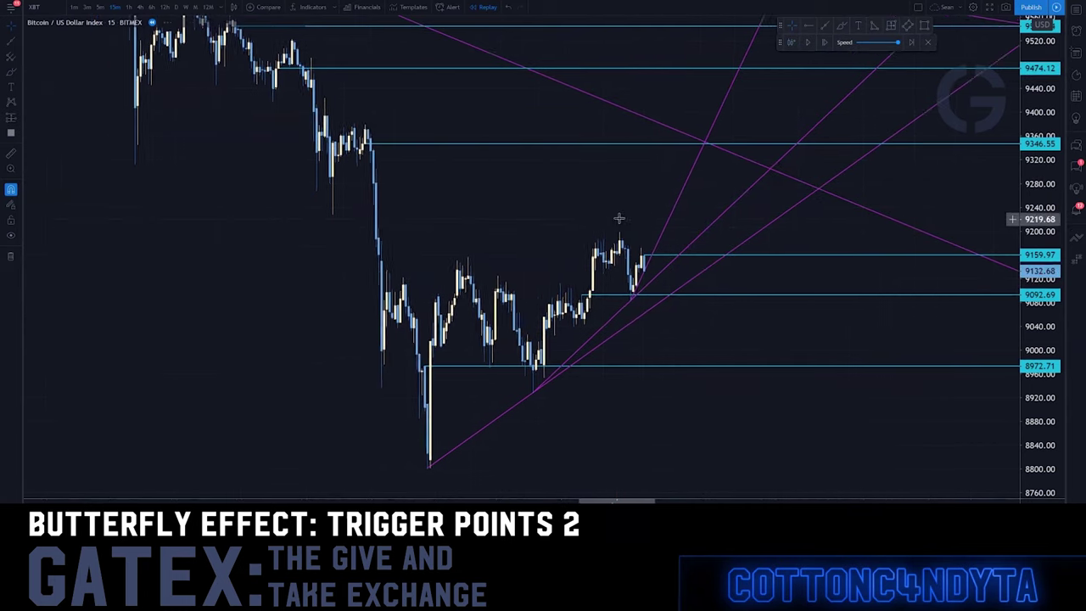
Step: Place a horizontal ray at 9170.09 from the candle before the drop, and delete the 9159.97 ray
{"action": "left_click", "coordinate": [812, 30]}
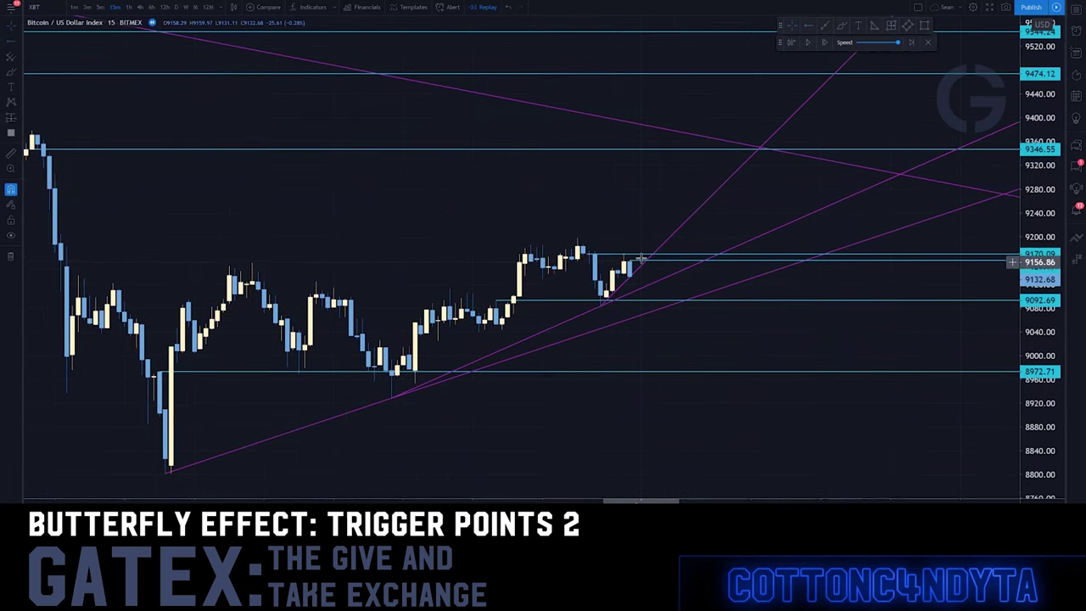
{"action": "left_click", "coordinate": [640, 261]}
{"action": "key", "text": "Delete"}
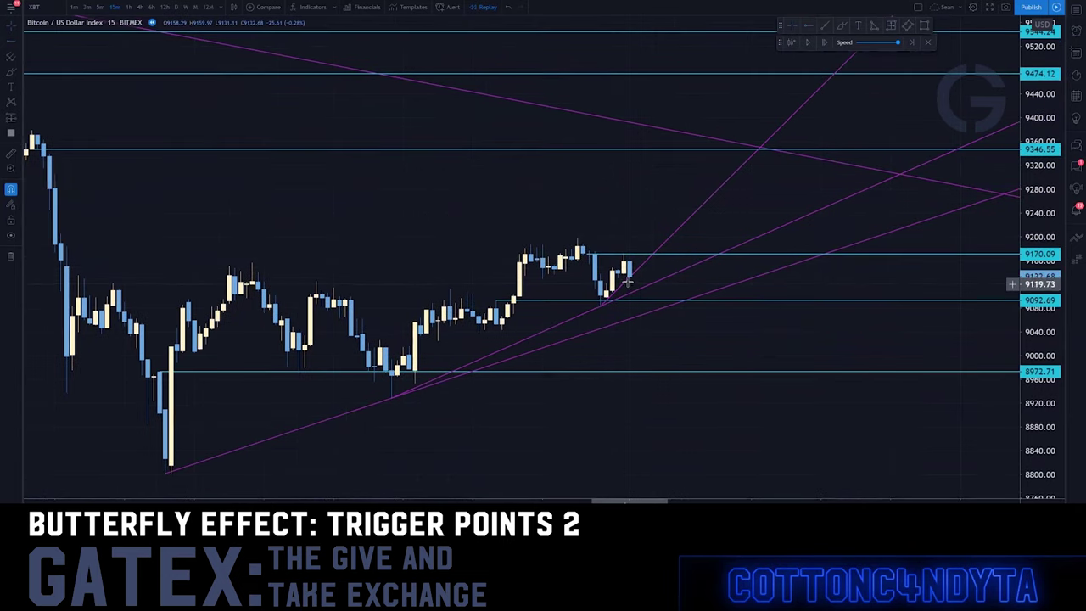
Step: Select the steep trendline and step the replay forward through the break of the 9170.09 ray to the first pullback below the trendline
{"action": "left_click", "coordinate": [629, 281]}
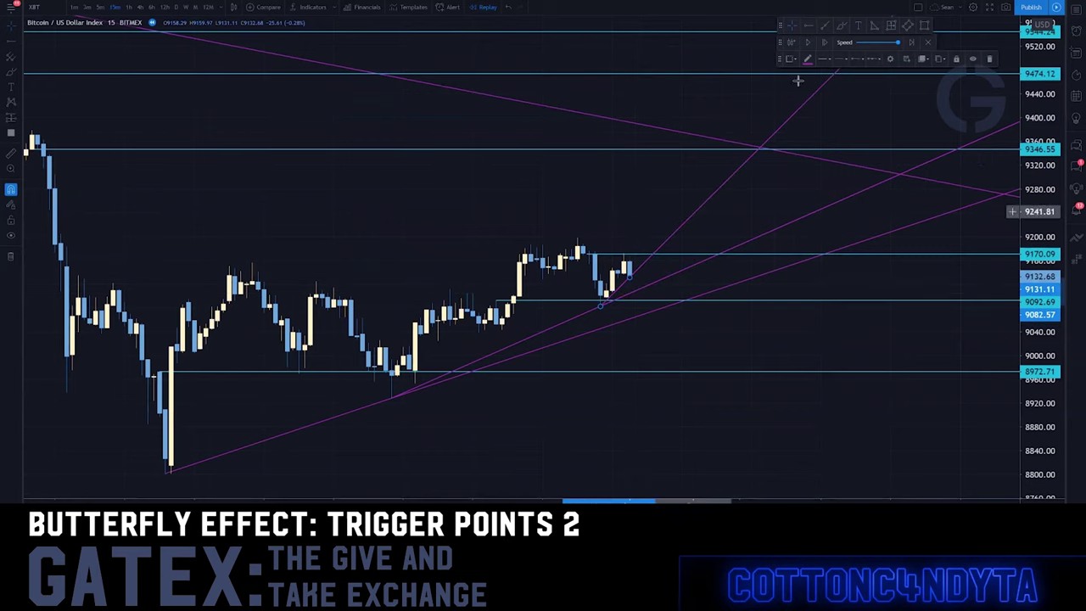
{"action": "left_click", "coordinate": [825, 43]}
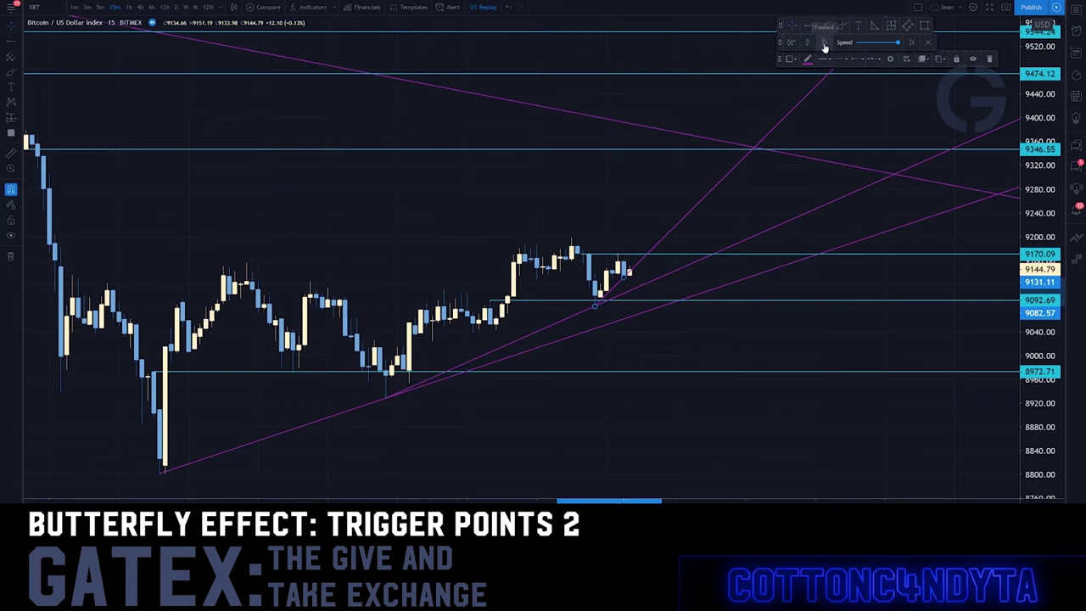
{"action": "left_click", "coordinate": [825, 42]}
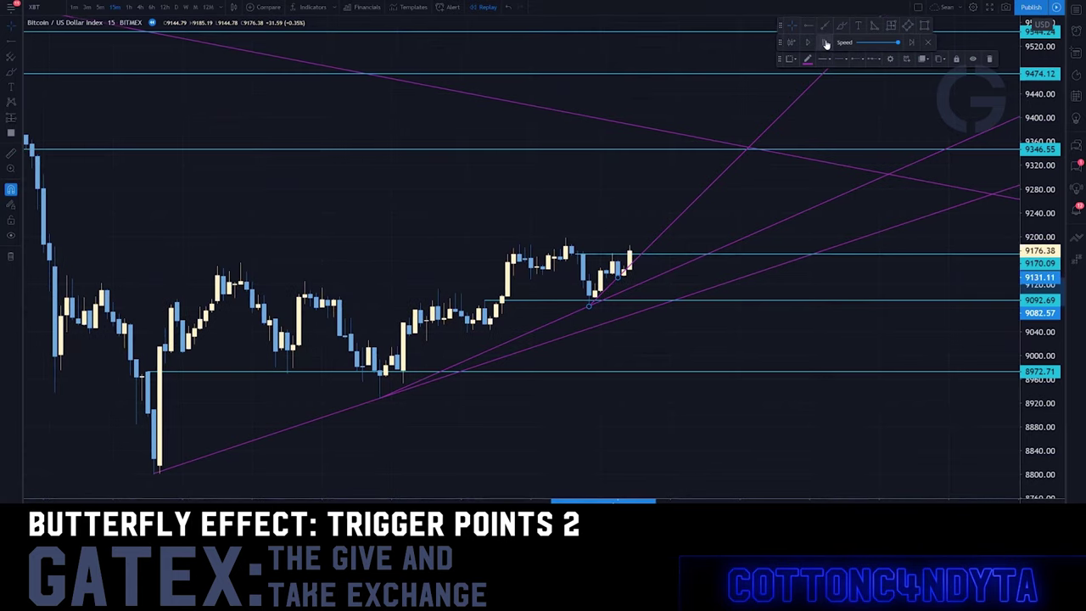
{"action": "left_click", "coordinate": [825, 43]}
{"action": "left_click", "coordinate": [824, 43]}
{"action": "left_click", "coordinate": [825, 42]}
{"action": "left_click", "coordinate": [824, 42]}
{"action": "left_click", "coordinate": [824, 42]}
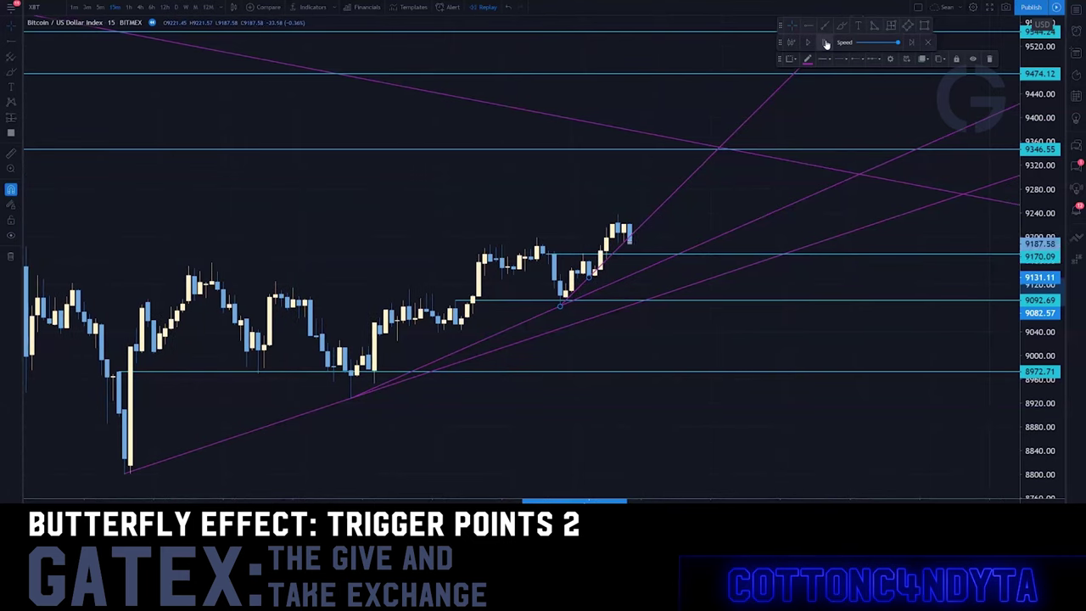
{"action": "left_click", "coordinate": [825, 42]}
{"action": "scroll", "coordinate": [628, 194], "scroll_direction": "down", "scroll_amount": 3}
{"action": "left_click", "coordinate": [822, 41]}
{"action": "left_click", "coordinate": [822, 41]}
{"action": "left_click", "coordinate": [822, 41]}
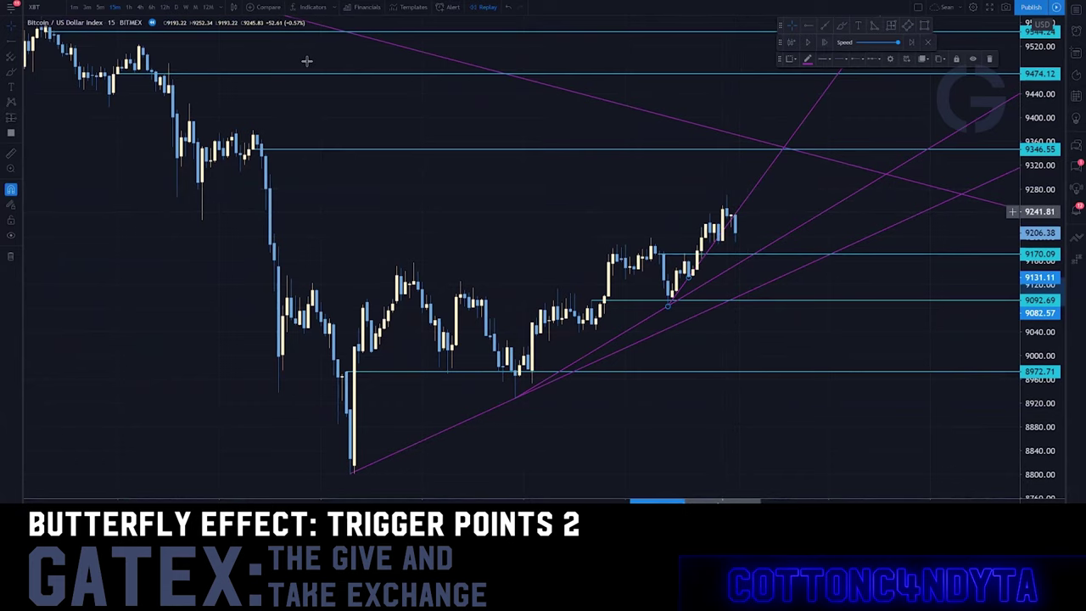
Step: Examine the pullback below the steep trendline on the 5-minute timeframe, and return to the 15-minute chart to view the wider structure
{"action": "left_click", "coordinate": [103, 8]}
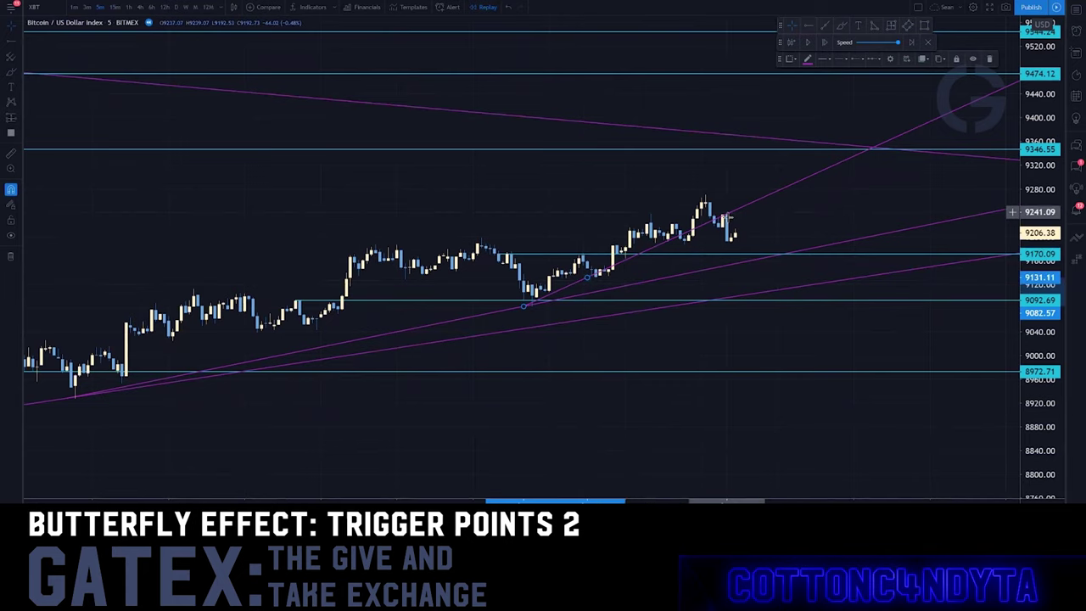
{"action": "left_click", "coordinate": [115, 6]}
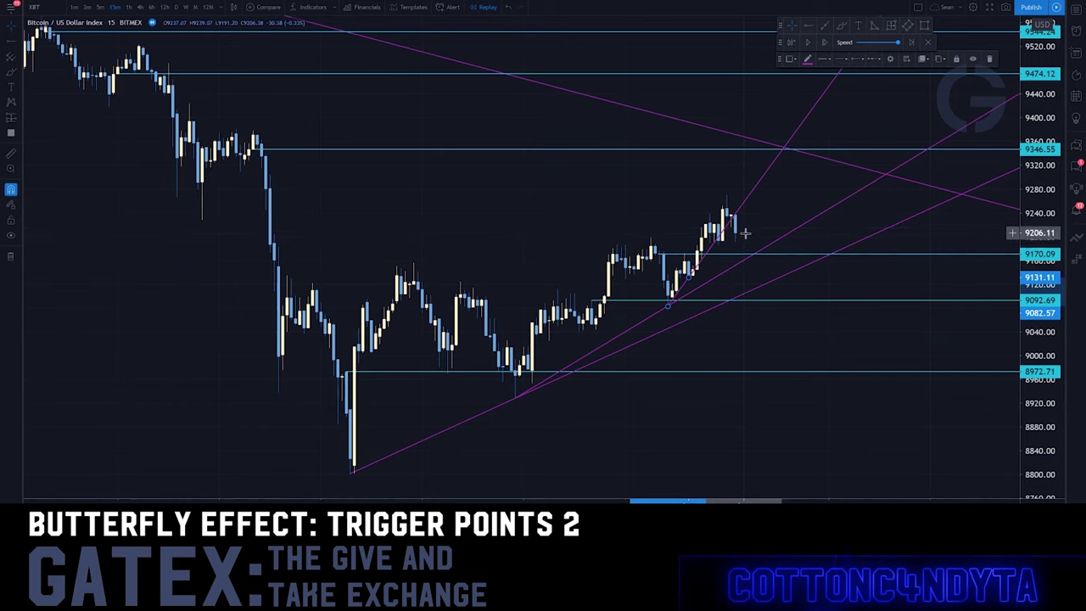
{"action": "left_click_drag", "start_coordinate": [754, 225], "coordinate": [850, 238]}
{"action": "scroll", "coordinate": [742, 211], "scroll_direction": "up", "scroll_amount": 2}
{"action": "scroll", "coordinate": [851, 237], "scroll_direction": "down", "scroll_amount": 4}
{"action": "left_click_drag", "start_coordinate": [716, 228], "coordinate": [538, 251]}
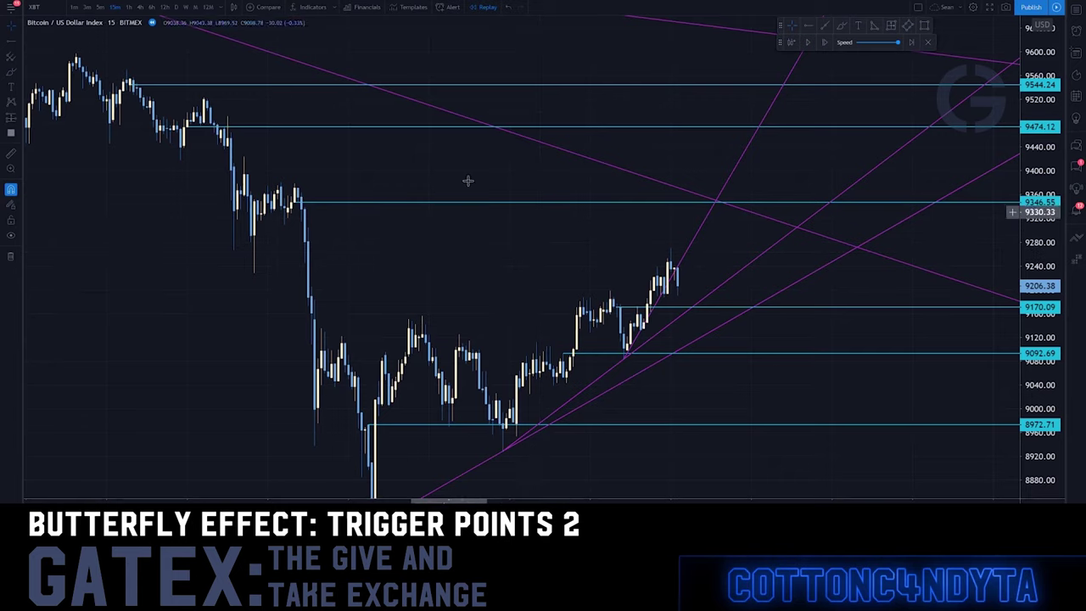
Step: Compare the structure on the 1-hour and 15-minute timeframes, and place a horizontal ray at 9267.71 within the steep drop on the 3-minute chart
{"action": "left_click", "coordinate": [129, 7]}
{"action": "scroll", "coordinate": [352, 246], "scroll_direction": "up", "scroll_amount": 2}
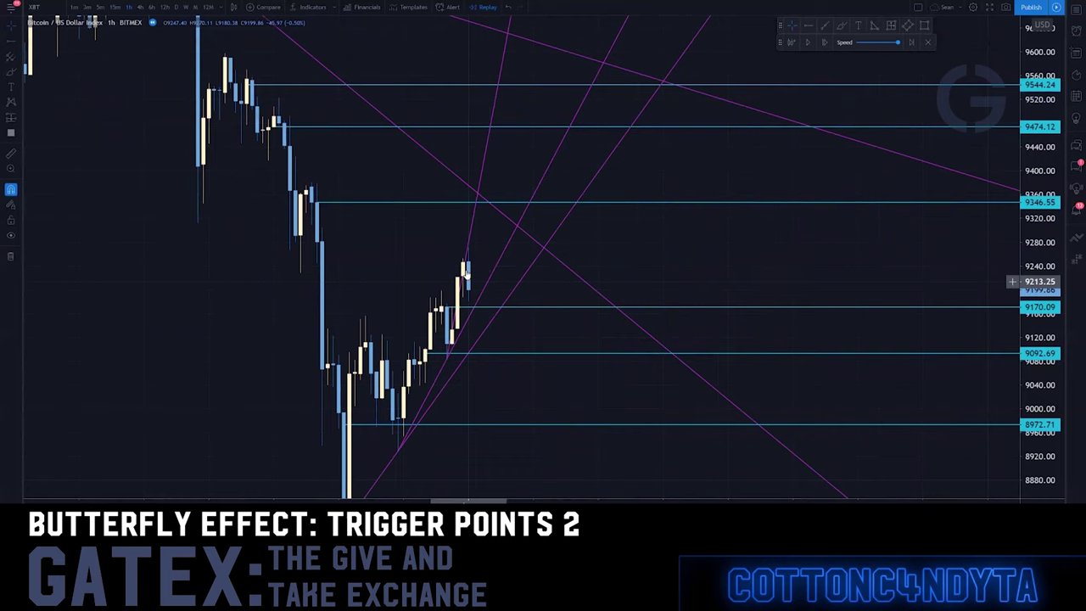
{"action": "left_click", "coordinate": [116, 9]}
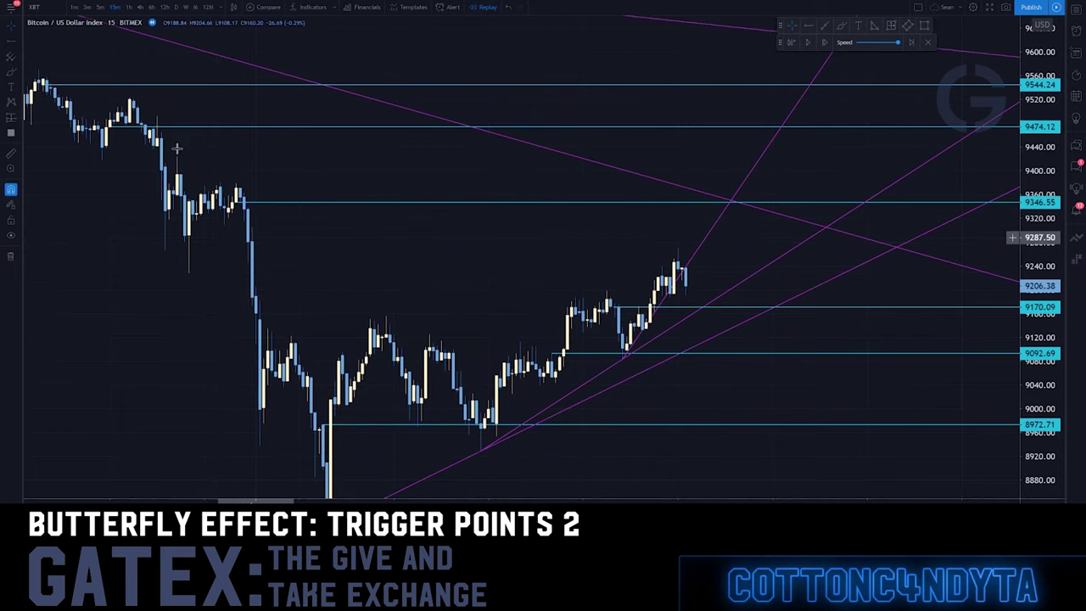
{"action": "left_click", "coordinate": [87, 8]}
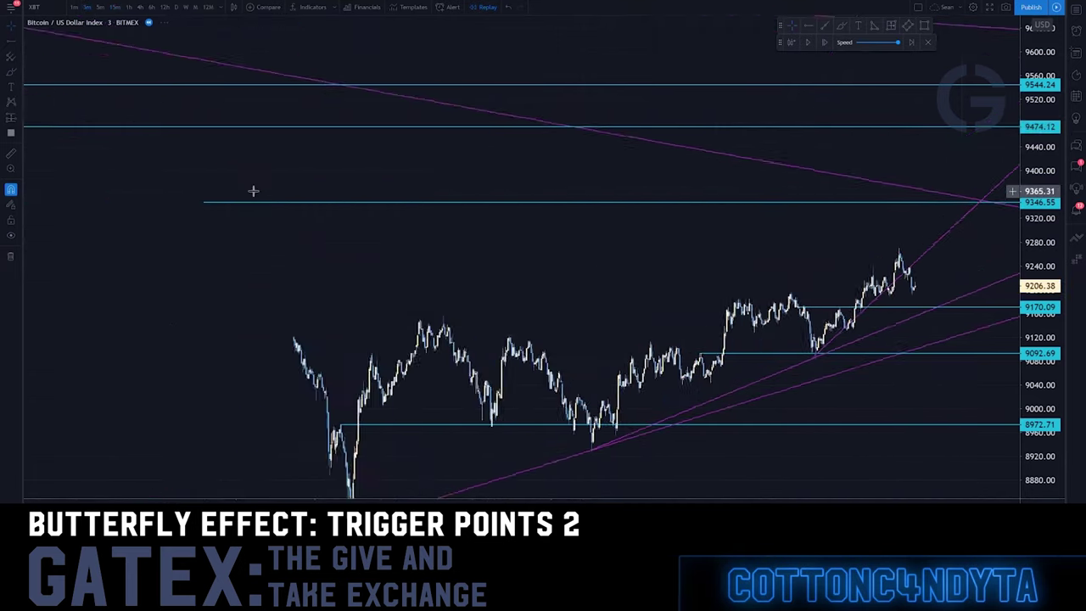
{"action": "left_click", "coordinate": [804, 27]}
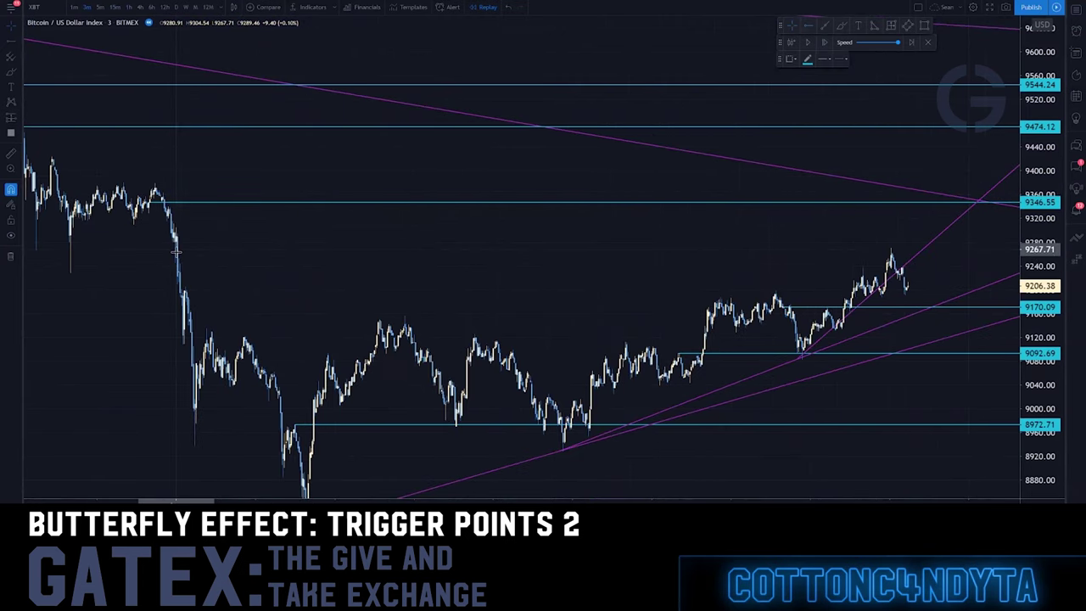
{"action": "left_click", "coordinate": [175, 248]}
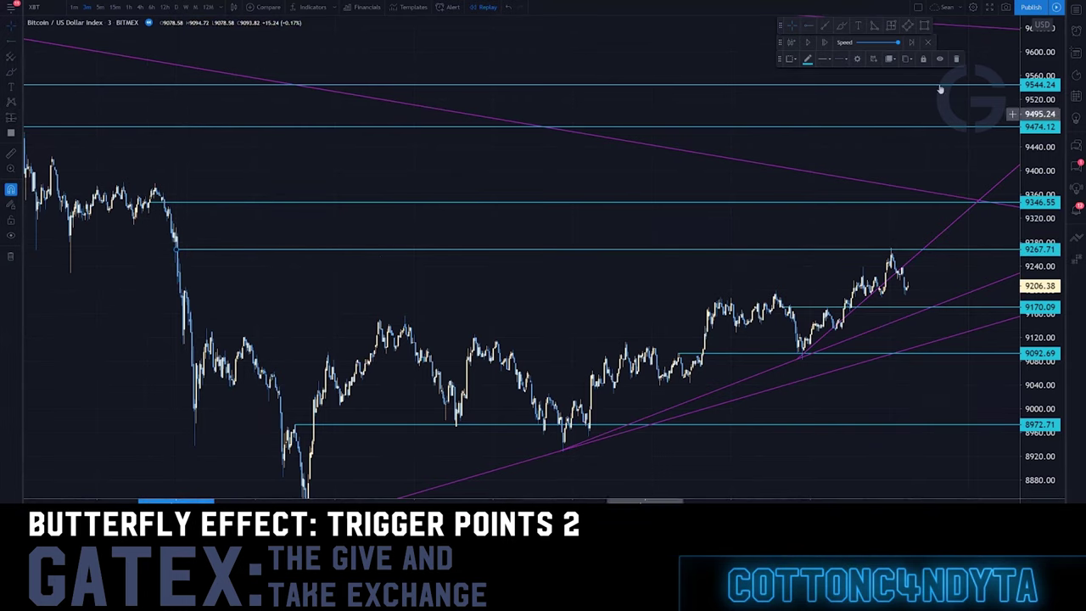
Step: Play the replay forward on the 3-minute chart and move the new ray to 9323.57 at the start of the steep drop
{"action": "left_click", "coordinate": [809, 42]}
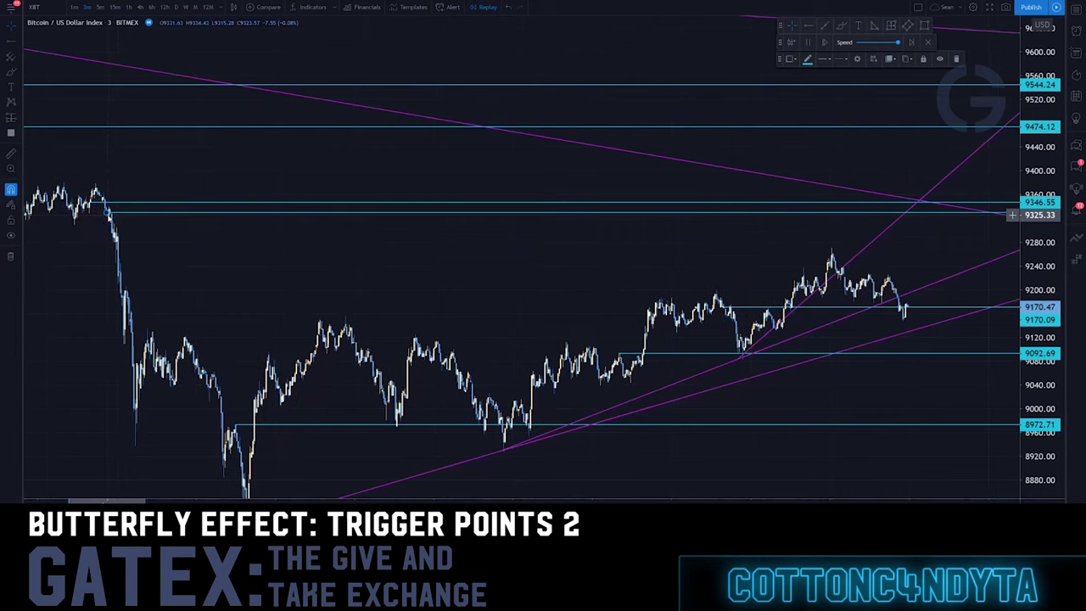
{"action": "left_click_drag", "start_coordinate": [154, 280], "coordinate": [319, 264]}
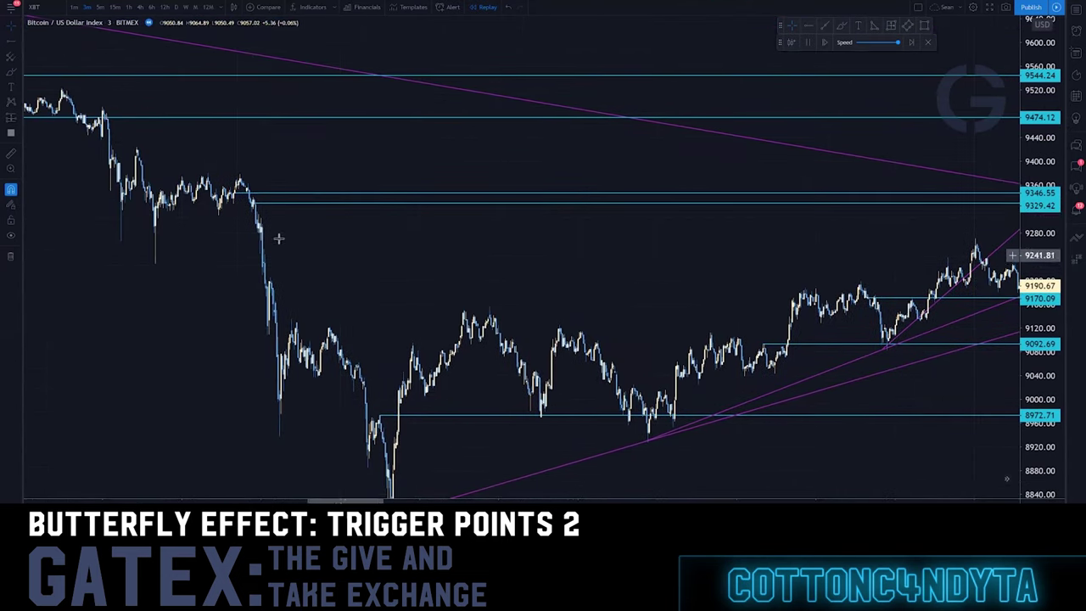
{"action": "left_click_drag", "start_coordinate": [248, 204], "coordinate": [251, 205]}
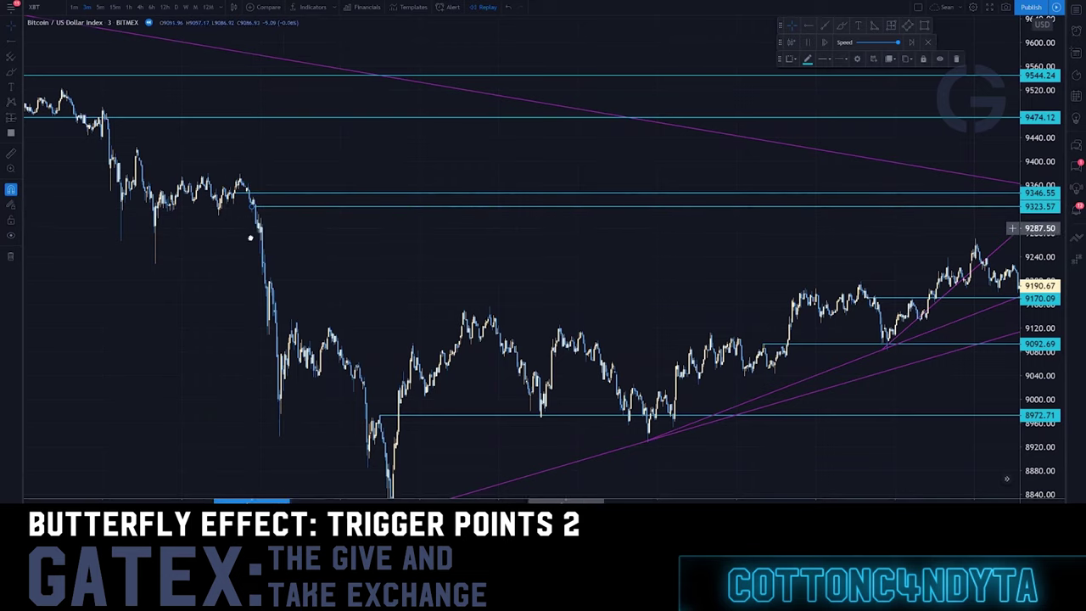
{"action": "left_click_drag", "start_coordinate": [377, 235], "coordinate": [123, 235]}
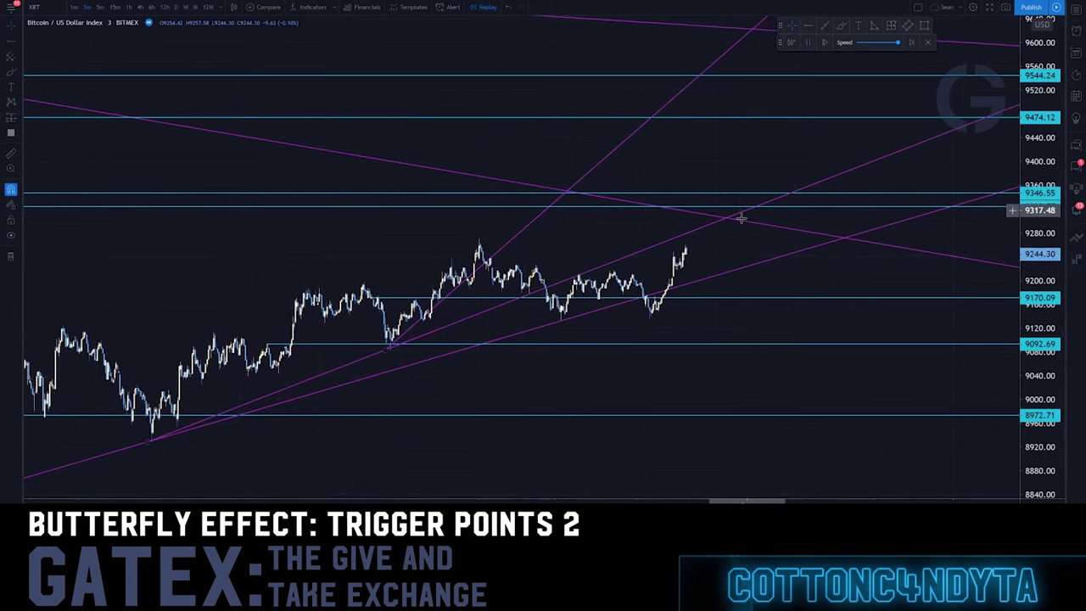
Step: Return to the 15-minute timeframe and play the replay through the new high just below the 9323.57 ray to the pullback
{"action": "left_click", "coordinate": [115, 7]}
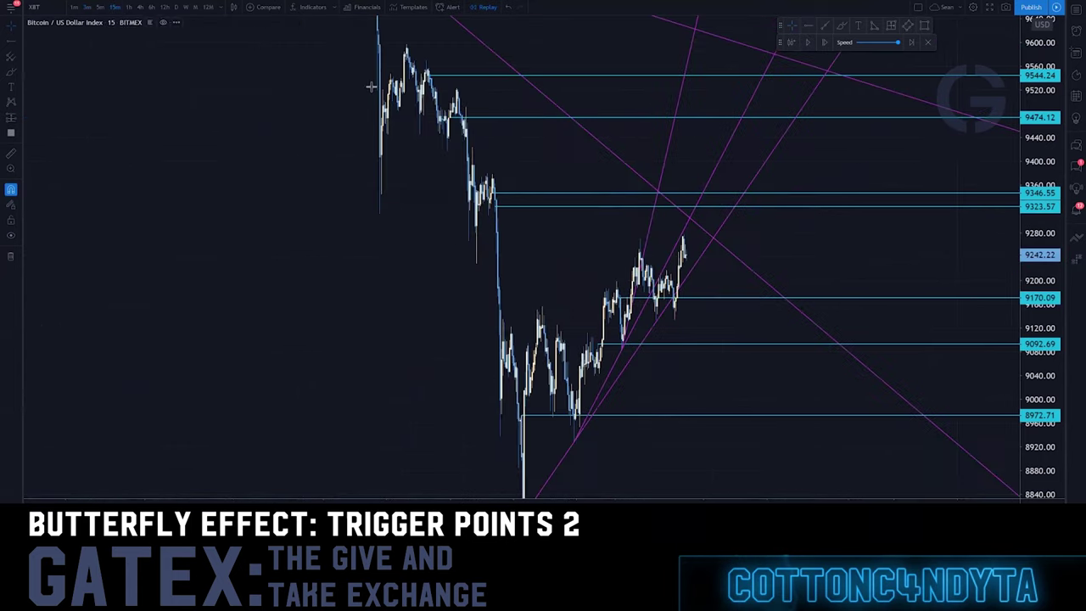
{"action": "left_click", "coordinate": [809, 44]}
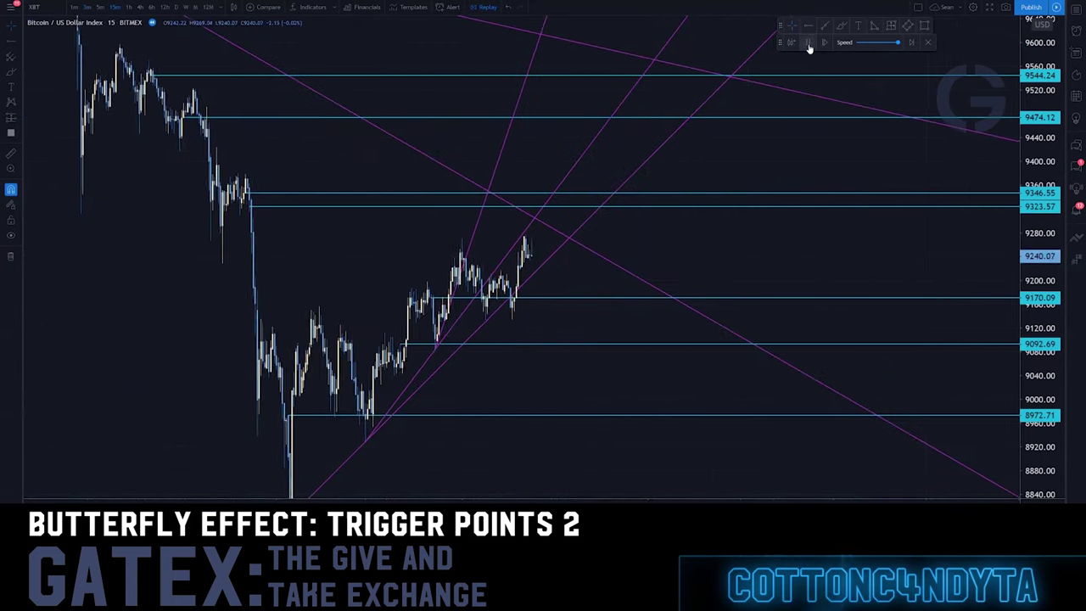
{"action": "left_click", "coordinate": [809, 45]}
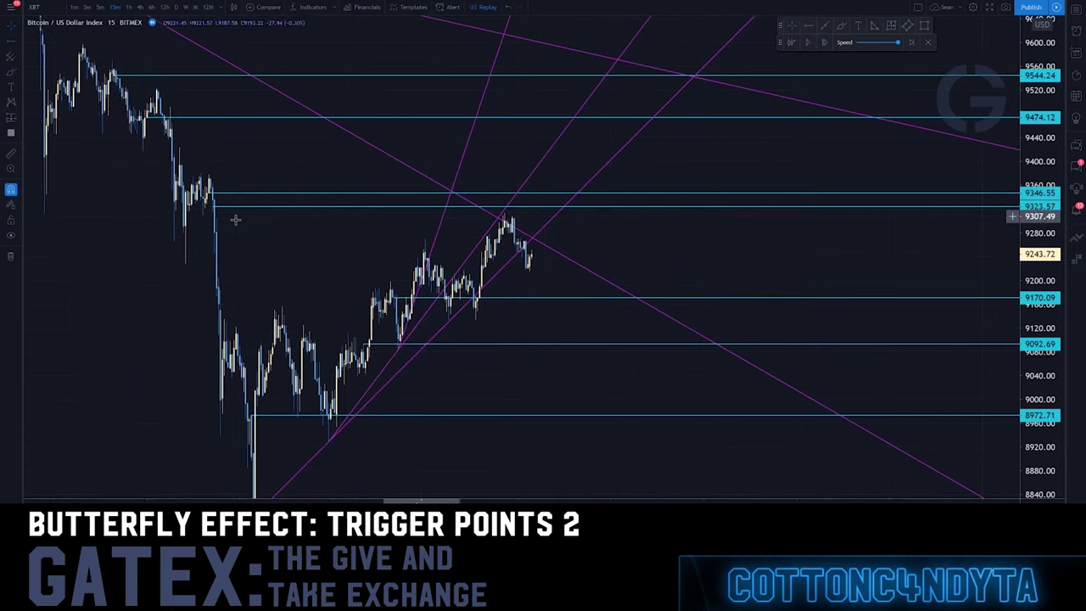
Step: Move the 9323.57 ray to 9316.81 at an earlier candle, and delete it
{"action": "left_click_drag", "start_coordinate": [193, 207], "coordinate": [189, 214]}
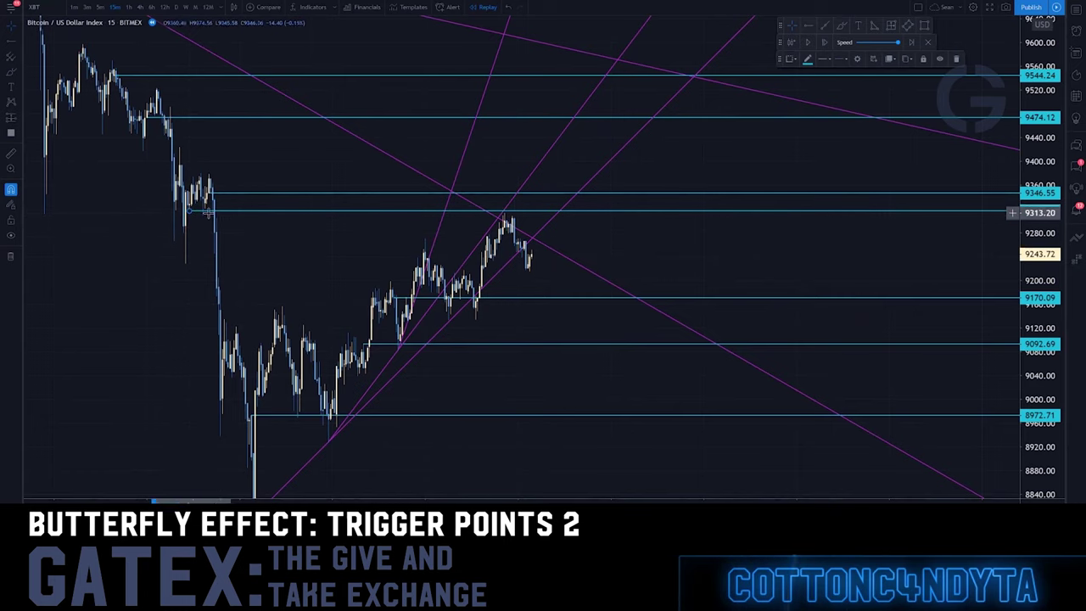
{"action": "left_click_drag", "start_coordinate": [262, 150], "coordinate": [317, 183]}
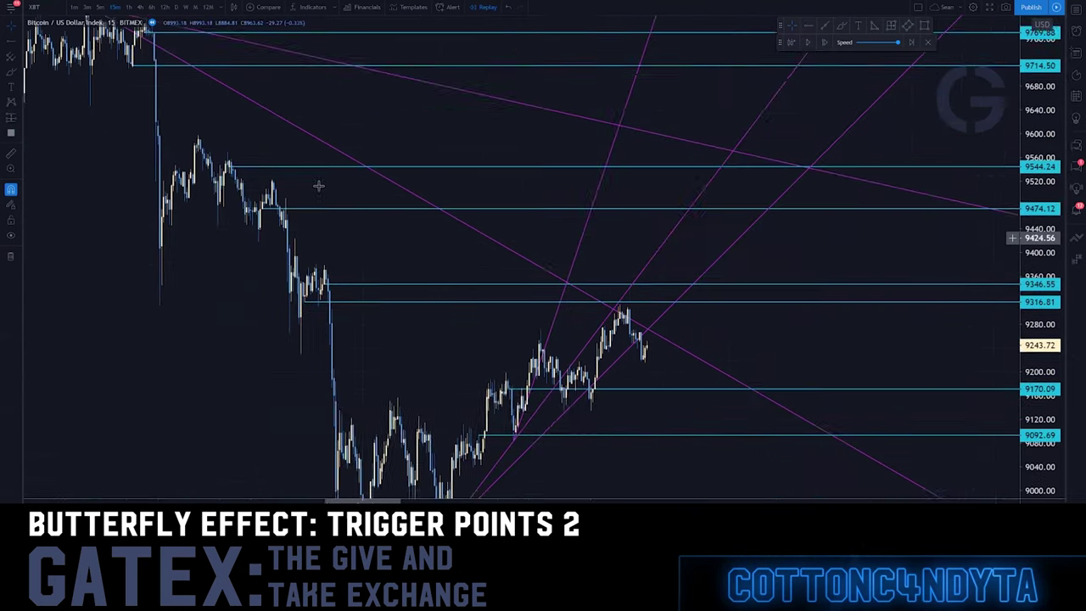
{"action": "left_click", "coordinate": [303, 248]}
{"action": "key", "text": "Delete"}
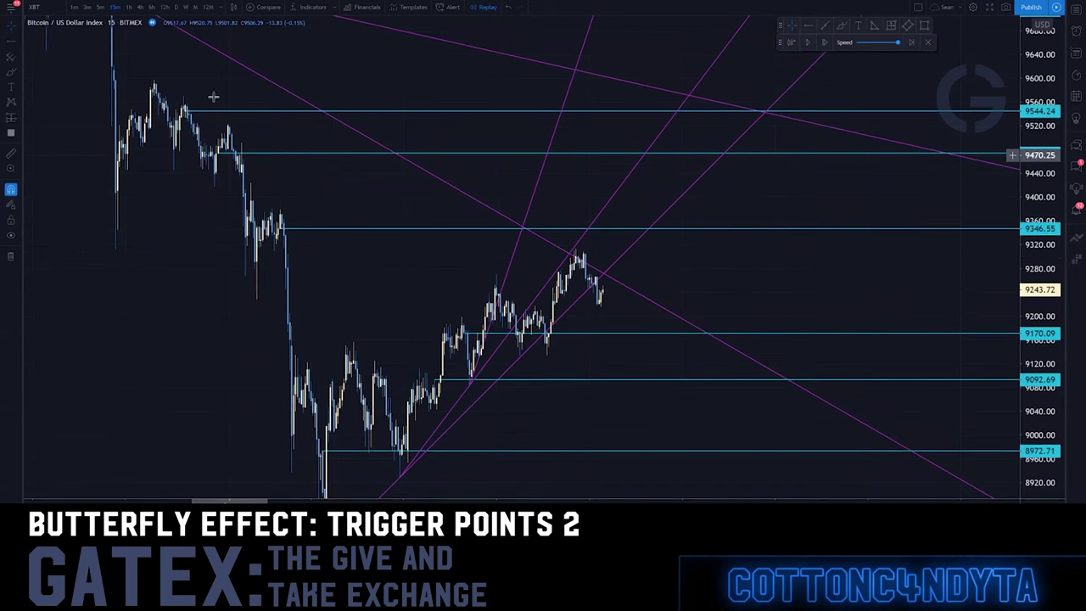
Step: Delete the two steeper rising trendlines, keeping only the one that starts at the lowest low
{"action": "left_click_drag", "start_coordinate": [473, 383], "coordinate": [392, 286]}
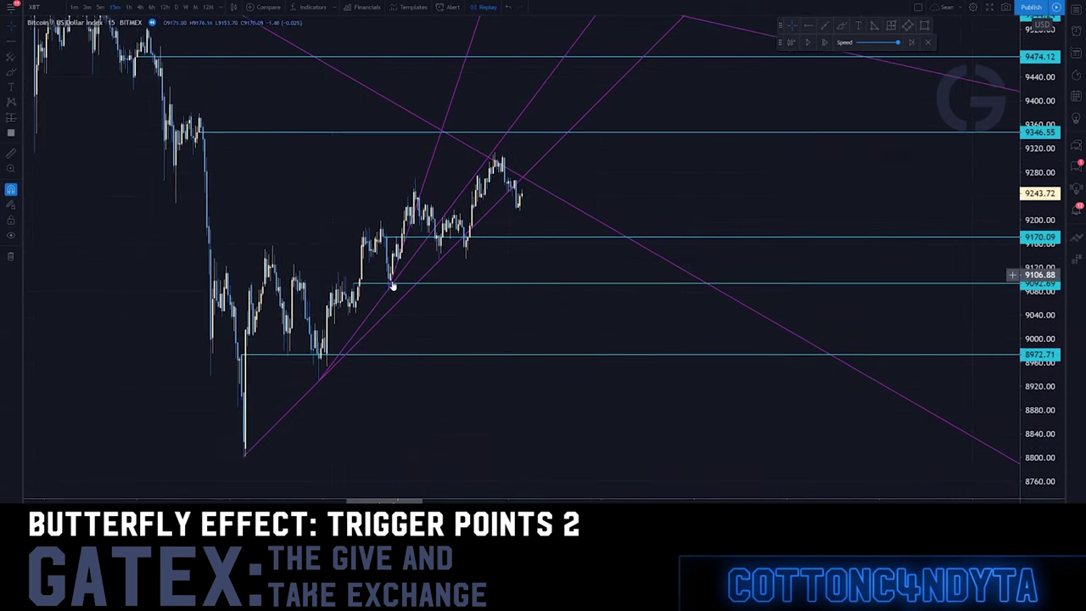
{"action": "left_click", "coordinate": [407, 241]}
{"action": "key", "text": "Delete"}
{"action": "left_click", "coordinate": [416, 250]}
{"action": "key", "text": "Delete"}
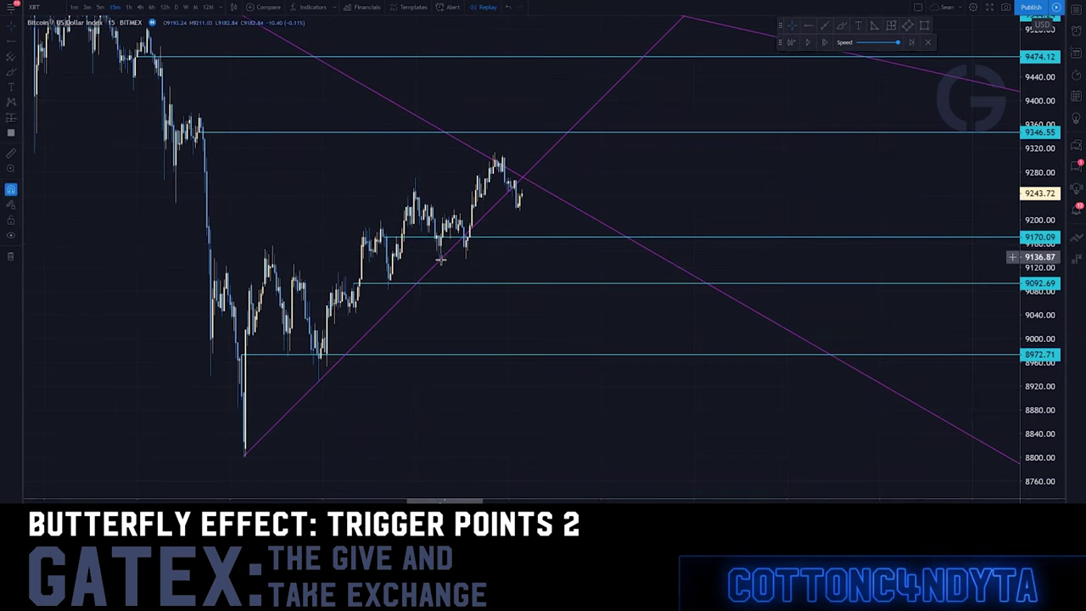
Step: Move the 9170.09 ray to 9164.50 at the latest swing low and the 9092.69 ray to 9061.74 at the earlier base
{"action": "left_click", "coordinate": [824, 42]}
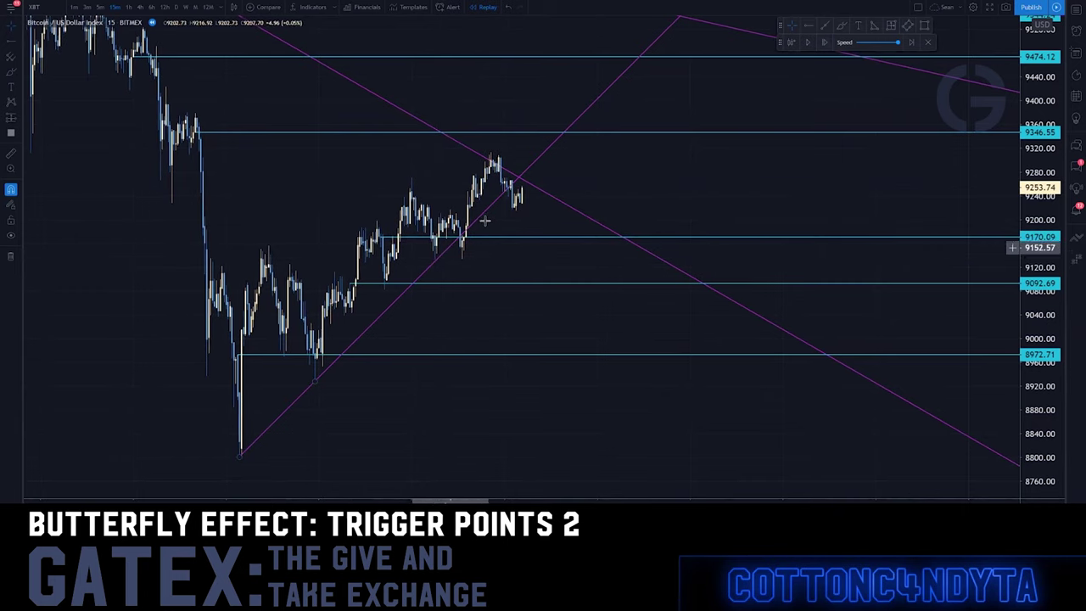
{"action": "left_click_drag", "start_coordinate": [458, 238], "coordinate": [415, 240]}
{"action": "left_click", "coordinate": [388, 291]}
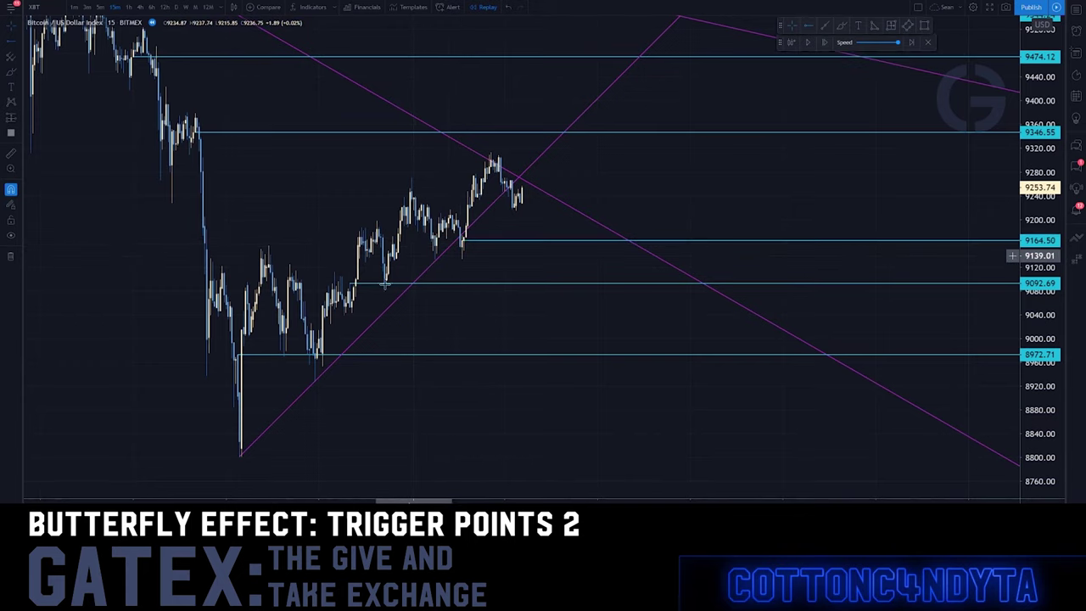
{"action": "left_click_drag", "start_coordinate": [343, 283], "coordinate": [353, 301]}
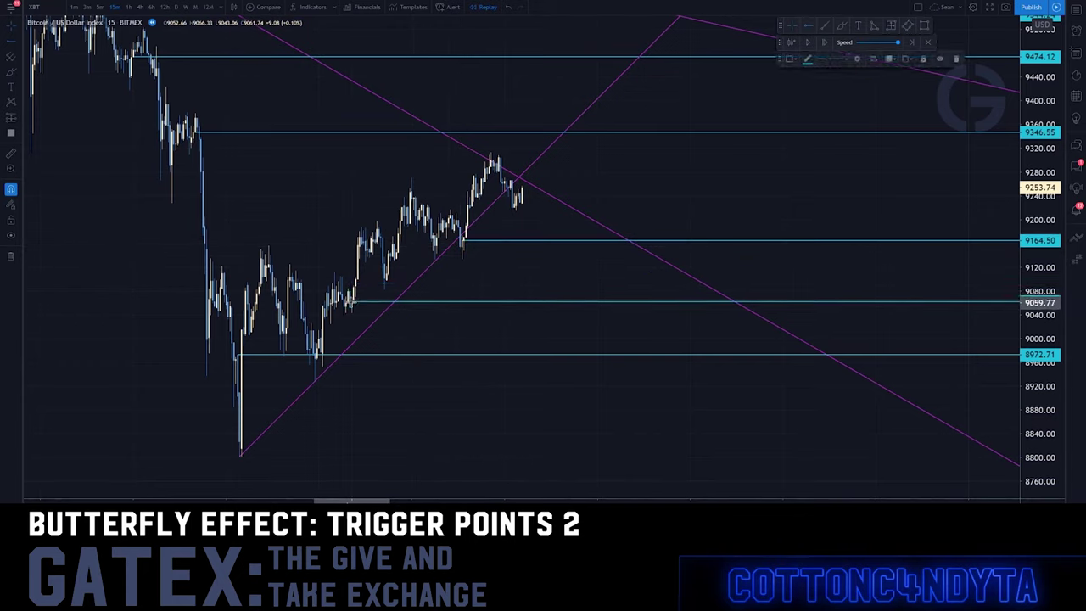
Step: Play the replay through the break of the 9164.50 ray, and advance it candle by candle to the bounce back up to that level
{"action": "left_click", "coordinate": [807, 43]}
{"action": "left_click", "coordinate": [807, 42]}
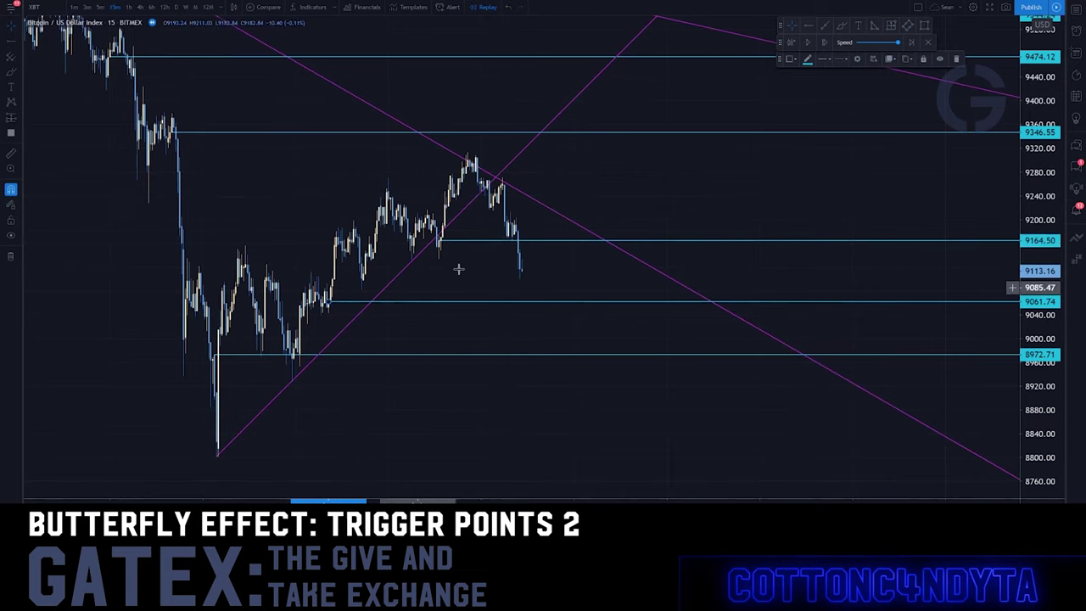
{"action": "left_click", "coordinate": [827, 45]}
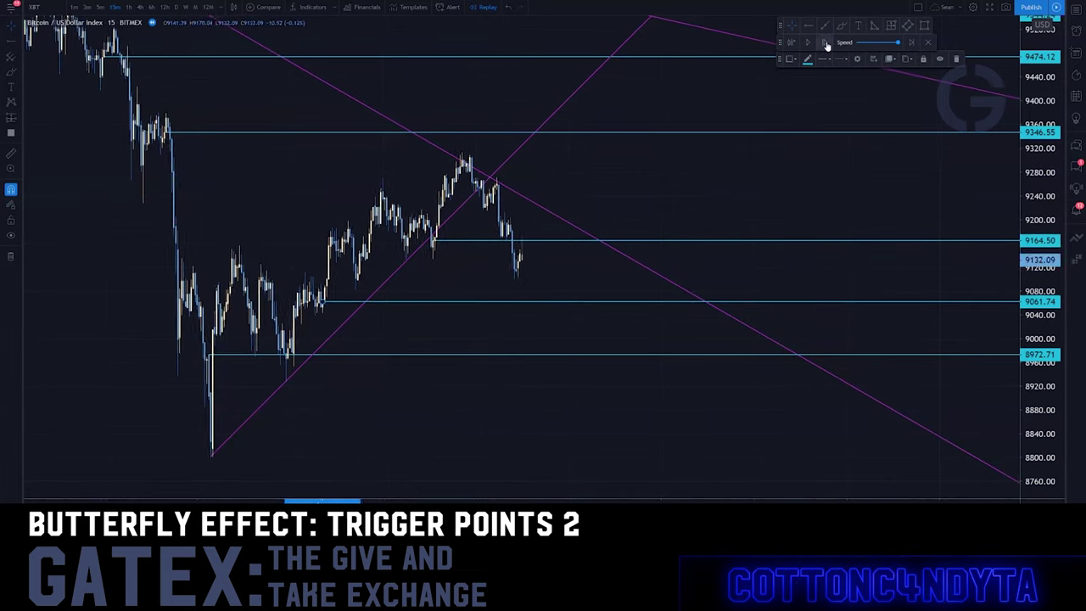
Step: Re-anchor the rising trendline's second point at the new low of 9100.38, and move the 9164.50 ray to 9108.92
{"action": "left_click", "coordinate": [416, 251]}
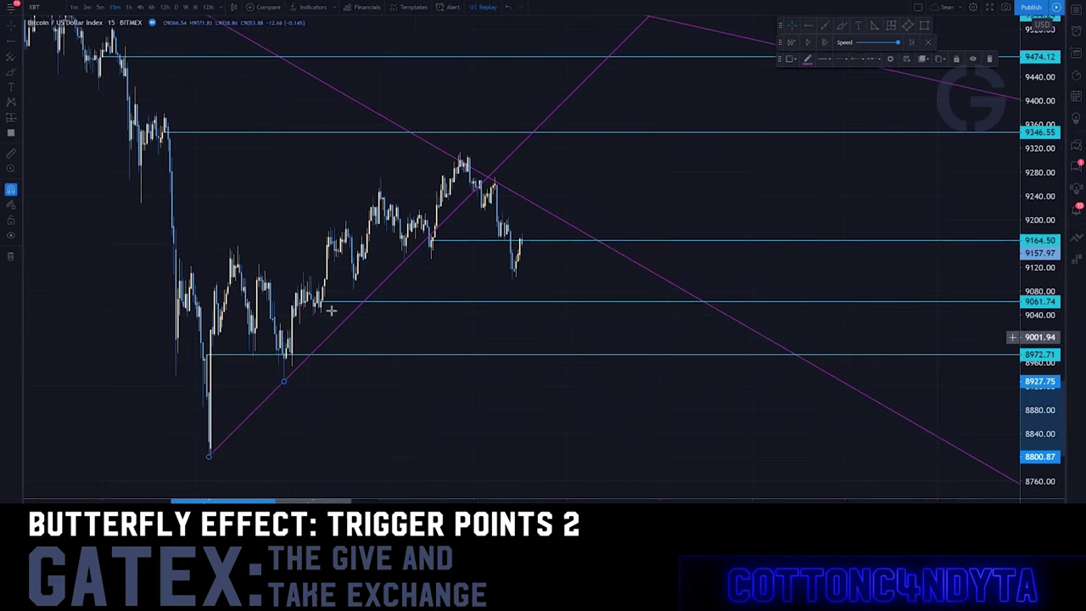
{"action": "left_click_drag", "start_coordinate": [282, 381], "coordinate": [513, 280]}
{"action": "left_click_drag", "start_coordinate": [432, 242], "coordinate": [356, 275]}
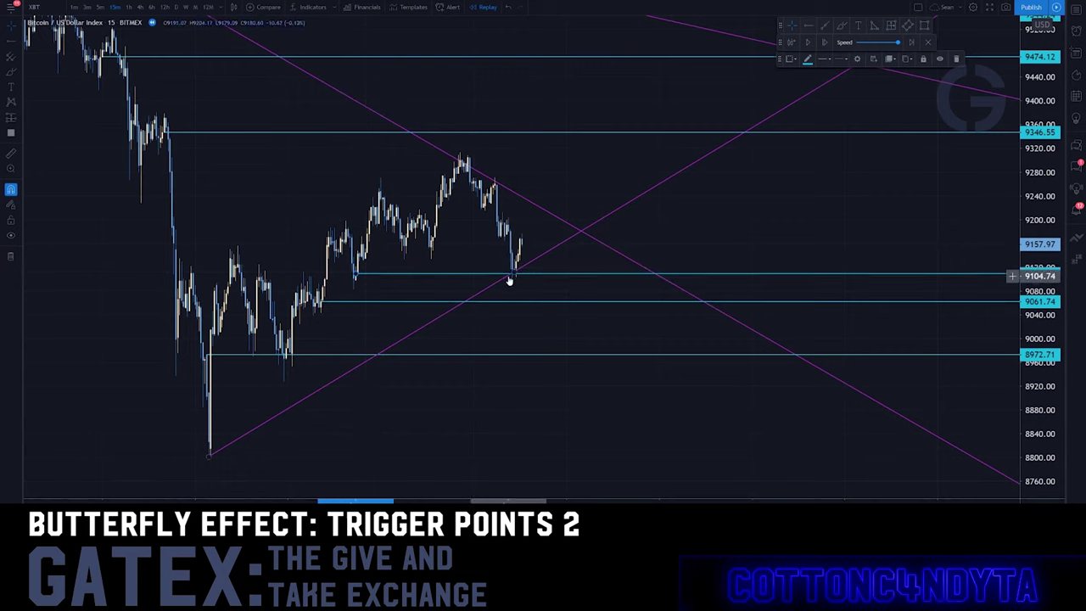
{"action": "left_click_drag", "start_coordinate": [513, 274], "coordinate": [511, 280]}
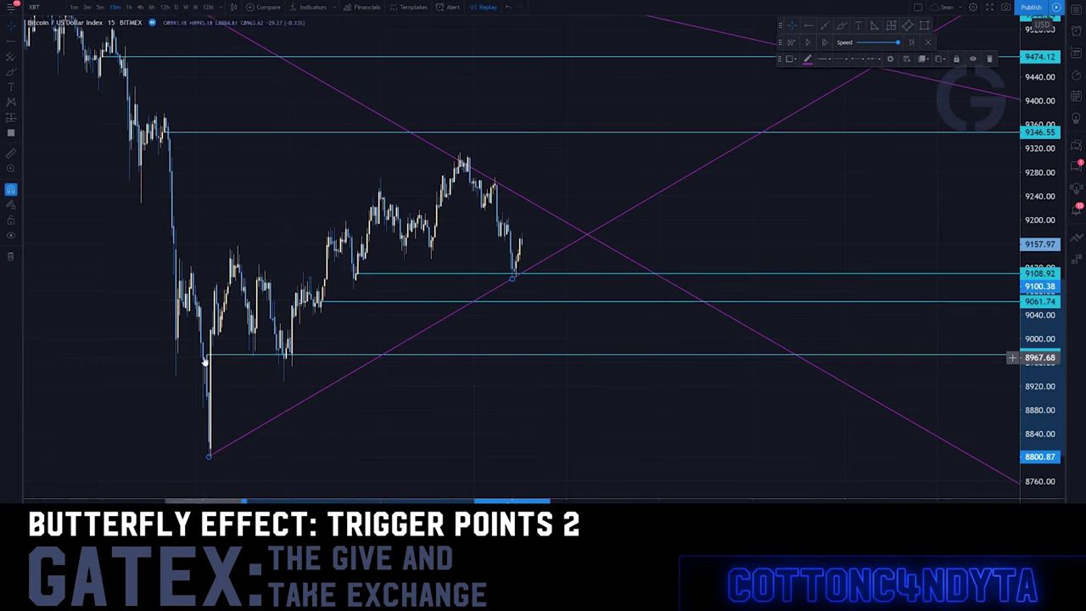
Step: Move the 8972.71 ray to 9001.50, and the 9108.92 ray to 9116.64 at the latest low
{"action": "left_click_drag", "start_coordinate": [206, 357], "coordinate": [289, 338]}
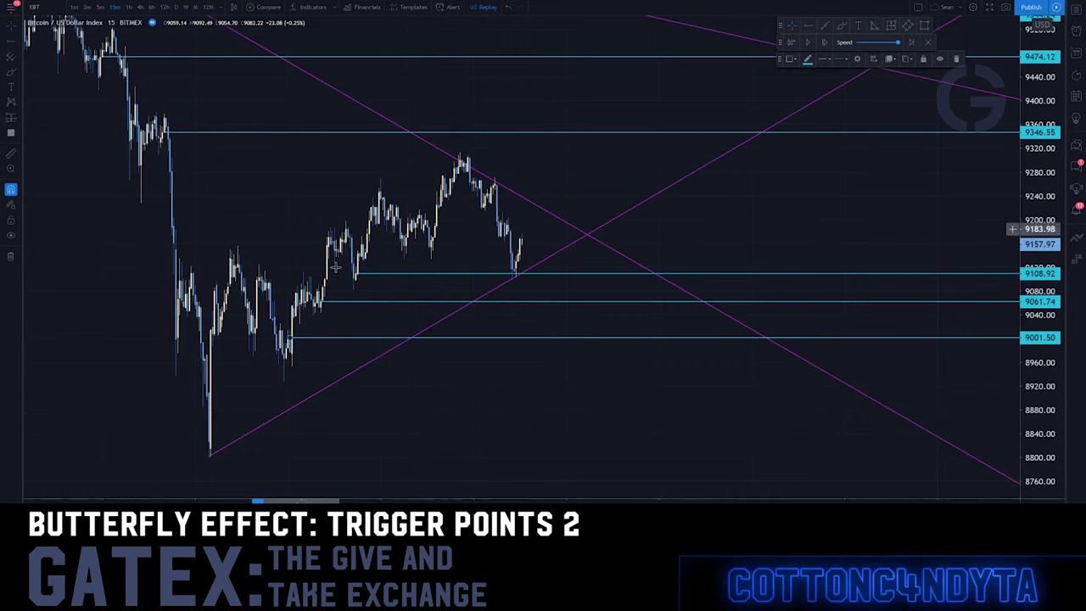
{"action": "left_click_drag", "start_coordinate": [357, 272], "coordinate": [519, 274]}
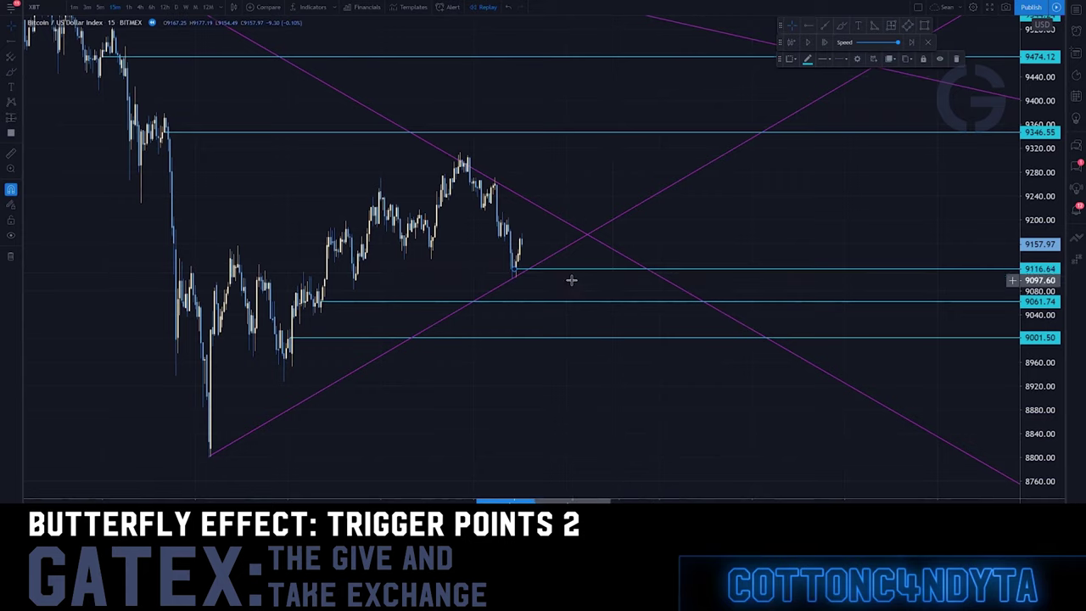
Step: Brush circles around the lower high, the rising trendline and the 9061.74 base, and arrows linking the two lows and leading away from the bounce
{"action": "left_click", "coordinate": [840, 30]}
{"action": "mouse_move", "coordinate": [531, 184]}
{"action": "left_mouse_down"}
{"action": "mouse_move", "coordinate": [492, 182]}
{"action": "mouse_move", "coordinate": [528, 176]}
{"action": "left_mouse_up"}
{"action": "left_click_drag", "start_coordinate": [492, 282], "coordinate": [489, 288]}
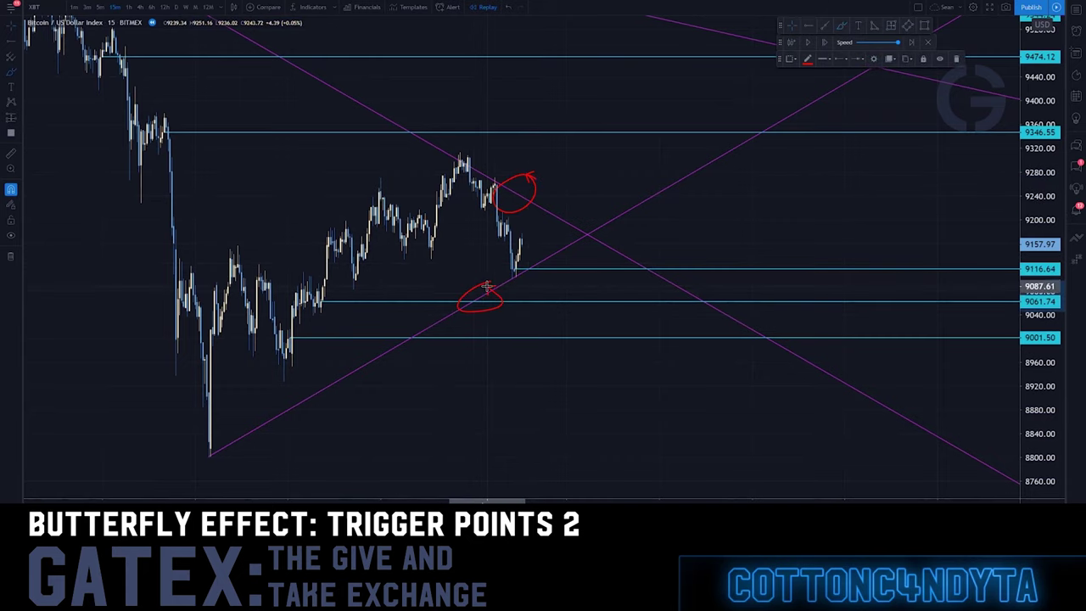
{"action": "mouse_move", "coordinate": [354, 271]}
{"action": "left_mouse_down"}
{"action": "mouse_move", "coordinate": [522, 272]}
{"action": "mouse_move", "coordinate": [553, 249]}
{"action": "mouse_move", "coordinate": [570, 254]}
{"action": "left_mouse_up"}
{"action": "left_click_drag", "start_coordinate": [318, 299], "coordinate": [333, 292]}
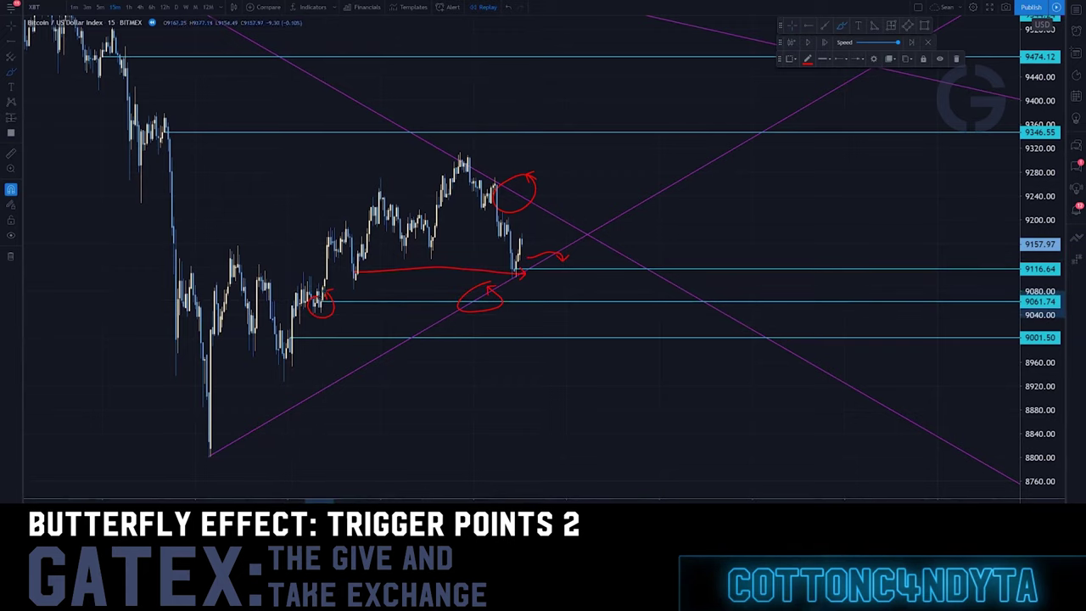
Step: Brush a falling arrow below the 9116.64 ray, try the rising trendline's second point at 9071.90, and undo both edits
{"action": "mouse_move", "coordinate": [560, 252]}
{"action": "left_mouse_down"}
{"action": "mouse_move", "coordinate": [589, 254]}
{"action": "mouse_move", "coordinate": [607, 295]}
{"action": "left_mouse_up"}
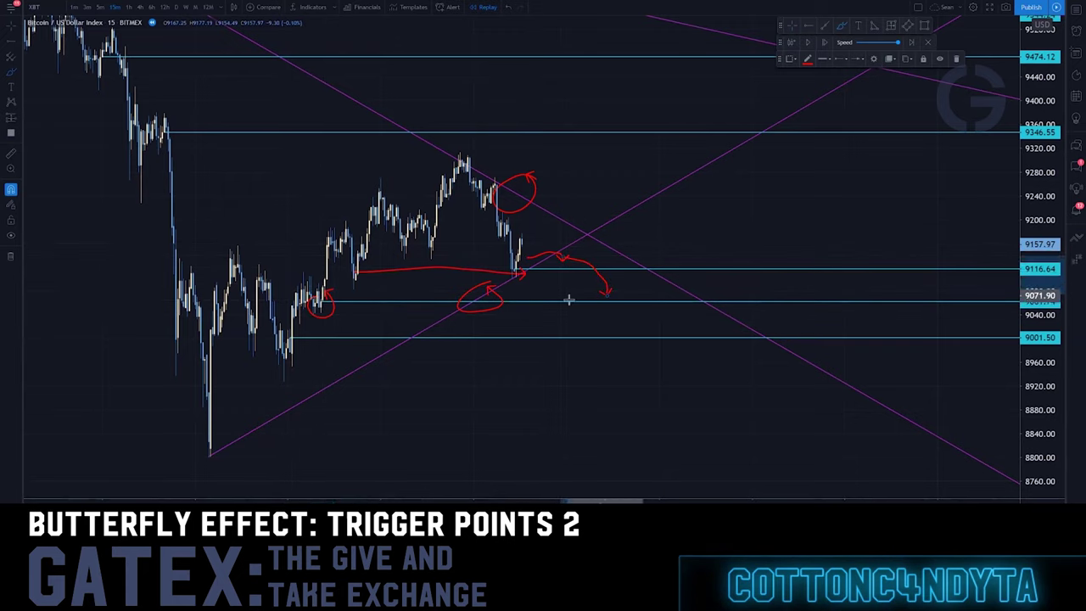
{"action": "left_click", "coordinate": [446, 318]}
{"action": "left_click_drag", "start_coordinate": [515, 281], "coordinate": [606, 294]}
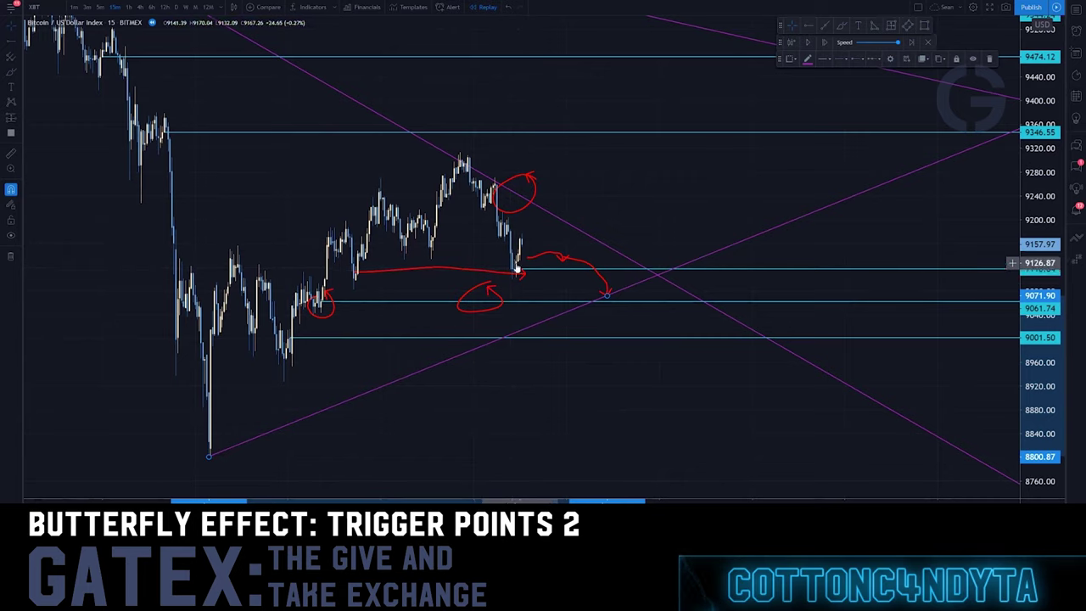
{"action": "key", "text": "ctrl+z"}
{"action": "key", "text": "ctrl+z"}
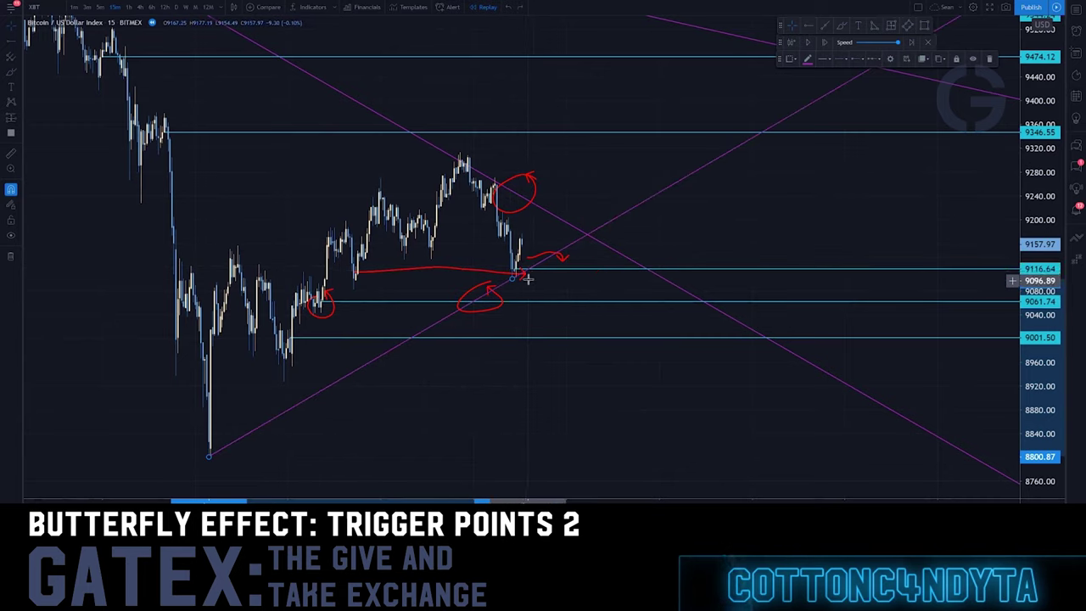
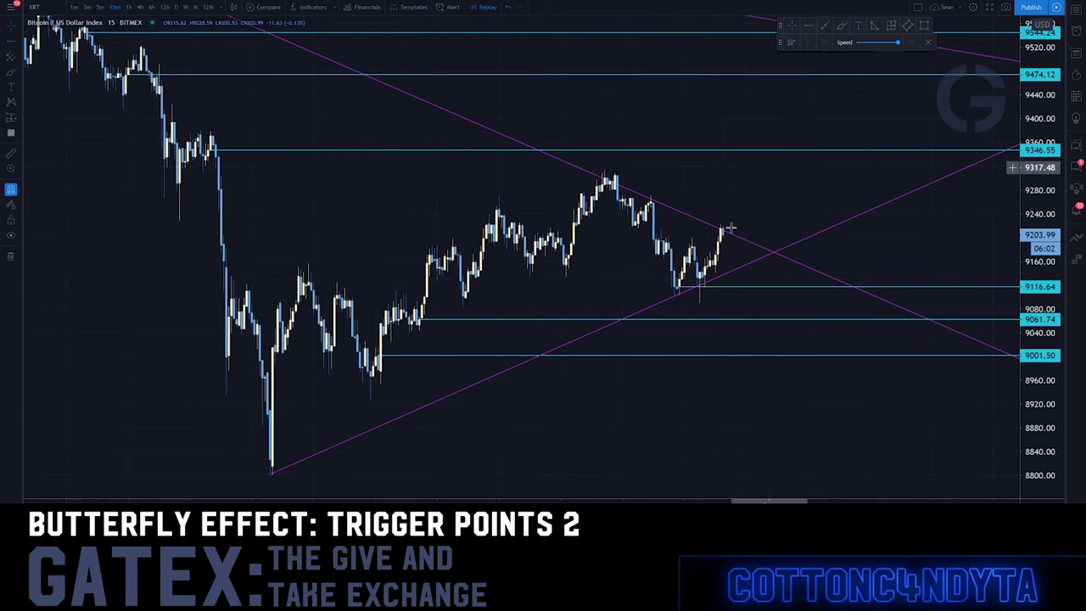
Step: Select the rising trendline beneath the latest candles on the current 15-minute chart
{"action": "scroll", "coordinate": [595, 306], "scroll_direction": "up", "scroll_amount": 2}
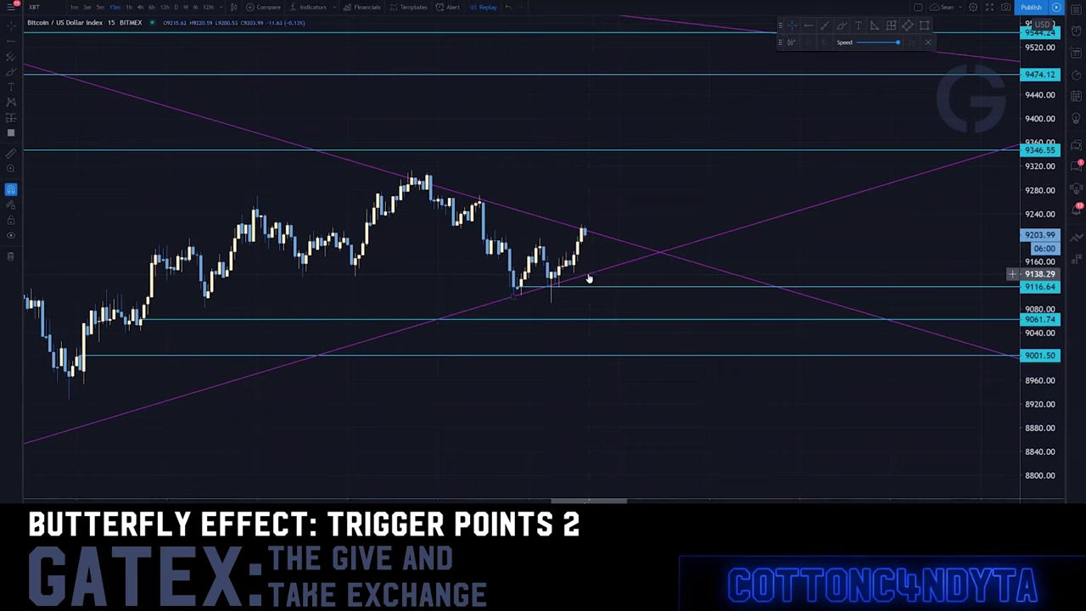
{"action": "left_click", "coordinate": [588, 278]}
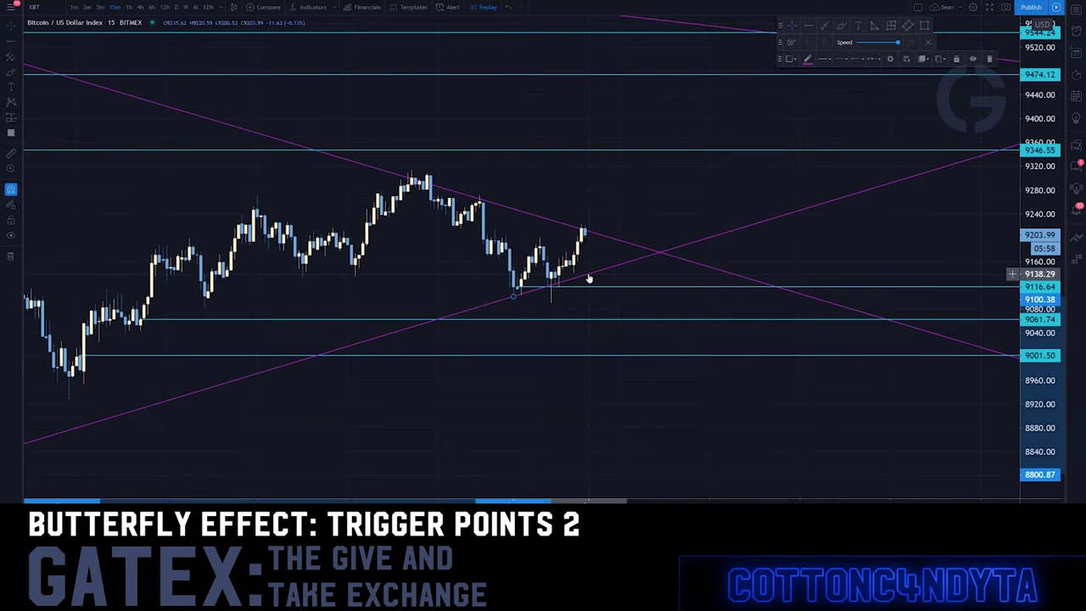
Step: Place a horizontal ray at 9220.64 and move the 9116.64 ray to 9108.92 at the earlier swing low
{"action": "scroll", "coordinate": [585, 268], "scroll_direction": "down", "scroll_amount": 2}
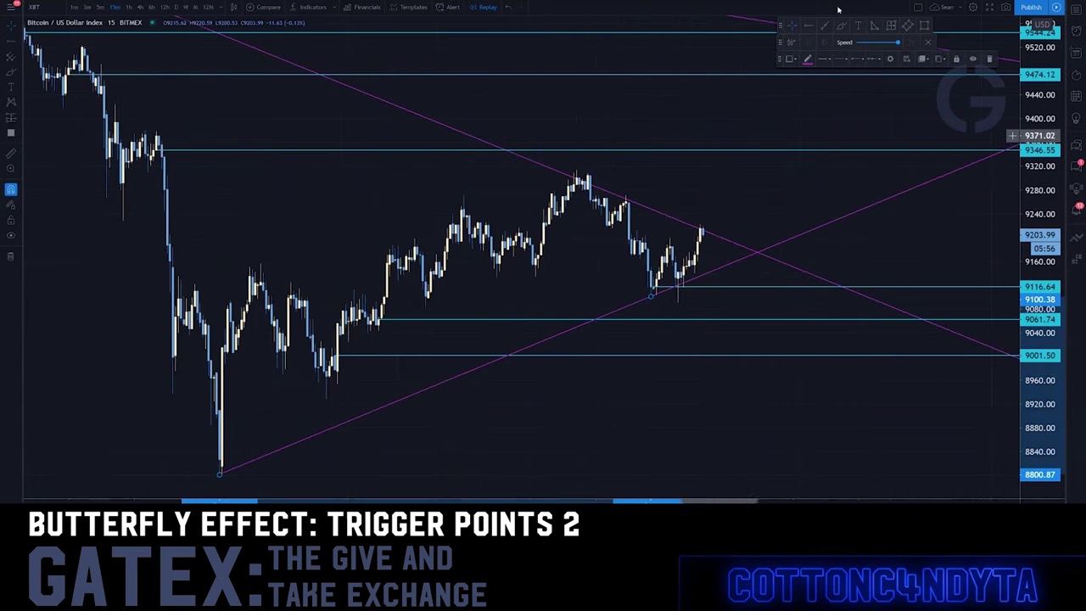
{"action": "left_click", "coordinate": [808, 29]}
{"action": "left_click", "coordinate": [608, 224]}
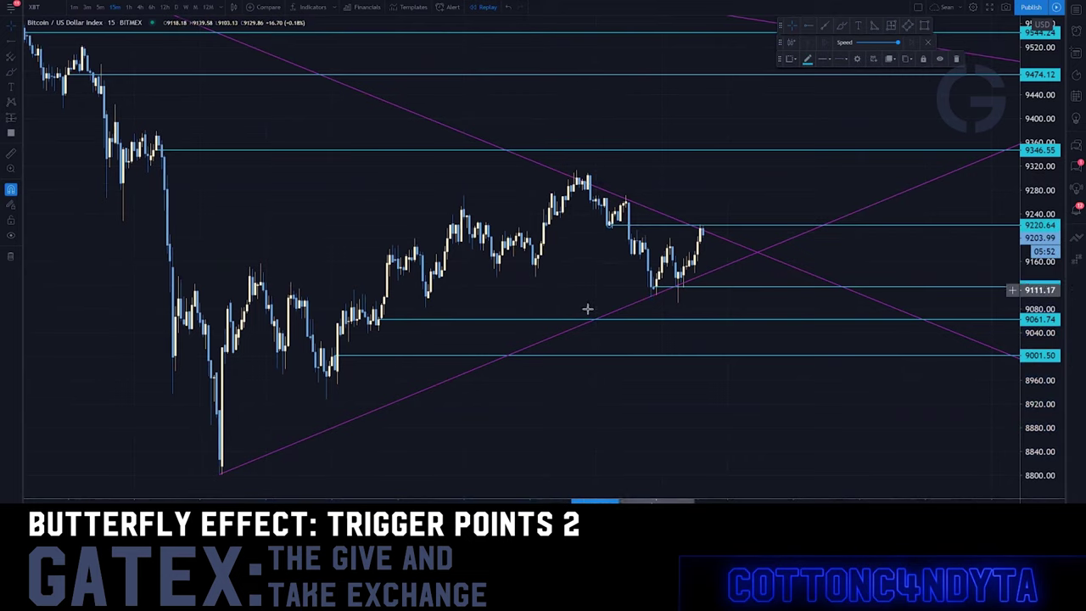
{"action": "left_click_drag", "start_coordinate": [654, 289], "coordinate": [428, 291]}
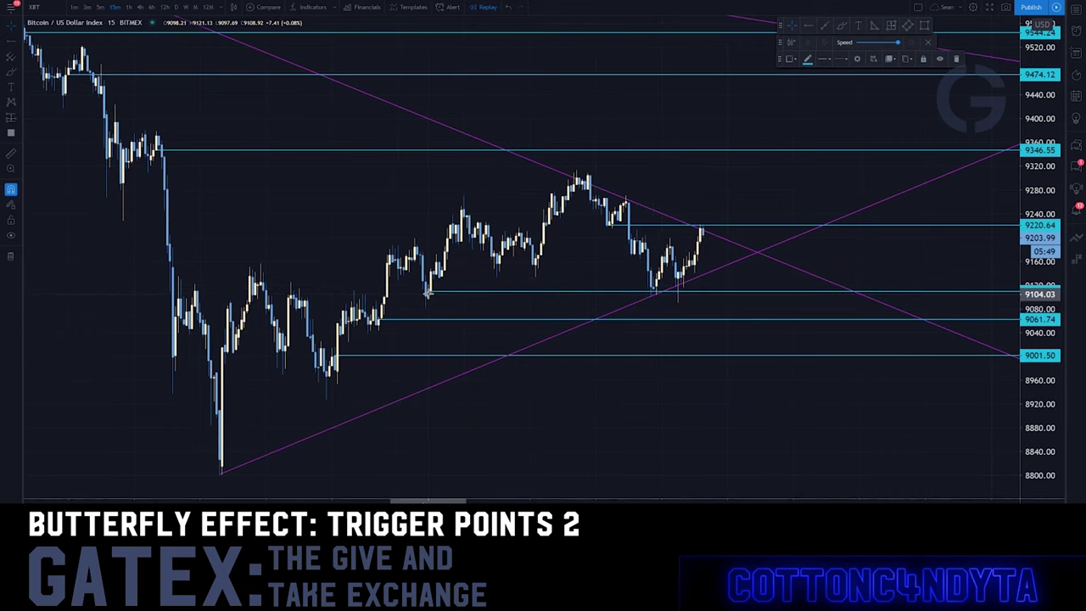
Step: Measure the price range between the 9108.92 and 9220.64 rays around the latest candles
{"action": "left_click", "coordinate": [11, 152]}
{"action": "left_click", "coordinate": [646, 291]}
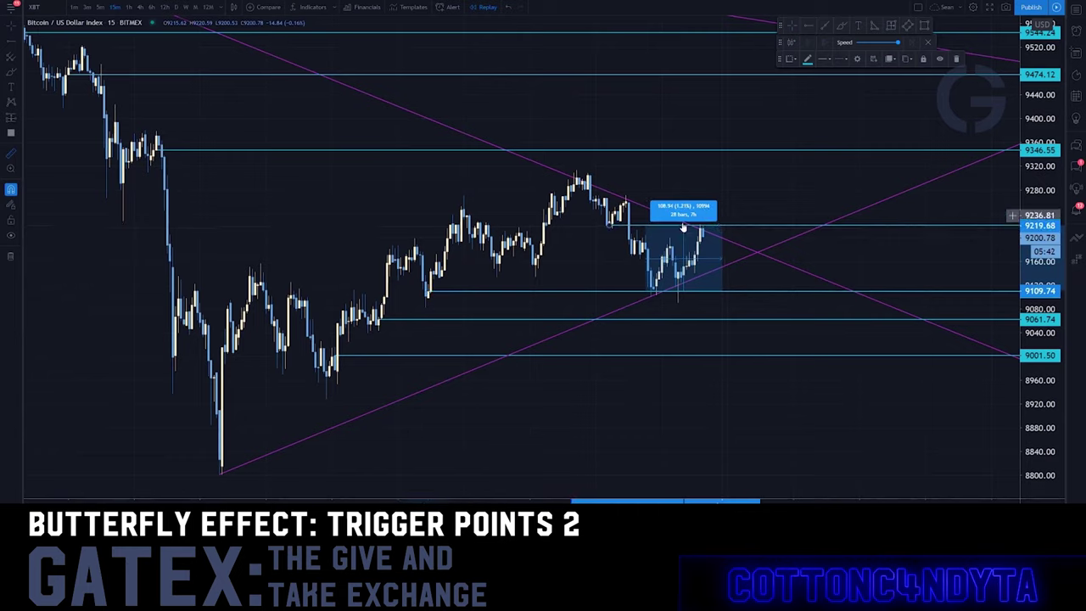
{"action": "left_click", "coordinate": [683, 228]}
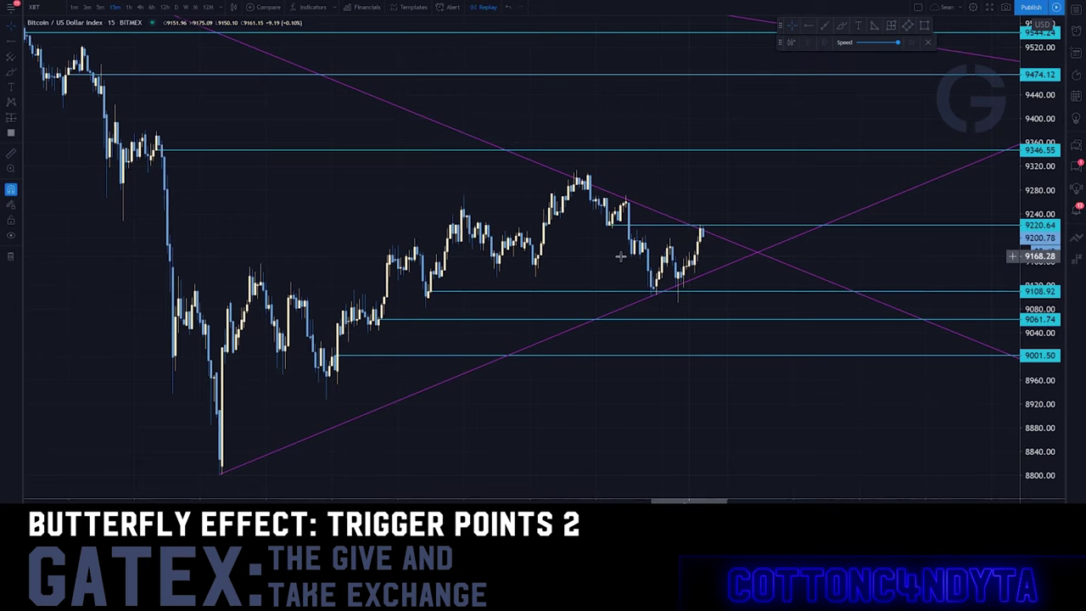
Step: Move the 9108.92 ray to 9161.31 at the latest candles, and place new rays at 9108.92 on the earlier low and at 9194.74
{"action": "left_click_drag", "start_coordinate": [633, 291], "coordinate": [689, 261]}
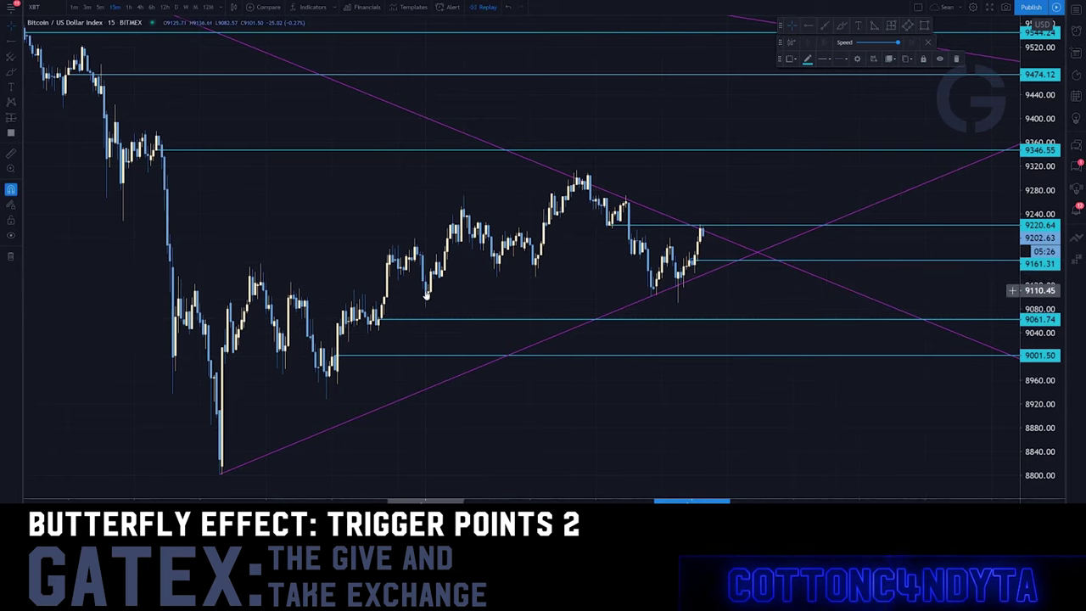
{"action": "left_click", "coordinate": [428, 290]}
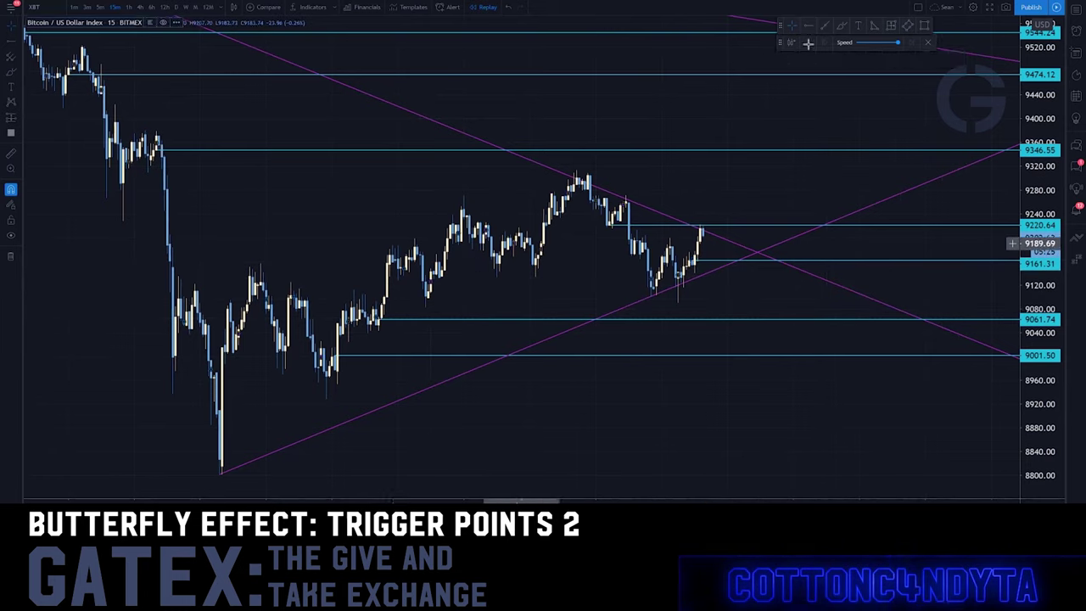
{"action": "left_click", "coordinate": [428, 290]}
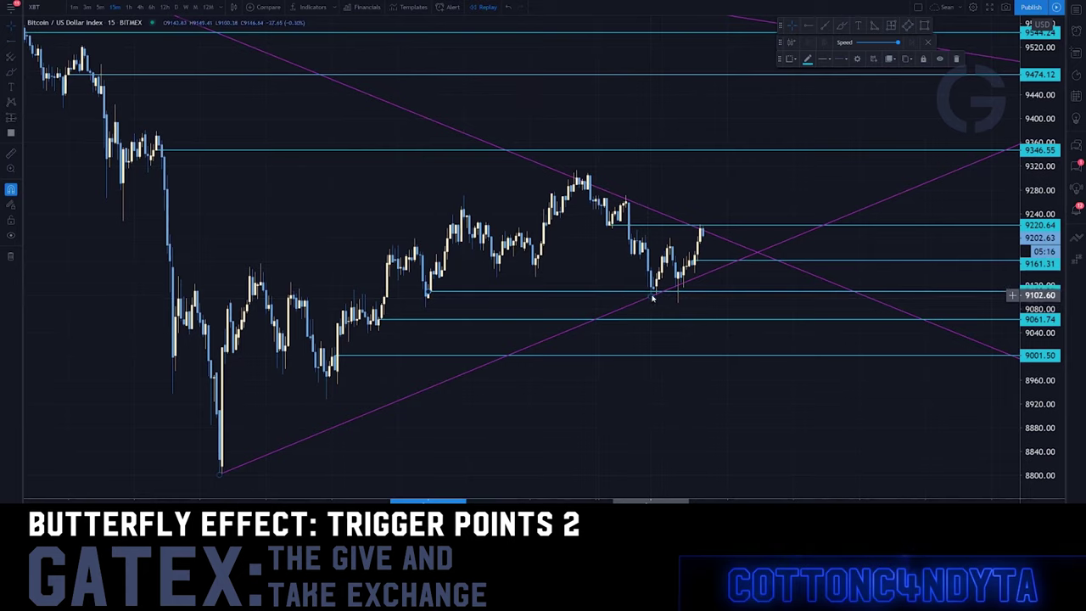
{"action": "left_click", "coordinate": [718, 118]}
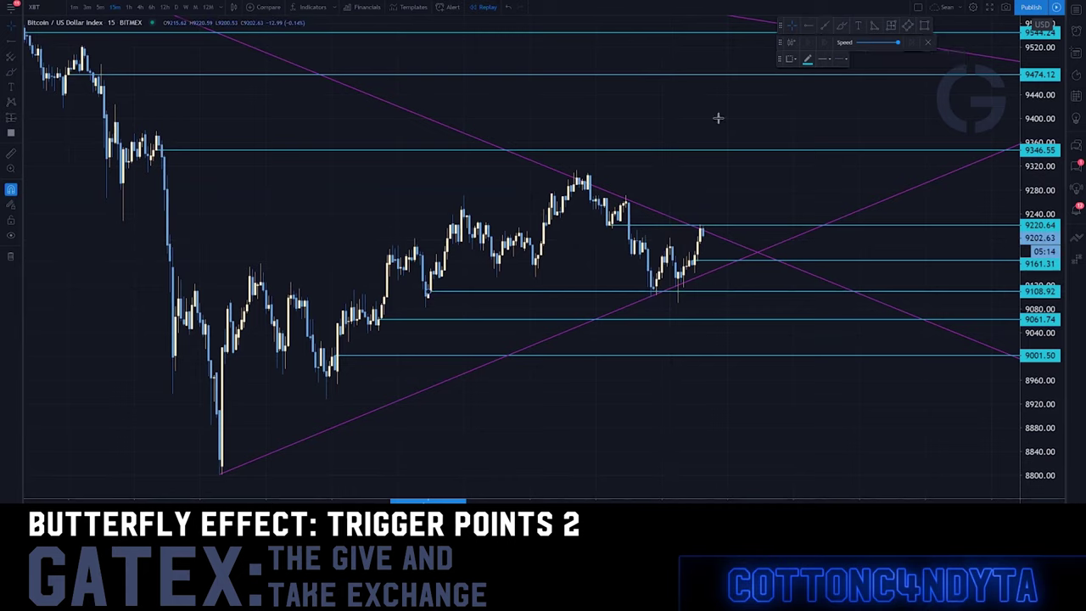
{"action": "left_click", "coordinate": [636, 242]}
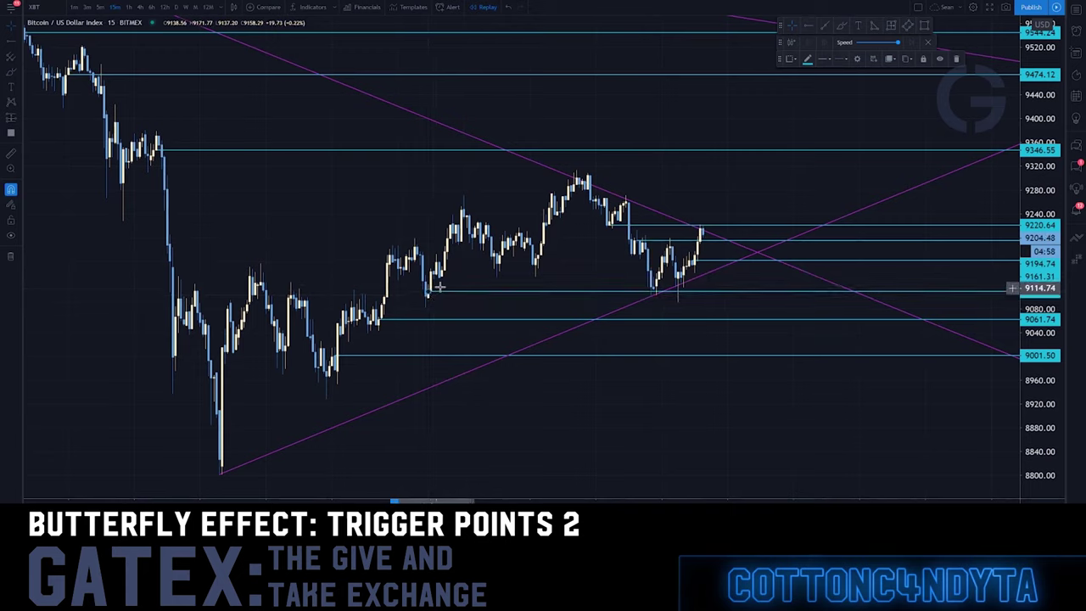
{"action": "left_click", "coordinate": [436, 289]}
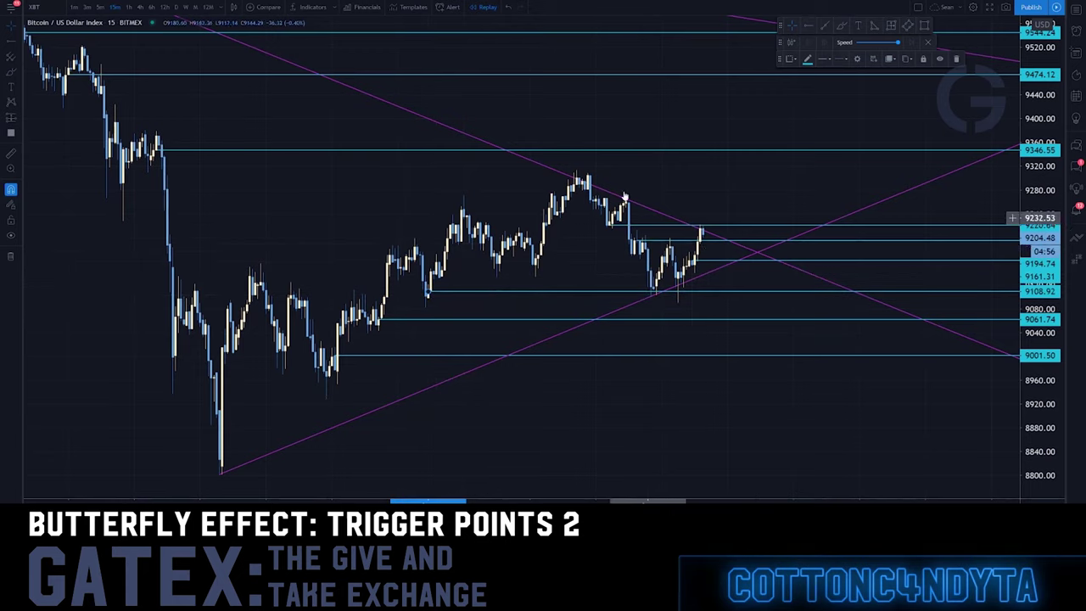
Step: Switch the chart to the 1-hour timeframe
{"action": "left_click_drag", "start_coordinate": [228, 237], "coordinate": [454, 367]}
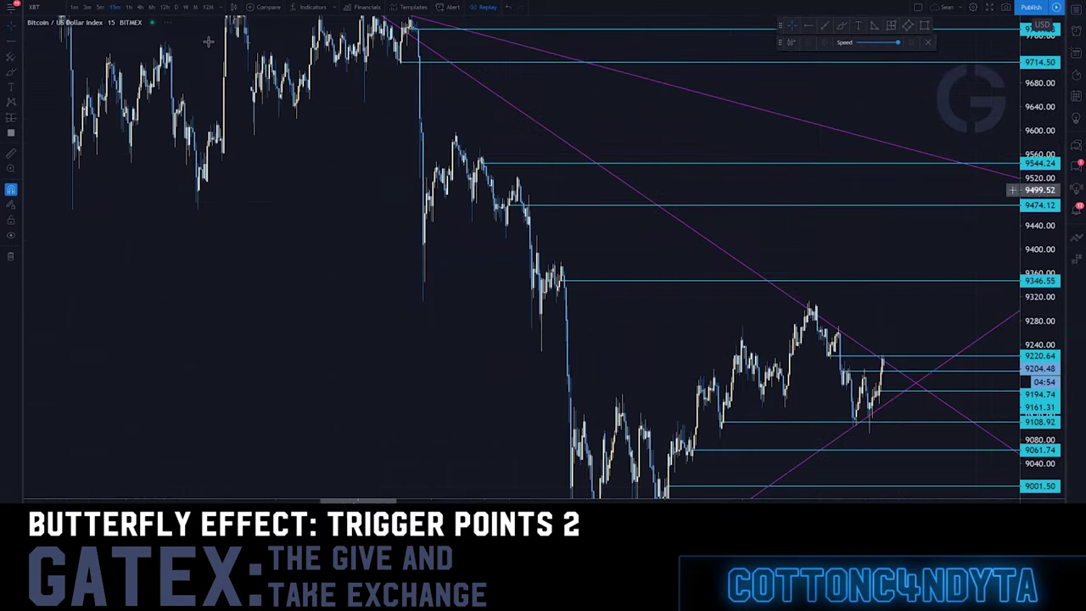
{"action": "left_click", "coordinate": [130, 8]}
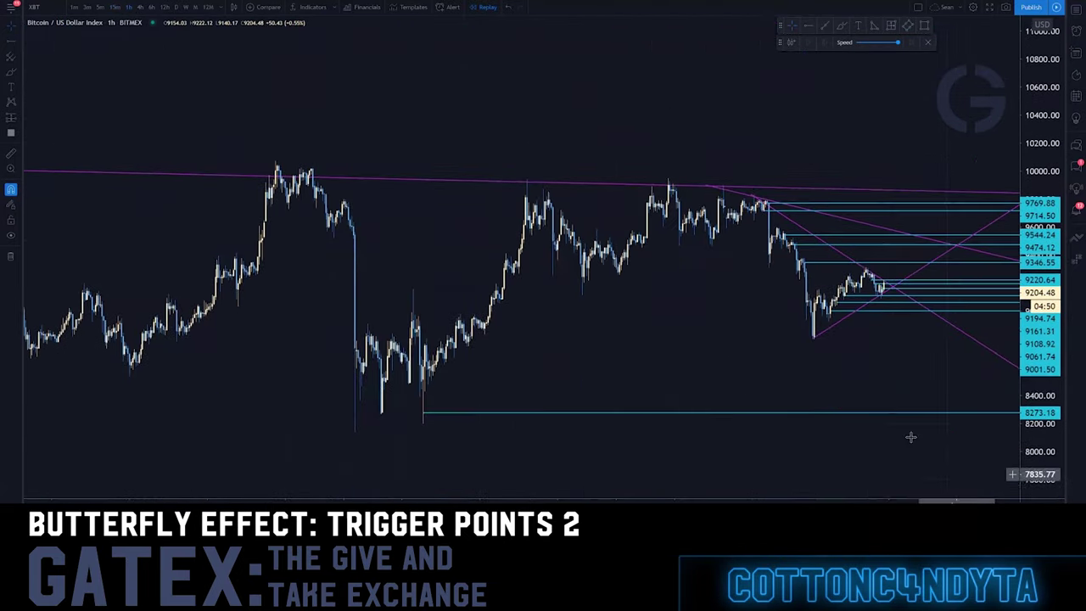
{"action": "scroll", "coordinate": [650, 313], "scroll_direction": "up", "scroll_amount": 2}
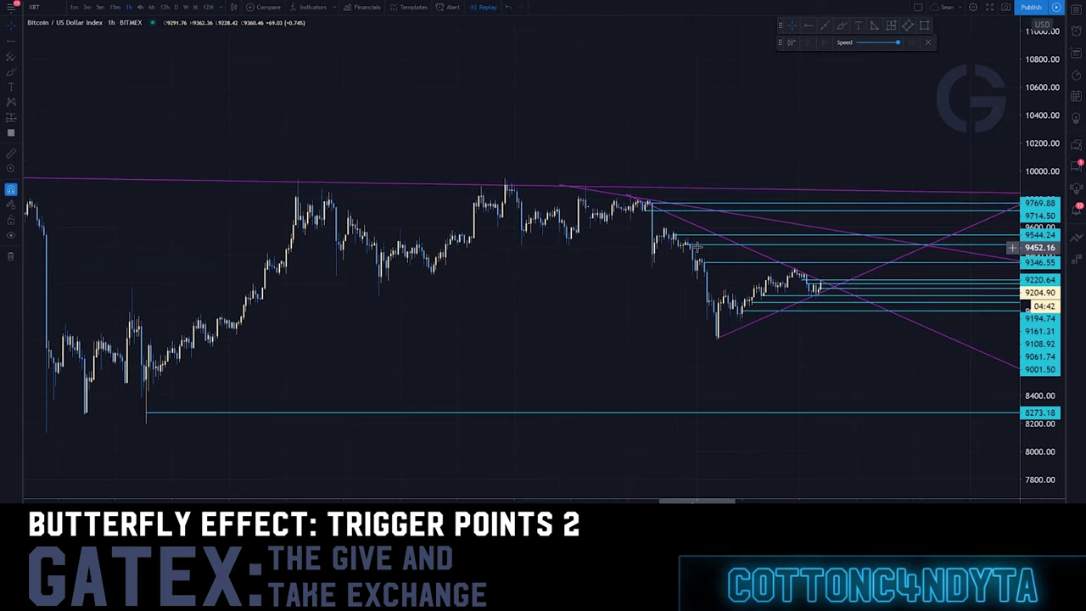
Step: Brush red strokes over the highs near the 9769.88 ray and a wavy falling arrow from the latest candles
{"action": "mouse_move", "coordinate": [619, 192]}
{"action": "left_mouse_down"}
{"action": "mouse_move", "coordinate": [597, 231]}
{"action": "mouse_move", "coordinate": [585, 217]}
{"action": "mouse_move", "coordinate": [669, 211]}
{"action": "left_mouse_up"}
{"action": "left_click", "coordinate": [845, 26]}
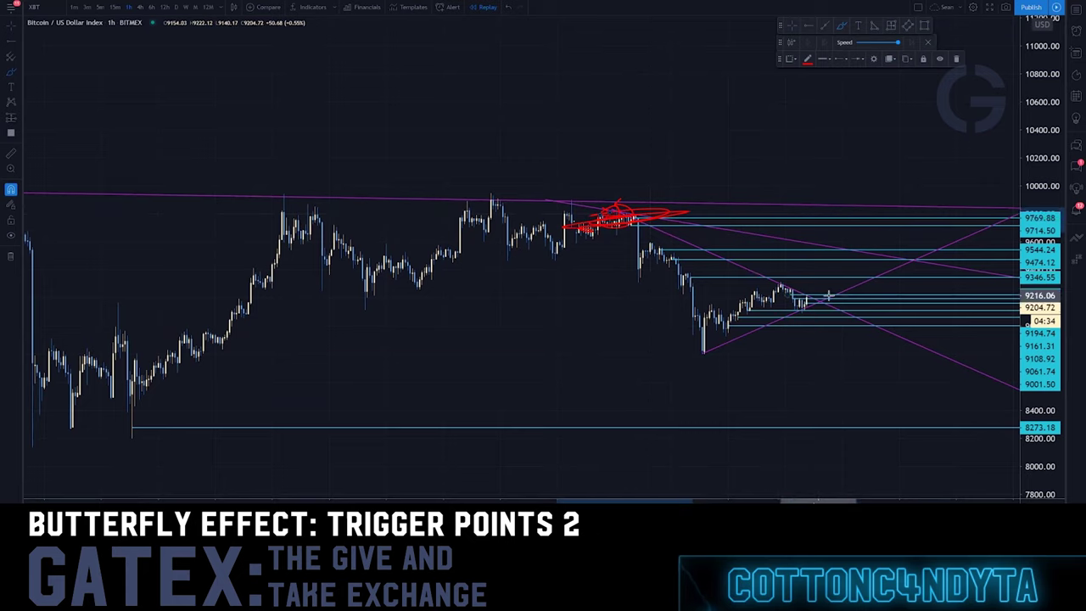
{"action": "mouse_move", "coordinate": [806, 295]}
{"action": "left_mouse_down"}
{"action": "mouse_move", "coordinate": [834, 326]}
{"action": "mouse_move", "coordinate": [877, 331]}
{"action": "mouse_move", "coordinate": [994, 382]}
{"action": "left_mouse_up"}
Step: Brush a horizontal stroke and crossing arrows on the falling trendline around 6000, and circle the marked highs
{"action": "scroll", "coordinate": [1001, 407], "scroll_direction": "down", "scroll_amount": 6}
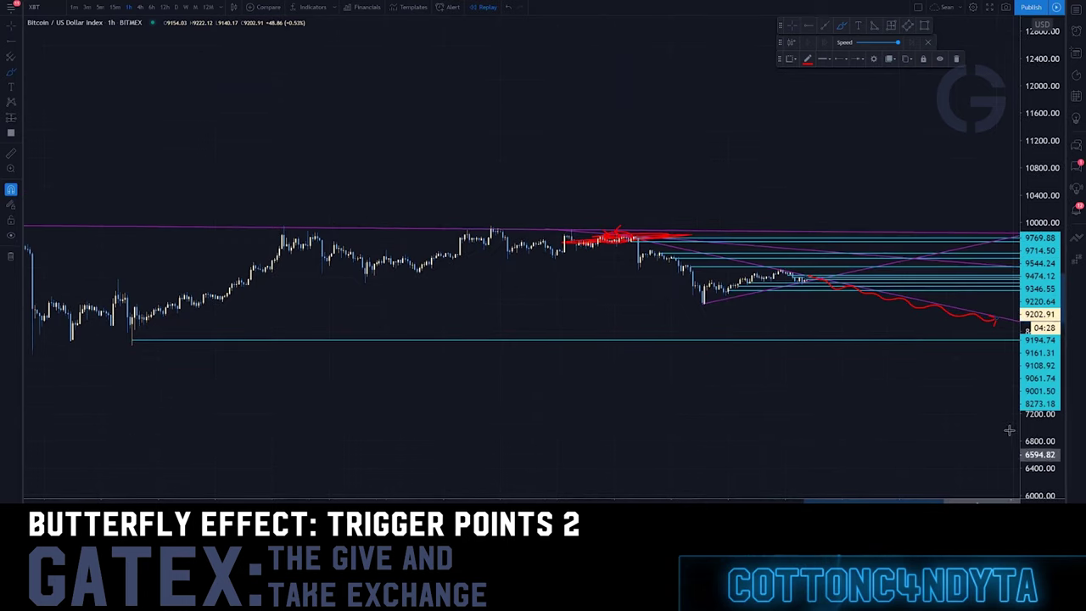
{"action": "left_click_drag", "start_coordinate": [977, 396], "coordinate": [424, 291]}
{"action": "left_click", "coordinate": [641, 390]}
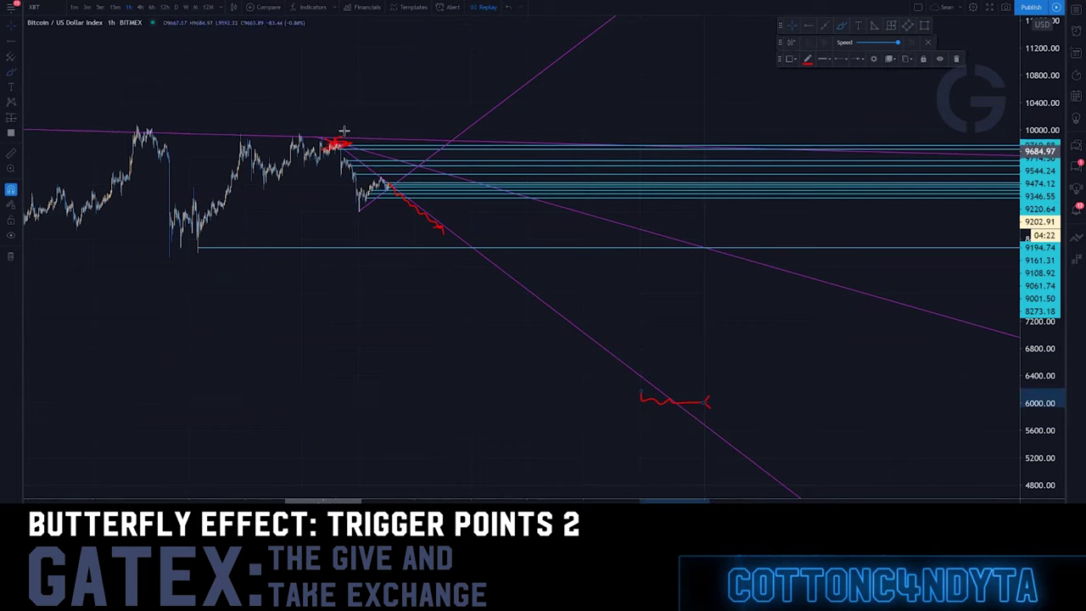
{"action": "mouse_move", "coordinate": [344, 131]}
{"action": "left_mouse_down"}
{"action": "mouse_move", "coordinate": [365, 136]}
{"action": "mouse_move", "coordinate": [346, 128]}
{"action": "left_mouse_up"}
{"action": "left_click_drag", "start_coordinate": [677, 368], "coordinate": [667, 433]}
{"action": "left_click_drag", "start_coordinate": [657, 383], "coordinate": [720, 409]}
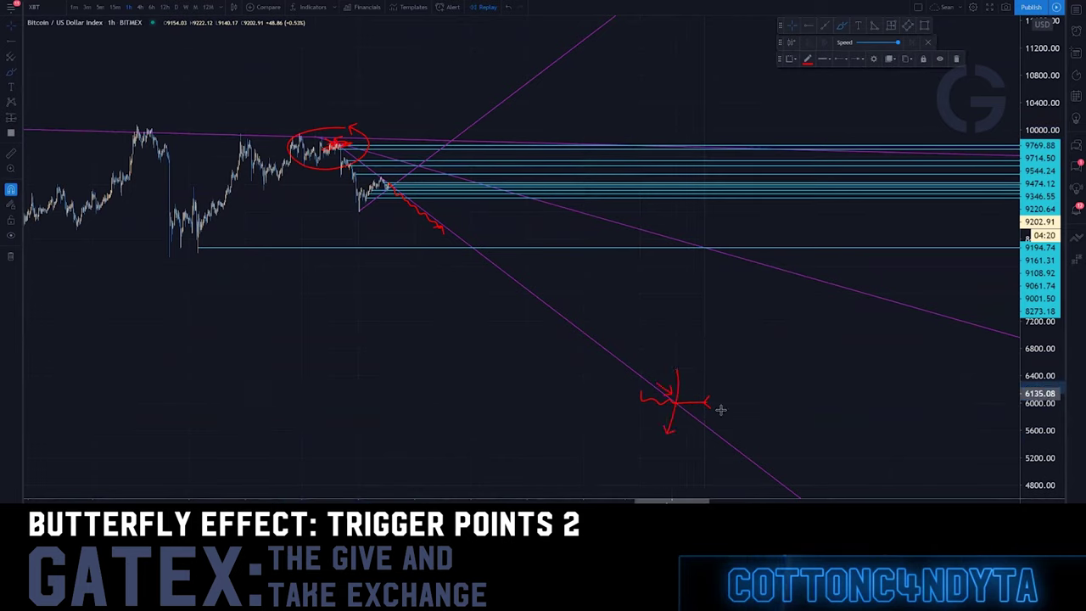
Step: Undo all the red brush strokes on the 1-hour chart
{"action": "key", "text": "ctrl+z"}
{"action": "key", "text": "ctrl+z"}
{"action": "key", "text": "ctrl+z"}
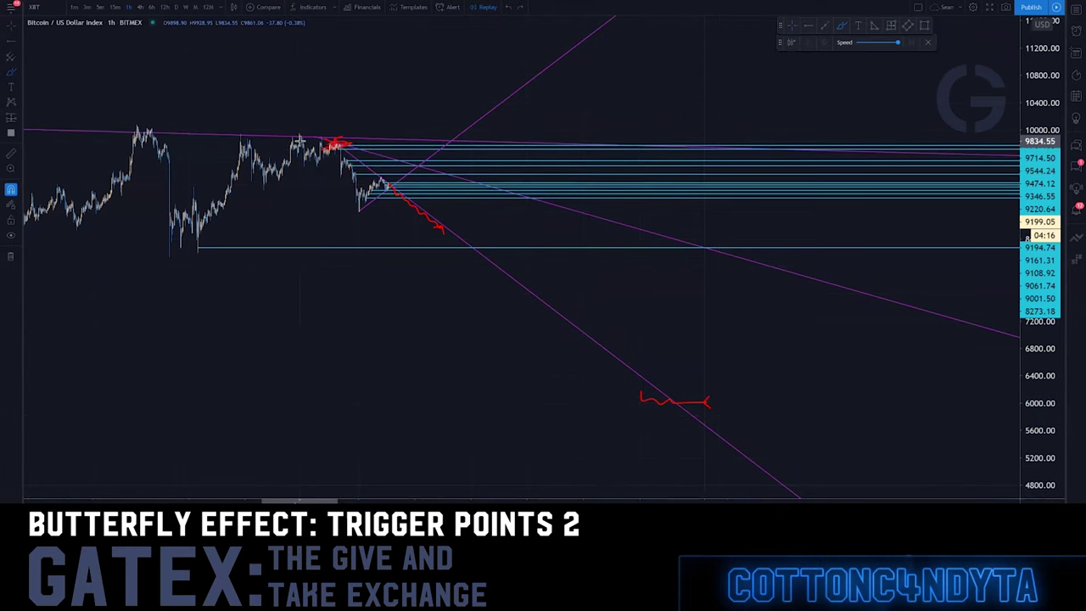
{"action": "key", "text": "ctrl+z"}
{"action": "key", "text": "ctrl+z"}
{"action": "key", "text": "ctrl+z"}
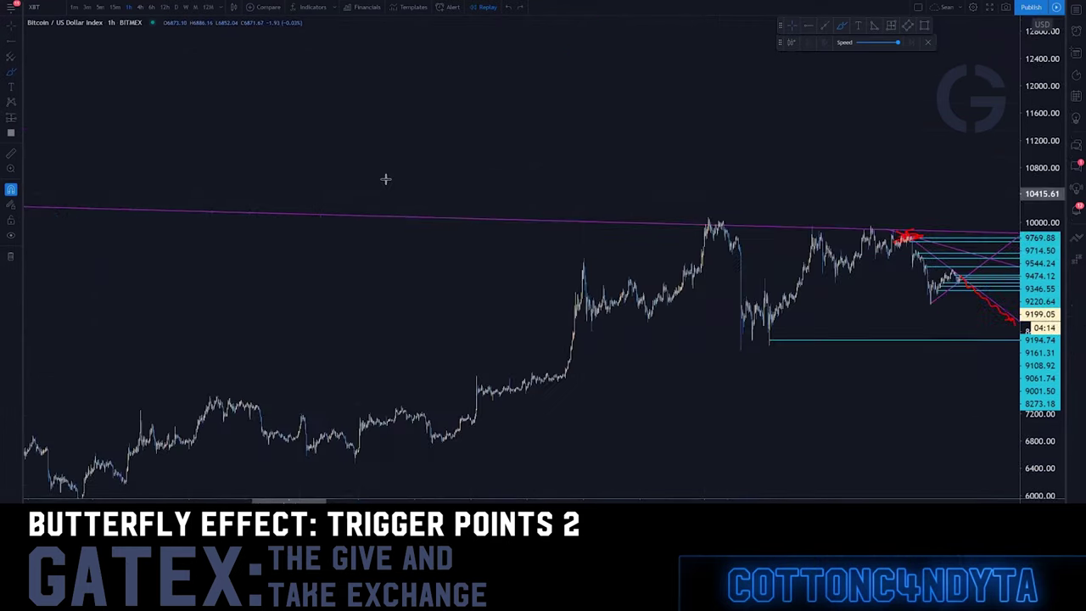
{"action": "key", "text": "ctrl+z"}
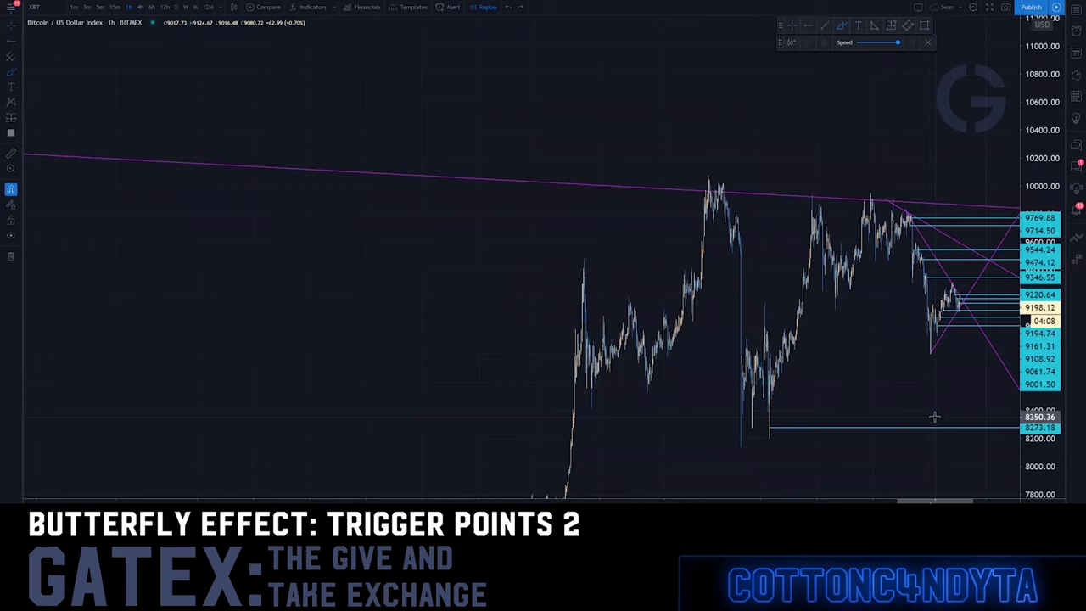
Step: Brush a red circle around the small base at the 9108.92 ray
{"action": "scroll", "coordinate": [934, 417], "scroll_direction": "up", "scroll_amount": 3}
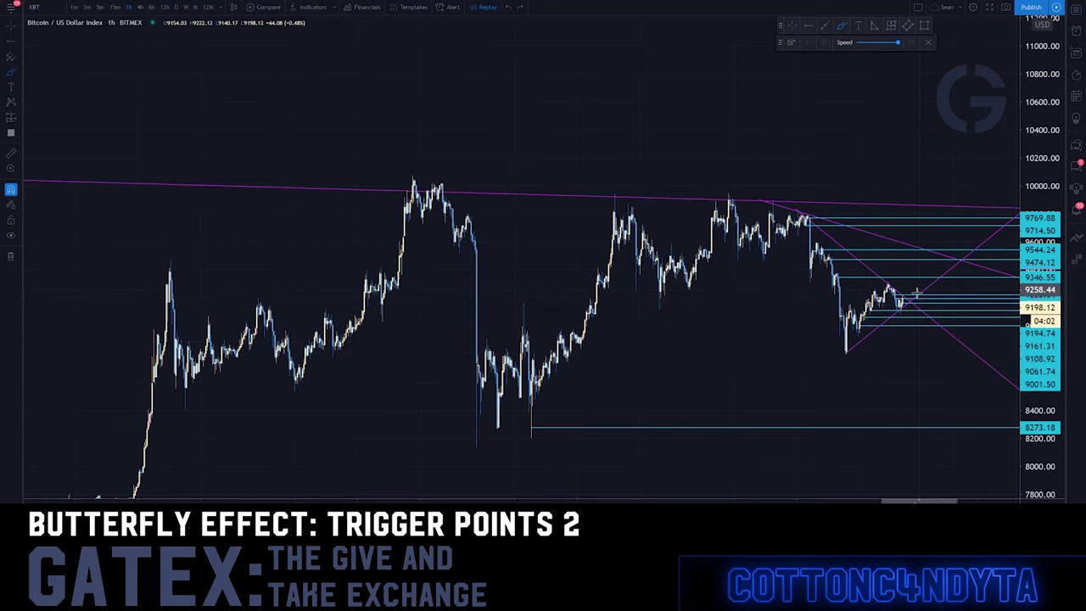
{"action": "scroll", "coordinate": [904, 270], "scroll_direction": "up", "scroll_amount": 2}
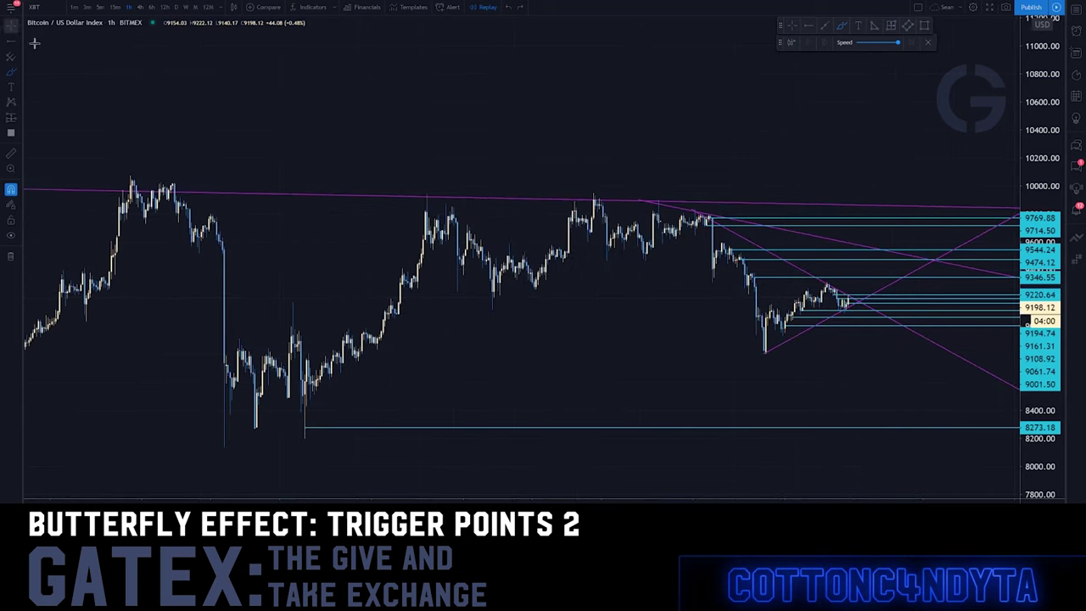
{"action": "left_click_drag", "start_coordinate": [712, 338], "coordinate": [605, 376]}
{"action": "left_click_drag", "start_coordinate": [763, 427], "coordinate": [642, 388]}
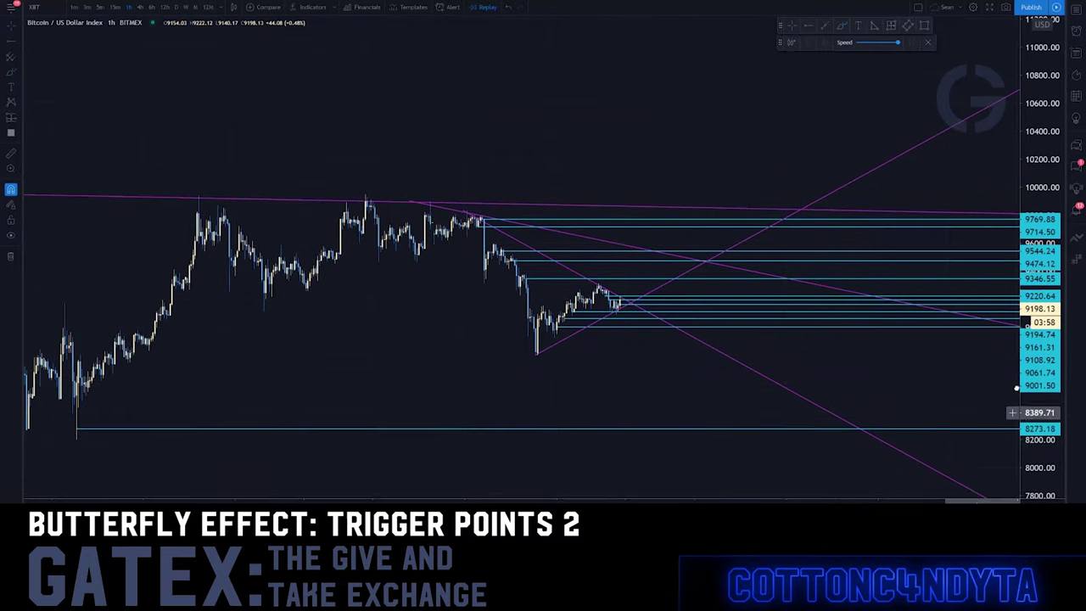
{"action": "left_click_drag", "start_coordinate": [984, 414], "coordinate": [950, 381]}
{"action": "left_click_drag", "start_coordinate": [1039, 449], "coordinate": [1039, 356]}
{"action": "scroll", "coordinate": [690, 344], "scroll_direction": "up", "scroll_amount": 4}
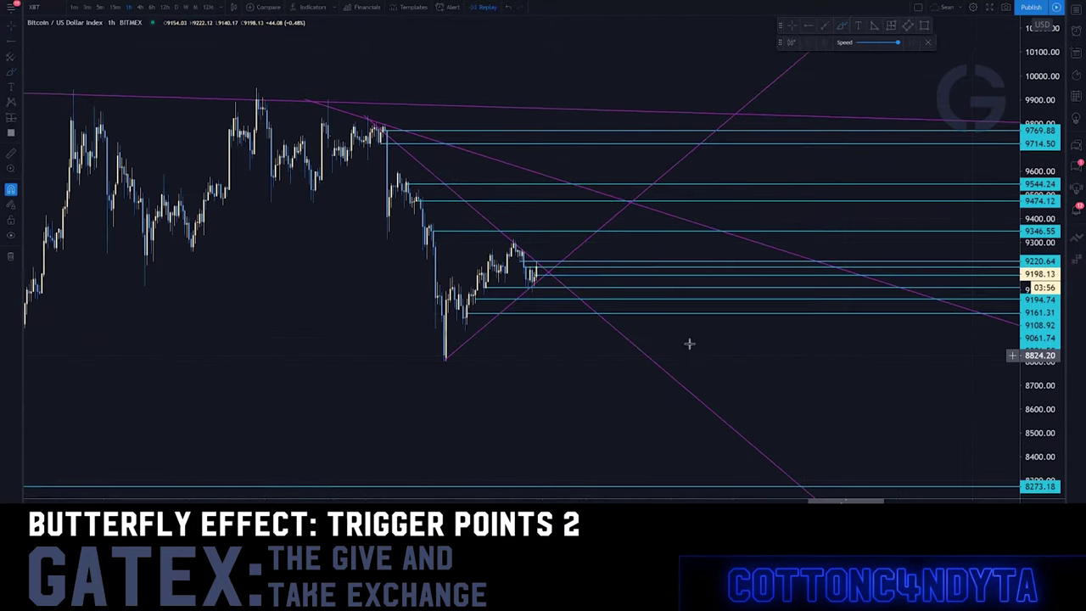
{"action": "left_click_drag", "start_coordinate": [307, 392], "coordinate": [419, 408]}
{"action": "left_click", "coordinate": [842, 27]}
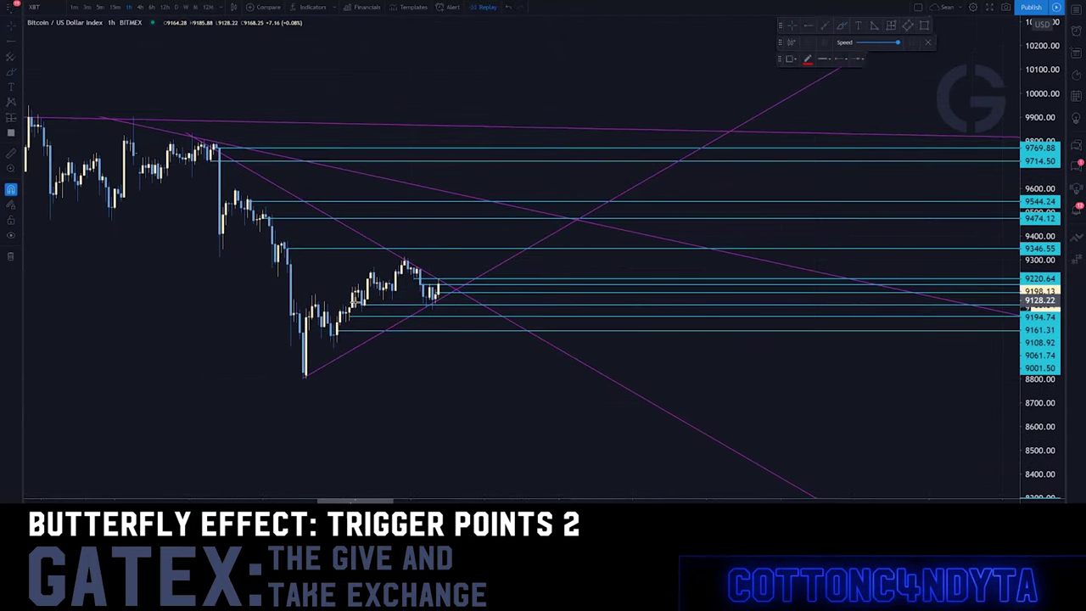
{"action": "left_click_drag", "start_coordinate": [360, 292], "coordinate": [363, 297]}
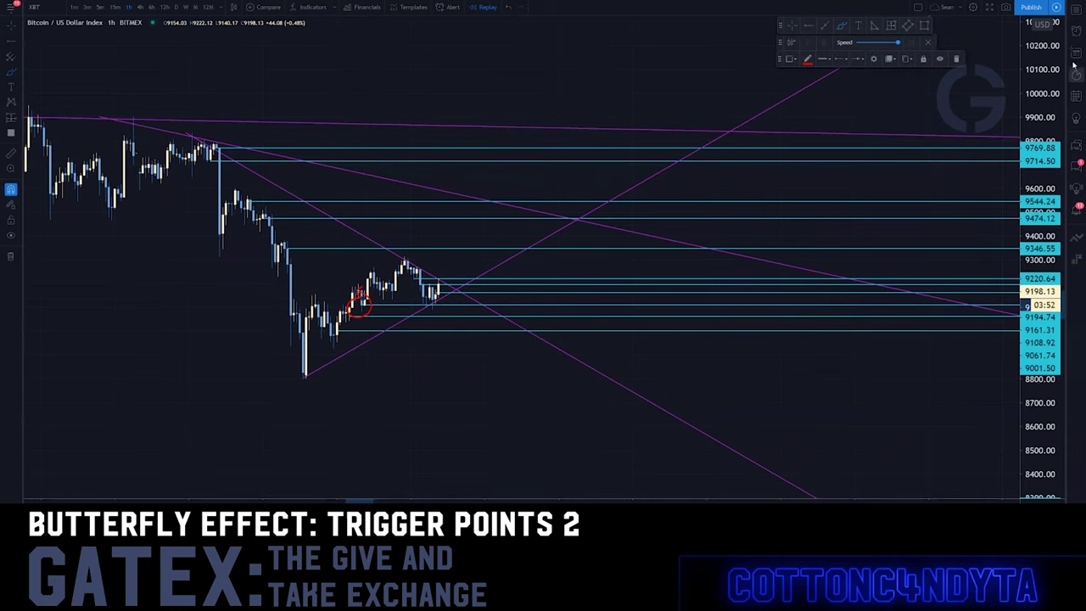
Step: Brush a circle with an arrow above the rising trendline near 12000, and undo the red brush marks
{"action": "left_click_drag", "start_coordinate": [1059, 89], "coordinate": [1039, 449]}
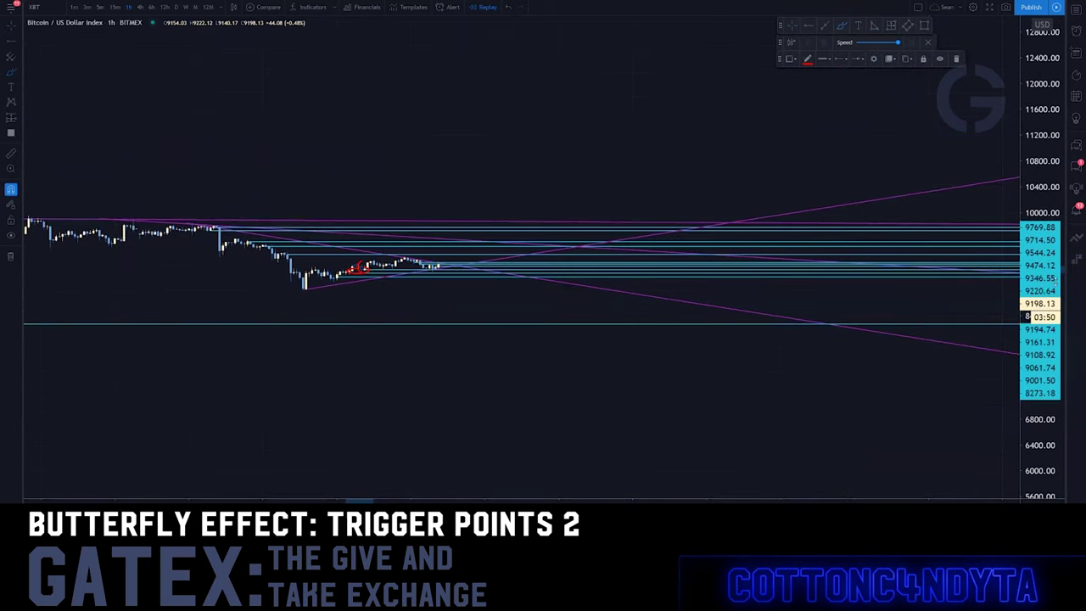
{"action": "left_click_drag", "start_coordinate": [1054, 281], "coordinate": [1052, 405]}
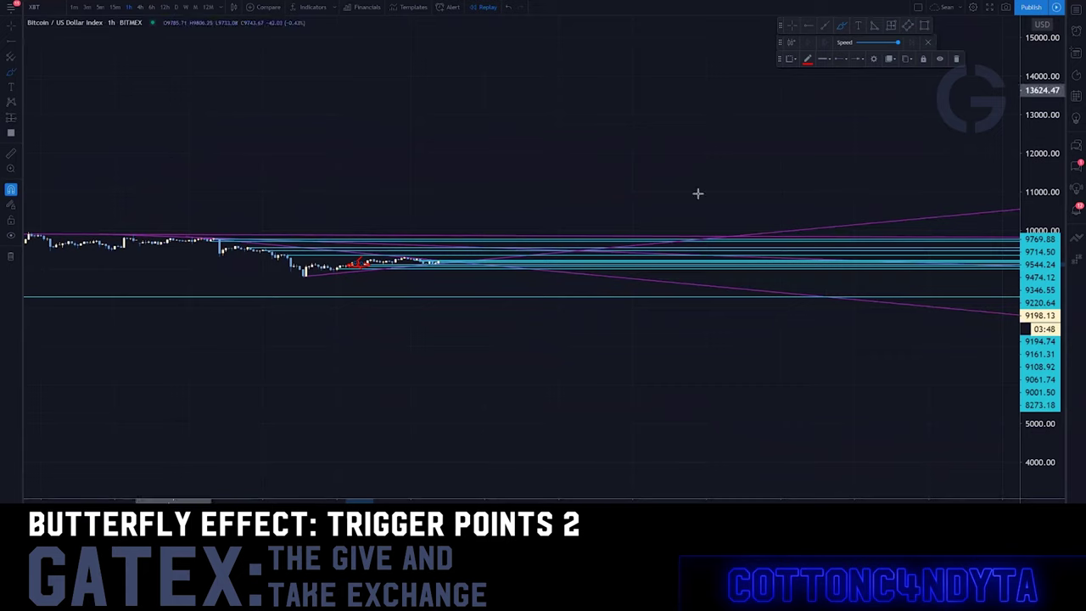
{"action": "left_click_drag", "start_coordinate": [721, 187], "coordinate": [316, 253]}
{"action": "left_click", "coordinate": [838, 26]}
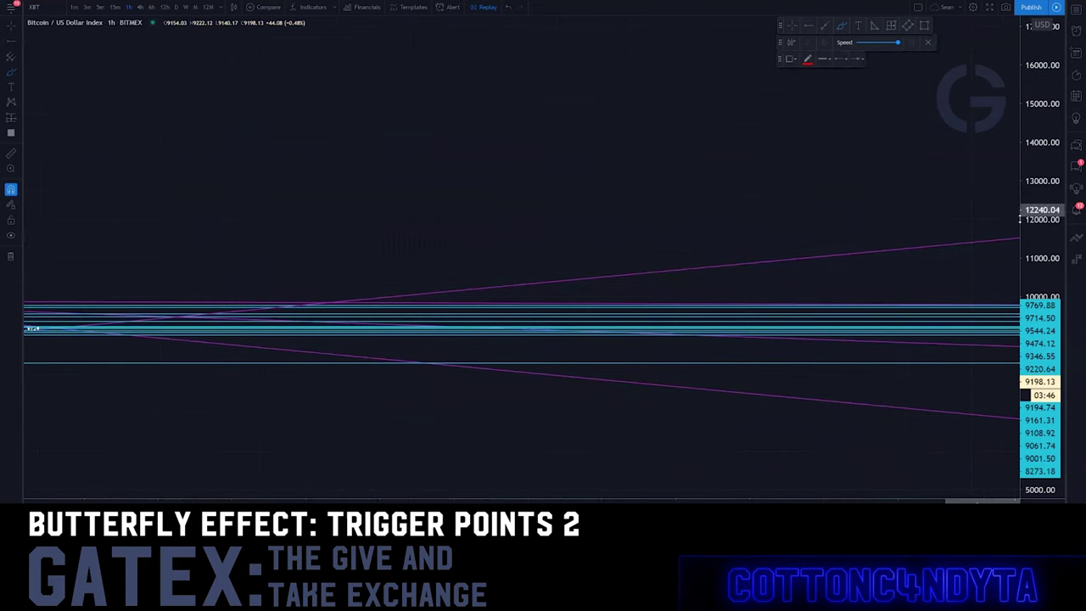
{"action": "mouse_move", "coordinate": [1001, 218]}
{"action": "left_mouse_down"}
{"action": "mouse_move", "coordinate": [974, 243]}
{"action": "mouse_move", "coordinate": [999, 221]}
{"action": "left_mouse_up"}
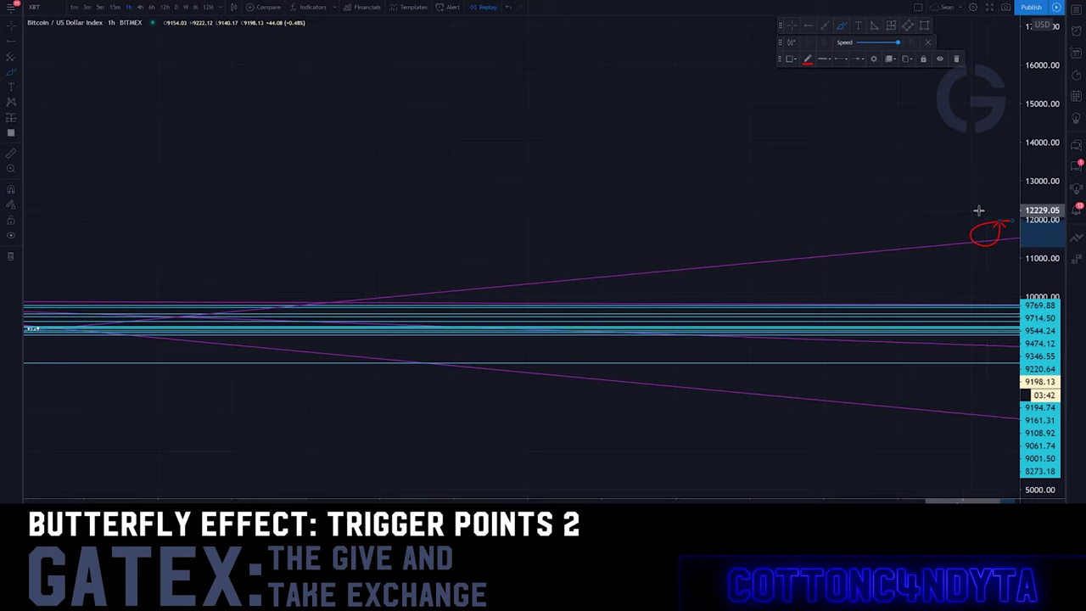
{"action": "scroll", "coordinate": [503, 298], "scroll_direction": "down", "scroll_amount": 5}
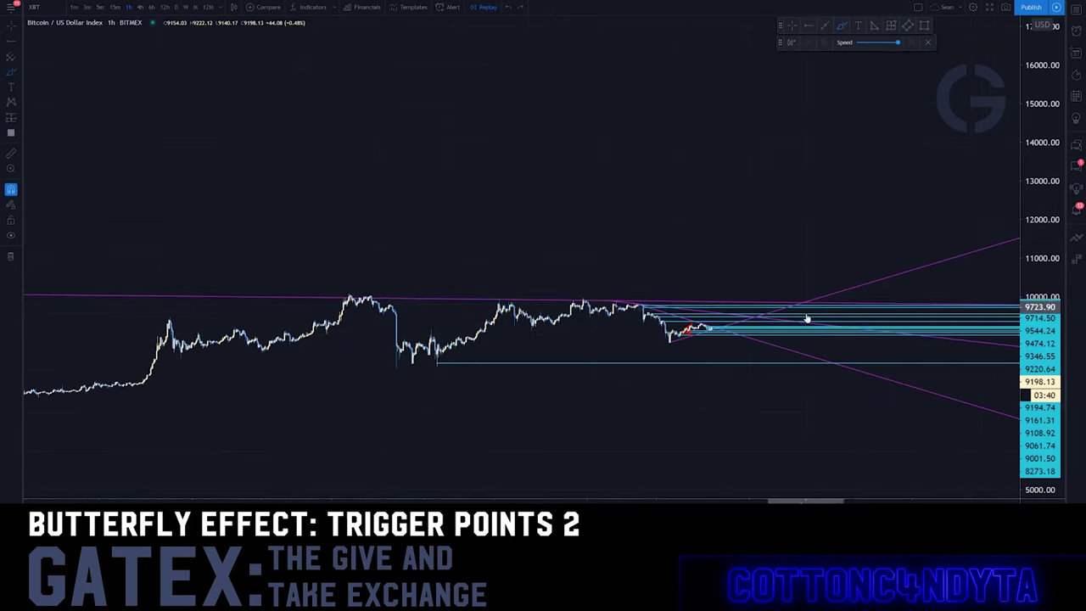
{"action": "scroll", "coordinate": [806, 314], "scroll_direction": "up", "scroll_amount": 5}
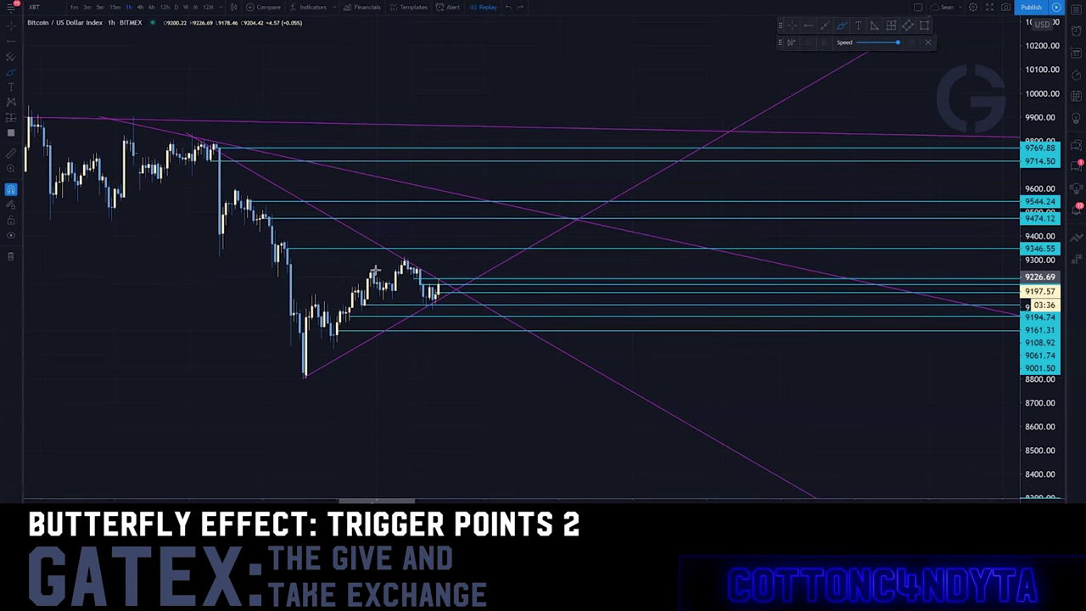
Step: View the levels on the 12-hour chart and return to the latest candles on the 1-hour chart
{"action": "left_click", "coordinate": [165, 8]}
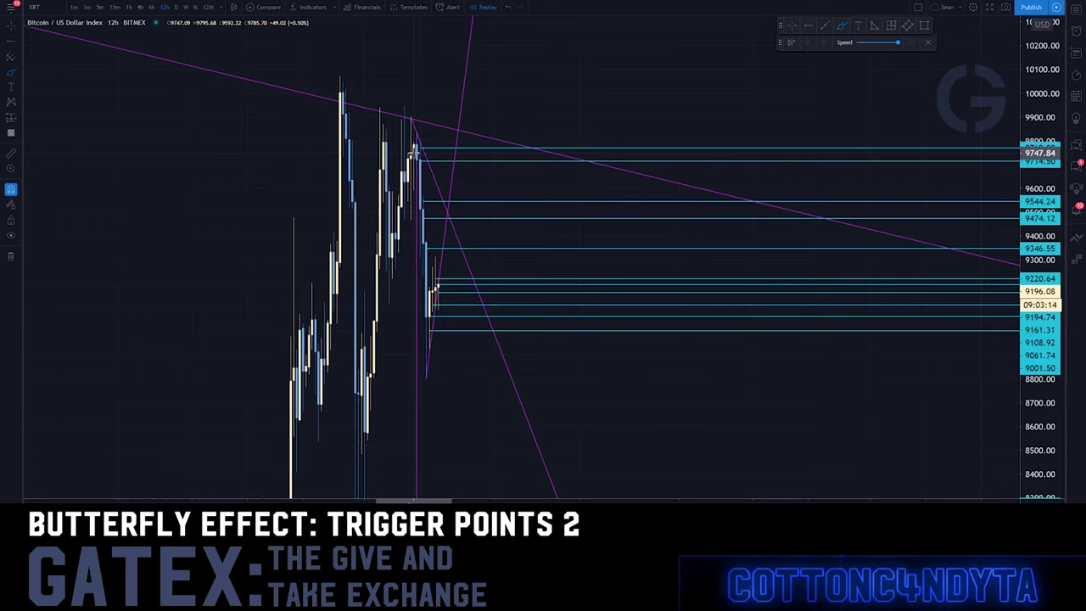
{"action": "left_click", "coordinate": [127, 7]}
{"action": "scroll", "coordinate": [812, 296], "scroll_direction": "up", "scroll_amount": 5}
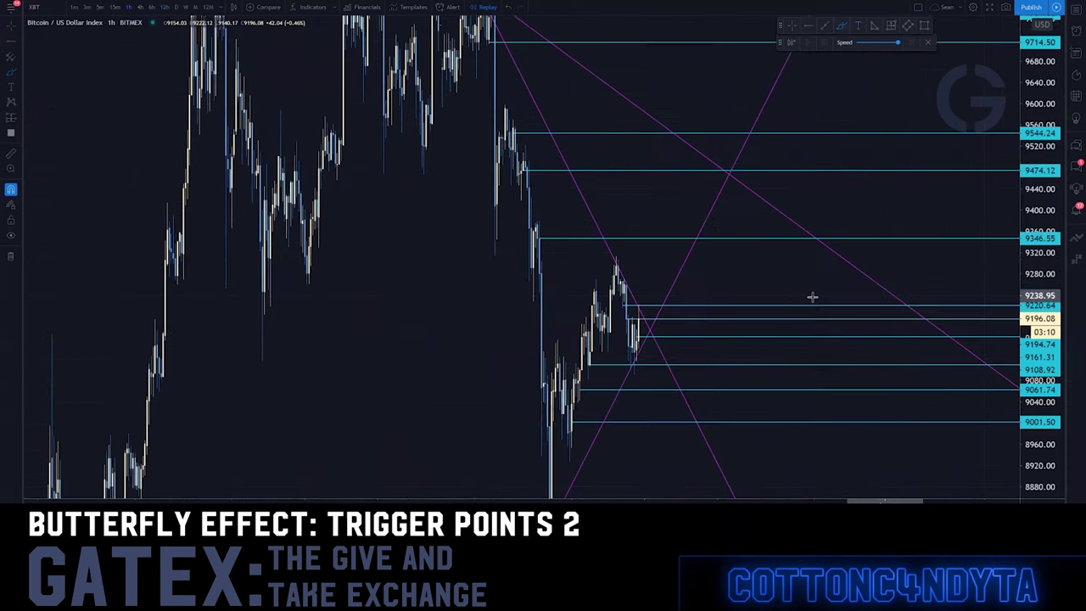
Step: Switch to the 5-minute chart, remove a stray brush stroke, and delete the horizontal ray at 9194.74
{"action": "scroll", "coordinate": [811, 296], "scroll_direction": "up", "scroll_amount": 3}
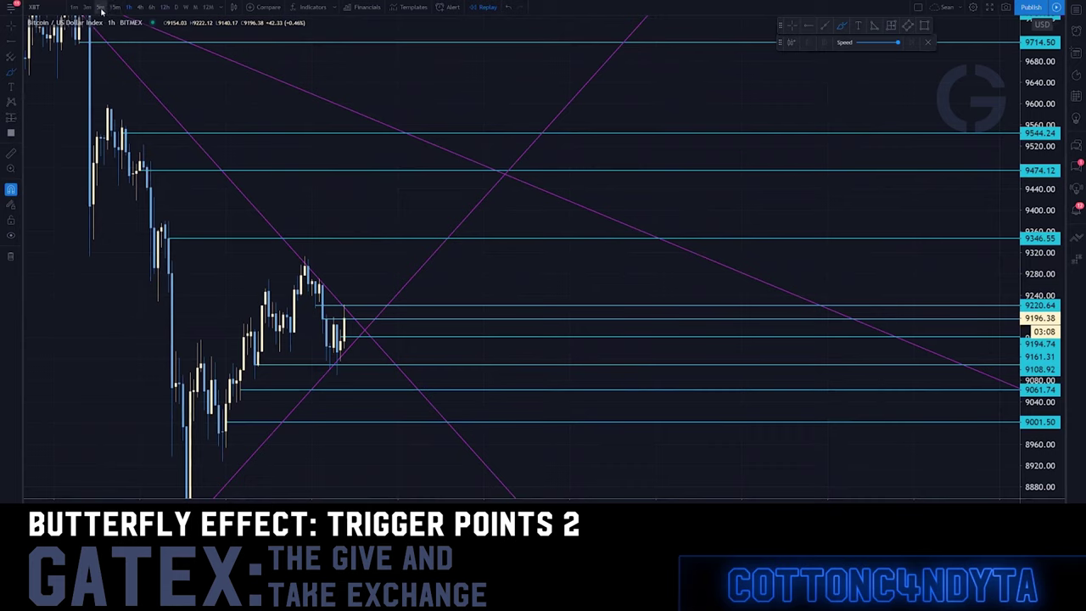
{"action": "left_click", "coordinate": [100, 7]}
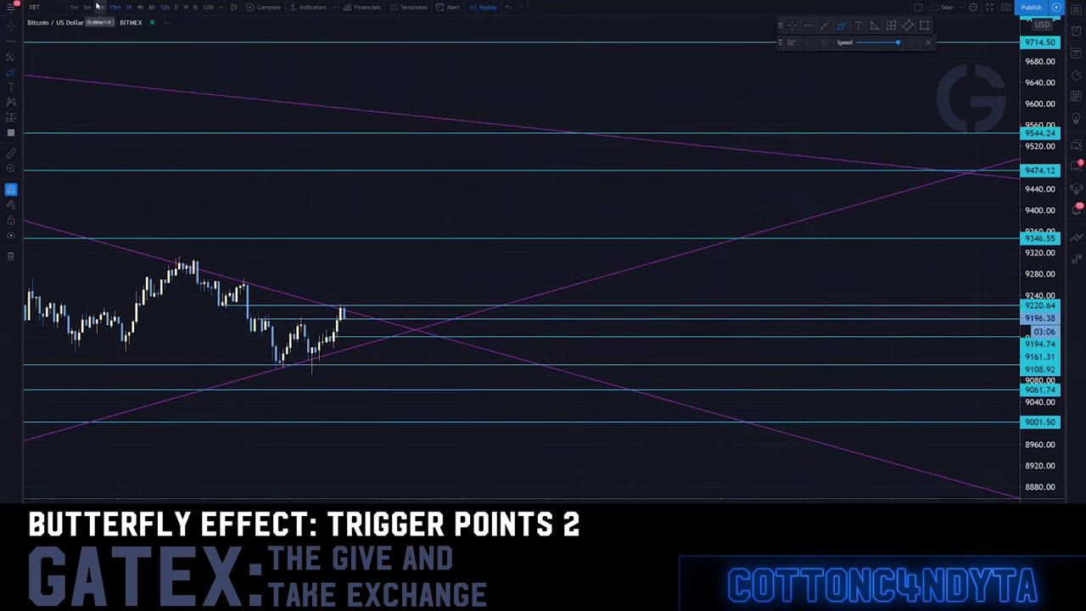
{"action": "scroll", "coordinate": [208, 221], "scroll_direction": "down", "scroll_amount": 3}
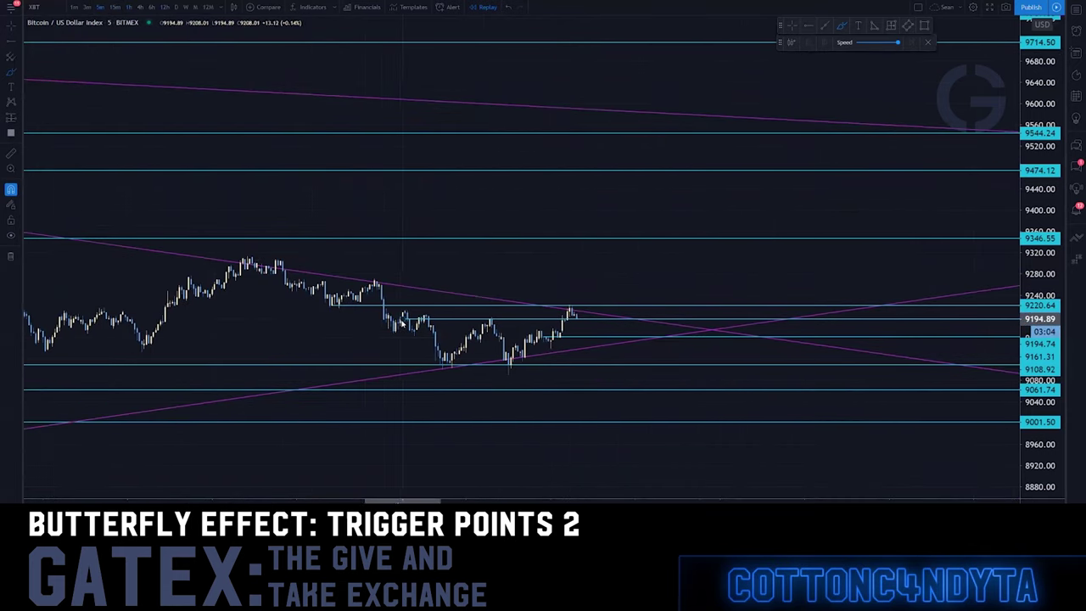
{"action": "left_click_drag", "start_coordinate": [399, 320], "coordinate": [424, 319]}
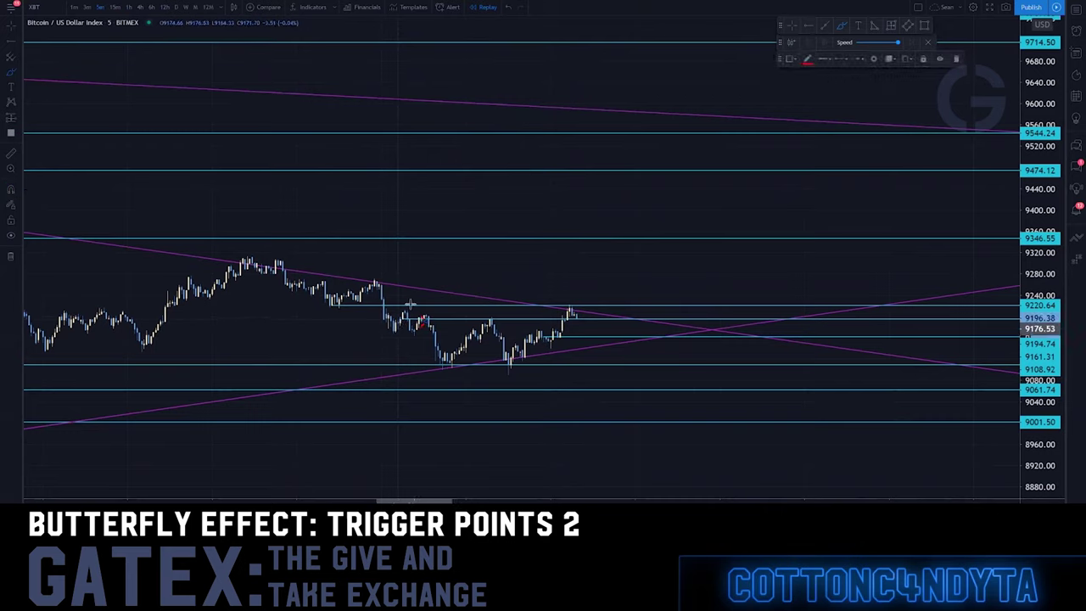
{"action": "key", "text": "Delete"}
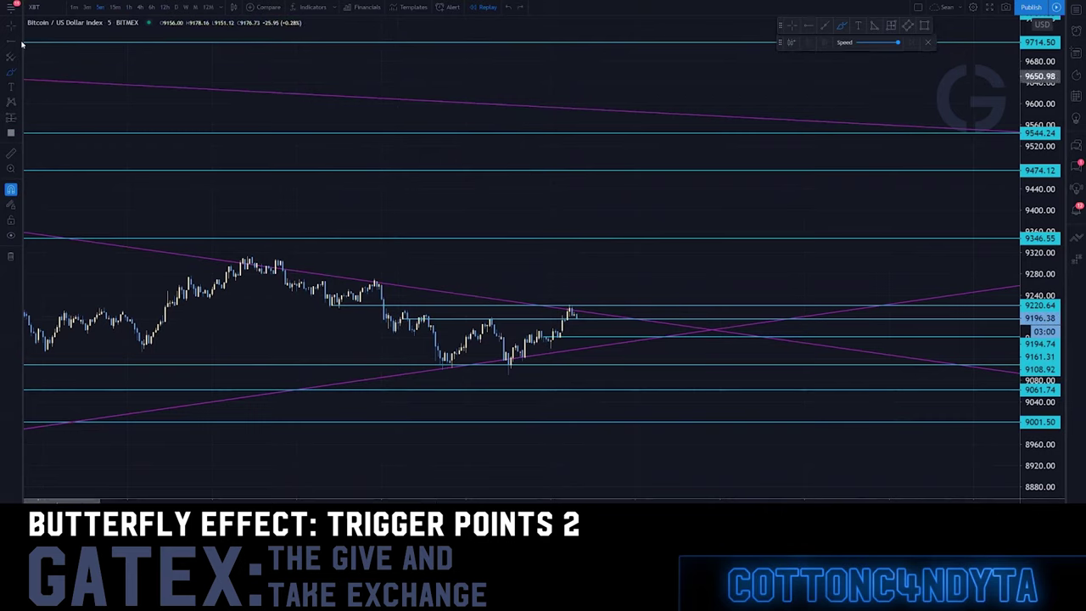
{"action": "left_click", "coordinate": [438, 325]}
{"action": "key", "text": "Delete"}
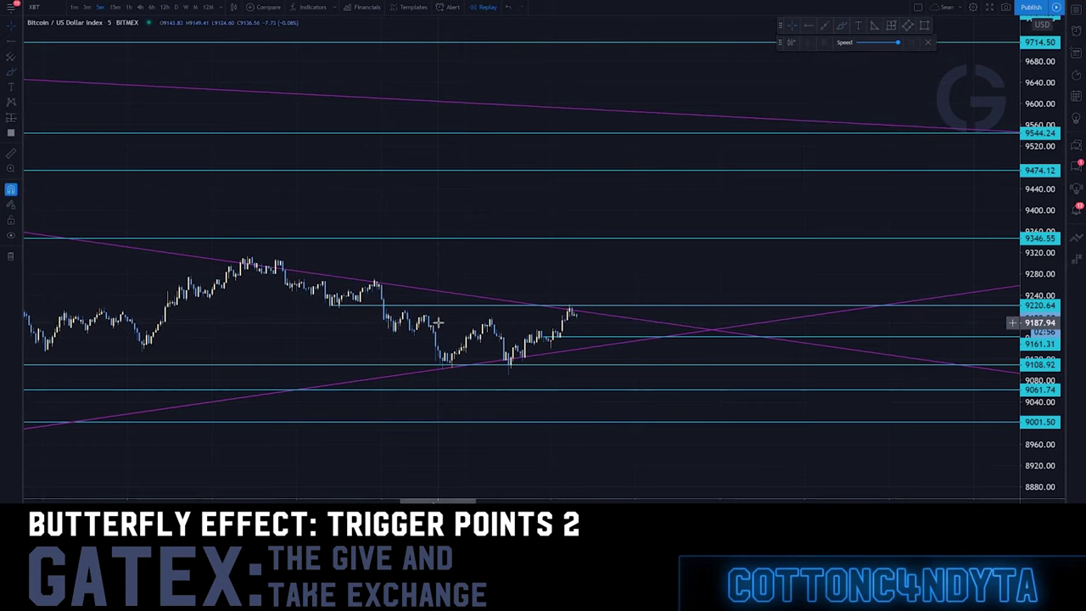
Step: Move the 9161.31 horizontal ray up to the small swing high at 9175.82 below the latest candles
{"action": "left_click_drag", "start_coordinate": [440, 324], "coordinate": [483, 300]}
{"action": "left_click_drag", "start_coordinate": [1043, 461], "coordinate": [1042, 127]}
{"action": "scroll", "coordinate": [571, 436], "scroll_direction": "up", "scroll_amount": 3}
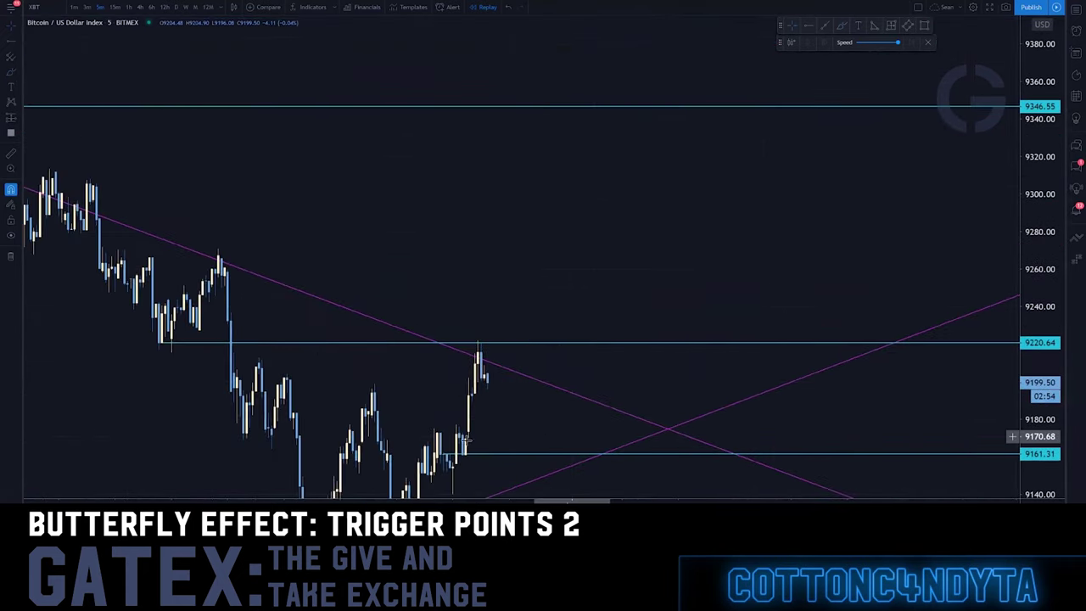
{"action": "left_click_drag", "start_coordinate": [521, 300], "coordinate": [562, 201]}
{"action": "mouse_move", "coordinate": [483, 356]}
{"action": "left_mouse_down"}
{"action": "mouse_move", "coordinate": [496, 367]}
{"action": "mouse_move", "coordinate": [477, 356]}
{"action": "mouse_move", "coordinate": [498, 350]}
{"action": "left_mouse_up"}
{"action": "left_click_drag", "start_coordinate": [504, 336], "coordinate": [500, 327]}
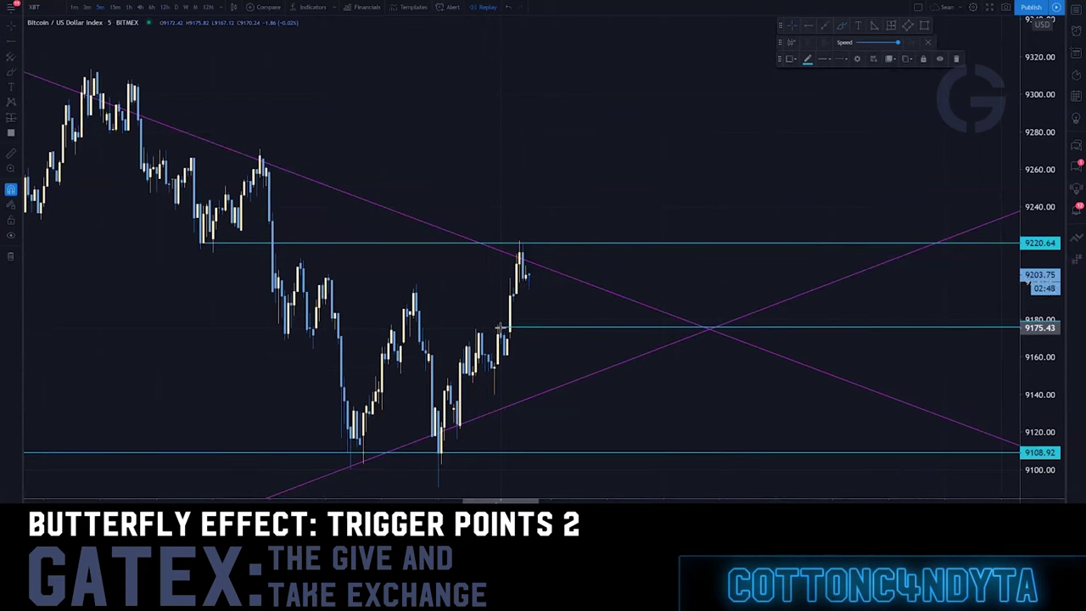
{"action": "left_click_drag", "start_coordinate": [550, 296], "coordinate": [587, 310]}
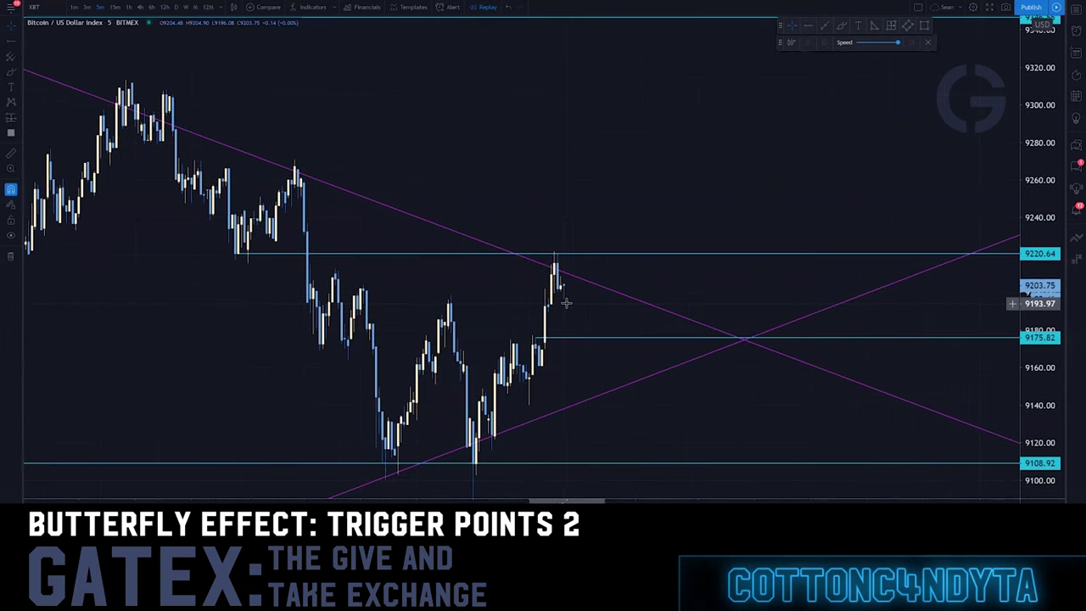
Step: Brush an upward arrow from the latest candles, a sideways arrow near 9257 and a projected drop below 9108.92, and undo the strokes
{"action": "left_click_drag", "start_coordinate": [401, 462], "coordinate": [297, 403]}
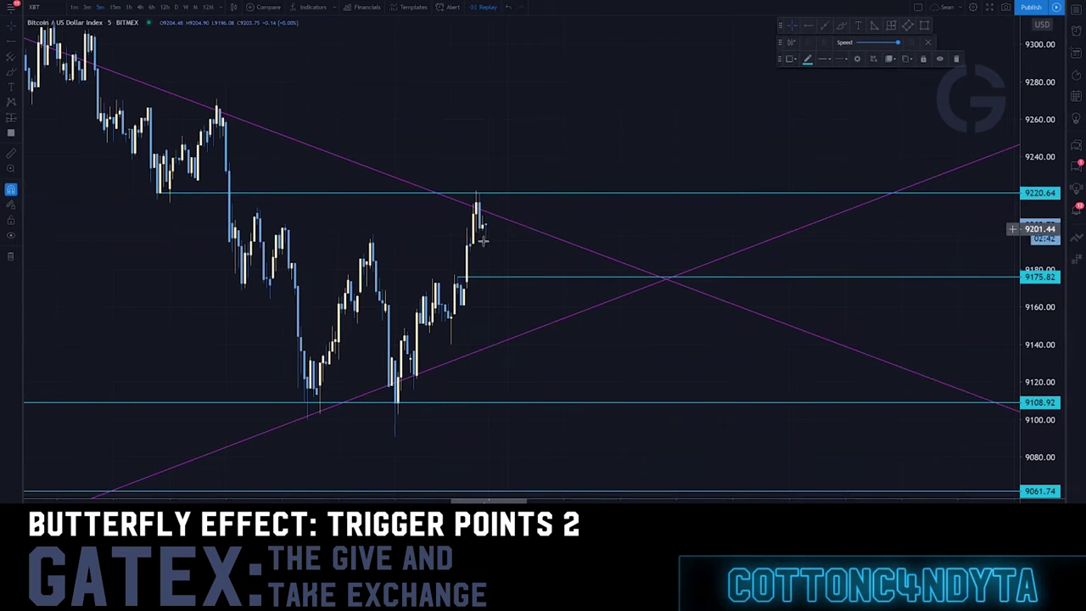
{"action": "left_click_drag", "start_coordinate": [243, 379], "coordinate": [445, 346]}
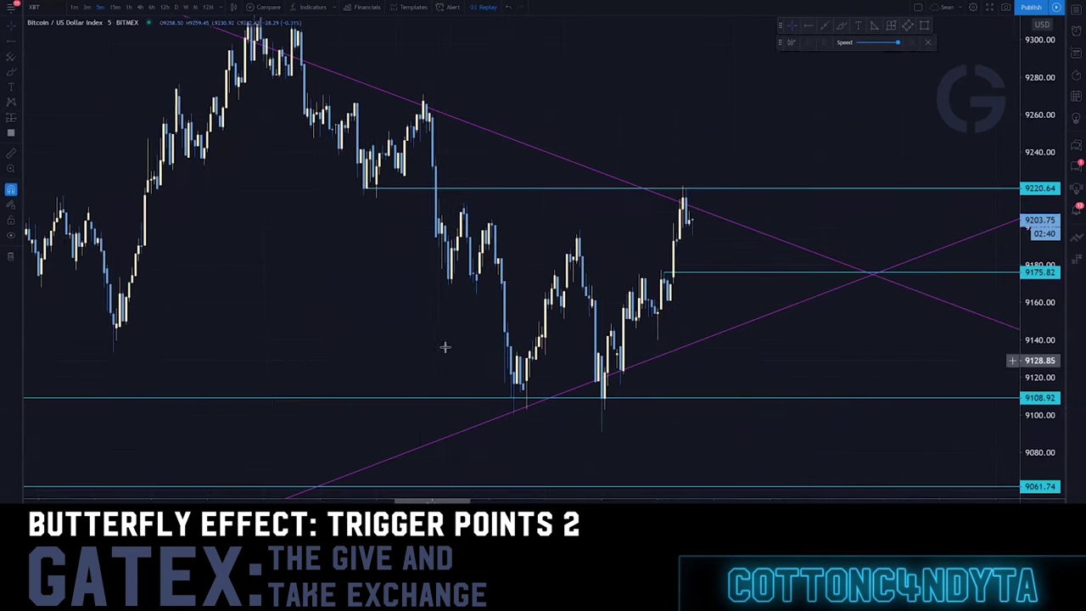
{"action": "scroll", "coordinate": [402, 402], "scroll_direction": "down", "scroll_amount": 3}
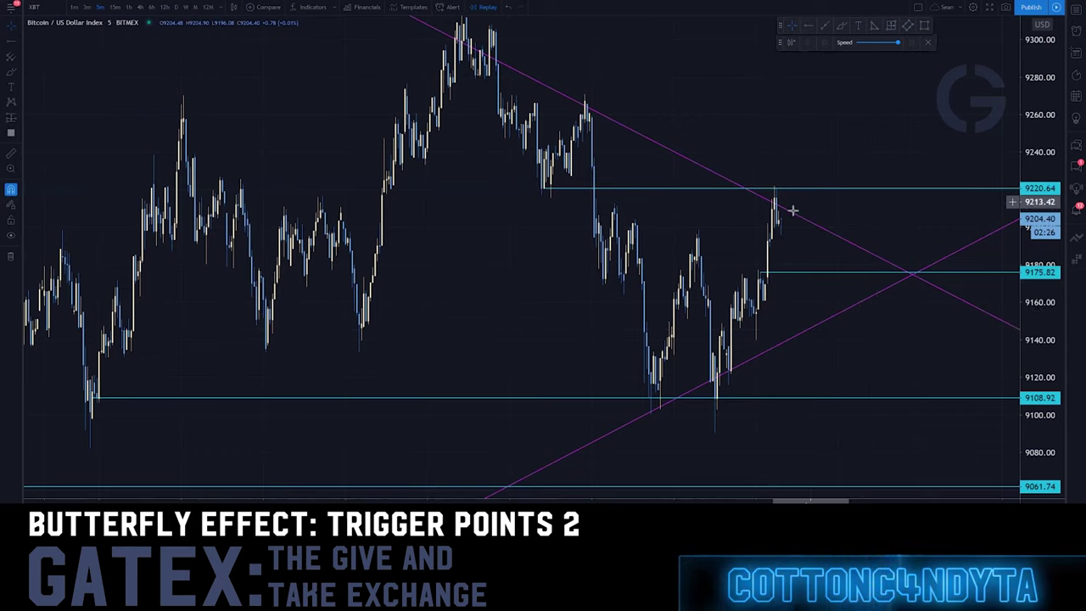
{"action": "left_click", "coordinate": [844, 316]}
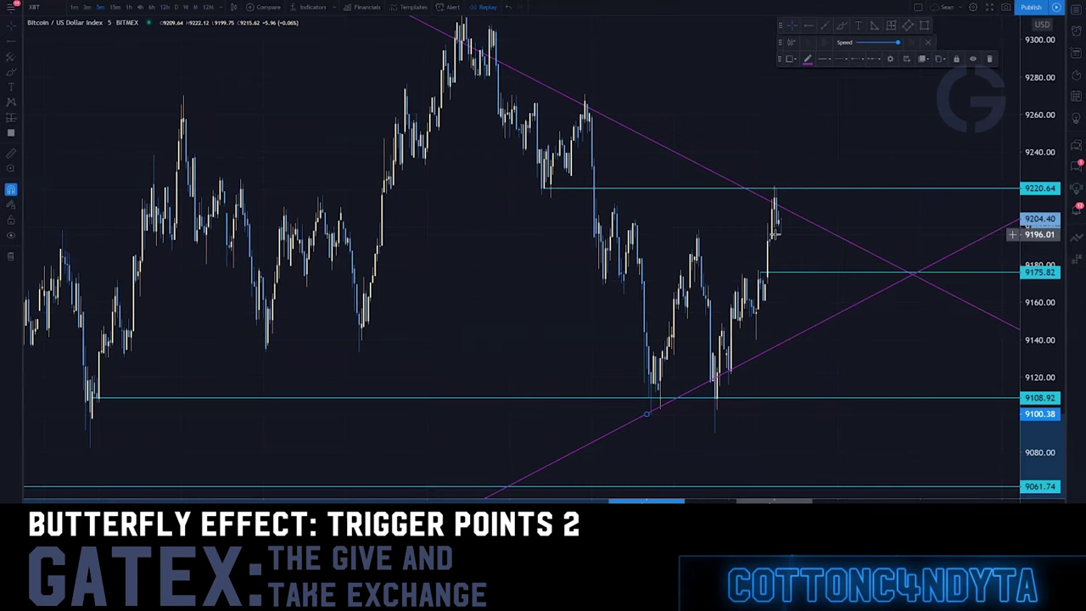
{"action": "mouse_move", "coordinate": [780, 233]}
{"action": "left_mouse_down"}
{"action": "mouse_move", "coordinate": [790, 203]}
{"action": "mouse_move", "coordinate": [778, 200]}
{"action": "mouse_move", "coordinate": [727, 251]}
{"action": "mouse_move", "coordinate": [754, 145]}
{"action": "left_mouse_up"}
{"action": "left_click", "coordinate": [840, 25]}
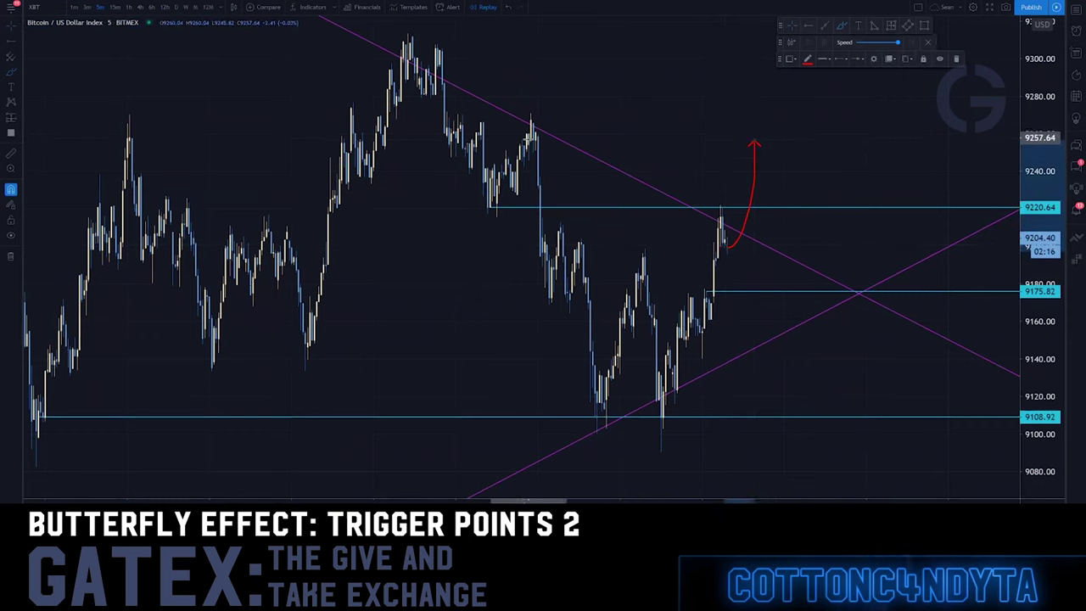
{"action": "mouse_move", "coordinate": [534, 139]}
{"action": "left_mouse_down"}
{"action": "mouse_move", "coordinate": [814, 144]}
{"action": "mouse_move", "coordinate": [775, 340]}
{"action": "mouse_move", "coordinate": [929, 498]}
{"action": "left_mouse_up"}
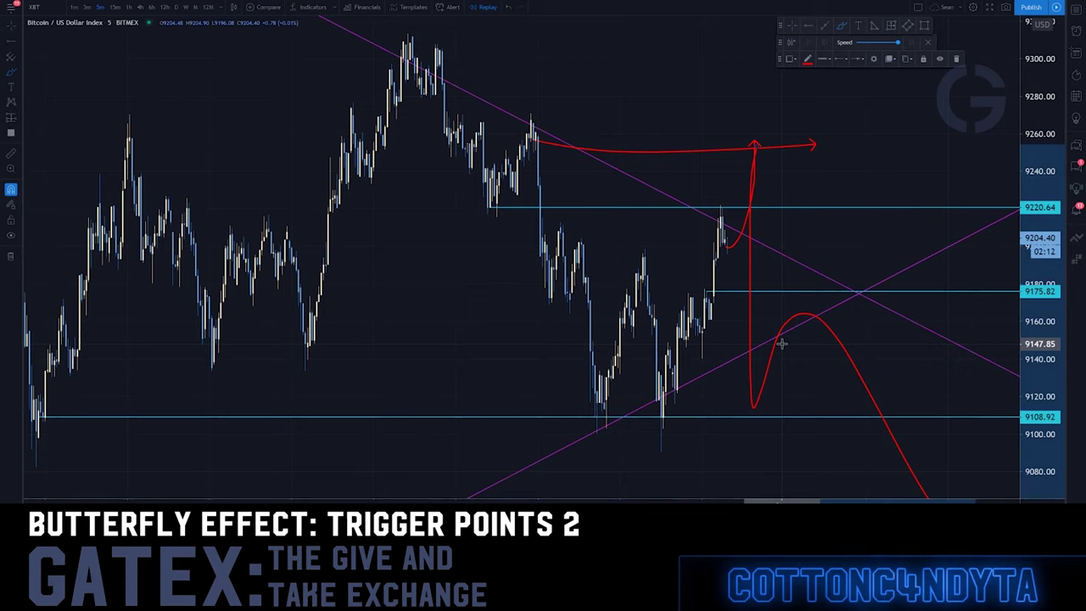
{"action": "key", "text": "ctrl+z"}
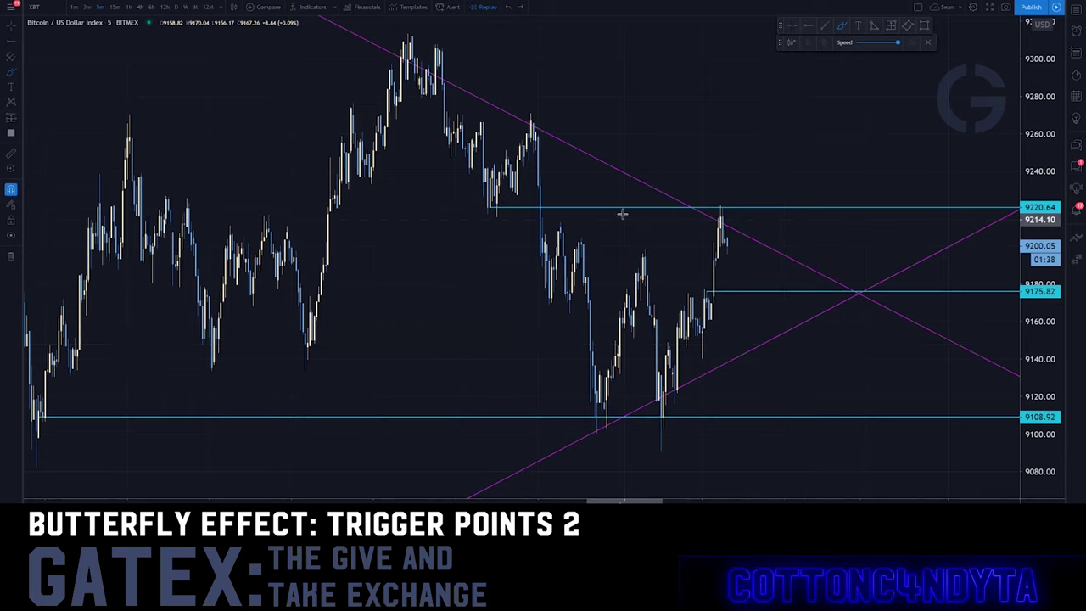
Step: Brush circles around the consolidation near 9769.88 and the base at 9108.92, with arrows at the latest high and lows
{"action": "scroll", "coordinate": [695, 90], "scroll_direction": "down", "scroll_amount": 15}
{"action": "left_click_drag", "start_coordinate": [1037, 212], "coordinate": [1017, 436]}
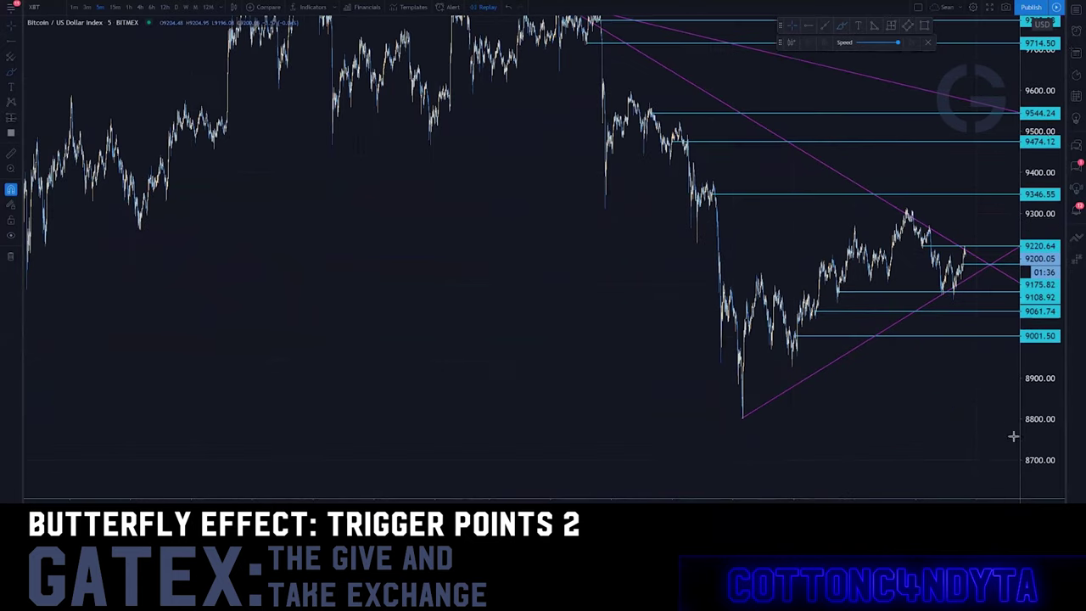
{"action": "left_click_drag", "start_coordinate": [1037, 356], "coordinate": [1038, 416]}
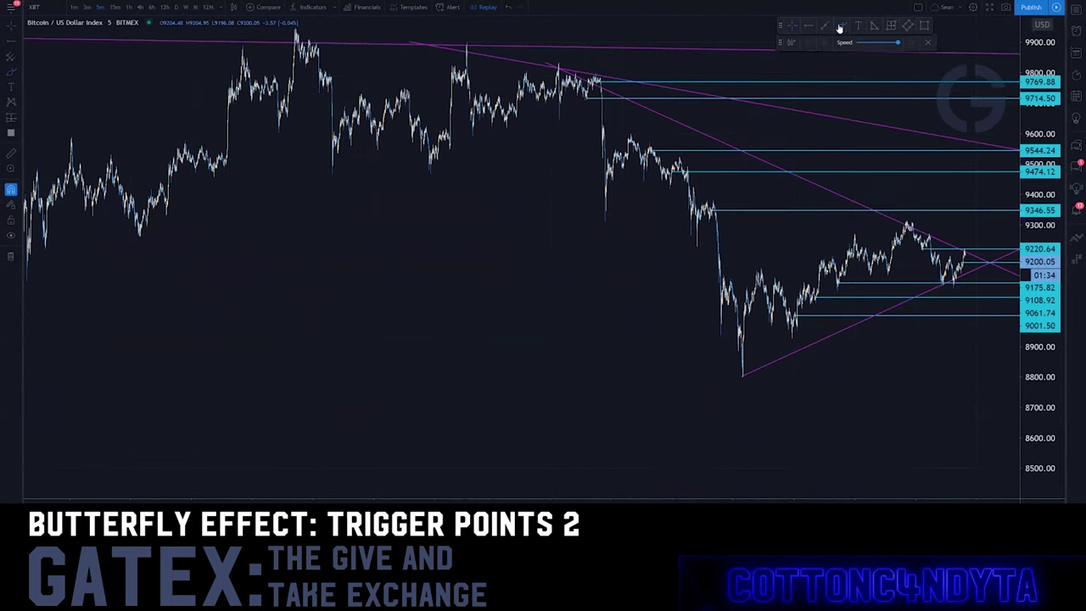
{"action": "left_click_drag", "start_coordinate": [608, 63], "coordinate": [593, 57]}
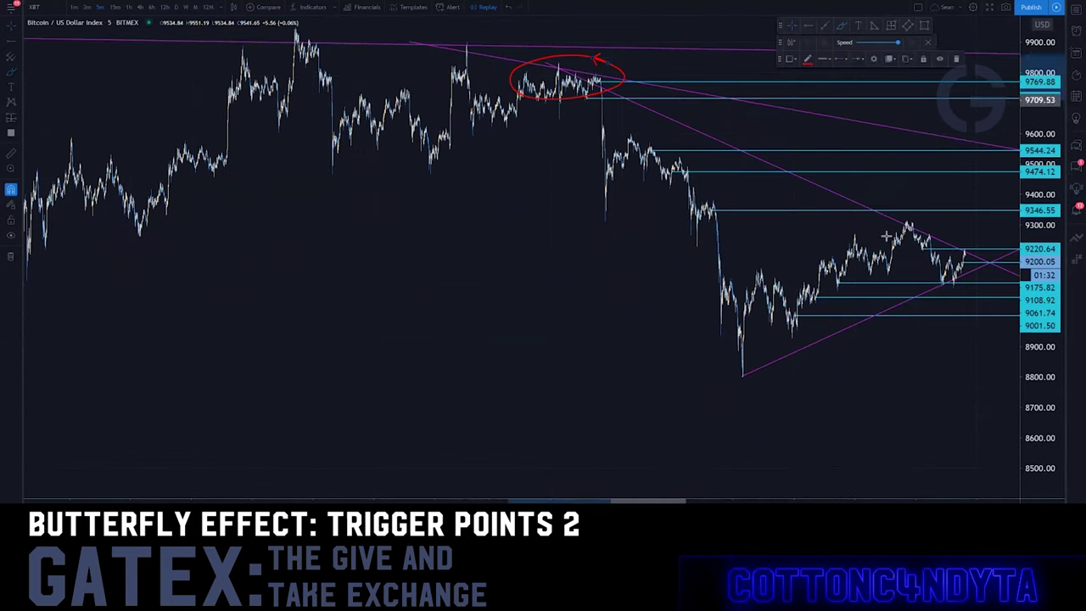
{"action": "left_click_drag", "start_coordinate": [951, 252], "coordinate": [981, 230]}
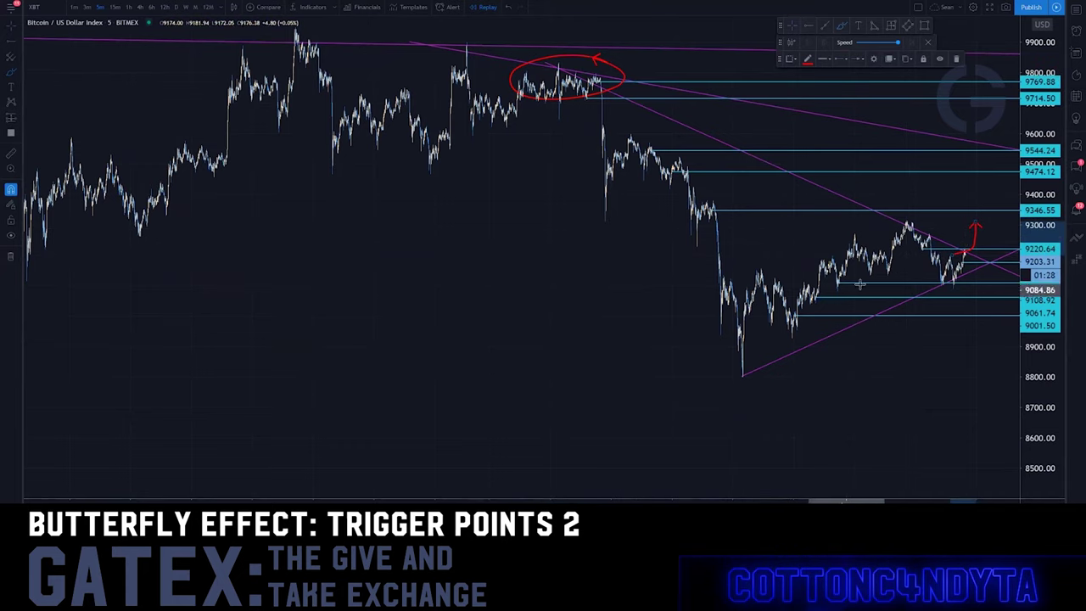
{"action": "mouse_move", "coordinate": [839, 277]}
{"action": "left_mouse_down"}
{"action": "mouse_move", "coordinate": [849, 257]}
{"action": "mouse_move", "coordinate": [846, 270]}
{"action": "left_mouse_up"}
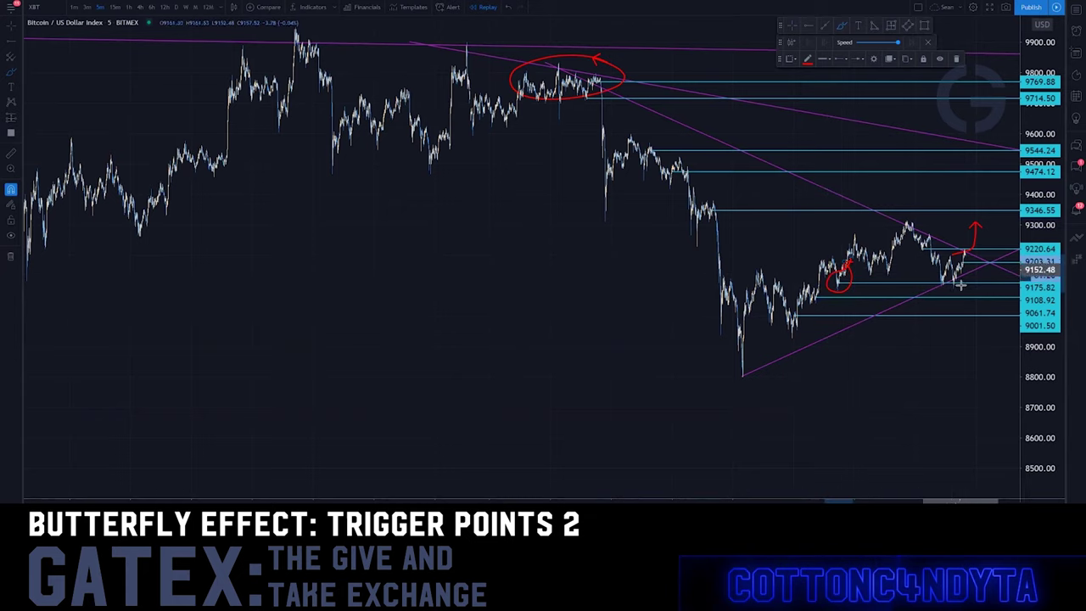
{"action": "left_click_drag", "start_coordinate": [959, 276], "coordinate": [940, 288]}
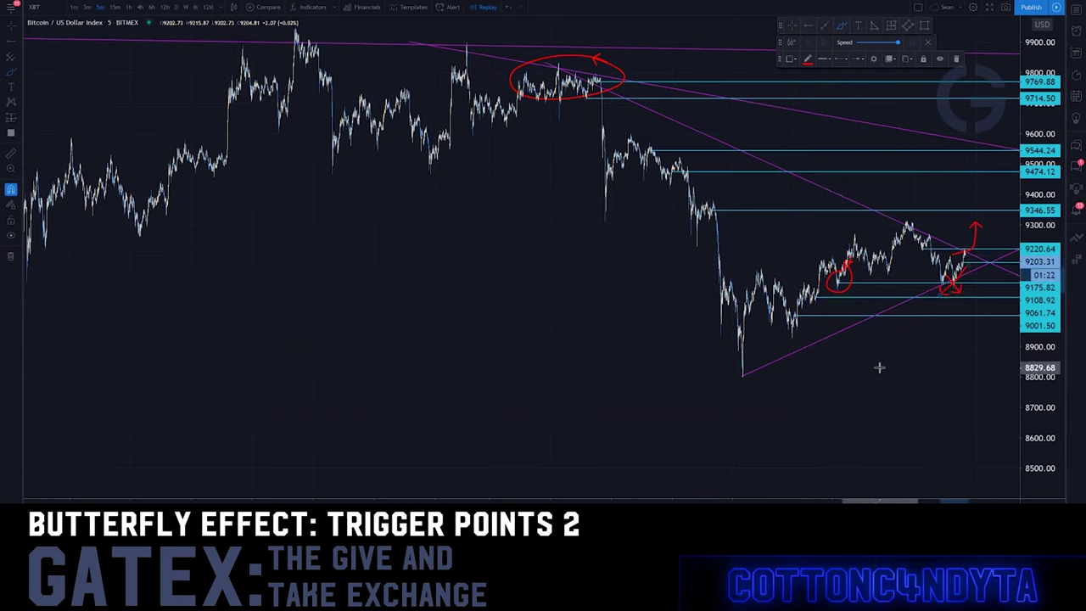
Step: Undo a small arrow brushed near 8800, and brush arrows across the highs near 9300 and down along the descending trendline
{"action": "left_click_drag", "start_coordinate": [876, 370], "coordinate": [844, 374]}
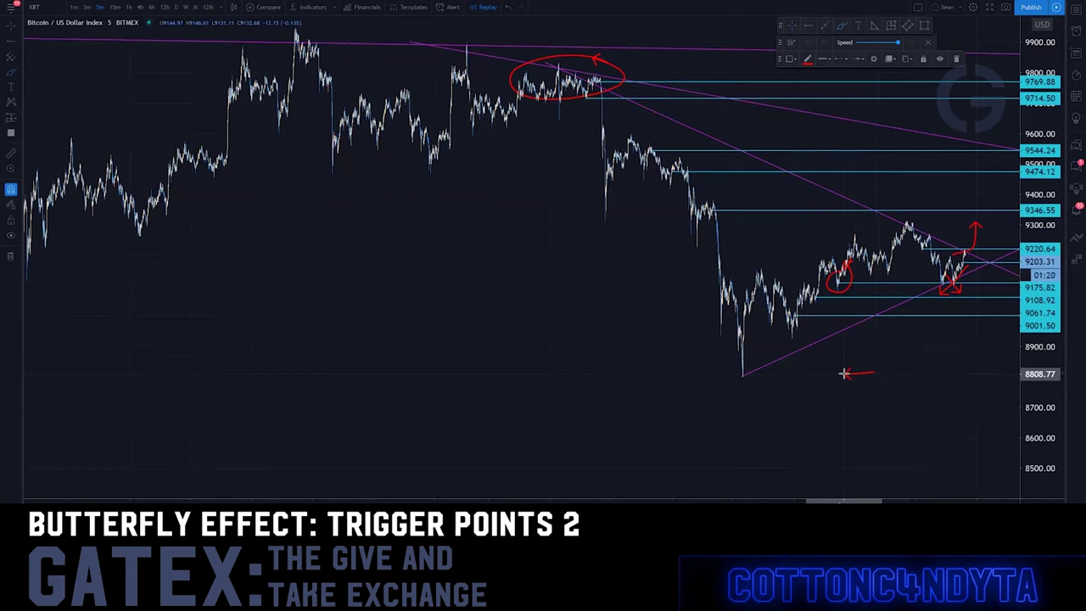
{"action": "key", "text": "ctrl+z"}
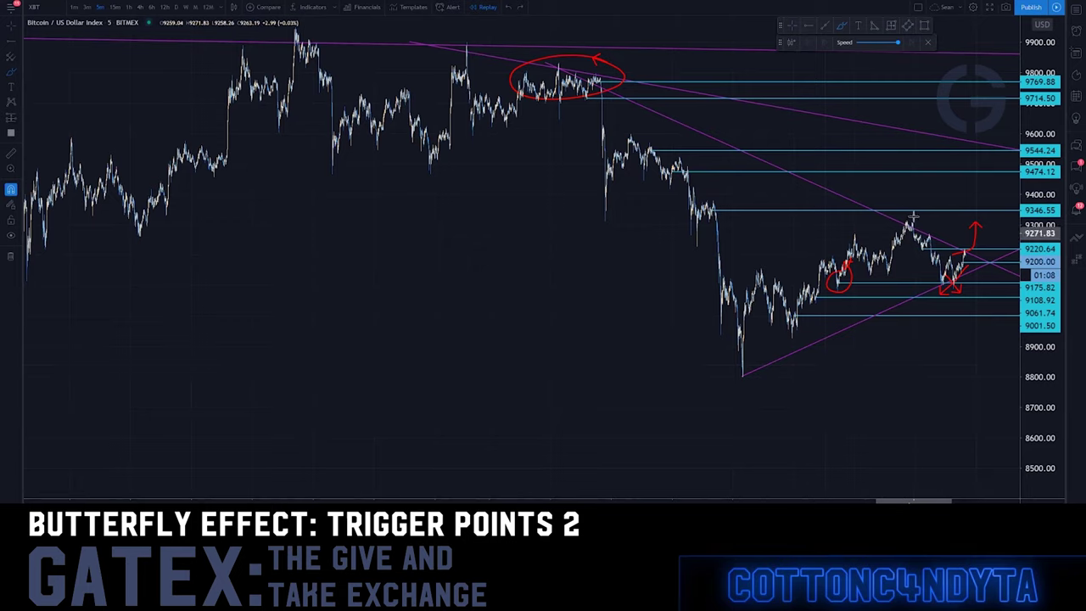
{"action": "left_click_drag", "start_coordinate": [868, 222], "coordinate": [967, 222]}
{"action": "left_click_drag", "start_coordinate": [760, 154], "coordinate": [994, 248]}
{"action": "left_click_drag", "start_coordinate": [827, 233], "coordinate": [997, 213]}
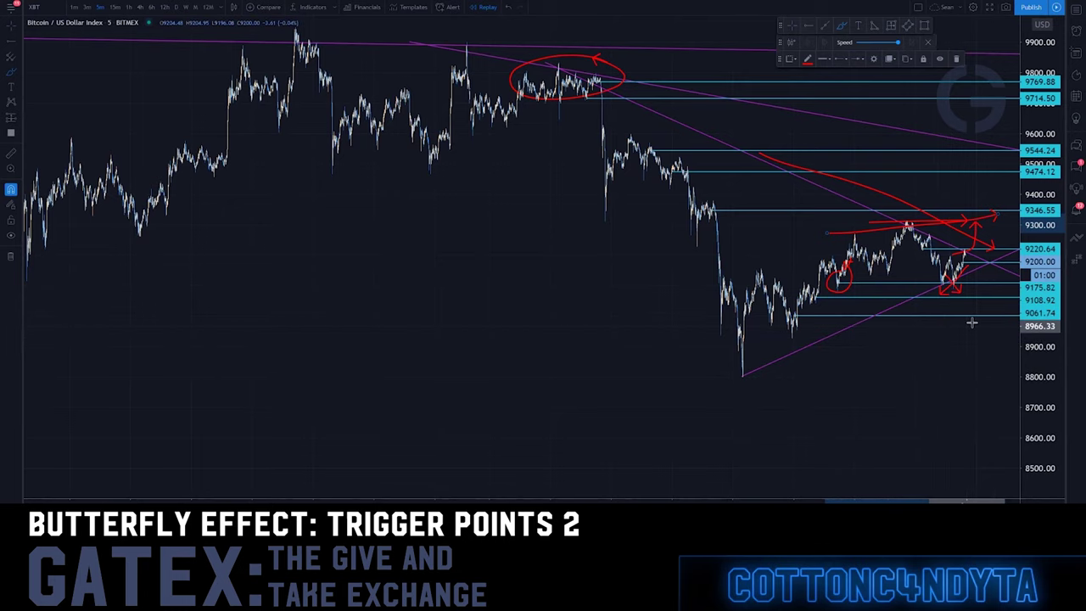
Step: Open the object tree and delete all the red brush strokes from the 5-minute chart
{"action": "scroll", "coordinate": [950, 343], "scroll_direction": "up", "scroll_amount": 4}
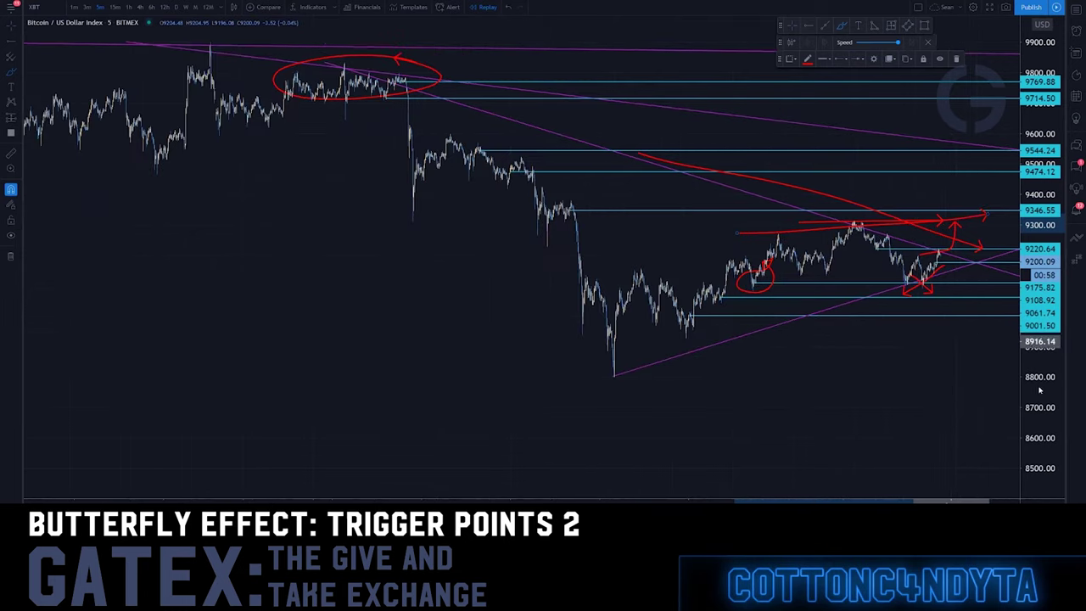
{"action": "left_click_drag", "start_coordinate": [1043, 426], "coordinate": [1016, 187]}
{"action": "scroll", "coordinate": [1016, 186], "scroll_direction": "up", "scroll_amount": 4}
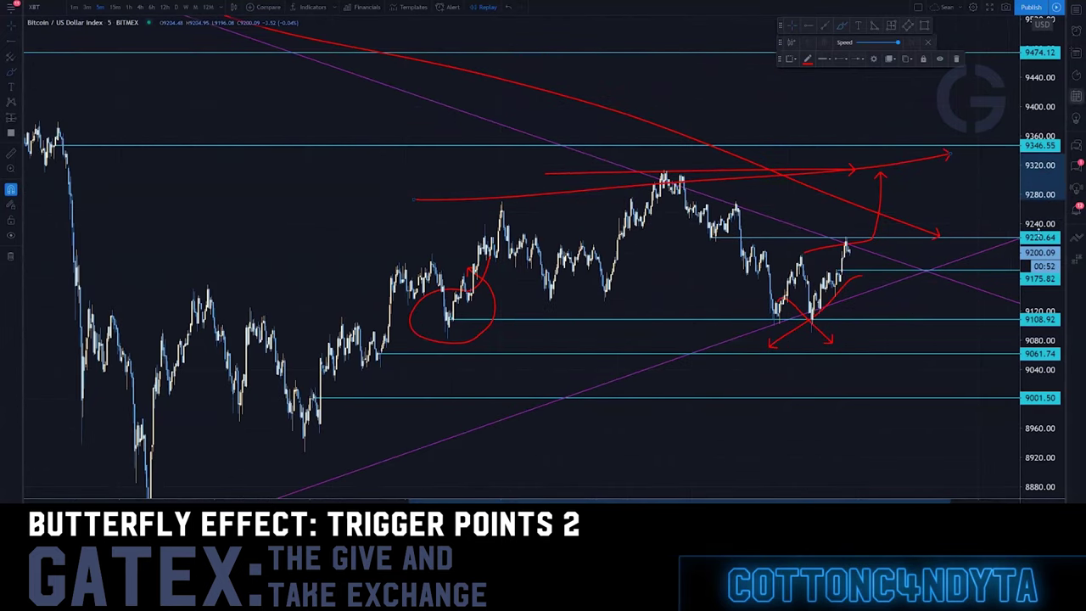
{"action": "left_click", "coordinate": [1074, 206]}
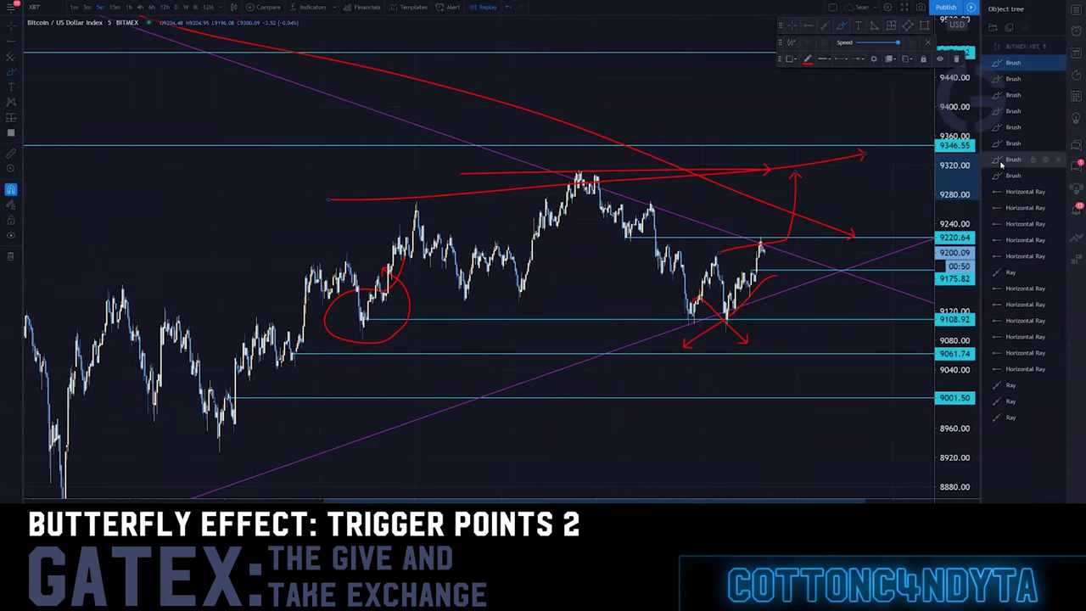
{"action": "left_click", "coordinate": [1010, 174], "text": "shift"}
{"action": "key", "text": "Delete"}
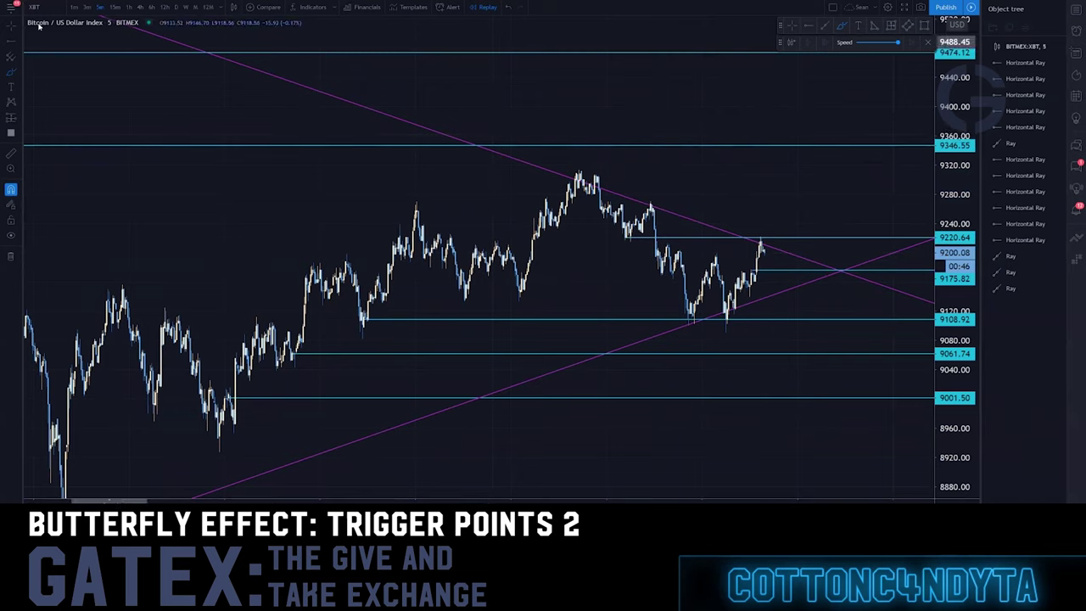
Step: Delete the horizontal rays at 9175.82 and 9108.92
{"action": "left_click", "coordinate": [761, 268]}
{"action": "key", "text": "Delete"}
{"action": "left_click", "coordinate": [649, 238]}
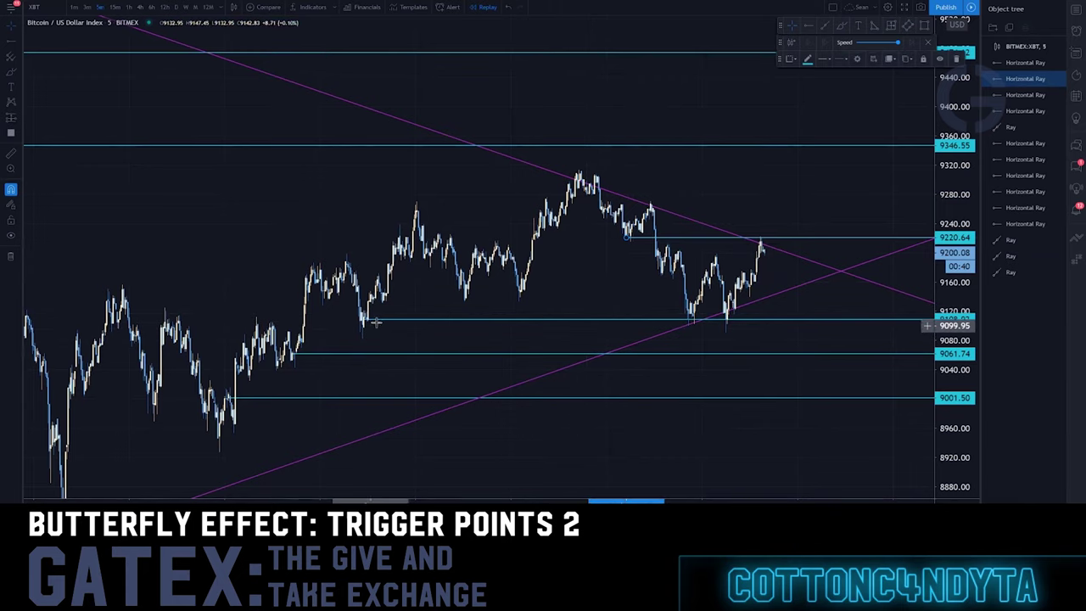
{"action": "left_click_drag", "start_coordinate": [363, 321], "coordinate": [713, 334]}
{"action": "key", "text": "Delete"}
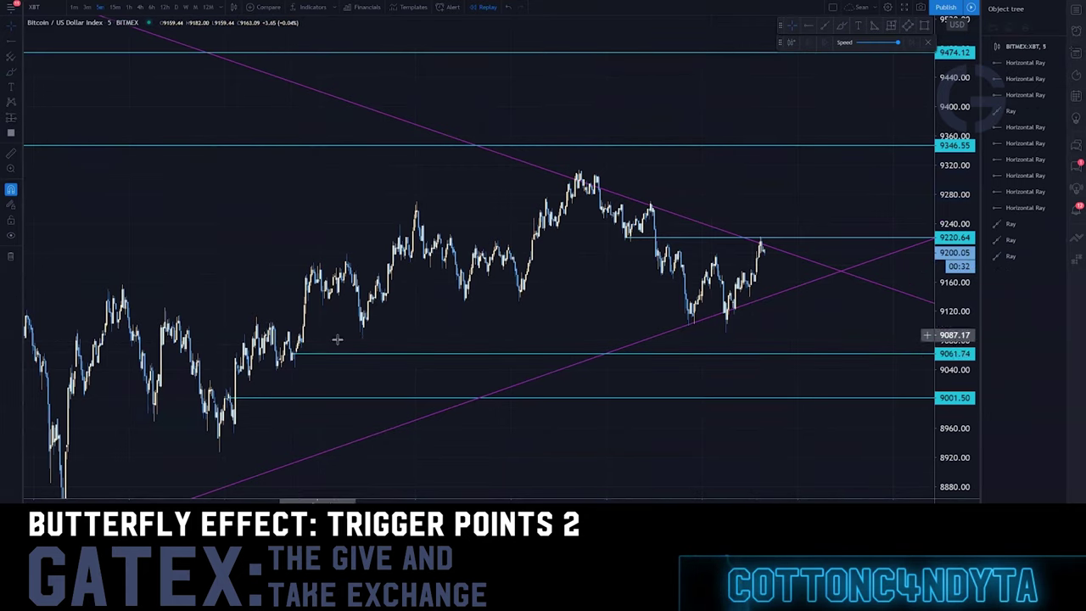
Step: Brush a red circle around the two recent lows near 9100 on the rising trendline
{"action": "scroll", "coordinate": [795, 327], "scroll_direction": "up", "scroll_amount": 2}
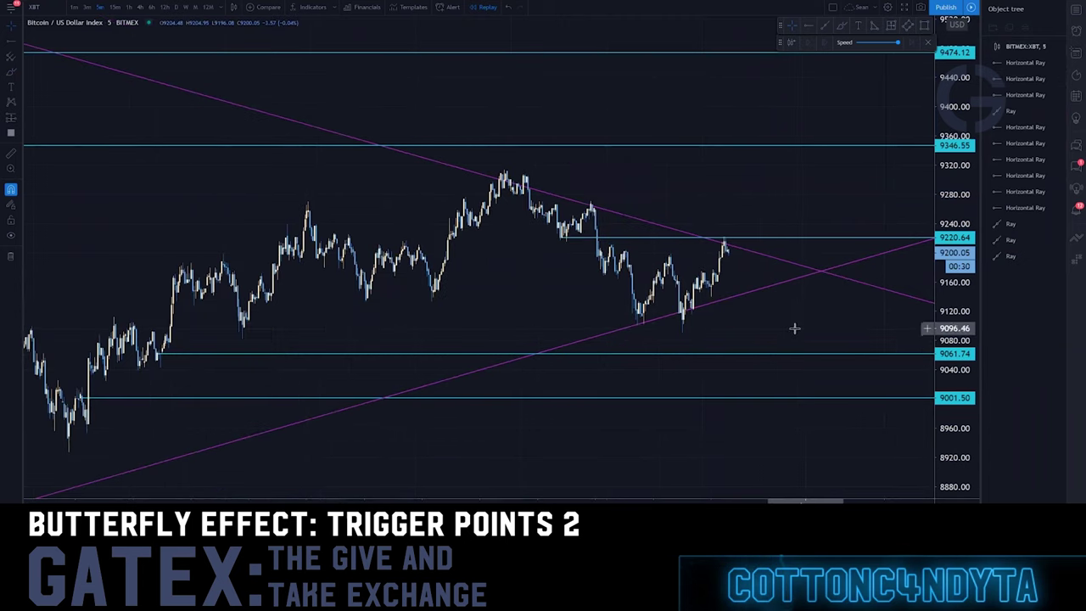
{"action": "left_click_drag", "start_coordinate": [767, 330], "coordinate": [668, 364]}
{"action": "left_click_drag", "start_coordinate": [955, 367], "coordinate": [955, 261]}
{"action": "left_click_drag", "start_coordinate": [690, 390], "coordinate": [768, 320]}
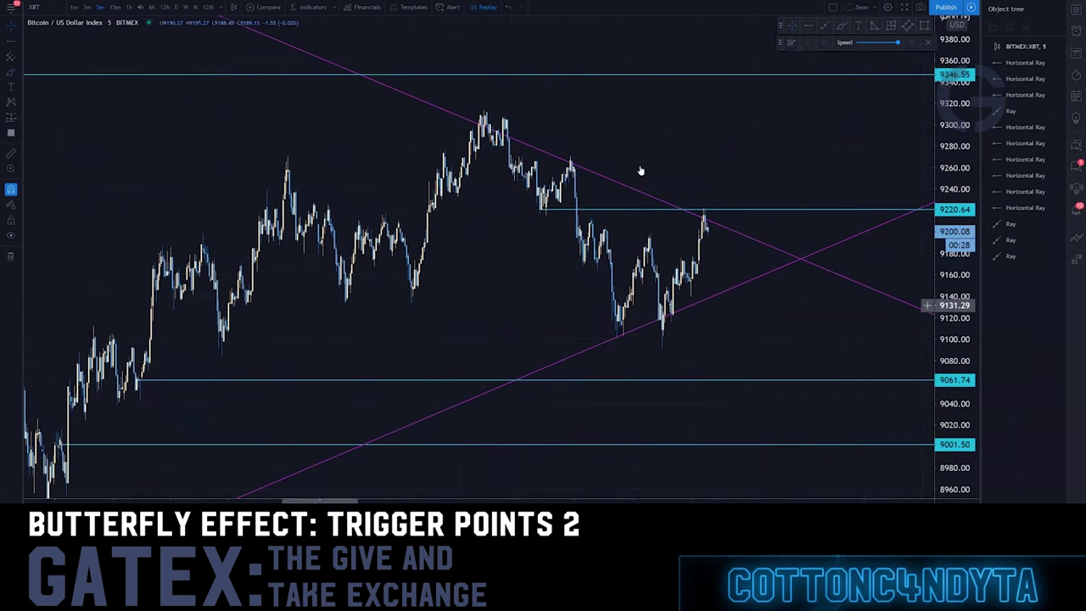
{"action": "left_click", "coordinate": [841, 26]}
{"action": "mouse_move", "coordinate": [585, 360]}
{"action": "left_mouse_down"}
{"action": "mouse_move", "coordinate": [678, 357]}
{"action": "mouse_move", "coordinate": [665, 307]}
{"action": "left_mouse_up"}
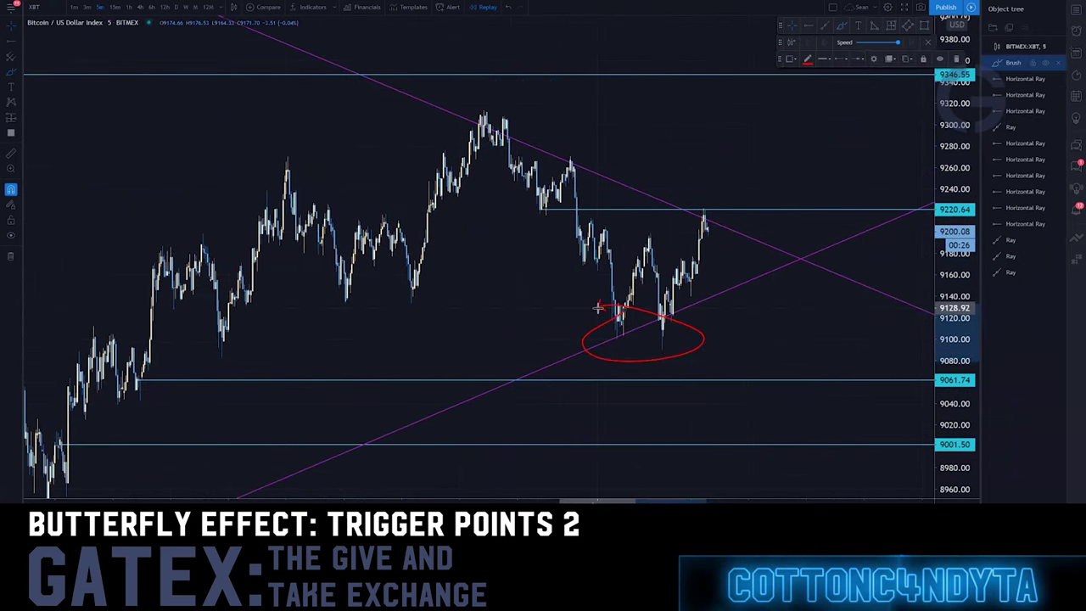
Step: Brush red marks between the latest candles and the crossing of the two trendlines, and undo them
{"action": "mouse_move", "coordinate": [752, 268]}
{"action": "left_mouse_down"}
{"action": "mouse_move", "coordinate": [781, 307]}
{"action": "mouse_move", "coordinate": [758, 296]}
{"action": "left_mouse_up"}
{"action": "key", "text": "ctrl+z"}
{"action": "key", "text": "ctrl+z"}
{"action": "key", "text": "ctrl+z"}
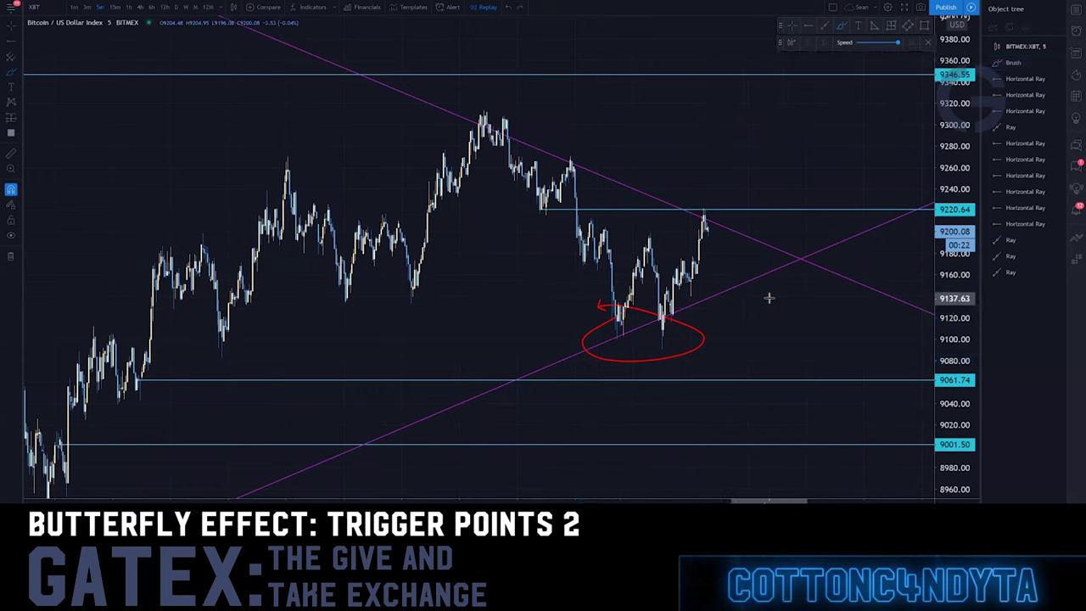
Step: Brush a red cross over the start of the 9220.64 horizontal ray, and undo it
{"action": "left_click_drag", "start_coordinate": [506, 180], "coordinate": [558, 212]}
{"action": "left_click_drag", "start_coordinate": [482, 246], "coordinate": [561, 206]}
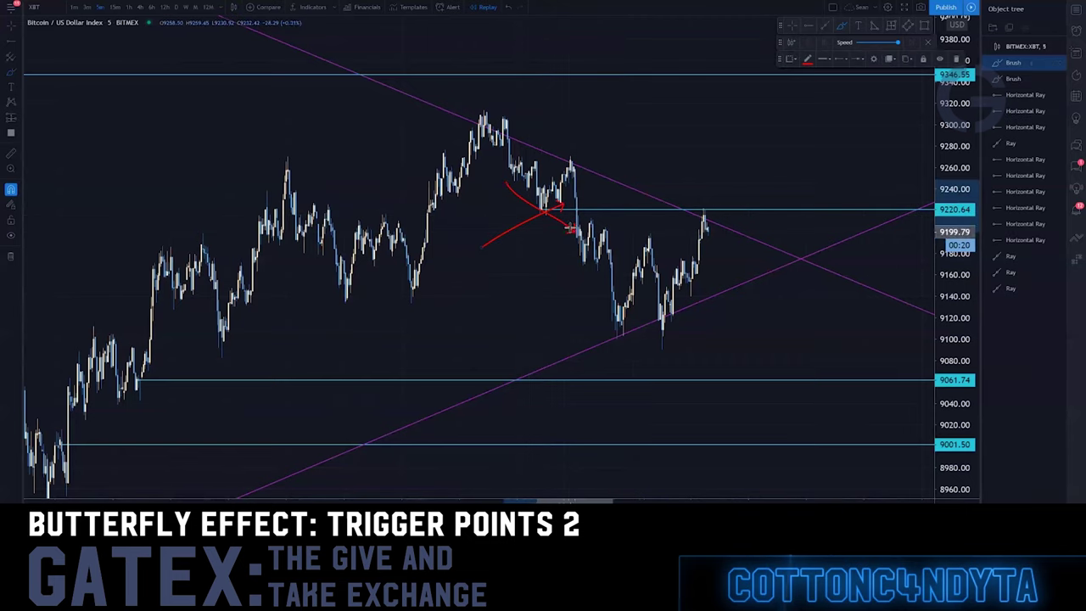
{"action": "key", "text": "ctrl+z"}
{"action": "key", "text": "ctrl+z"}
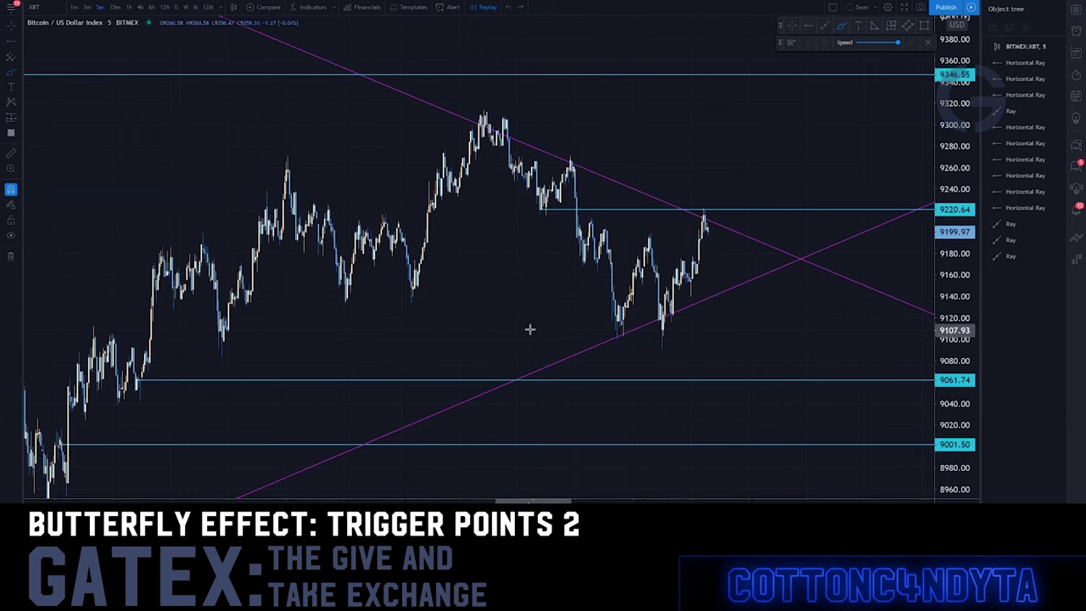
Step: Brush red arrows beneath the recent lows and beside the previous high, mark and circle the trendline crossing, and undo all the strokes
{"action": "left_click_drag", "start_coordinate": [530, 329], "coordinate": [749, 321]}
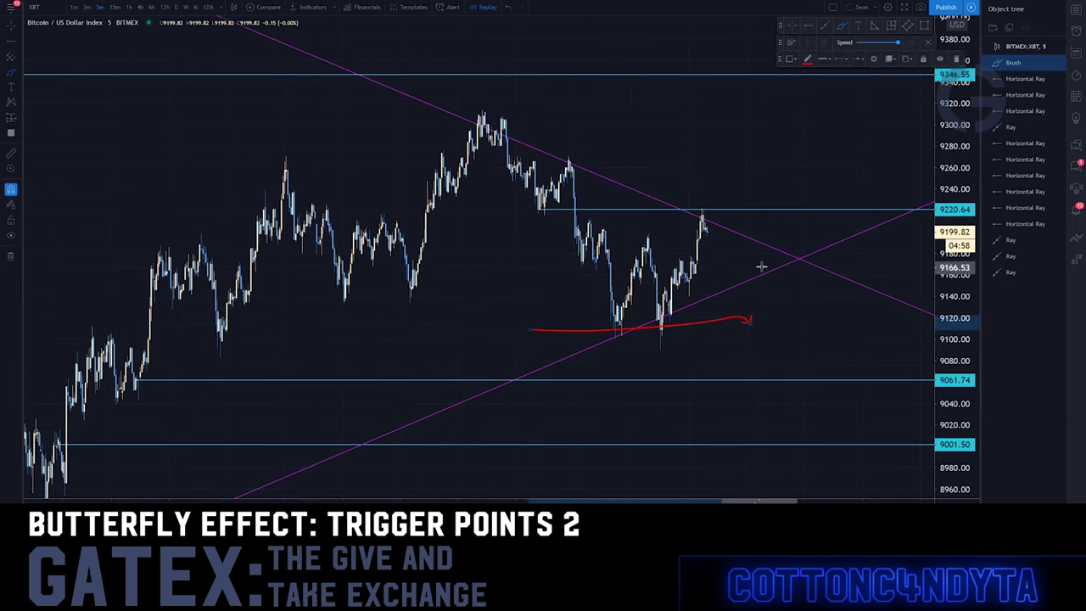
{"action": "left_click_drag", "start_coordinate": [754, 251], "coordinate": [793, 310]}
{"action": "mouse_move", "coordinate": [794, 248]}
{"action": "left_mouse_down"}
{"action": "mouse_move", "coordinate": [742, 287]}
{"action": "mouse_move", "coordinate": [756, 289]}
{"action": "left_mouse_up"}
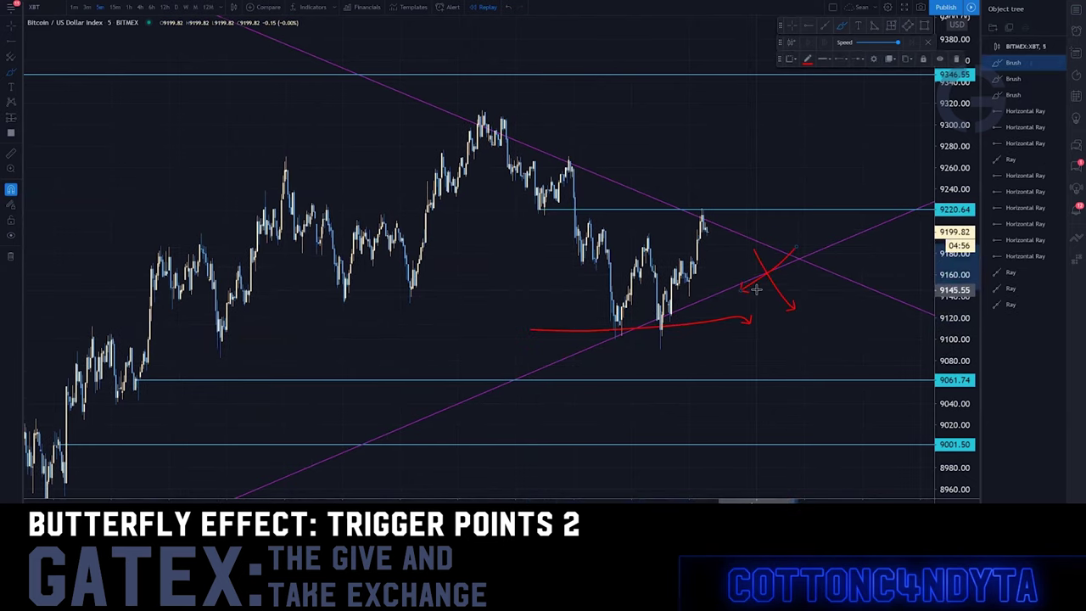
{"action": "mouse_move", "coordinate": [804, 249]}
{"action": "left_mouse_down"}
{"action": "mouse_move", "coordinate": [788, 206]}
{"action": "mouse_move", "coordinate": [767, 210]}
{"action": "left_mouse_up"}
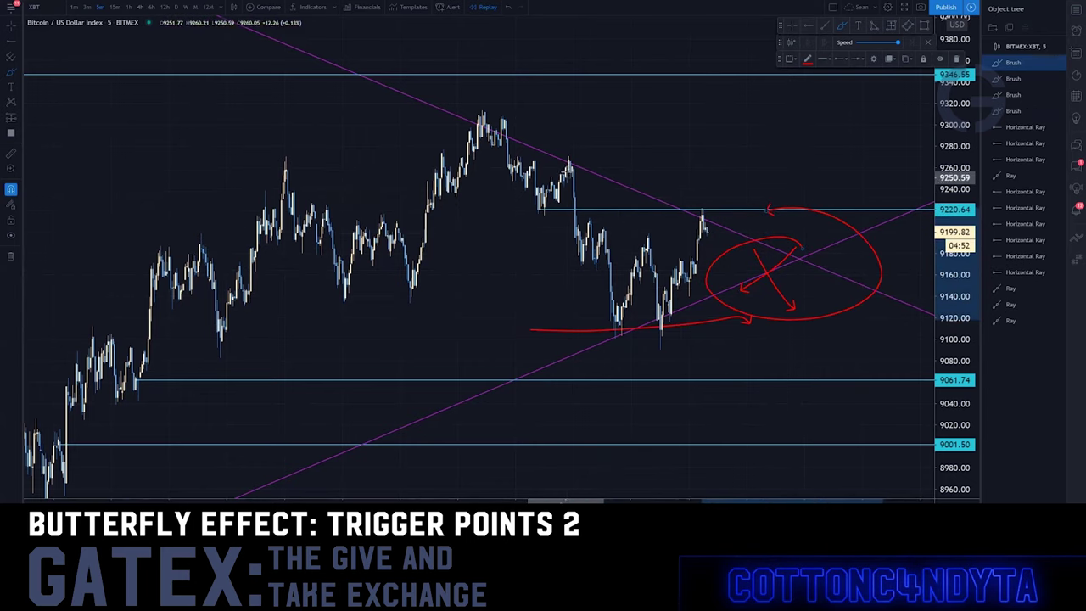
{"action": "left_click_drag", "start_coordinate": [573, 172], "coordinate": [644, 176]}
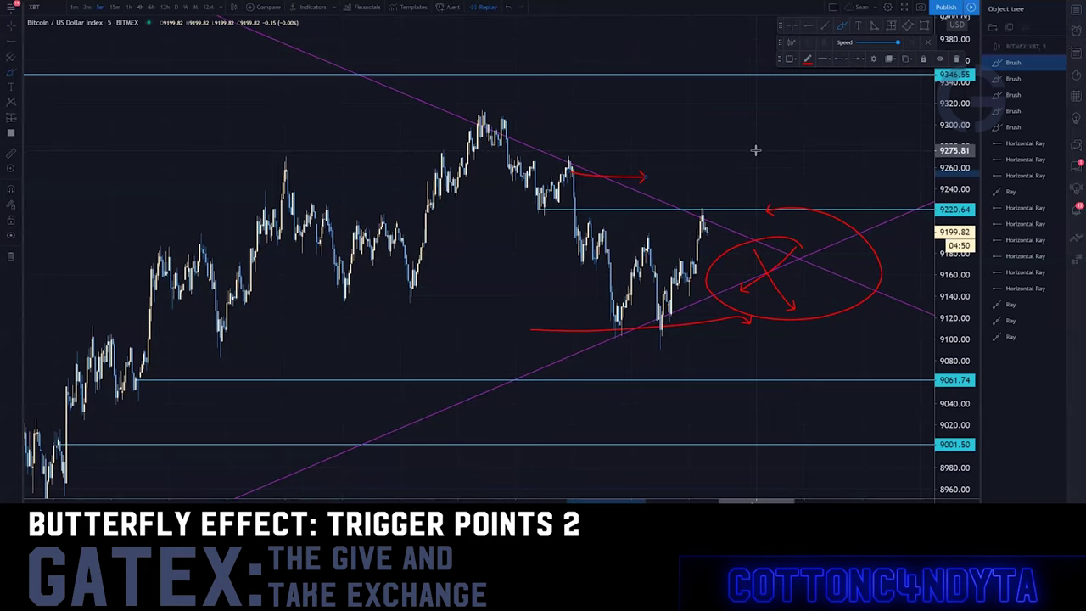
{"action": "key", "text": "ctrl+z"}
{"action": "key", "text": "ctrl+z"}
{"action": "key", "text": "ctrl+z"}
{"action": "key", "text": "ctrl+z"}
{"action": "key", "text": "ctrl+z"}
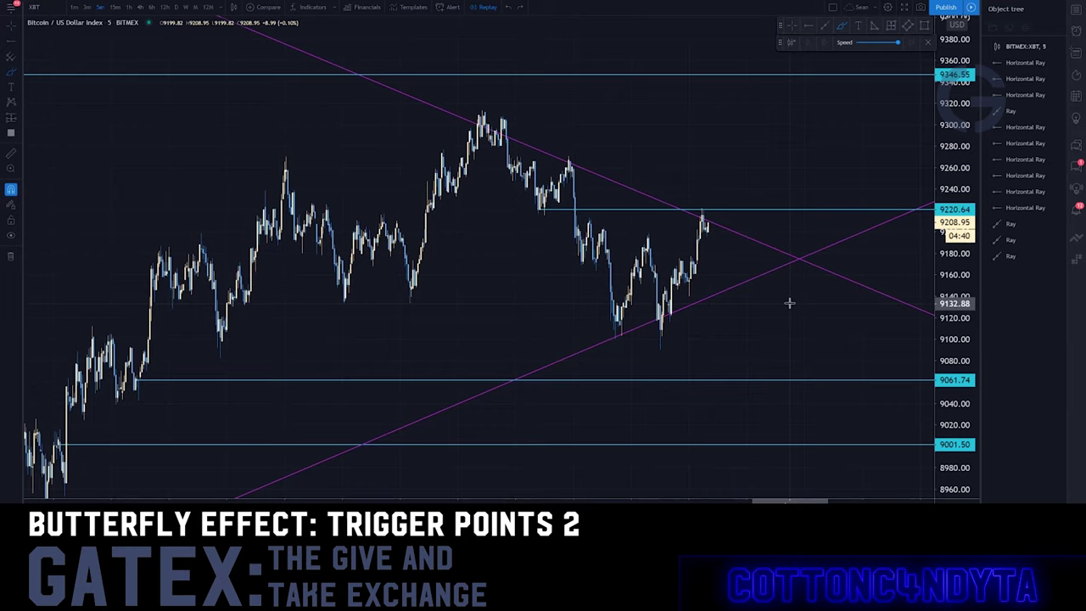
Step: Brush a red arrow from the latest candles up to about 9280 and add a horizontal ray at 9116.64 from the first recent low
{"action": "mouse_move", "coordinate": [711, 238]}
{"action": "left_mouse_down"}
{"action": "mouse_move", "coordinate": [780, 233]}
{"action": "mouse_move", "coordinate": [770, 147]}
{"action": "left_mouse_up"}
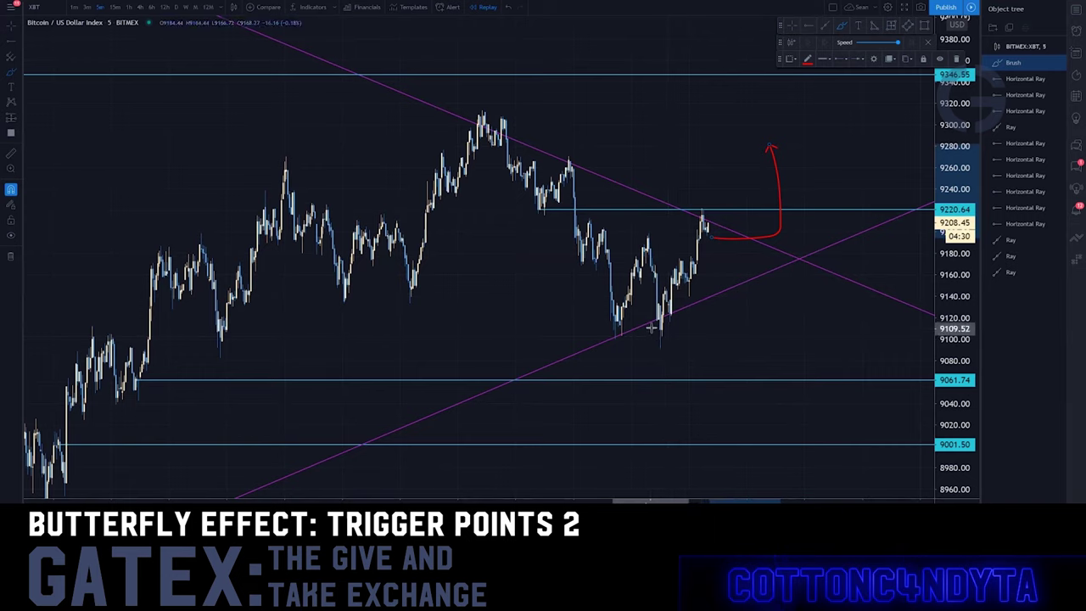
{"action": "key", "text": "alt+j"}
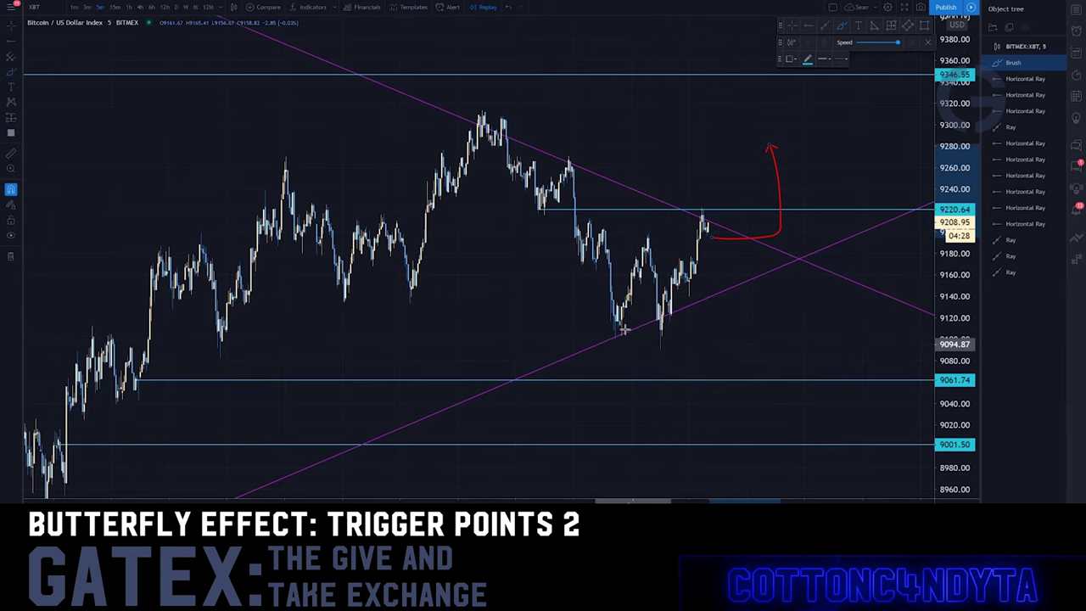
{"action": "left_click", "coordinate": [620, 321]}
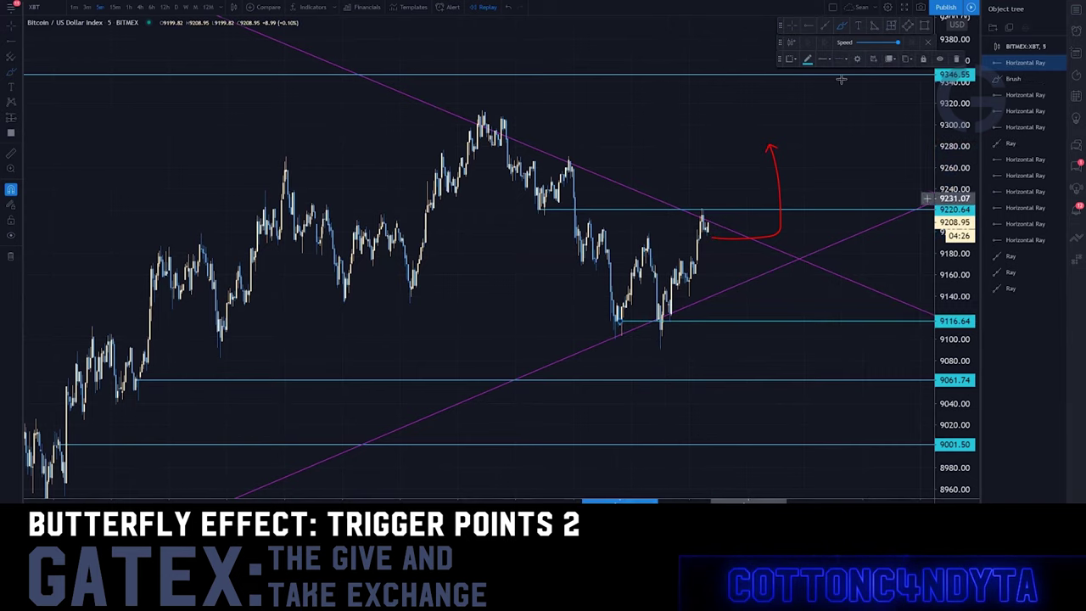
Step: Brush red circles around the low at the start of the 9116.64 ray and the latest high at the 9220.64 ray
{"action": "left_click", "coordinate": [844, 30]}
{"action": "left_click_drag", "start_coordinate": [632, 307], "coordinate": [594, 306]}
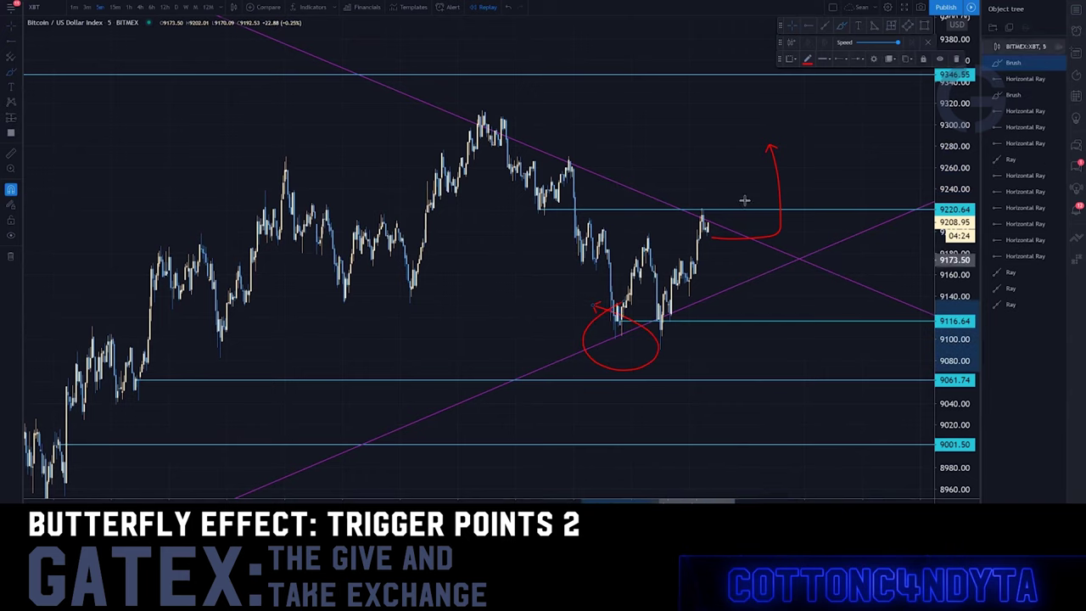
{"action": "left_click_drag", "start_coordinate": [717, 170], "coordinate": [763, 204]}
{"action": "left_click_drag", "start_coordinate": [698, 144], "coordinate": [714, 153]}
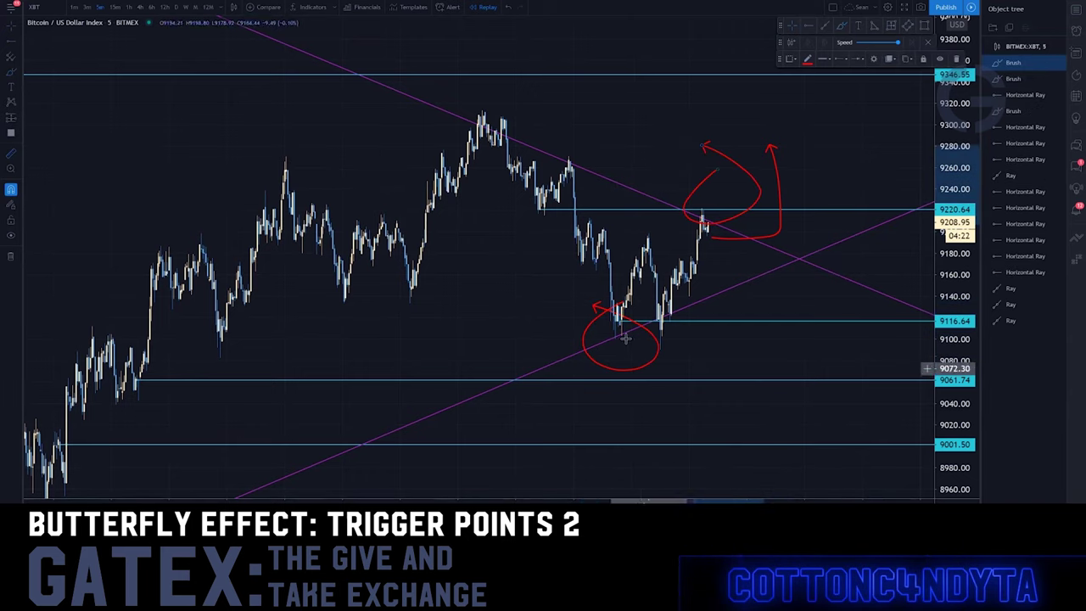
Step: Measure the price move from near the 9116.64 ray up to the latest candles just below the 9220.64 ray
{"action": "left_click_drag", "start_coordinate": [622, 319], "coordinate": [747, 220]}
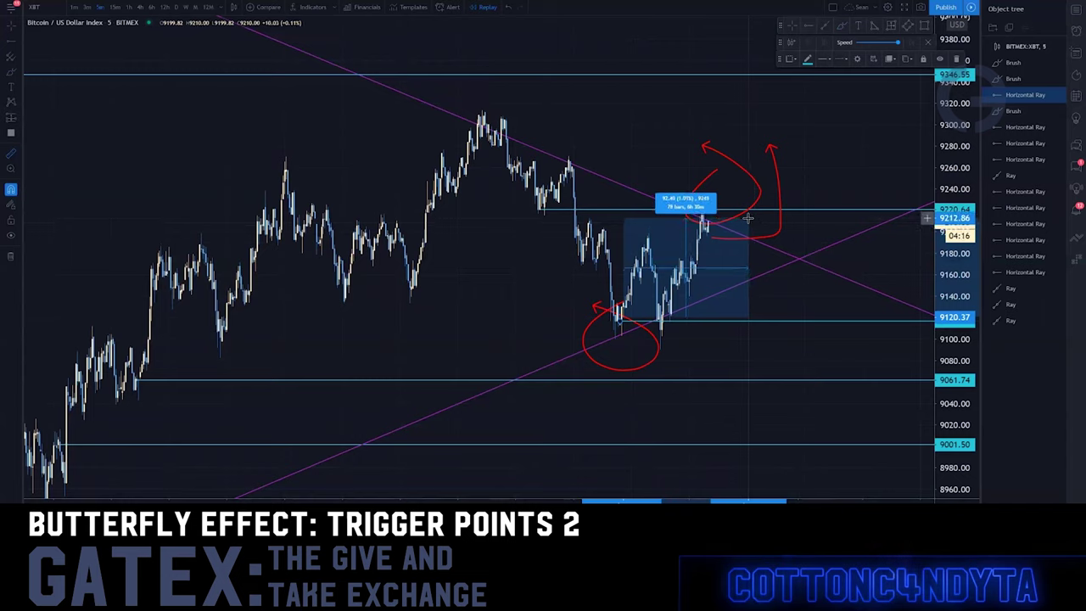
{"action": "left_click_drag", "start_coordinate": [747, 217], "coordinate": [750, 220]}
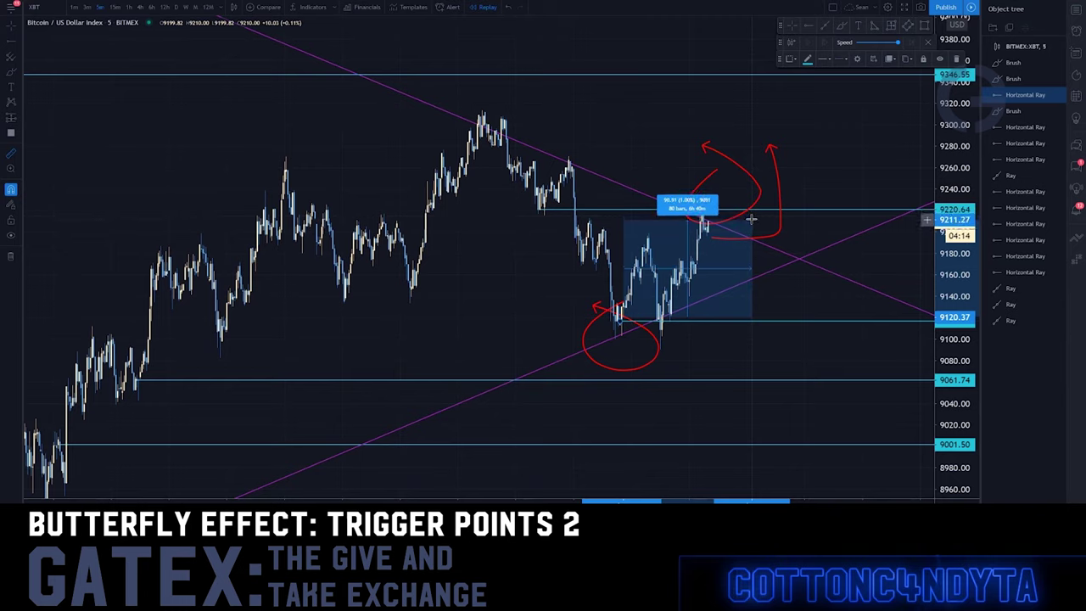
{"action": "left_click", "coordinate": [751, 219]}
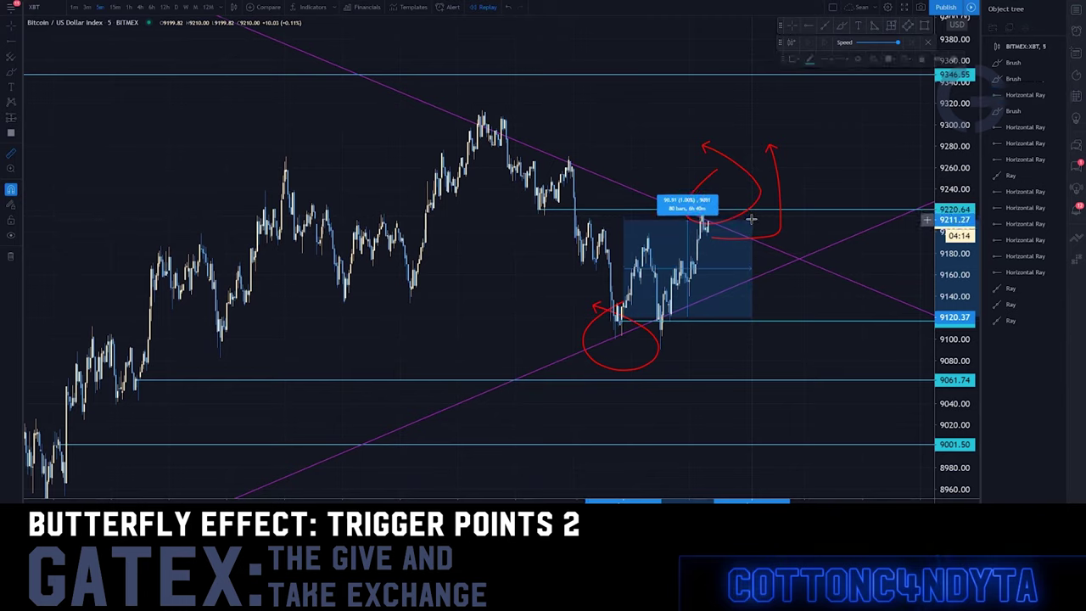
{"action": "left_click", "coordinate": [817, 219]}
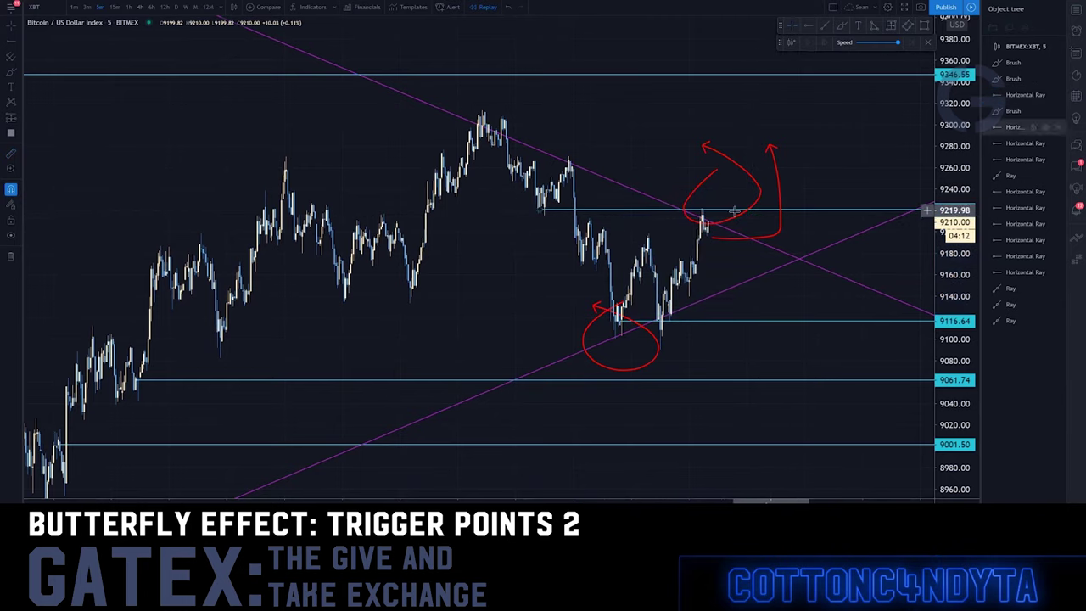
Step: Exit the chart's bar replay mode
{"action": "right_click", "coordinate": [698, 295]}
{"action": "left_click", "coordinate": [6, 23]}
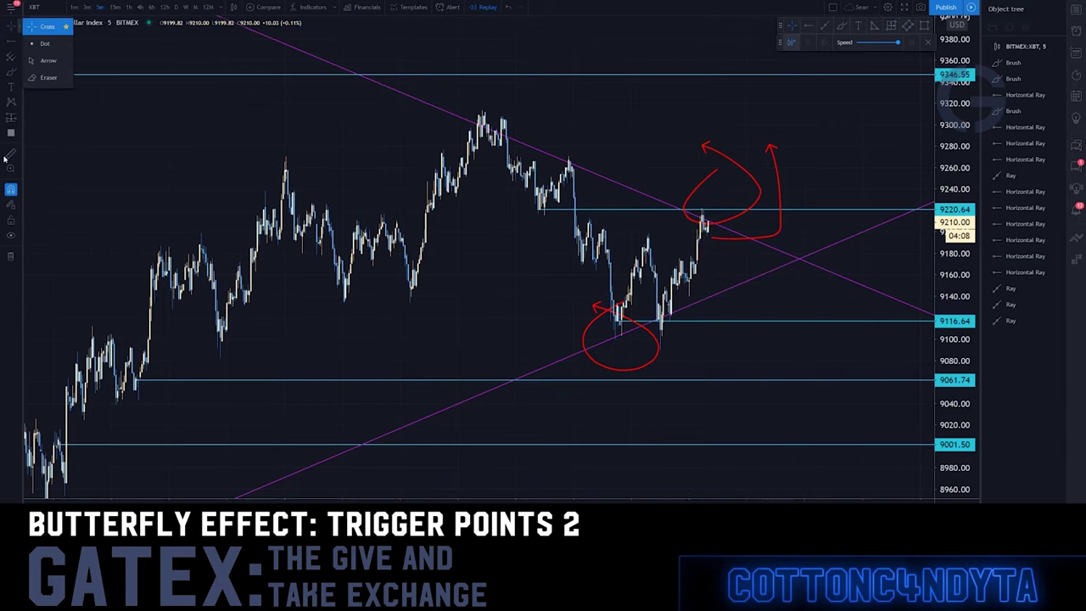
{"action": "left_click", "coordinate": [500, 8]}
{"action": "left_click", "coordinate": [499, 8]}
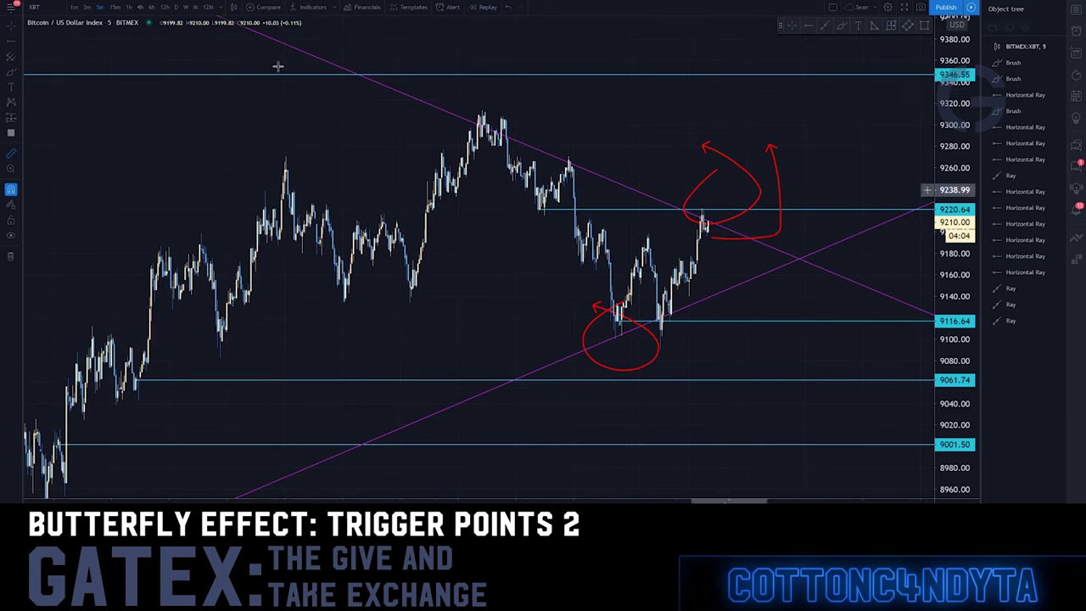
Step: Delete the two red circles and the upward red arrow from the object tree
{"action": "left_click", "coordinate": [1012, 63]}
{"action": "key", "text": "Delete"}
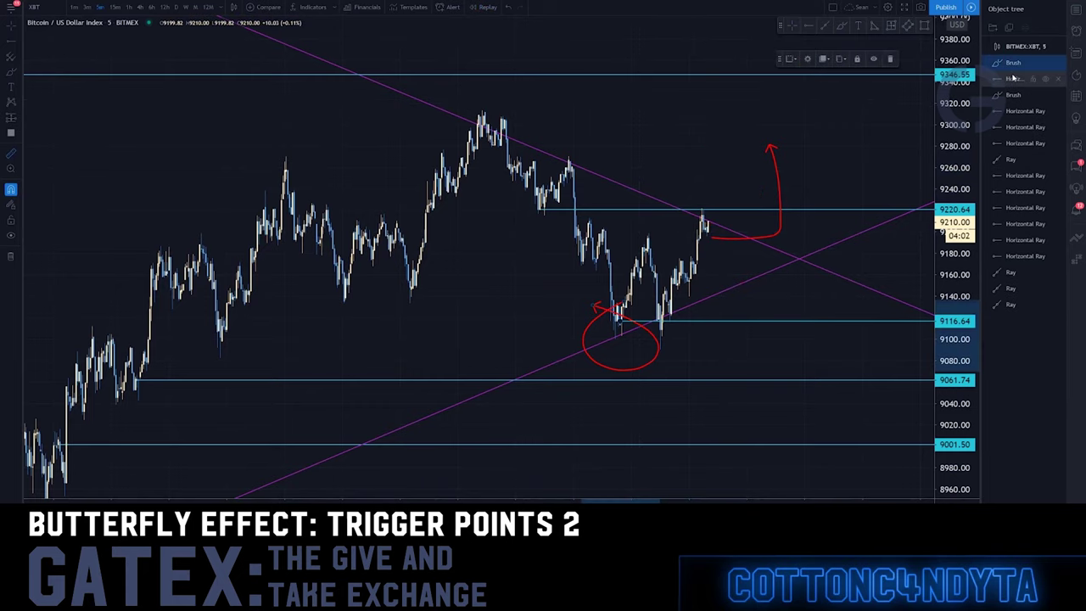
{"action": "key", "text": "Delete"}
{"action": "left_click", "coordinate": [1013, 80]}
{"action": "key", "text": "Delete"}
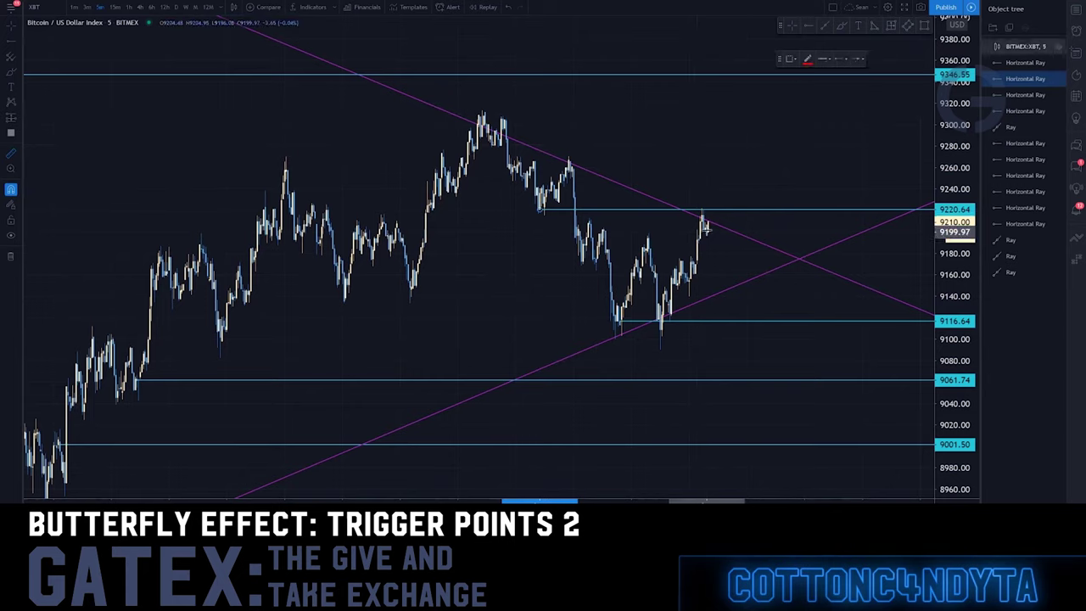
Step: Brush a red arrow from the latest candles up to about 9240 and a short horizontal red arrow at about 9175
{"action": "mouse_move", "coordinate": [704, 227]}
{"action": "left_mouse_down"}
{"action": "mouse_move", "coordinate": [742, 186]}
{"action": "mouse_move", "coordinate": [746, 199]}
{"action": "left_mouse_up"}
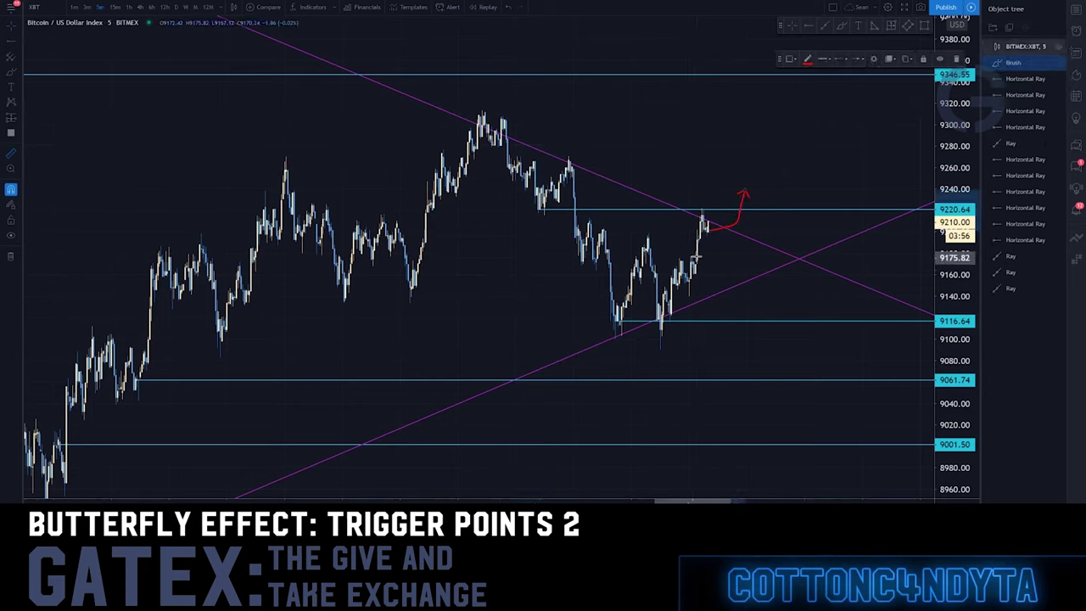
{"action": "mouse_move", "coordinate": [696, 257]}
{"action": "left_mouse_down"}
{"action": "mouse_move", "coordinate": [799, 253]}
{"action": "mouse_move", "coordinate": [793, 260]}
{"action": "left_mouse_up"}
{"action": "mouse_move", "coordinate": [706, 227]}
{"action": "left_mouse_down"}
{"action": "mouse_move", "coordinate": [734, 236]}
{"action": "mouse_move", "coordinate": [781, 123]}
{"action": "left_mouse_up"}
{"action": "key", "text": "ctrl+z"}
{"action": "key", "text": "ctrl+z"}
{"action": "key", "text": "ctrl+z"}
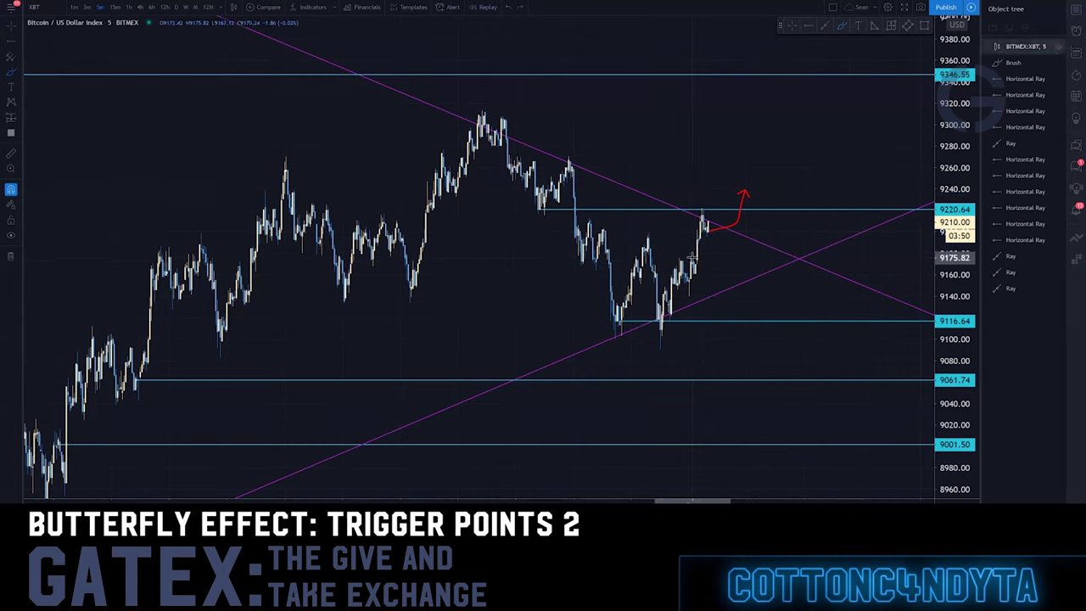
{"action": "left_click_drag", "start_coordinate": [694, 257], "coordinate": [738, 259]}
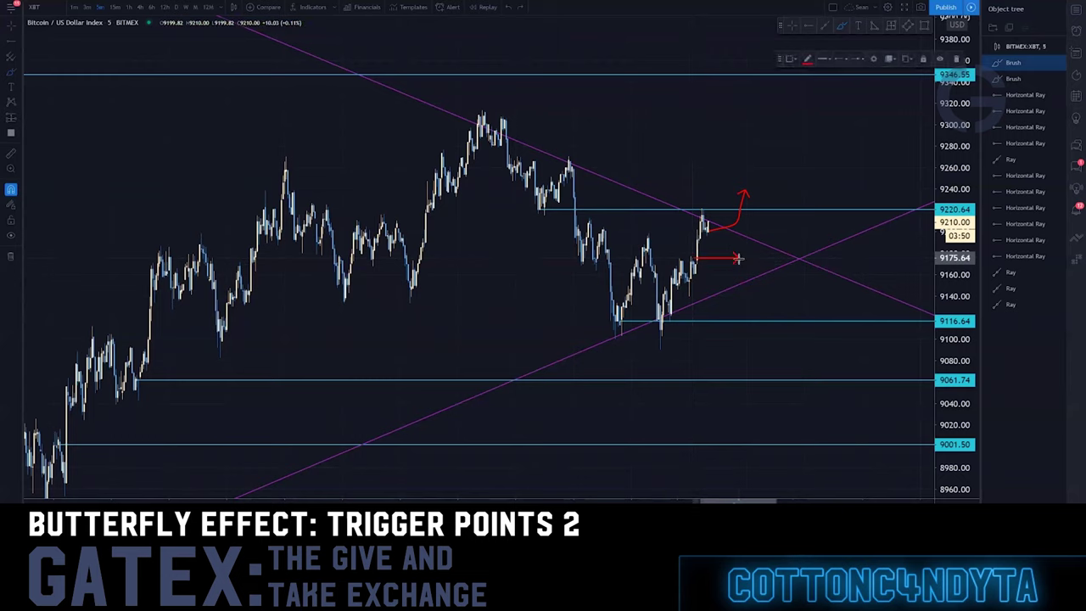
Step: Measure the drop from the latest rally to the 9116.64 ray, and the distance from that ray up to the rising trendline
{"action": "left_click", "coordinate": [12, 154]}
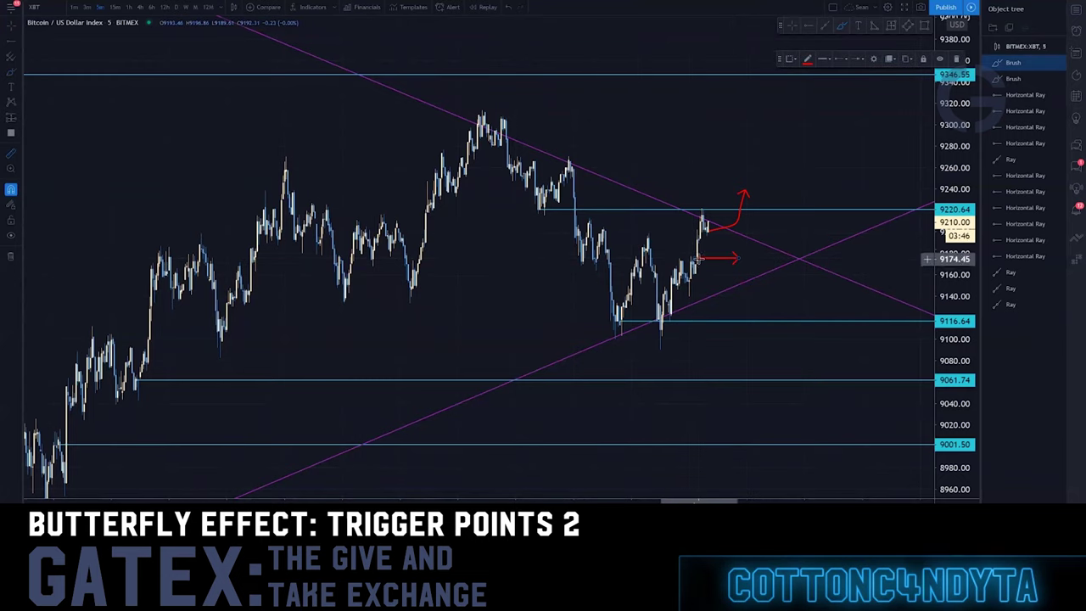
{"action": "left_click", "coordinate": [700, 238]}
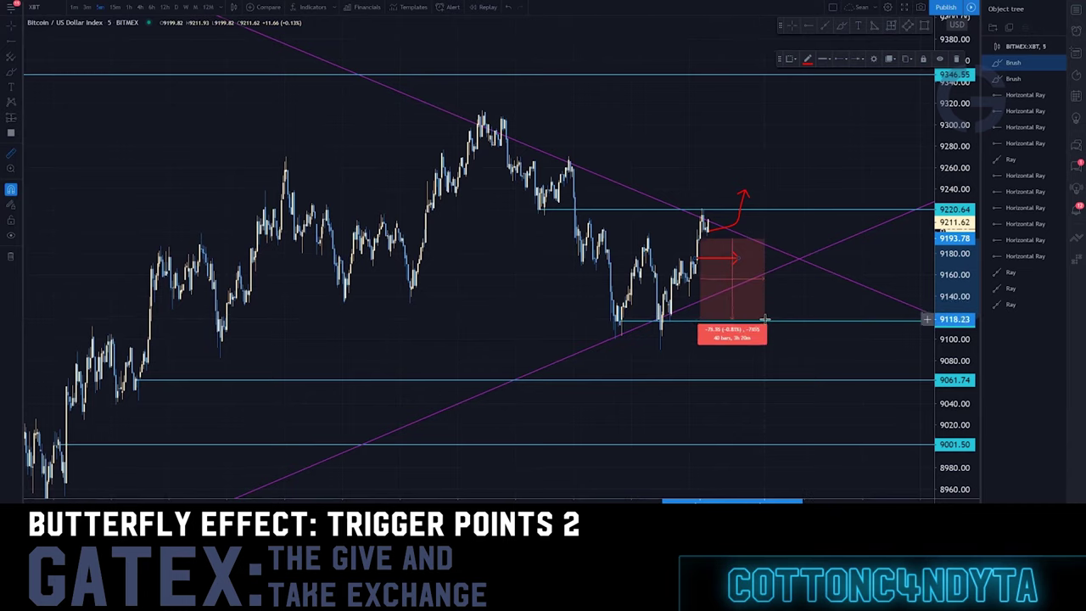
{"action": "left_click", "coordinate": [765, 319]}
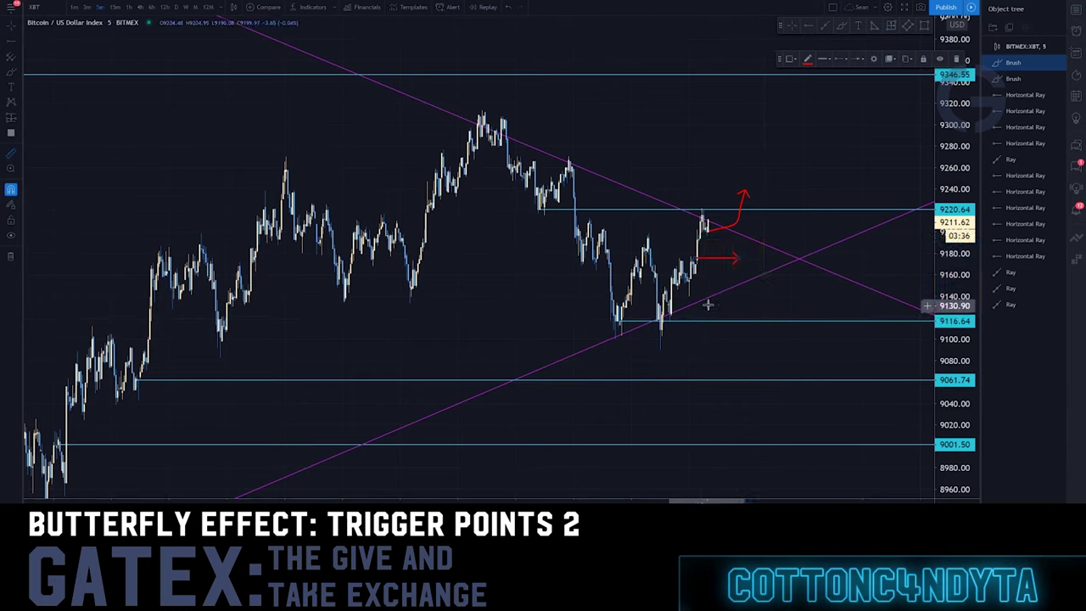
{"action": "left_click", "coordinate": [743, 295]}
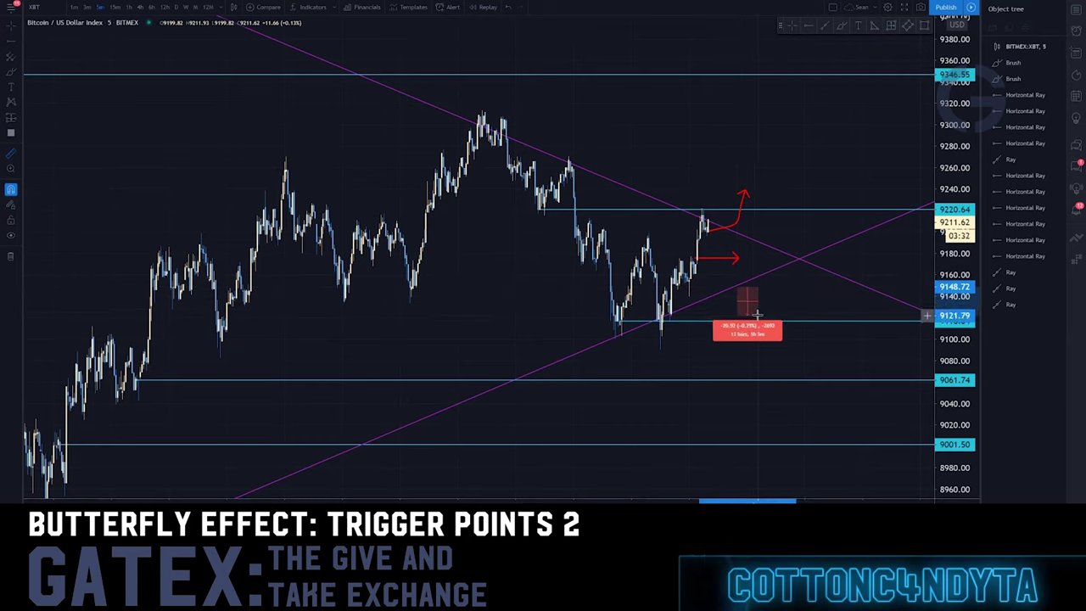
{"action": "left_click", "coordinate": [757, 315]}
{"action": "left_click", "coordinate": [739, 321], "text": "shift"}
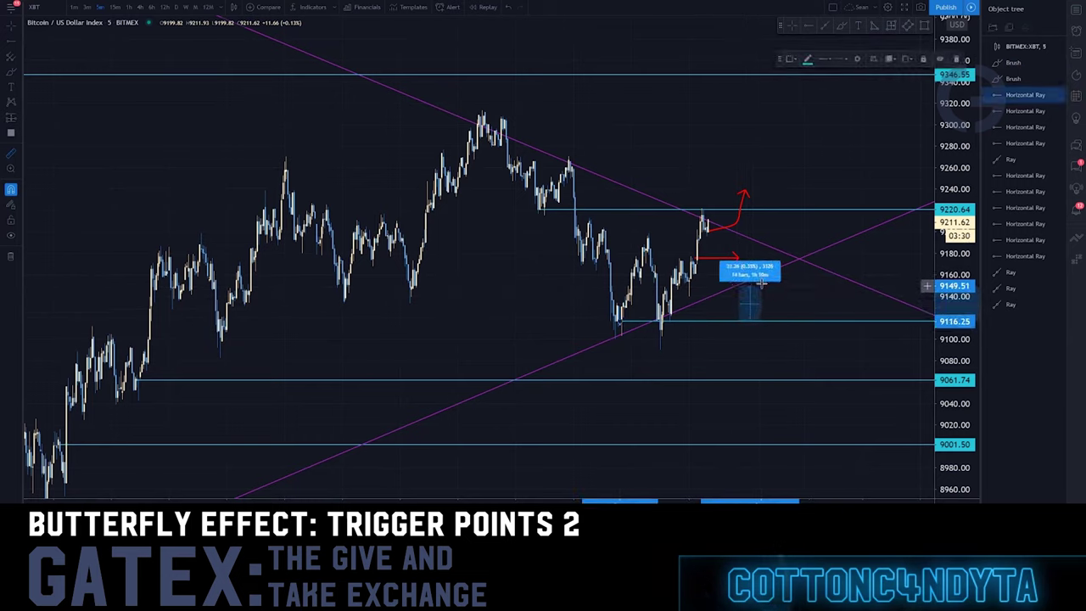
{"action": "left_click", "coordinate": [761, 285]}
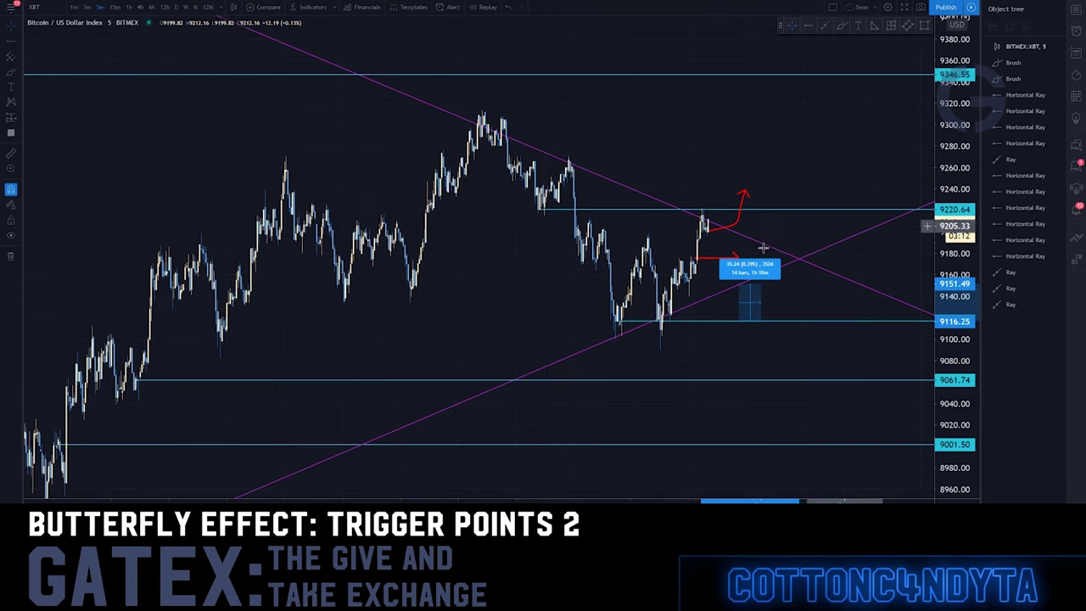
Step: Clear the measurement and delete the horizontal and upward red arrows beside the latest candles
{"action": "left_click", "coordinate": [613, 338]}
{"action": "left_click", "coordinate": [7, 31]}
{"action": "scroll", "coordinate": [664, 262], "scroll_direction": "up", "scroll_amount": 3}
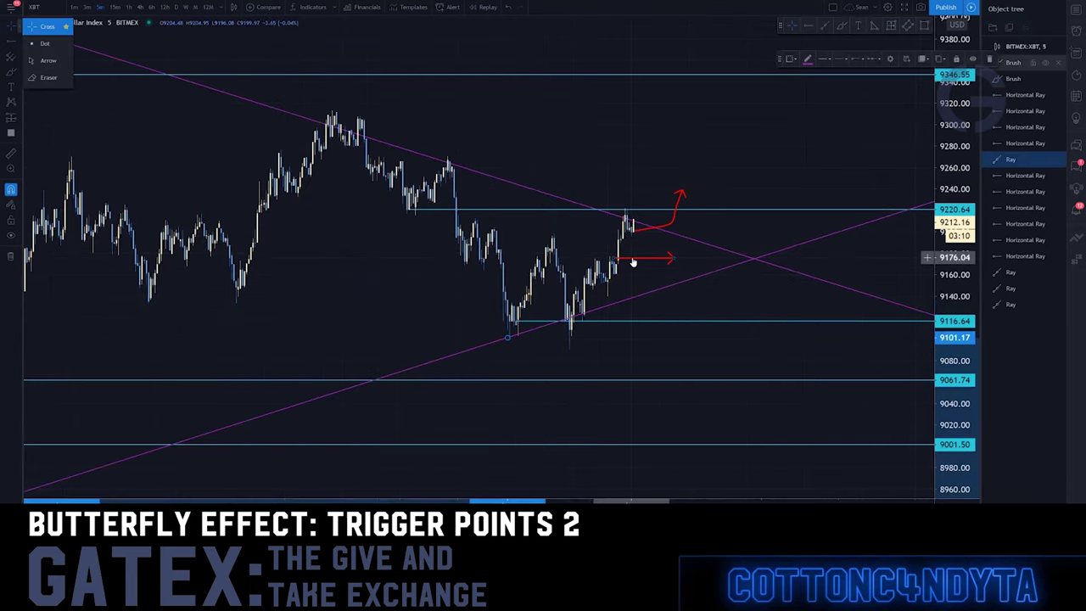
{"action": "left_click", "coordinate": [632, 261]}
{"action": "key", "text": "Delete"}
{"action": "left_click", "coordinate": [643, 230]}
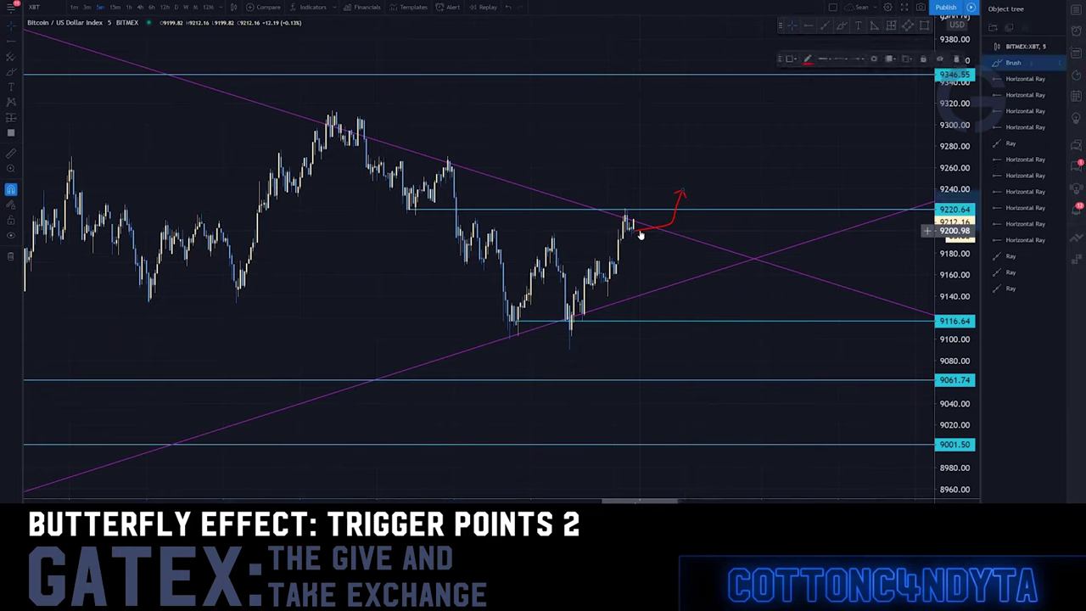
{"action": "key", "text": "Delete"}
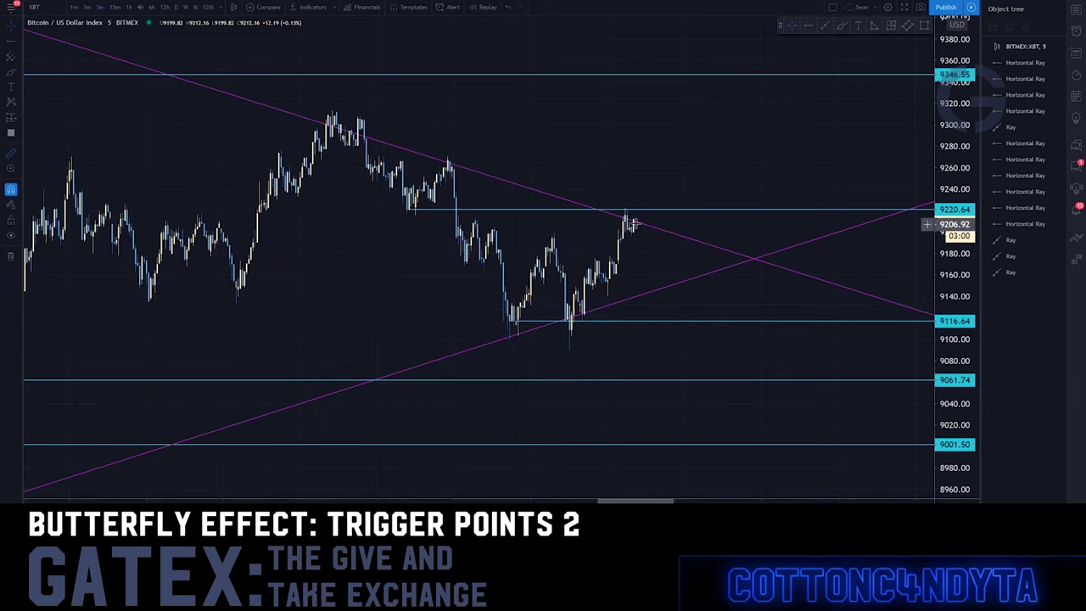
Step: Measure the rise from the latest candle to the 9346.55 ray, and from the 9116.64 ray to the 9346.55 ray
{"action": "left_click", "coordinate": [633, 222], "text": "shift"}
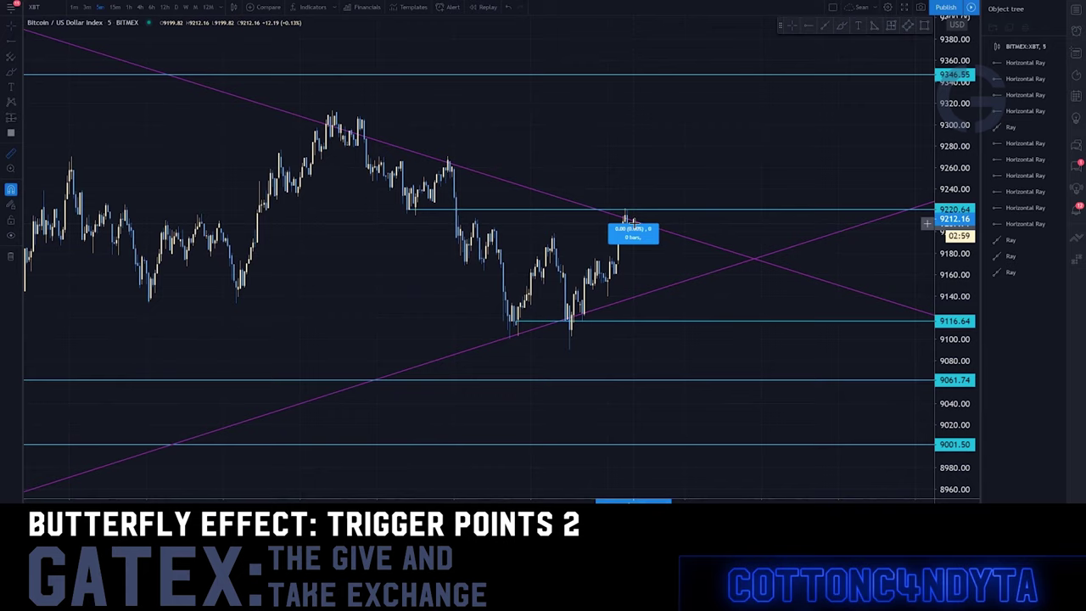
{"action": "left_click", "coordinate": [758, 75]}
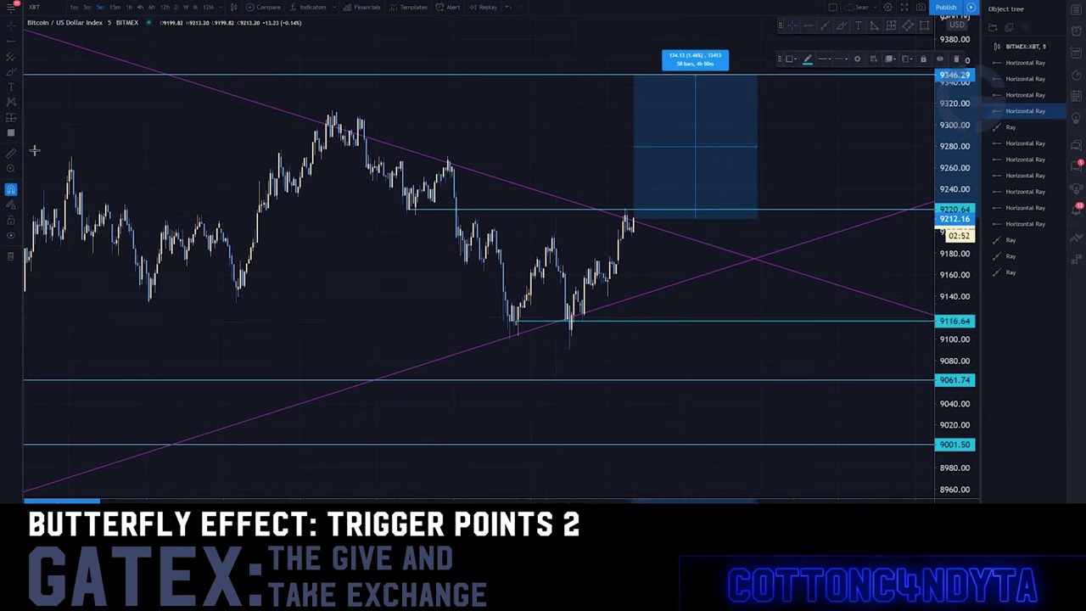
{"action": "left_click", "coordinate": [611, 320], "text": "shift"}
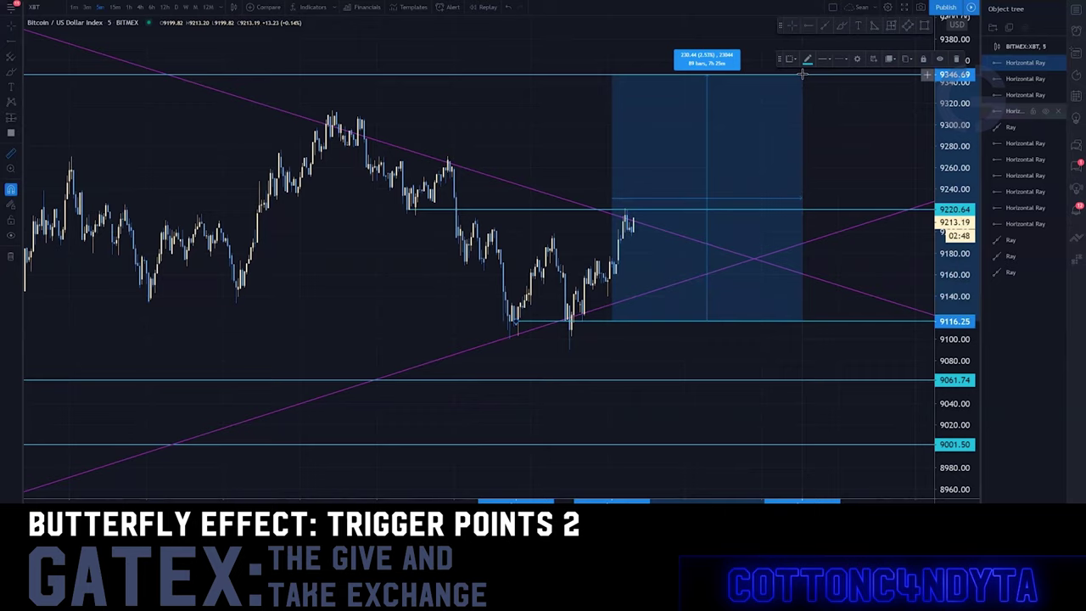
{"action": "left_click", "coordinate": [801, 74]}
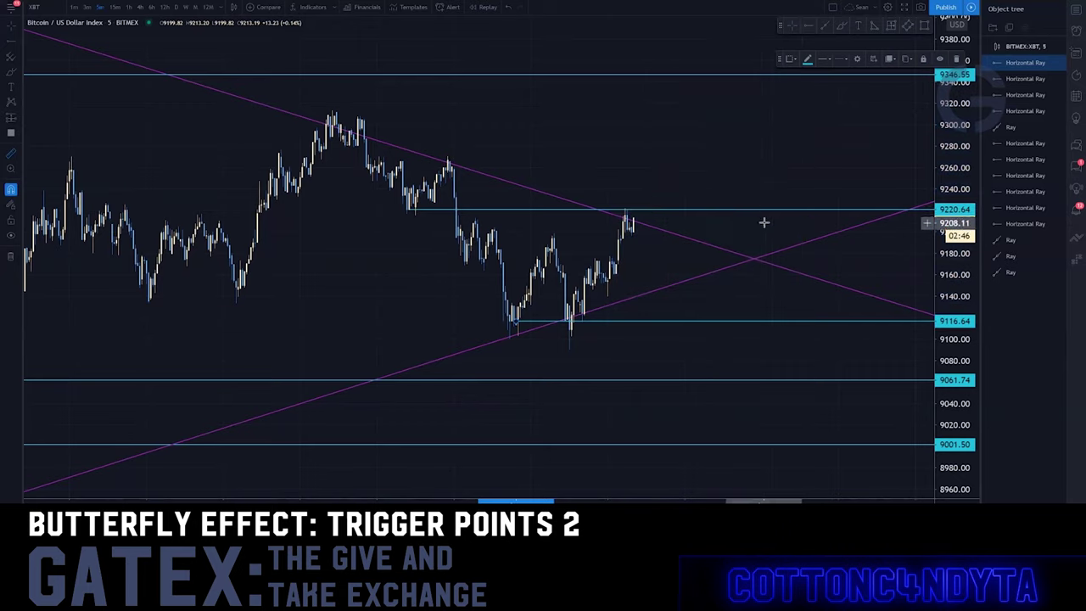
Step: Measure a drop from about 9176 to about 9137 below the latest candles, and the rise from the 9116.64 ray towards the rising trendline
{"action": "left_click", "coordinate": [624, 257], "text": "shift"}
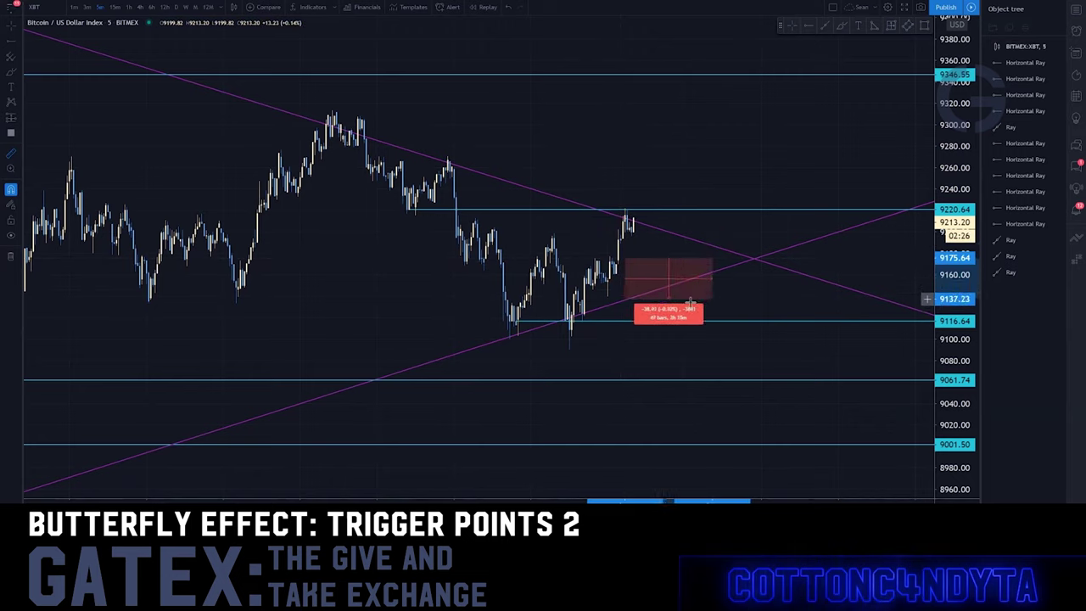
{"action": "left_click", "coordinate": [689, 303]}
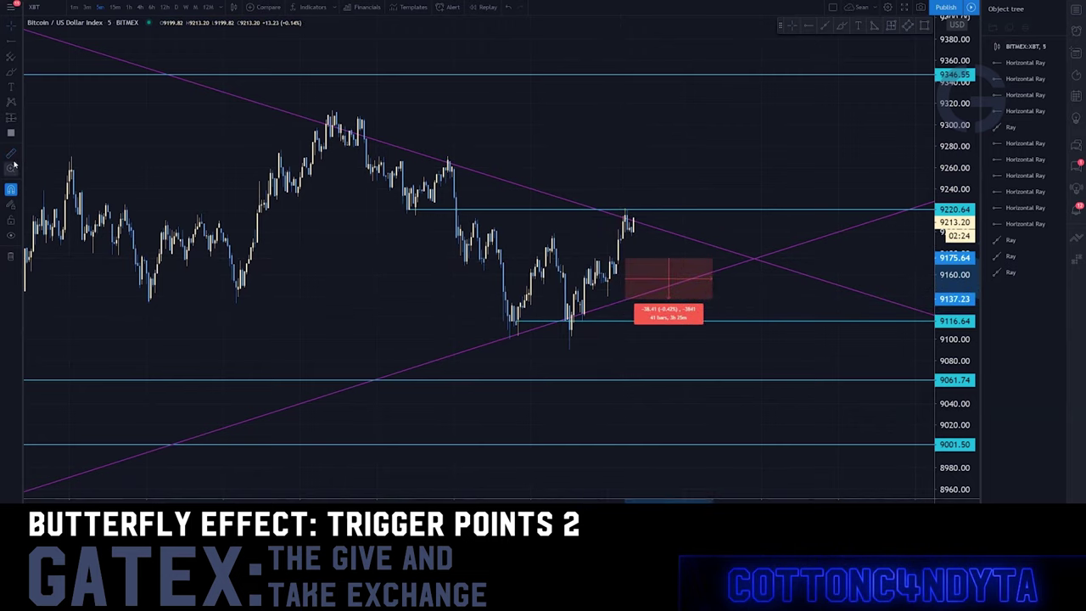
{"action": "left_click", "coordinate": [593, 320]}
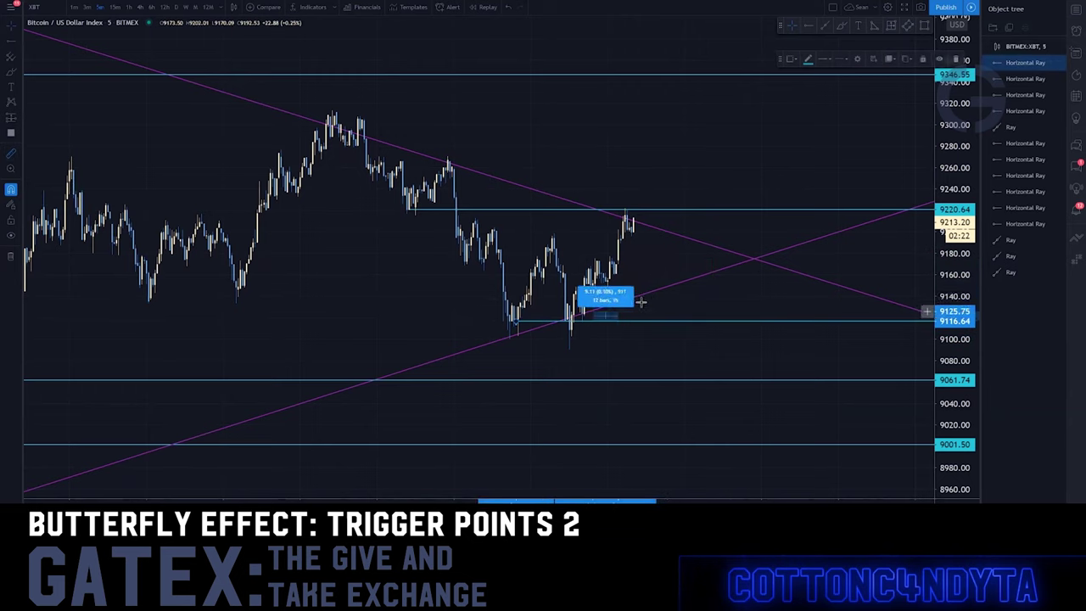
{"action": "left_click_drag", "start_coordinate": [678, 291], "coordinate": [678, 291]}
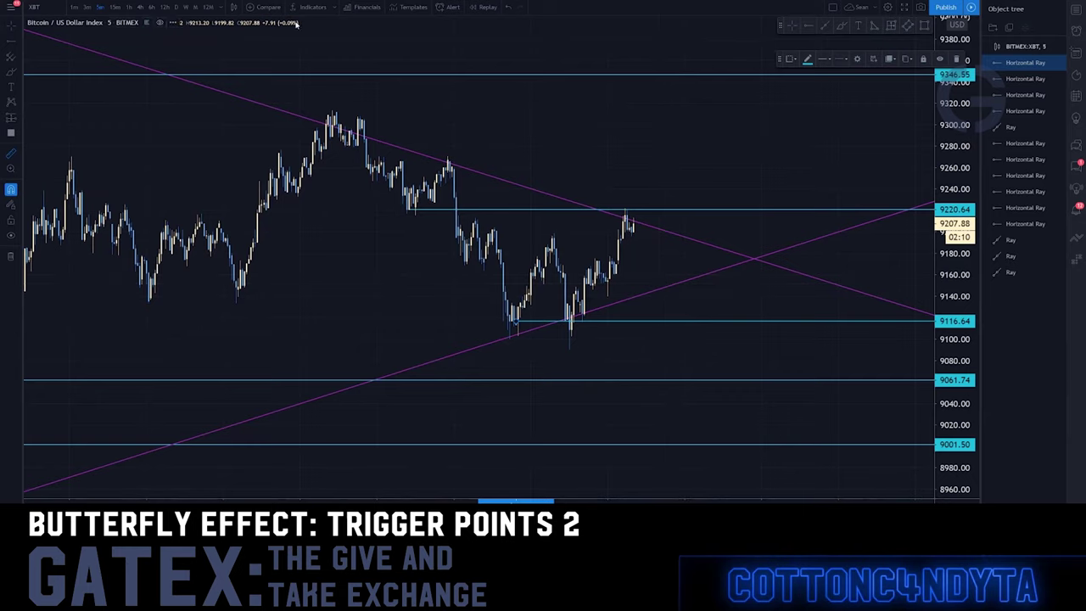
Step: Examine the converging trendlines on the 15-minute interval over a wider price range reaching down to the 8800 low
{"action": "left_click", "coordinate": [116, 7]}
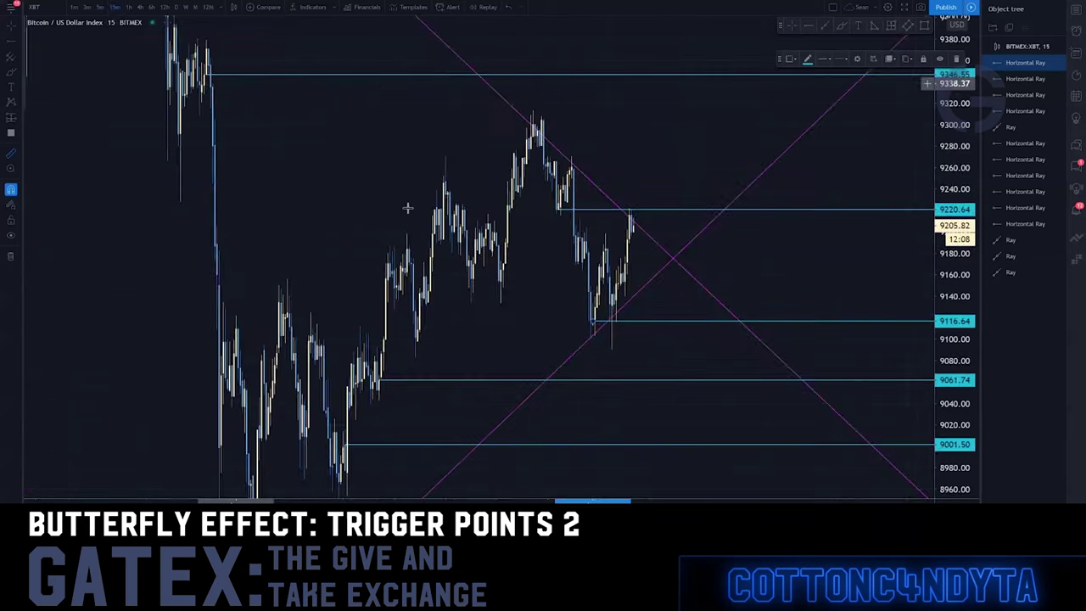
{"action": "left_click_drag", "start_coordinate": [955, 174], "coordinate": [955, 360]}
{"action": "scroll", "coordinate": [732, 265], "scroll_direction": "down", "scroll_amount": 2}
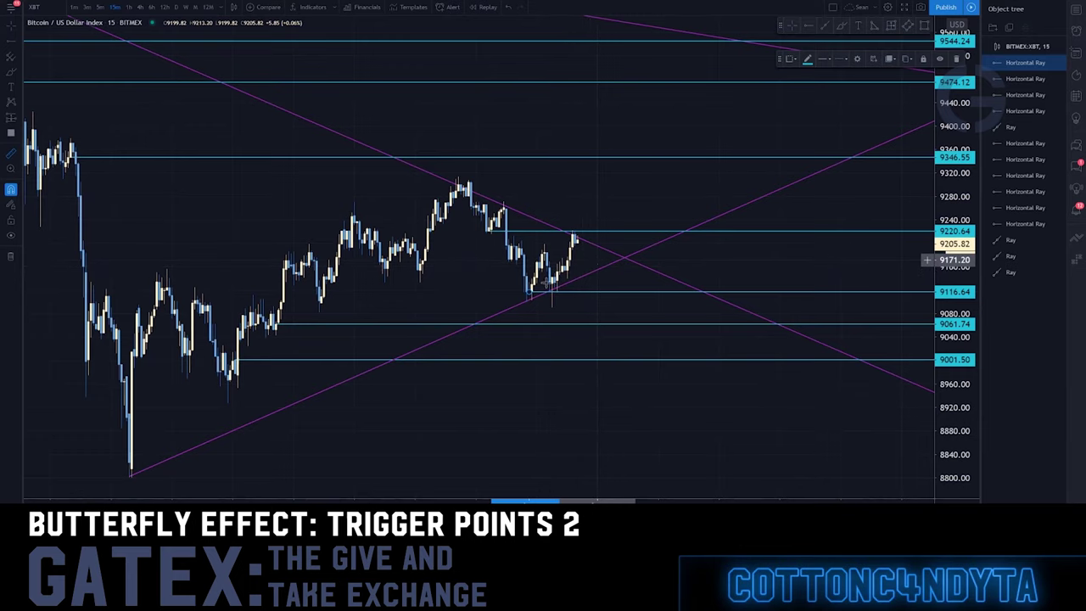
Step: Switch the chart to the 4-hour interval and examine the recent candles against the crossing trendlines and horizontal rays
{"action": "left_click", "coordinate": [140, 7]}
{"action": "left_click_drag", "start_coordinate": [564, 392], "coordinate": [398, 443]}
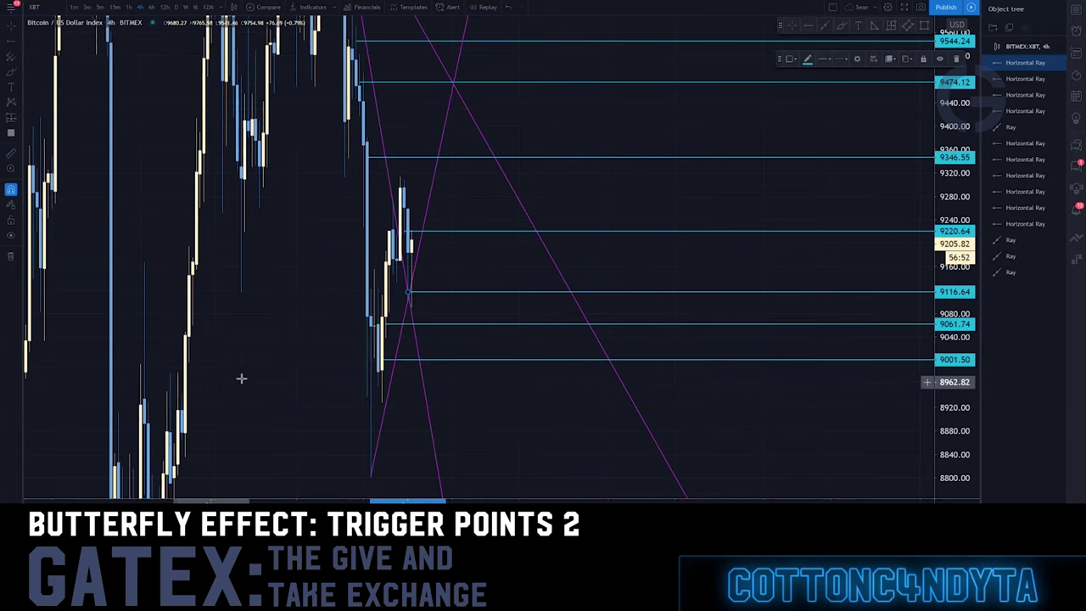
{"action": "left_click_drag", "start_coordinate": [240, 370], "coordinate": [189, 237]}
{"action": "left_click_drag", "start_coordinate": [953, 195], "coordinate": [952, 341]}
{"action": "scroll", "coordinate": [283, 312], "scroll_direction": "up", "scroll_amount": 4}
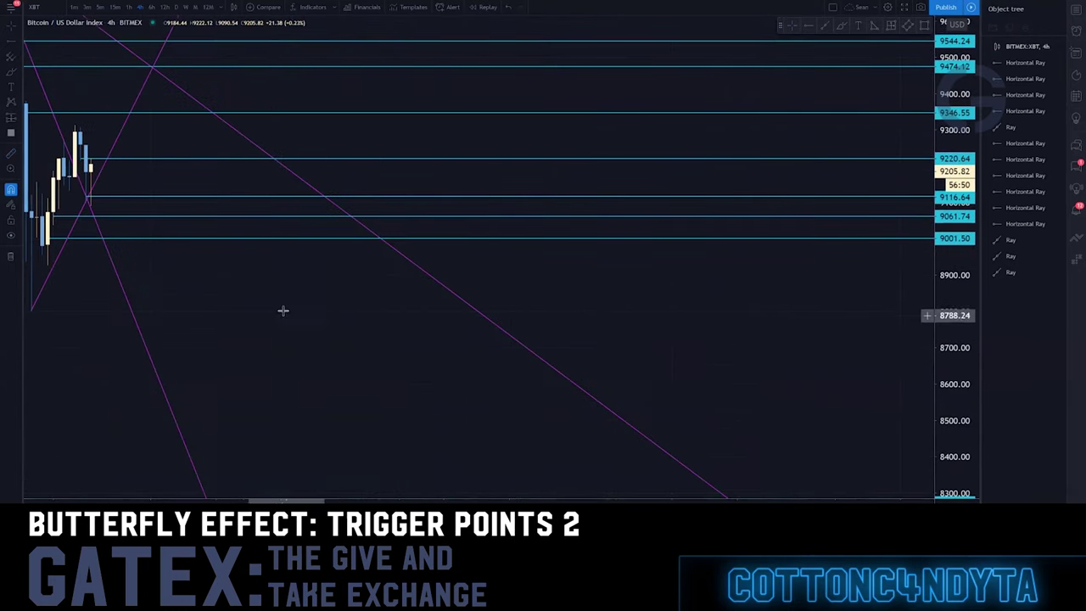
{"action": "left_click_drag", "start_coordinate": [283, 310], "coordinate": [576, 384]}
{"action": "left_click", "coordinate": [383, 273]}
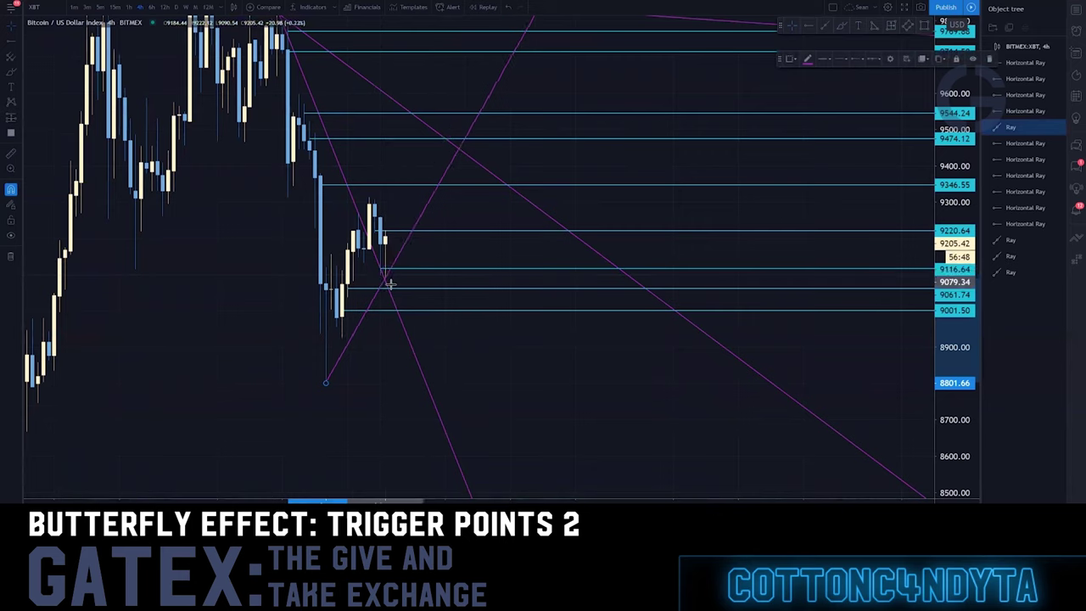
{"action": "left_click_drag", "start_coordinate": [432, 249], "coordinate": [460, 289]}
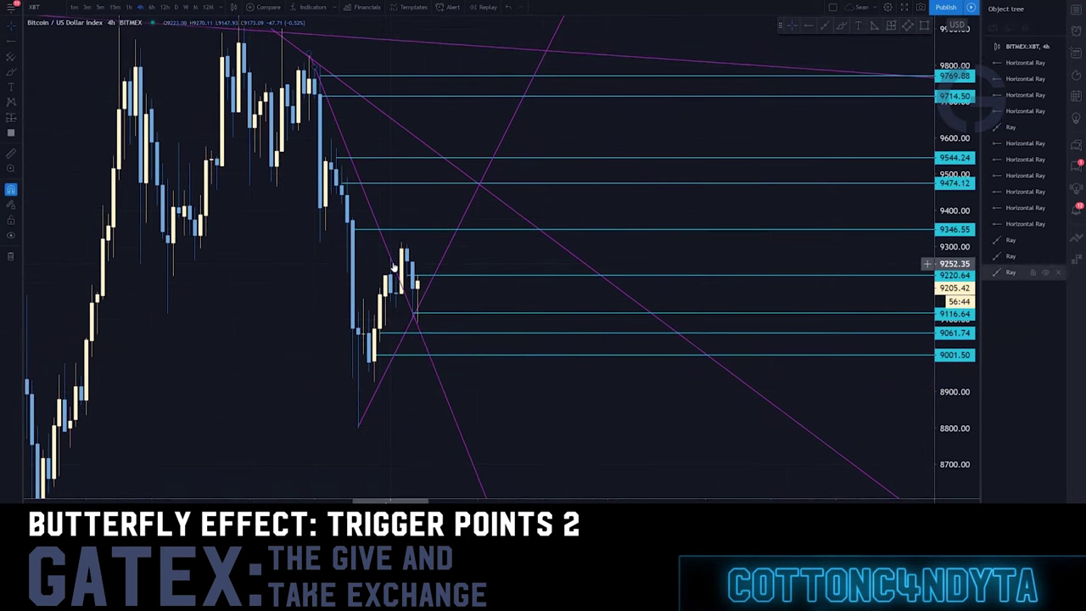
Step: Examine the trendline crossing near the latest candles on the 1-hour interval, and return the chart to the 15-minute interval
{"action": "left_click", "coordinate": [125, 8]}
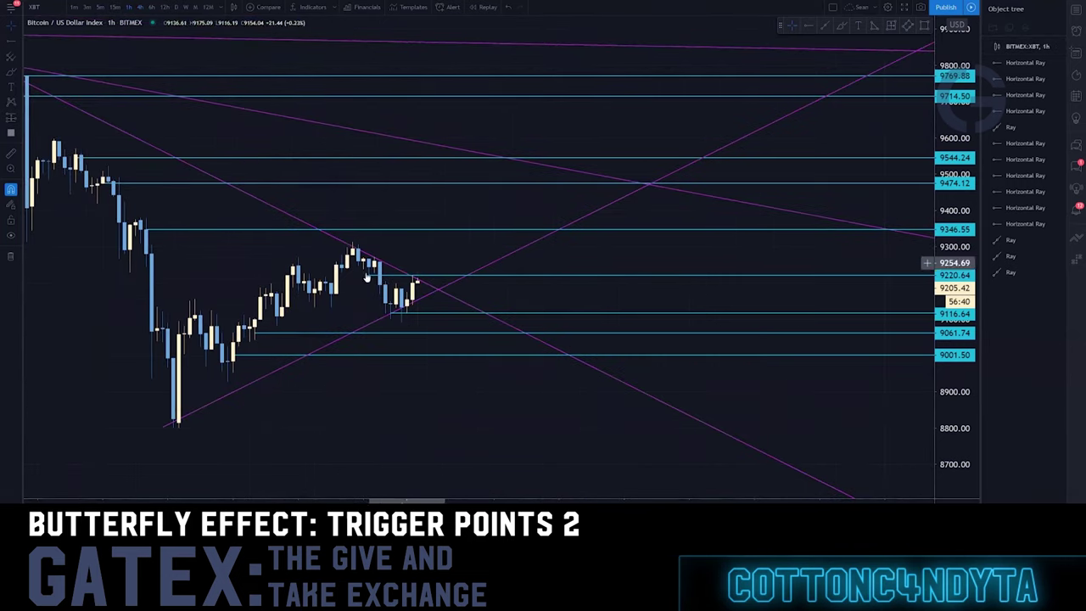
{"action": "left_click_drag", "start_coordinate": [421, 285], "coordinate": [549, 264]}
{"action": "scroll", "coordinate": [550, 264], "scroll_direction": "up", "scroll_amount": 5}
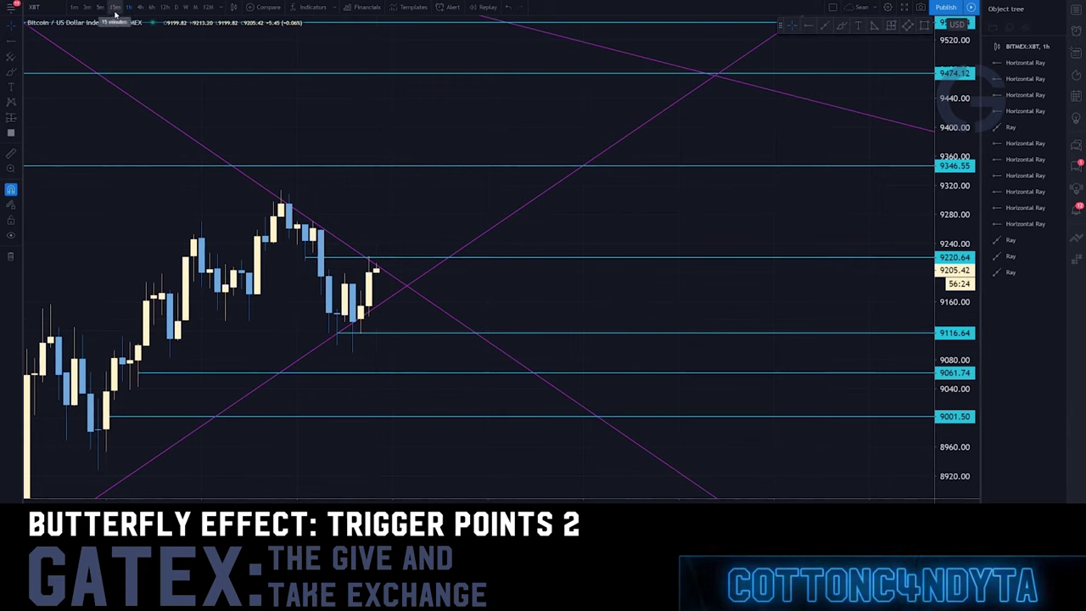
{"action": "left_click", "coordinate": [115, 6]}
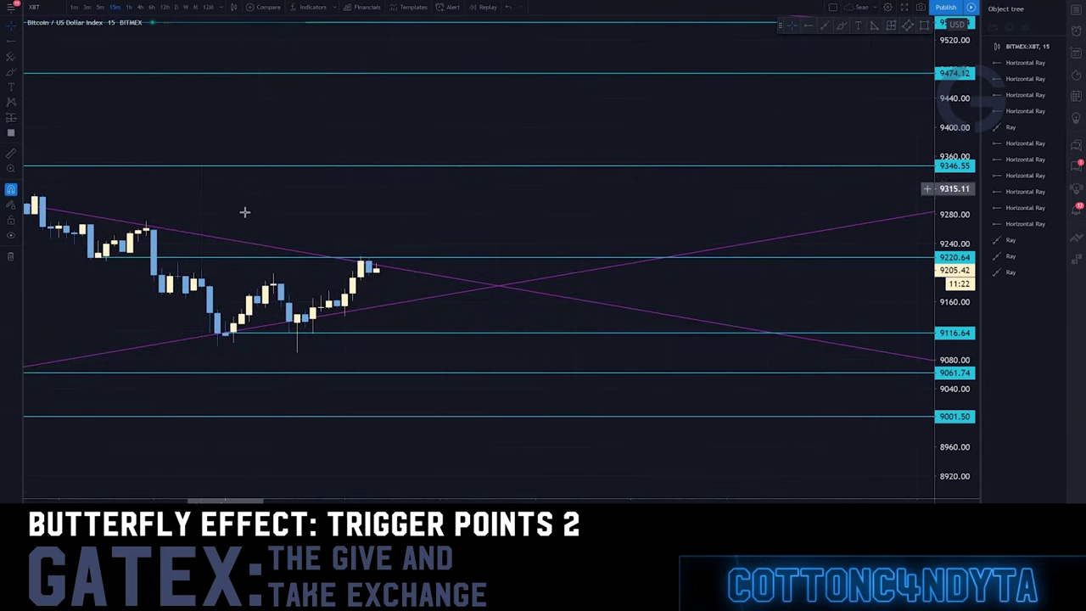
{"action": "mouse_move", "coordinate": [242, 213]}
{"action": "left_mouse_down"}
{"action": "mouse_move", "coordinate": [552, 282]}
{"action": "mouse_move", "coordinate": [704, 281]}
{"action": "mouse_move", "coordinate": [669, 252]}
{"action": "mouse_move", "coordinate": [677, 238]}
{"action": "left_mouse_up"}
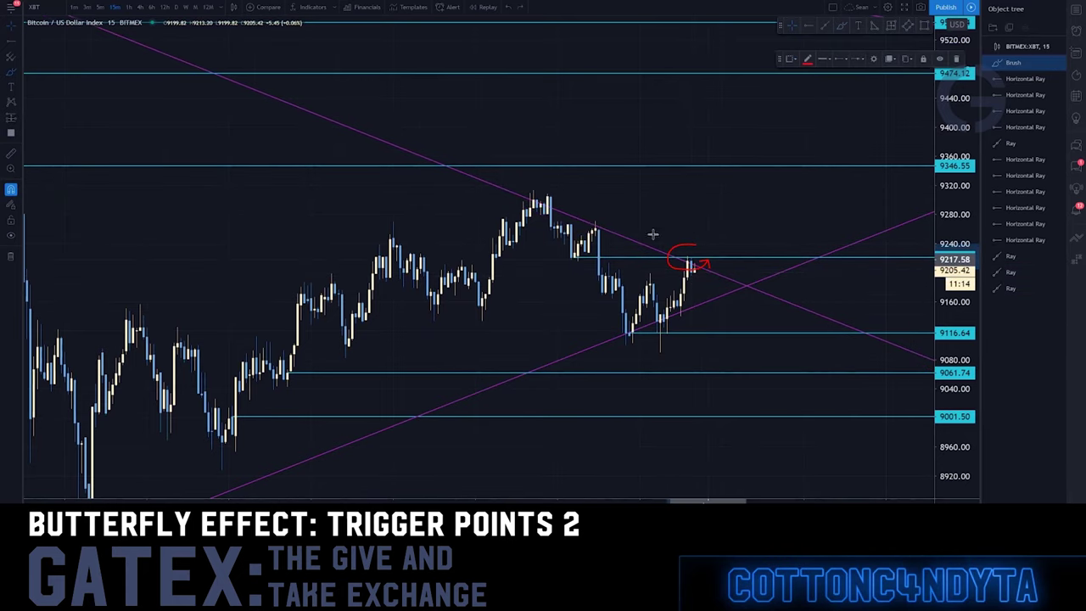
Step: Brush a red arrow along the falling trendline, and undo it together with the red circle around the latest candles
{"action": "mouse_move", "coordinate": [203, 62]}
{"action": "left_mouse_down"}
{"action": "mouse_move", "coordinate": [807, 269]}
{"action": "mouse_move", "coordinate": [766, 269]}
{"action": "left_mouse_up"}
{"action": "key", "text": "ctrl+z"}
{"action": "key", "text": "ctrl+z"}
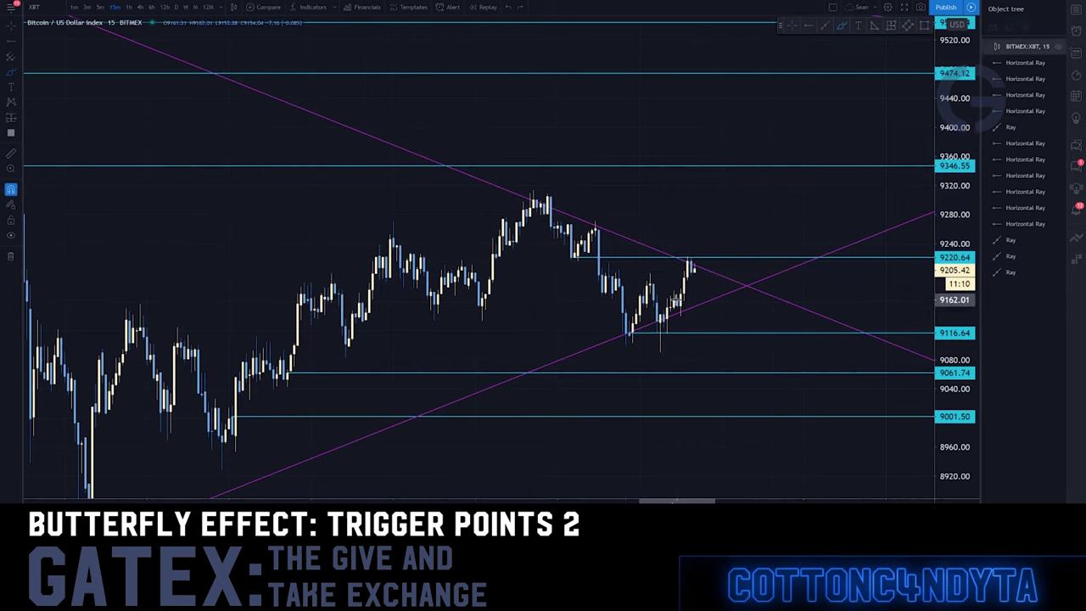
Step: Brush red arrows from the recent lows at about 9160, 9142, 9116 and 9110, and along the rising trendline
{"action": "left_click_drag", "start_coordinate": [678, 301], "coordinate": [712, 307]}
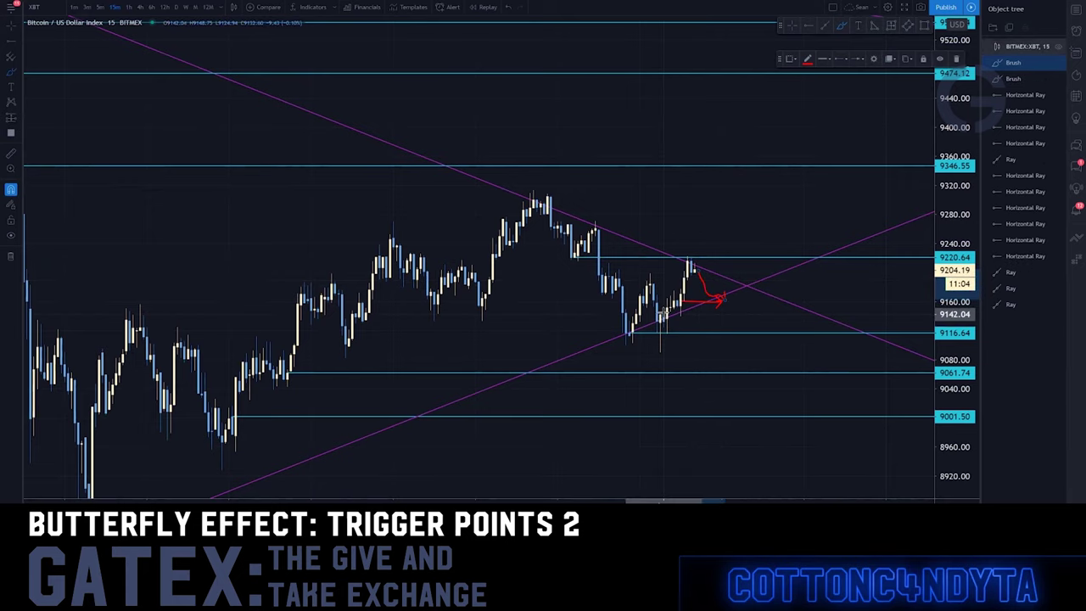
{"action": "mouse_move", "coordinate": [666, 313]}
{"action": "left_mouse_down"}
{"action": "mouse_move", "coordinate": [700, 313]}
{"action": "mouse_move", "coordinate": [694, 319]}
{"action": "left_mouse_up"}
{"action": "left_click_drag", "start_coordinate": [623, 333], "coordinate": [697, 333]}
{"action": "left_click_drag", "start_coordinate": [690, 327], "coordinate": [691, 338]}
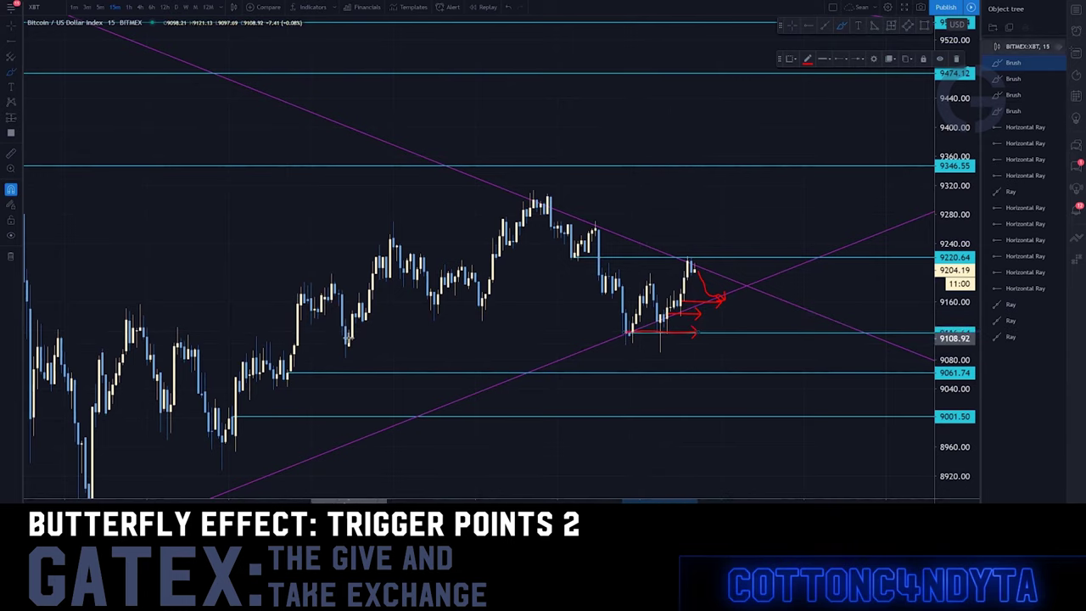
{"action": "left_click_drag", "start_coordinate": [349, 337], "coordinate": [705, 347]}
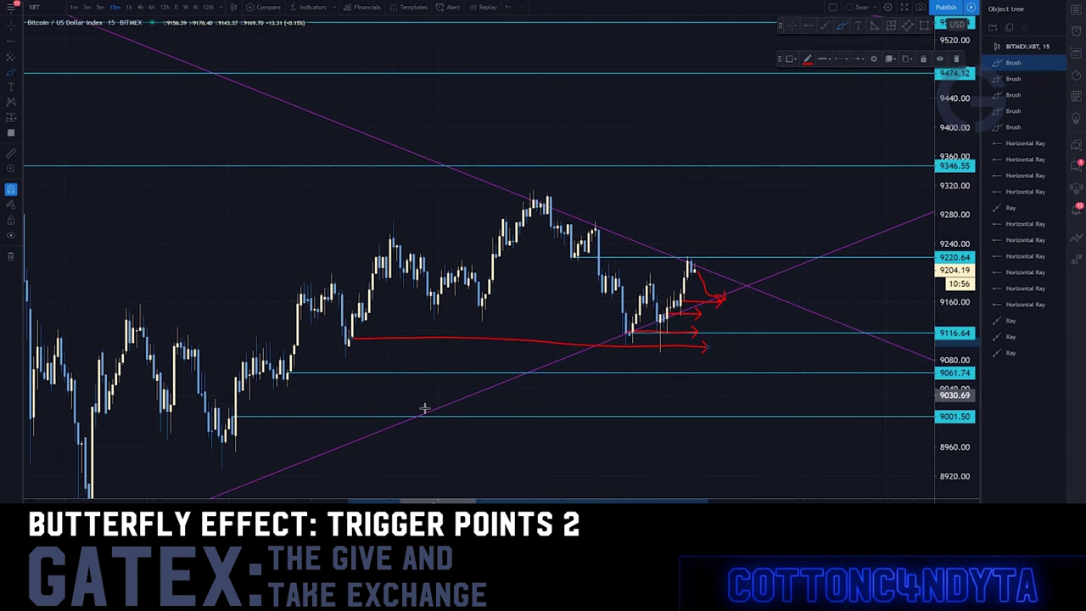
{"action": "mouse_move", "coordinate": [247, 488]}
{"action": "left_mouse_down"}
{"action": "mouse_move", "coordinate": [272, 467]}
{"action": "mouse_move", "coordinate": [867, 228]}
{"action": "left_mouse_up"}
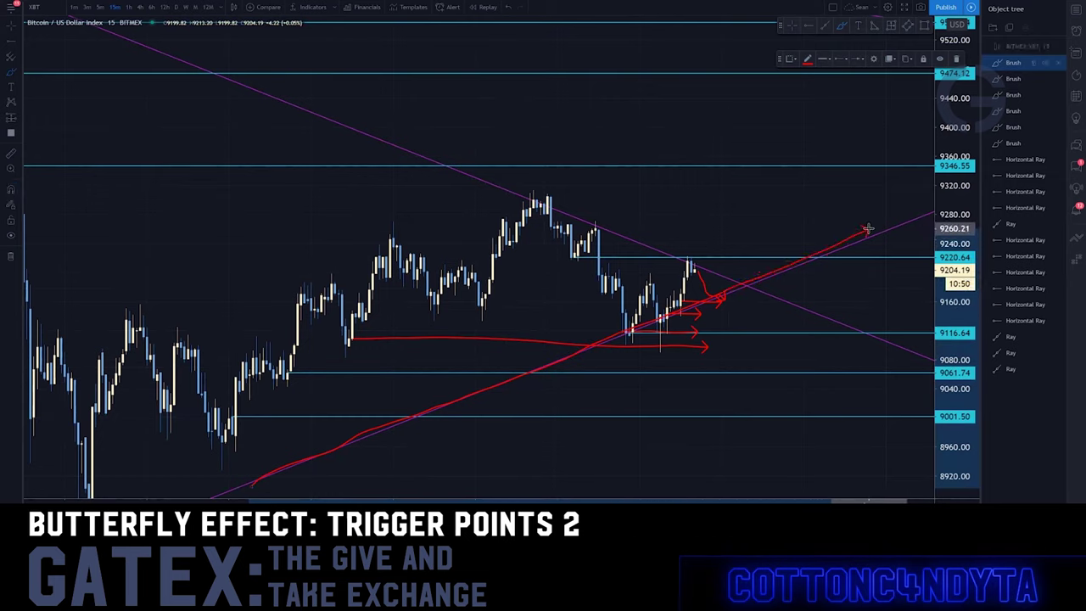
Step: Undo all the red brush arrows drawn from the lows and along the rising trendline
{"action": "key", "text": "ctrl+z"}
{"action": "key", "text": "ctrl+z"}
{"action": "key", "text": "ctrl+z"}
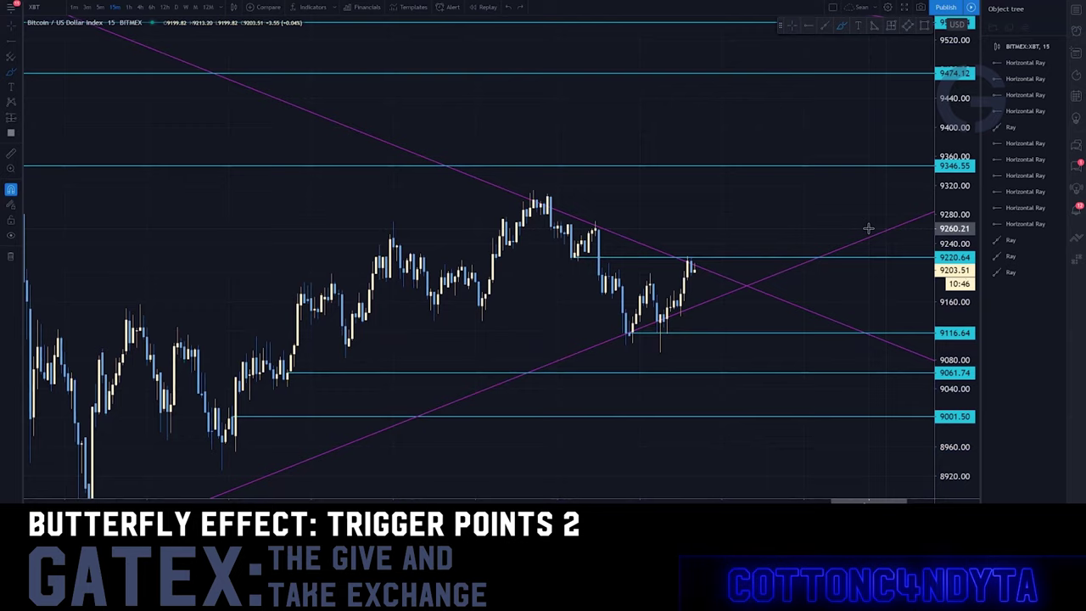
Step: Brush a red arrow along the falling trendline and a curved red arrow from the latest candles up to about 9440
{"action": "left_click_drag", "start_coordinate": [414, 153], "coordinate": [765, 283]}
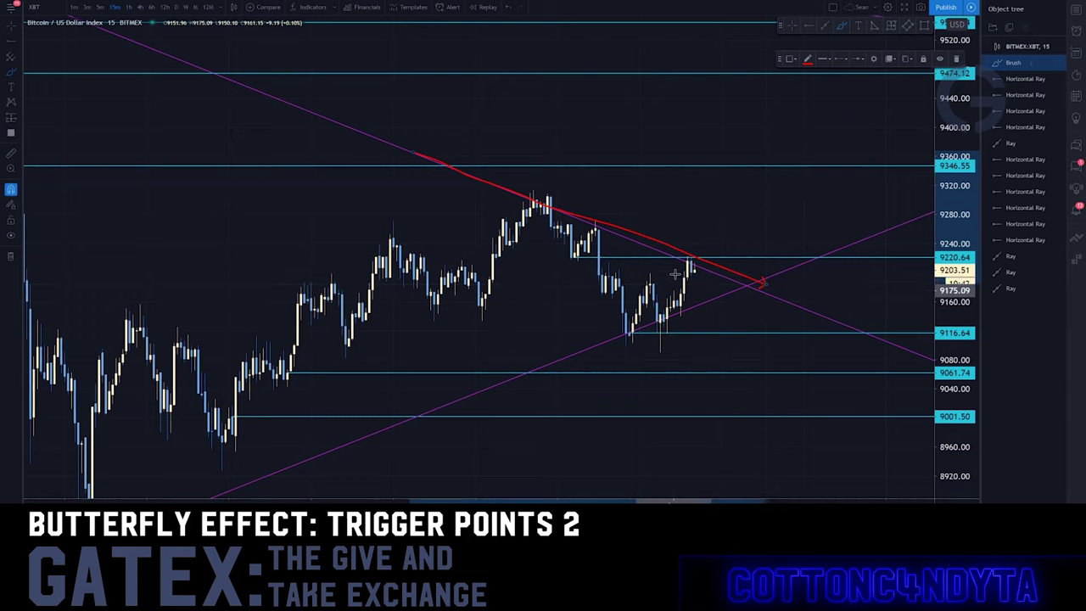
{"action": "left_click_drag", "start_coordinate": [695, 261], "coordinate": [771, 89]}
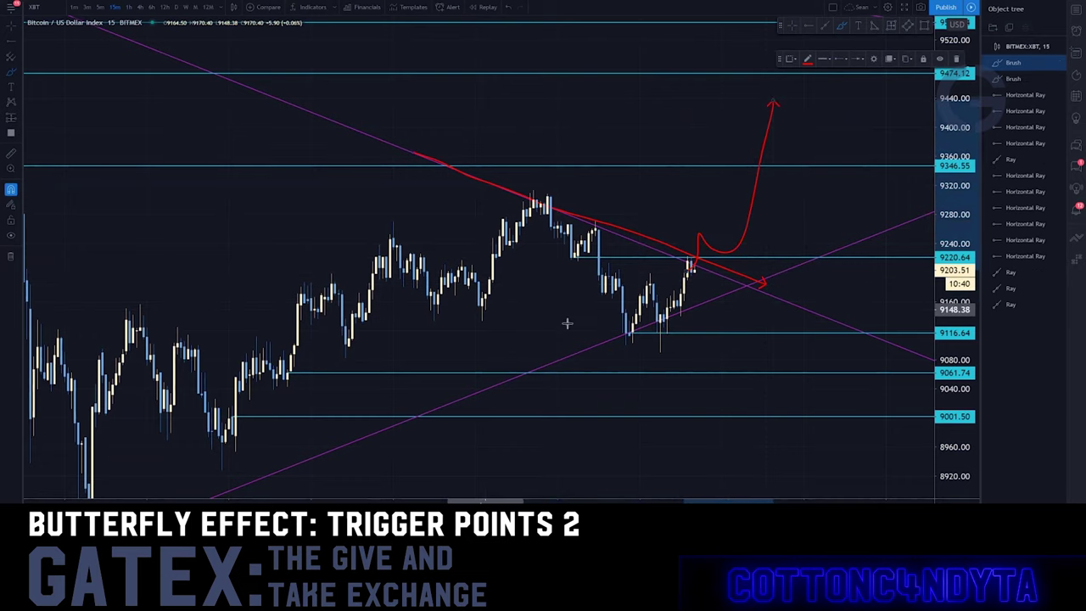